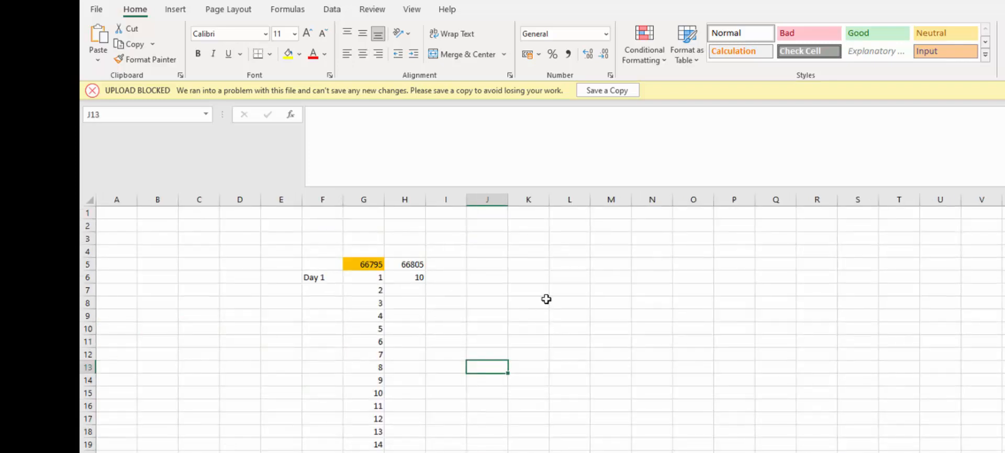
- Enter the heading "Saving Plan" in cell B3
click(165, 234)
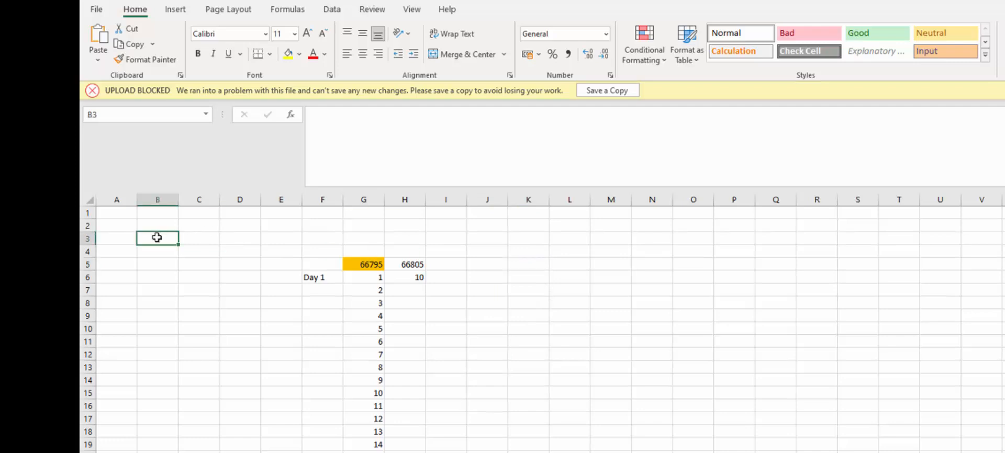
text(Saving Pl)
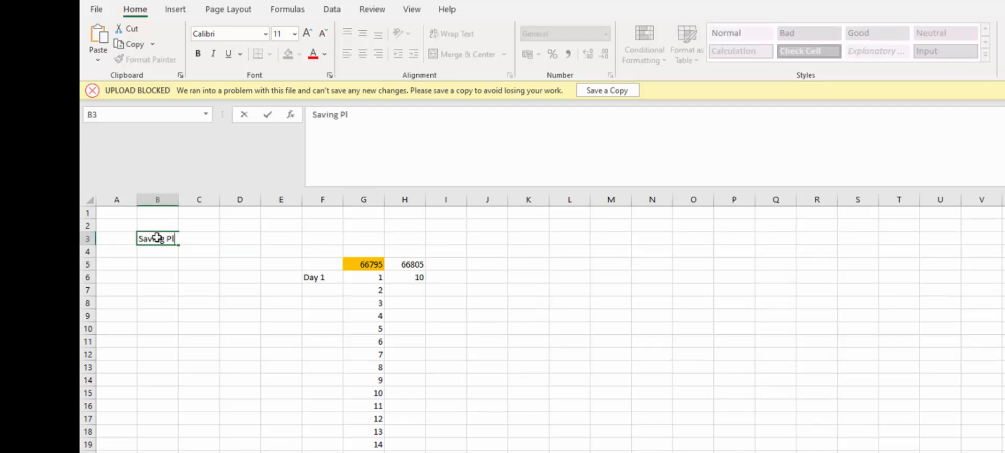
text(an)
key(Return)
- Start the plan description in B4 with "to save 1pence on Day 1, and then add 1 more pence every day,"
text(to )
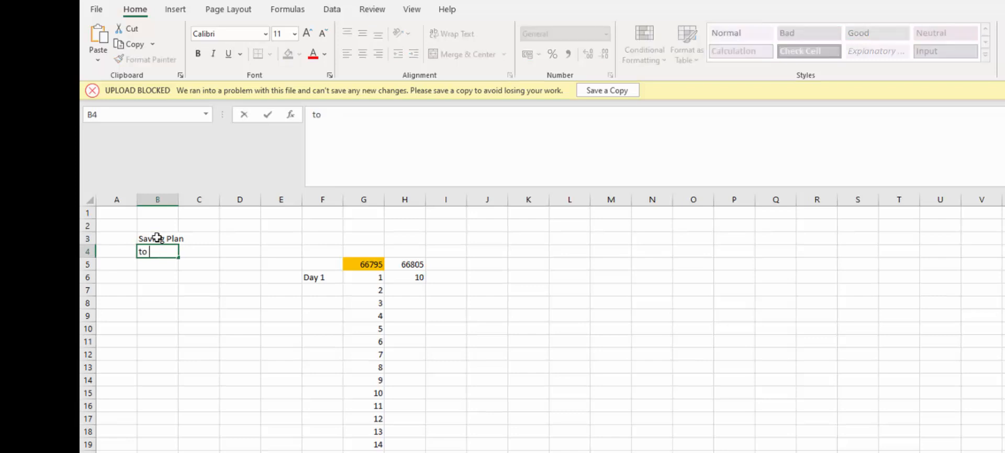
text(save 1pe)
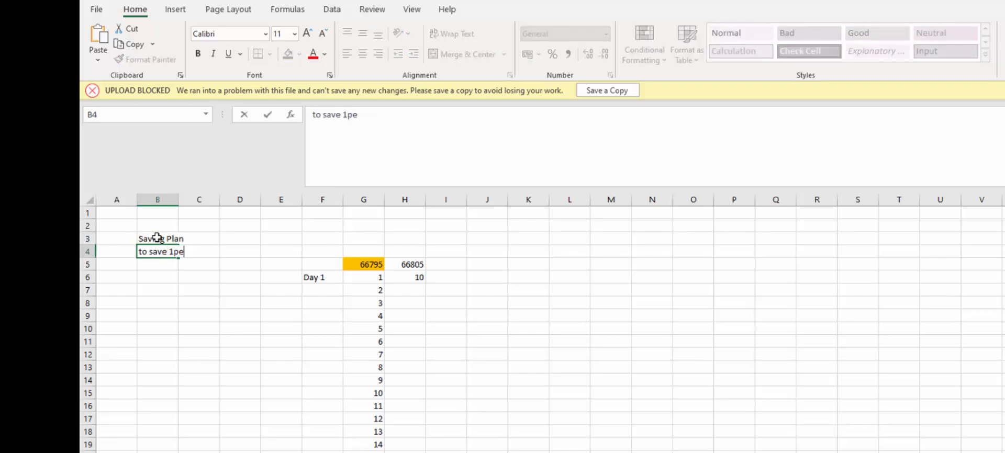
text(nce on Day 1, a)
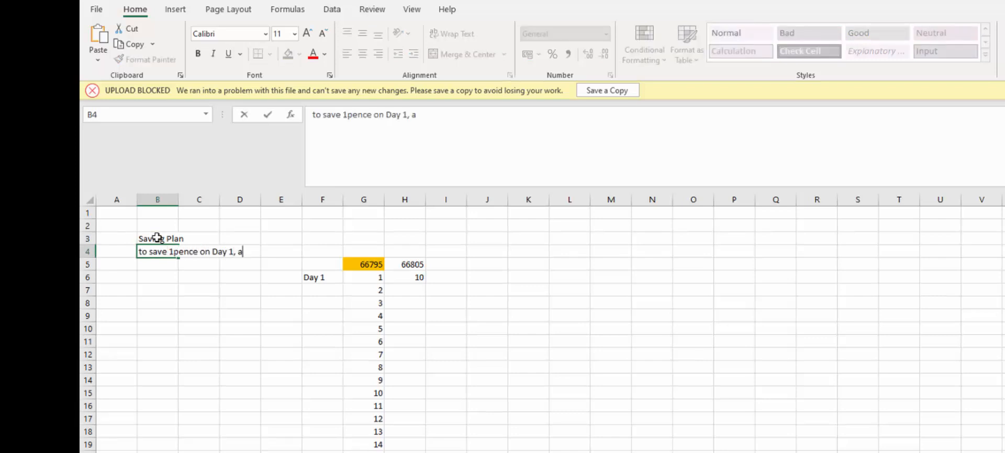
text(nd then add 1)
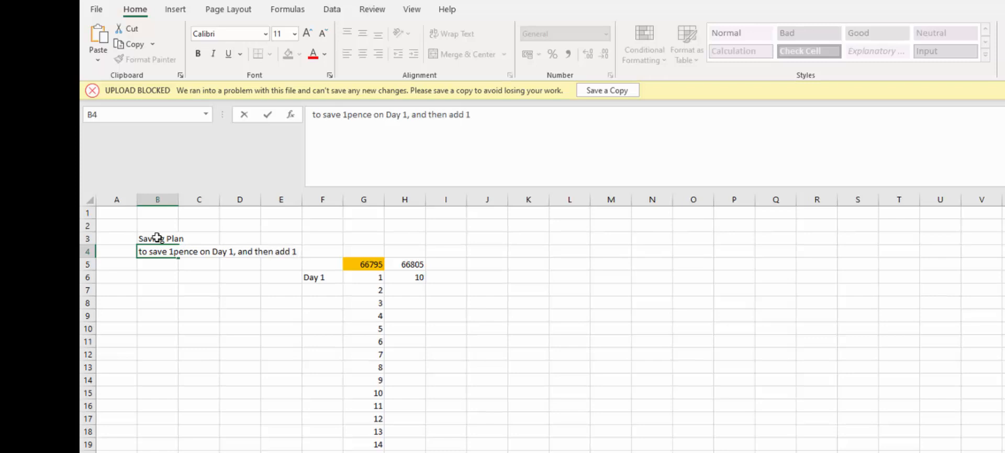
text( more pence evry da)
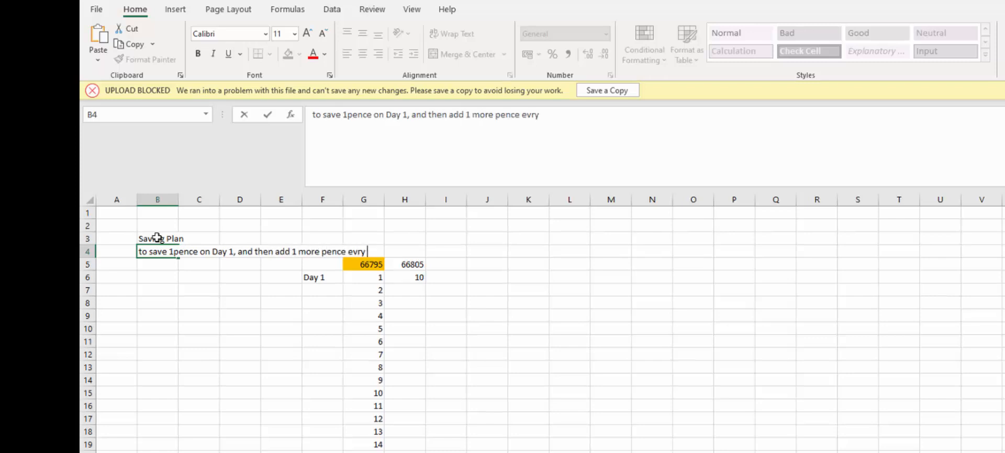
key(BackSpace)
key(BackSpace)
key(BackSpace)
key(BackSpace)
key(BackSpace)
text(ery day, which)
key(BackSpace)
key(BackSpace)
key(BackSpace)
key(BackSpace)
key(BackSpace)
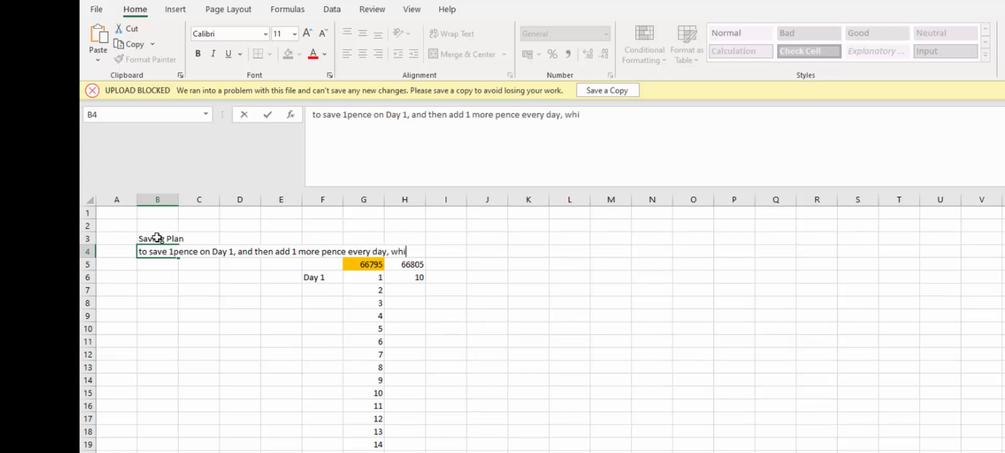
- Complete the B4 description with "that is Day 2 you put aside 2p, Day 3 3p..."
text(that is Day 2,)
key(BackSpace)
key(BackSpace)
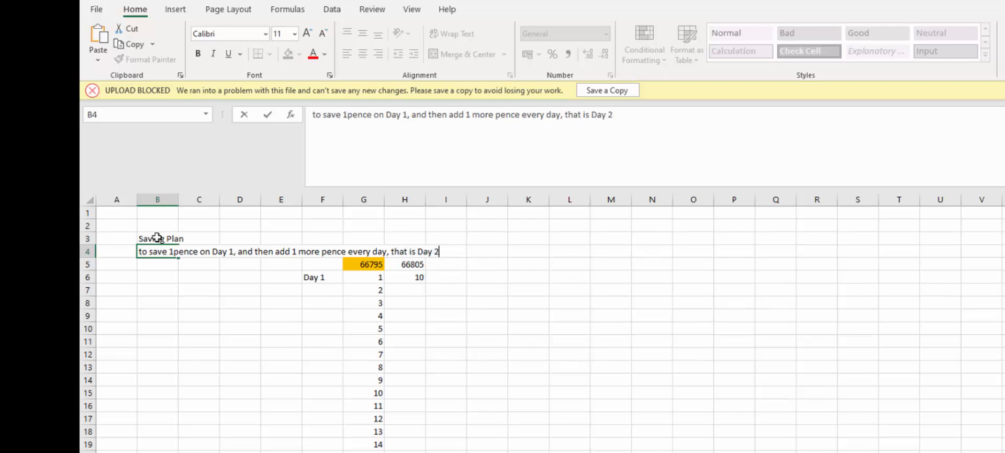
text(you a)
key(BackSpace)
text(put ad)
text(ide )
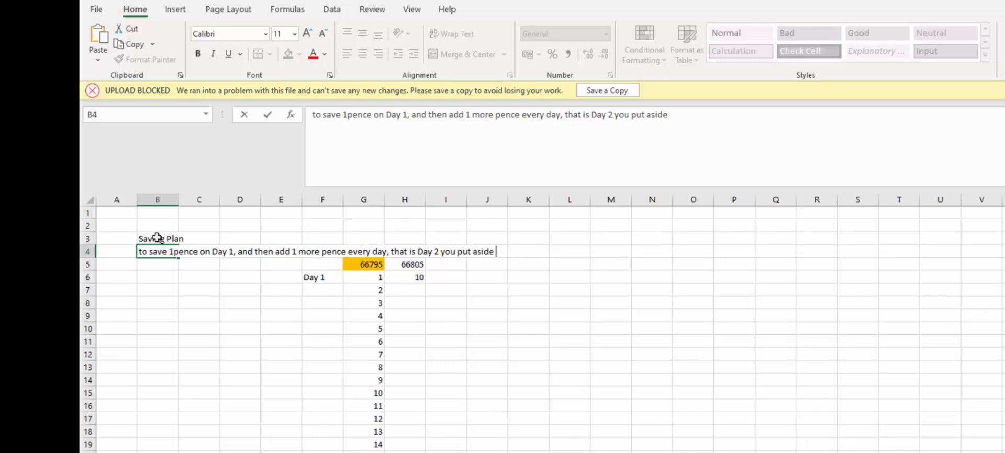
text(2 pences)
key(BackSpace)
key(BackSpace)
key(BackSpace)
key(BackSpace)
key(BackSpace)
key(BackSpace)
key(BackSpace)
text(p, Day 3)
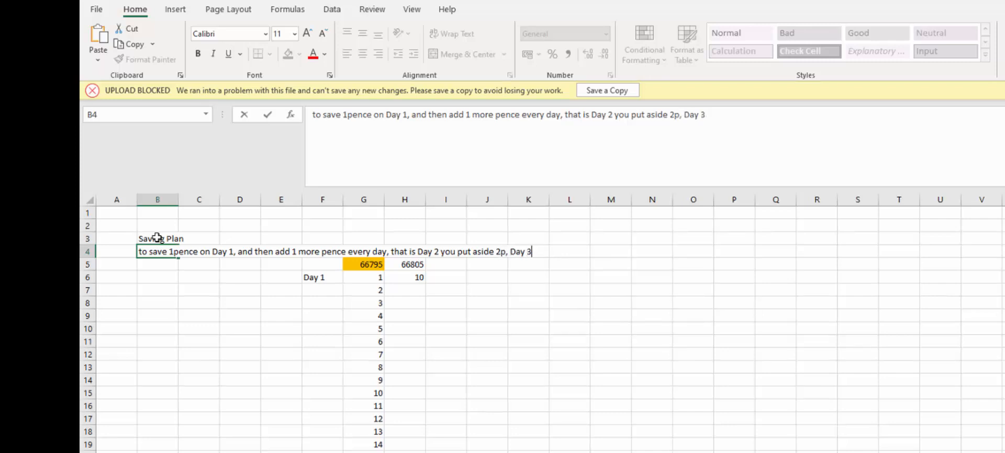
text( 3p...)
key(Return)
- Enter the question "how much in total you can save in a year 365 days." in cell B5
text(how much in o)
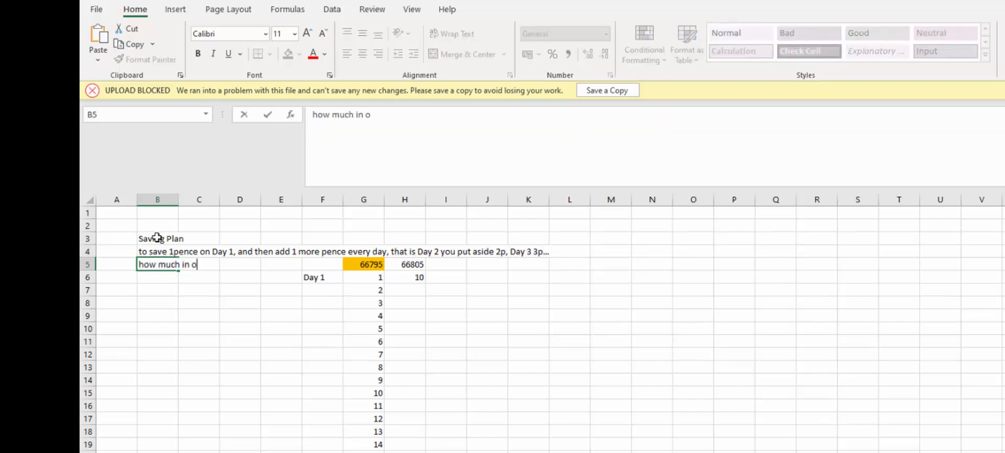
key(BackSpace)
text(total you can save over)
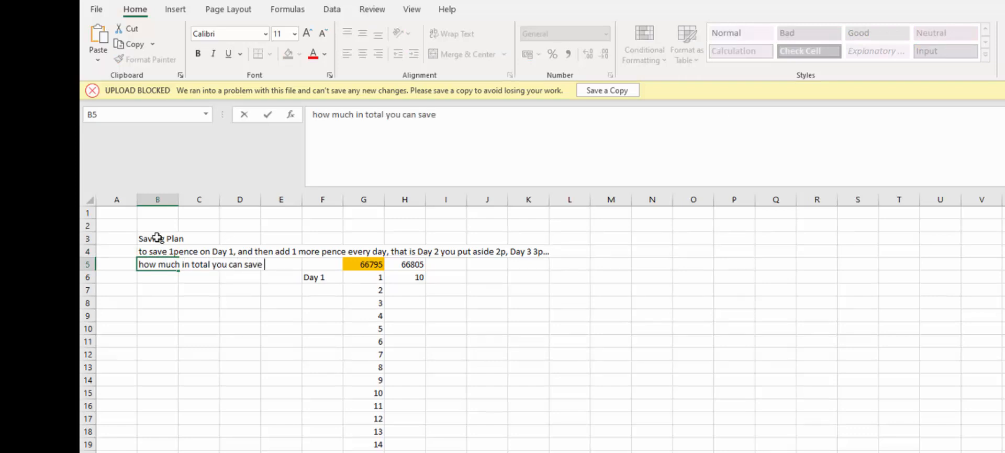
key(BackSpace)
key(BackSpace)
key(BackSpace)
key(BackSpace)
text(in a year 3565)
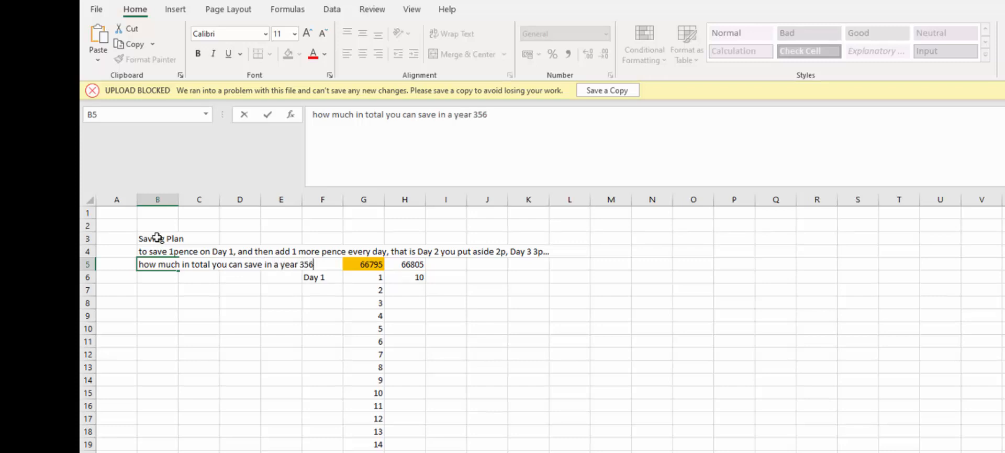
key(BackSpace)
key(BackSpace)
key(BackSpace)
text(65 da ys.)
key(Return)
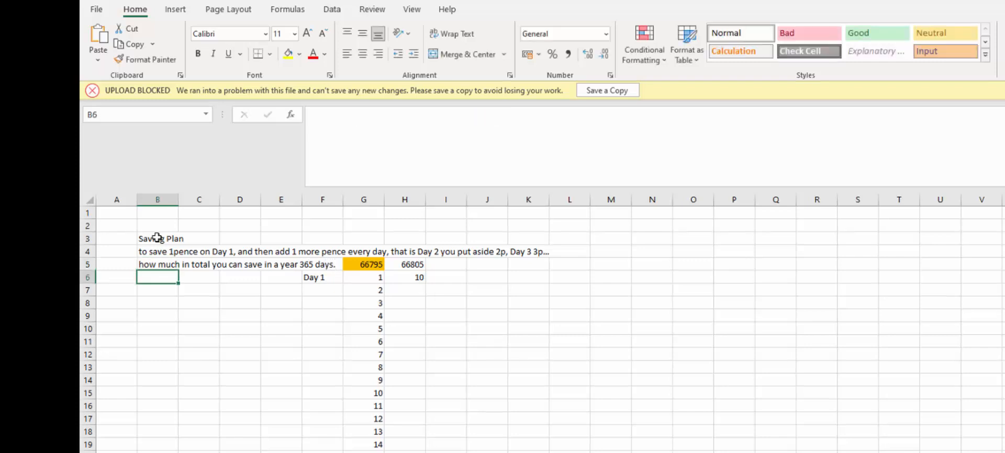
- Move the three lines of text from B3:B5 up to B1:B3
drag(157, 243, 157, 267)
key(ctrl+c)
key(ctrl+v)
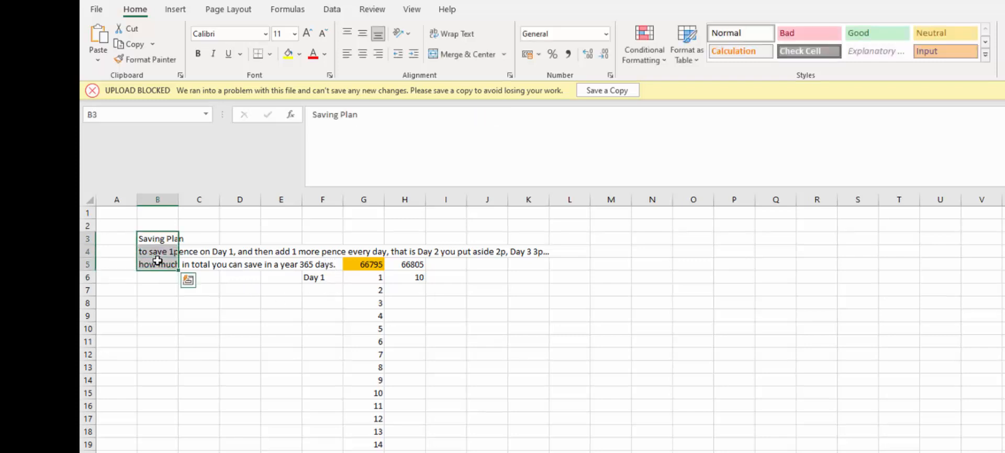
click(141, 213)
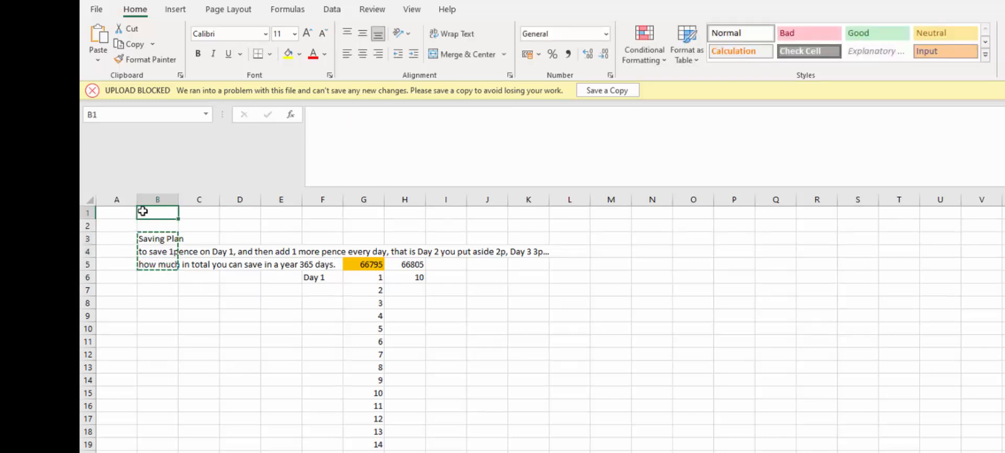
key(ctrl+v)
click(168, 283)
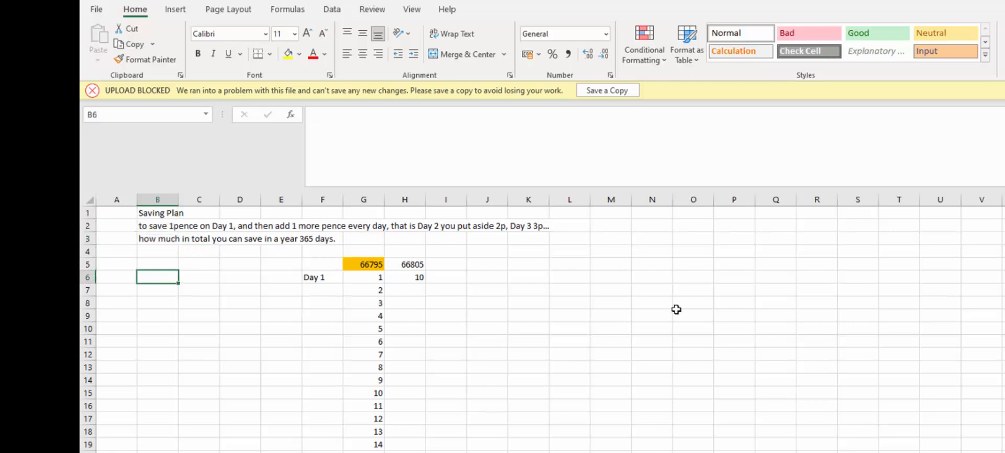
- Examine the daily amounts in column G from G6 to the last entry in G370, and the total cell G5
click(599, 304)
click(366, 278)
click(366, 316)
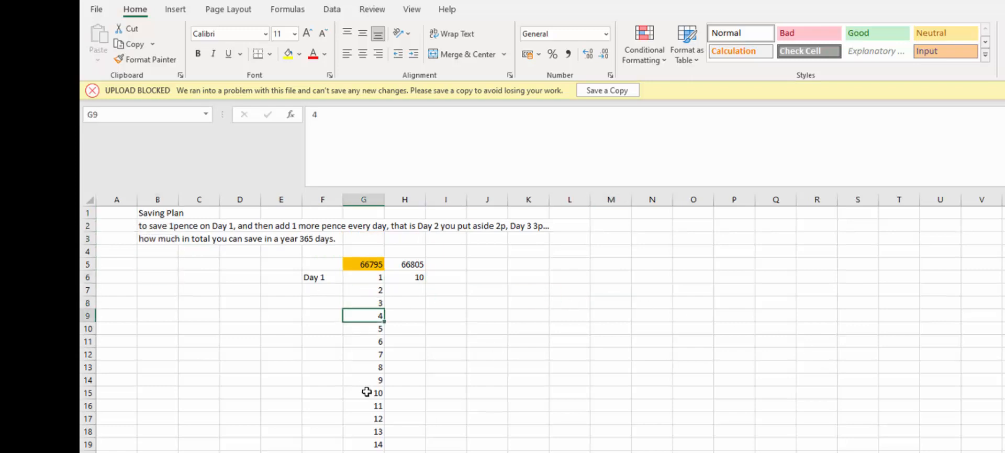
click(369, 392)
scroll(542, 329, down, 20)
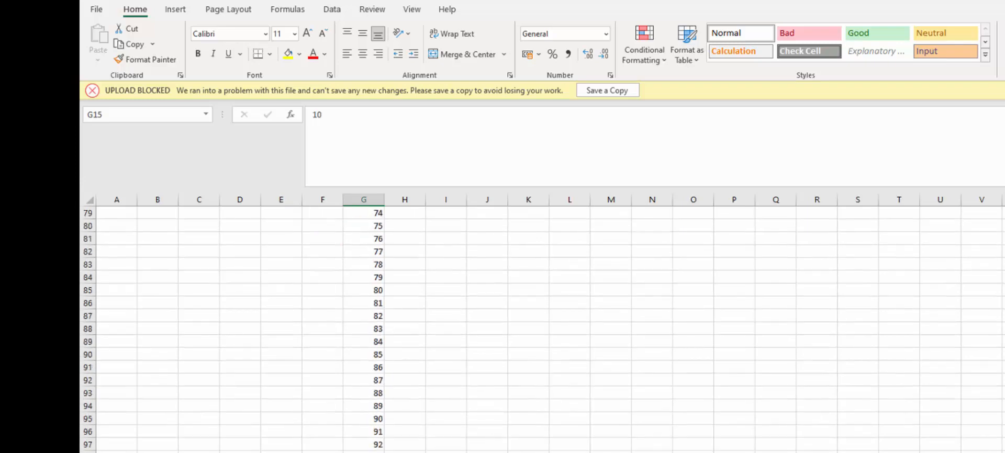
scroll(542, 330, down, 20)
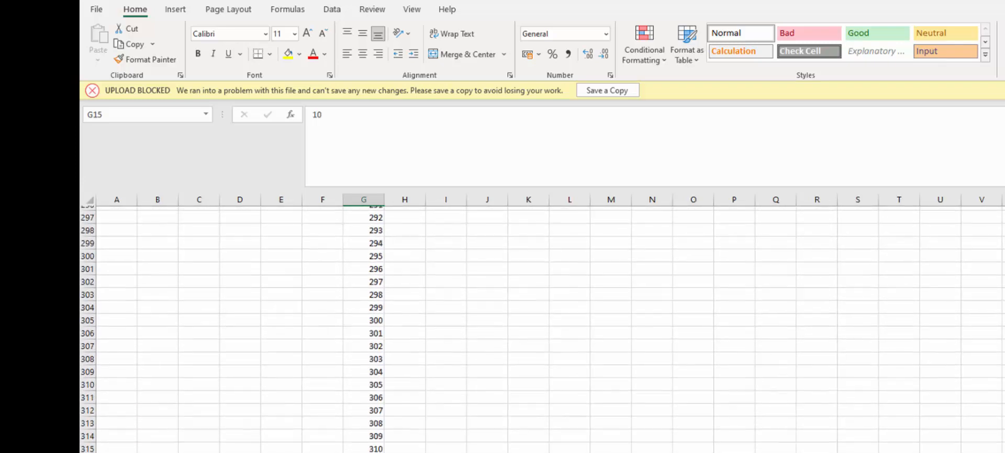
scroll(542, 330, down, 14)
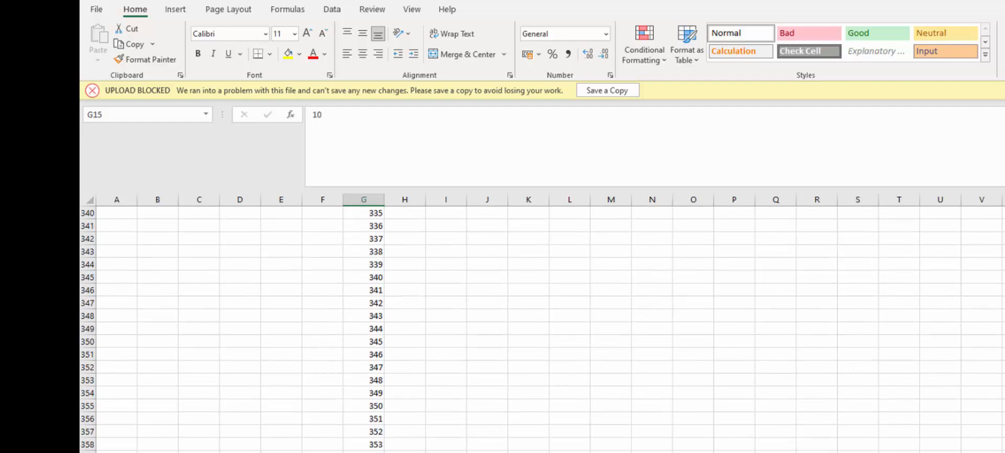
click(87, 452)
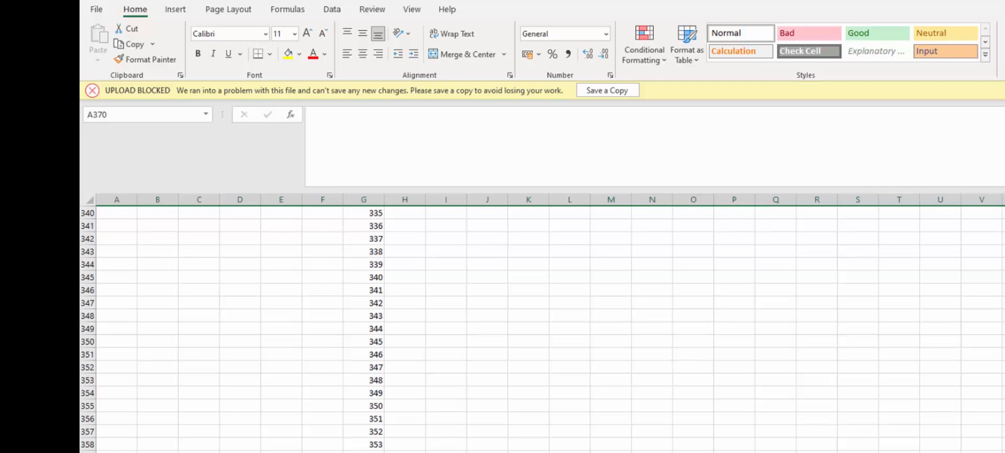
click(368, 200)
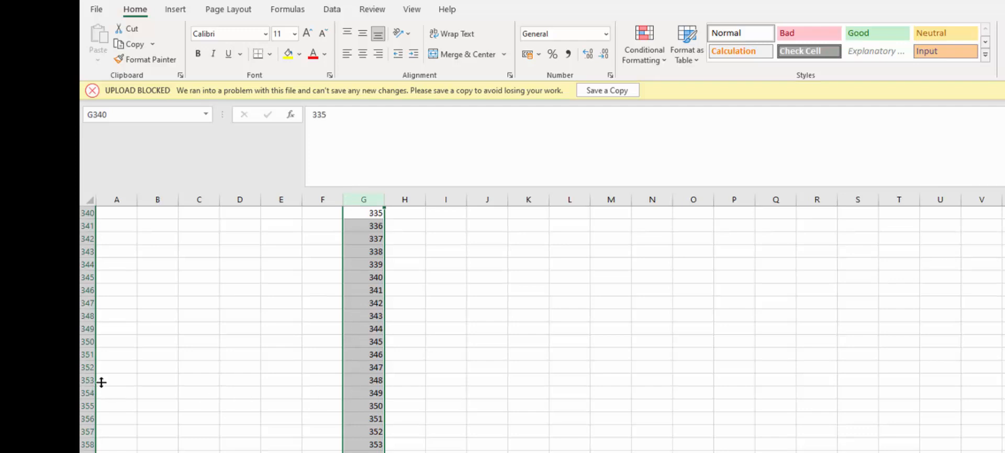
click(367, 342)
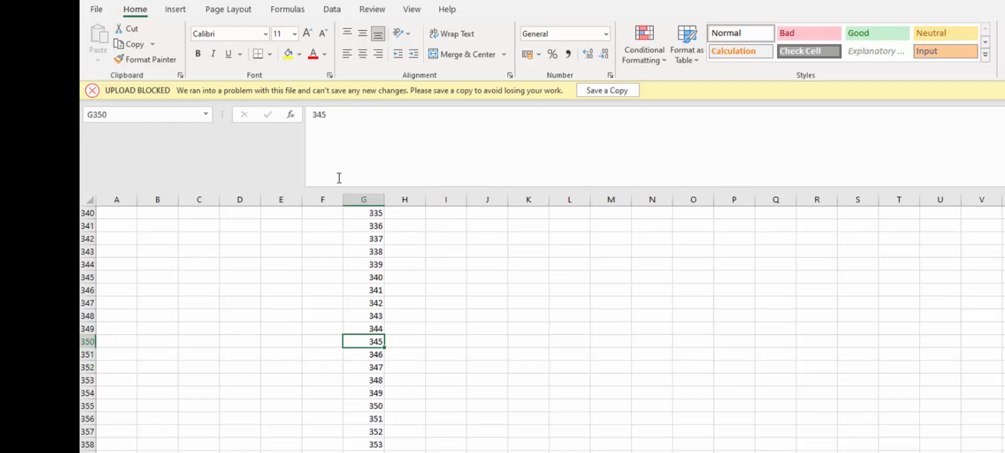
click(363, 199)
click(364, 341)
scroll(542, 329, down, 2)
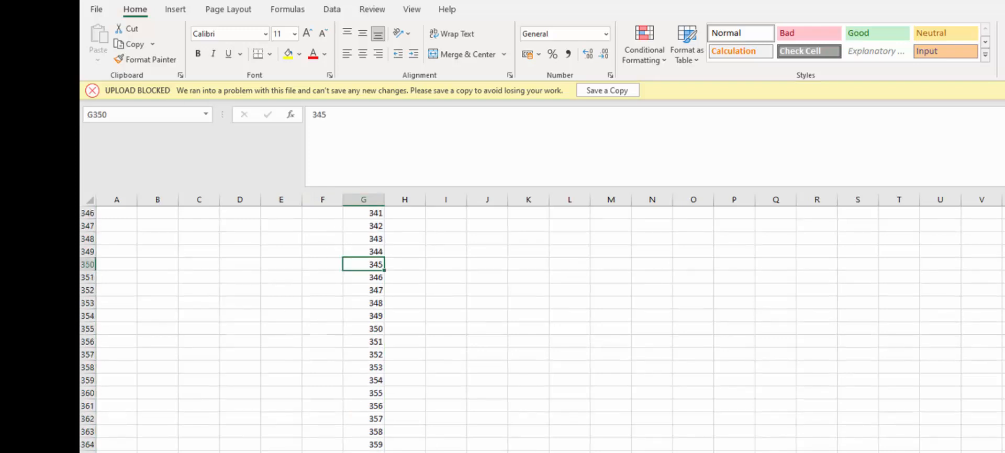
key(Down)
key(Down)
key(Down)
key(Down)
key(Down)
key(Down)
key(Down)
key(Down)
key(Down)
key(Down)
key(Down)
key(Down)
key(Down)
key(Down)
key(Down)
key(Down)
key(Down)
key(Down)
key(Down)
key(Down)
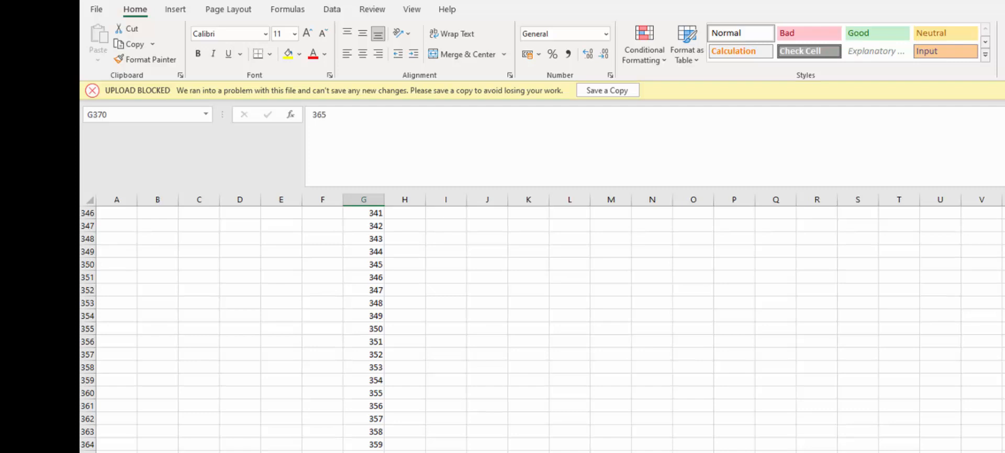
scroll(542, 329, up, 20)
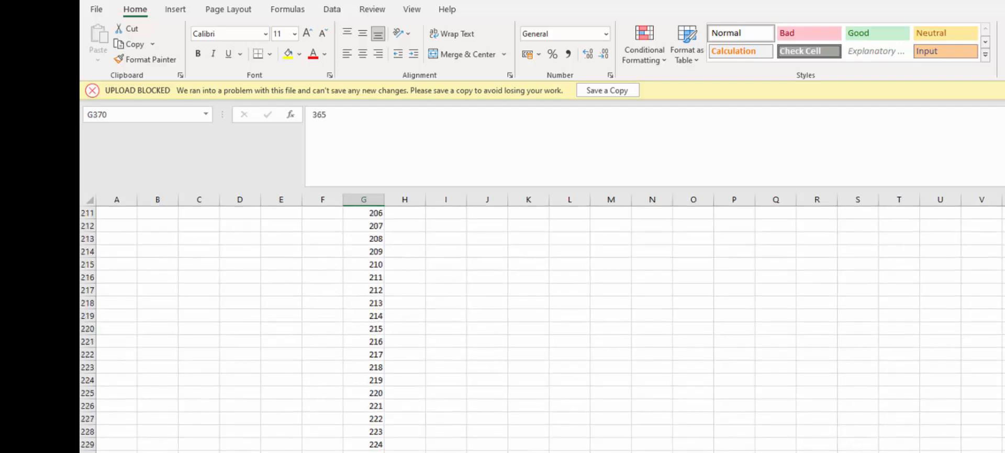
scroll(542, 330, up, 20)
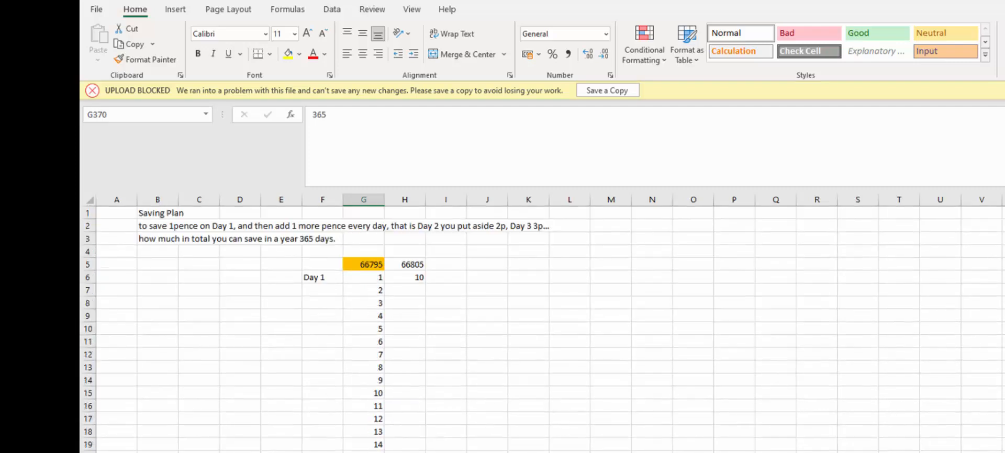
click(368, 277)
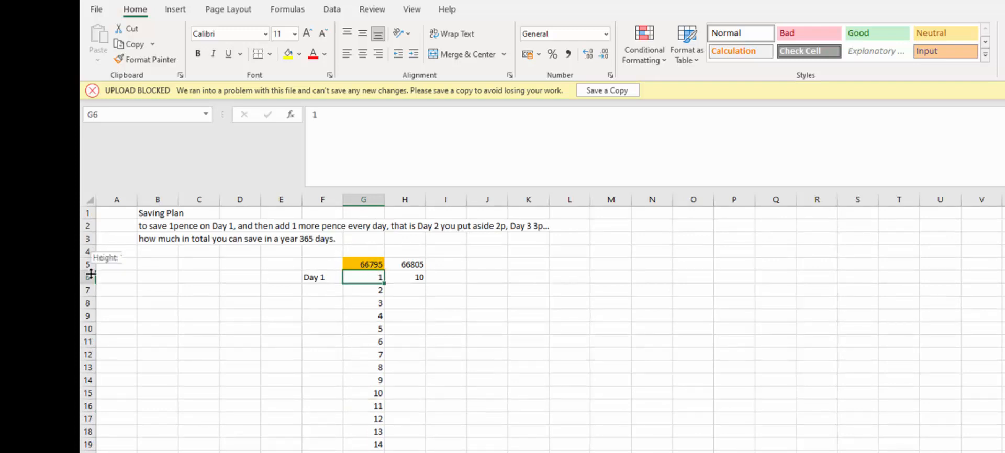
click(360, 263)
click(451, 327)
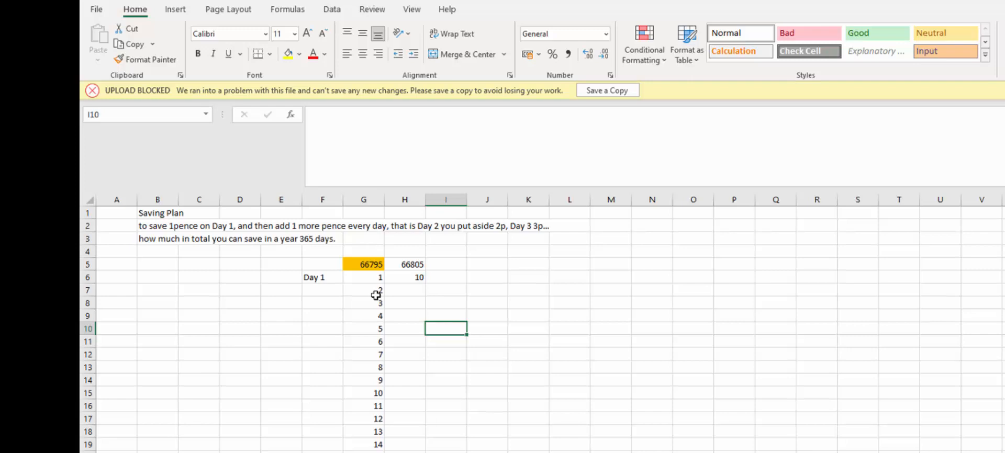
- Clear the total in G5 and the contents of H5:H8
click(368, 265)
key(Delete)
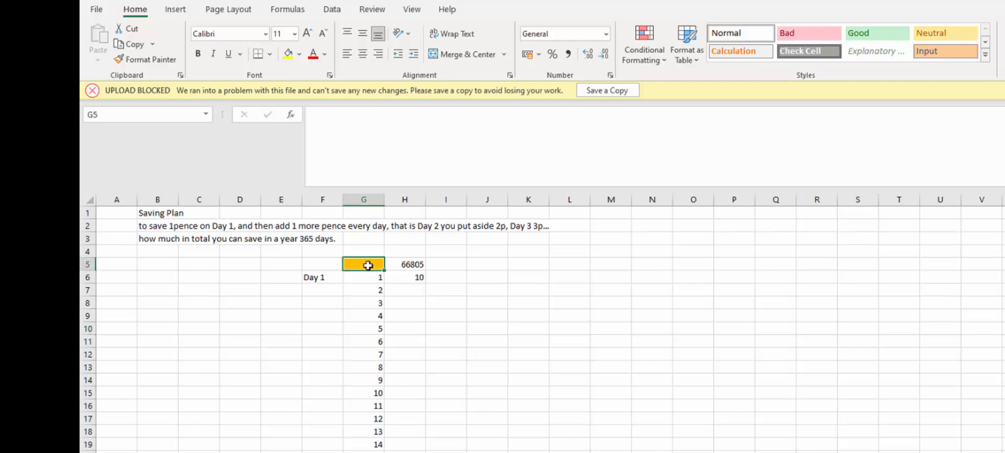
drag(410, 263, 417, 302)
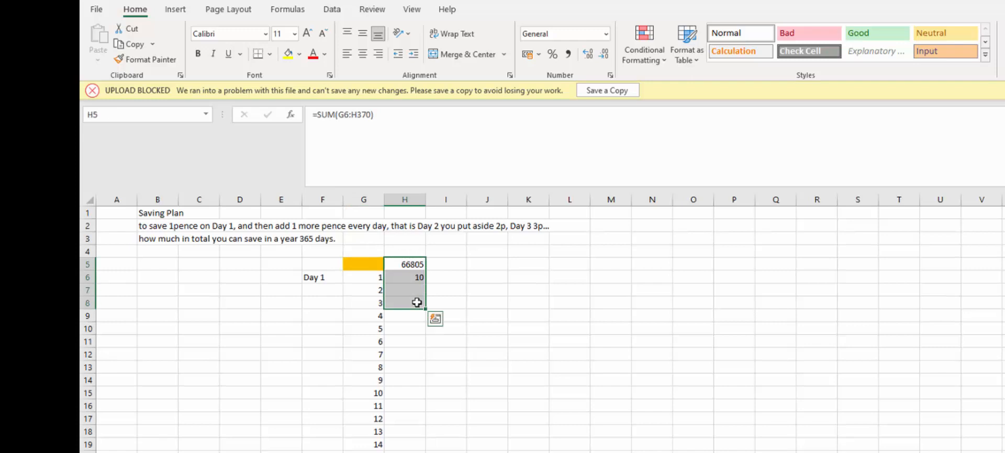
key(Delete)
click(310, 277)
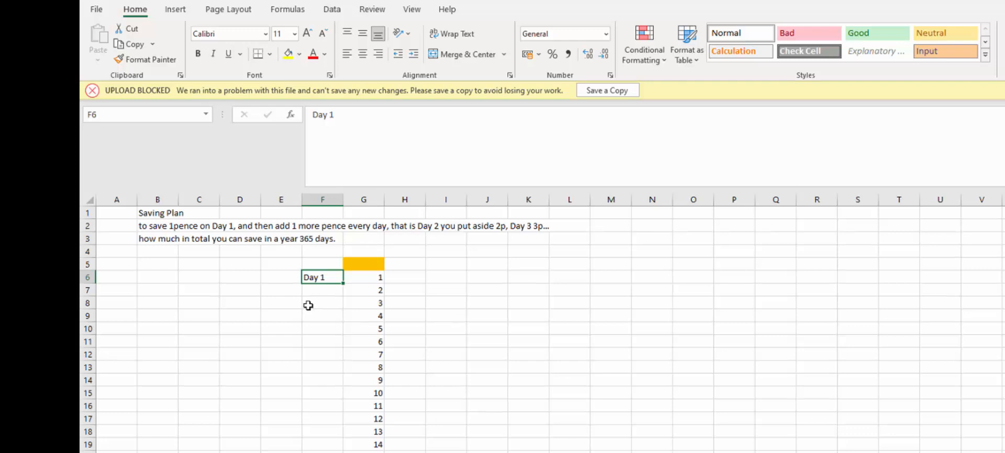
click(115, 266)
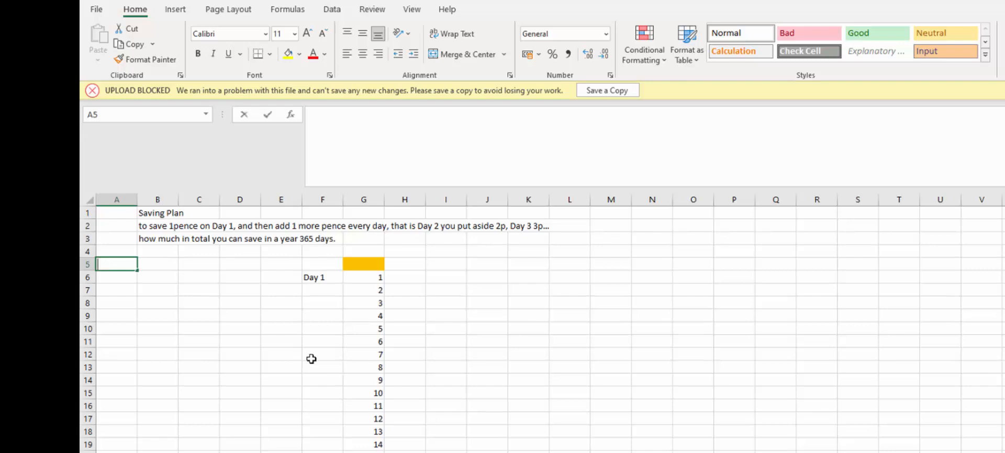
- Enter the labels "copy" in cell A5 and "paste" in cell A6
text(copy and)
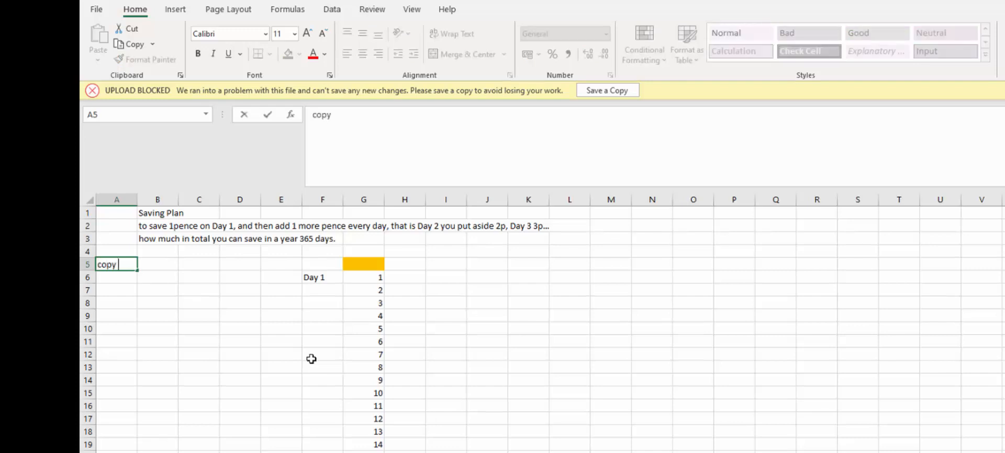
key(BackSpace)
key(BackSpace)
key(BackSpace)
key(BackSpace)
key(Return)
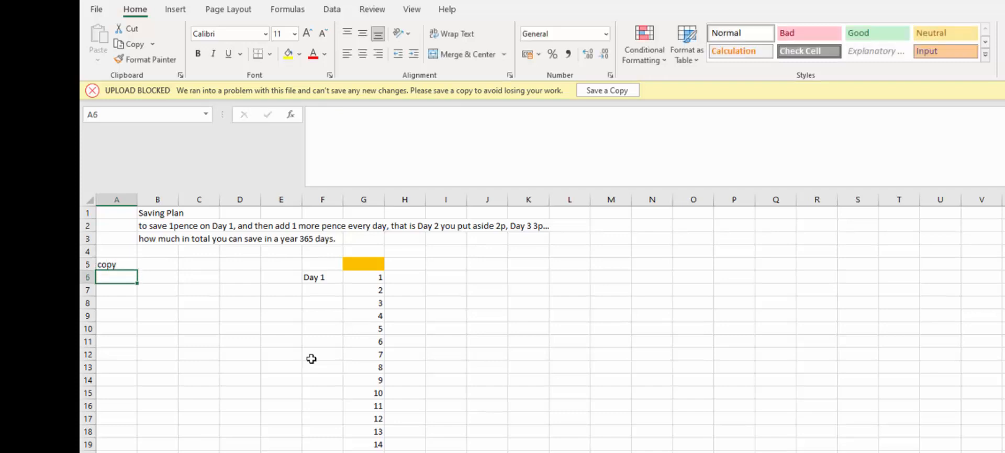
text(paste)
- Enter the copy shortcut note "ctrl + c / Command +C" in cell B5, beside the copy label
key(Up)
key(Right)
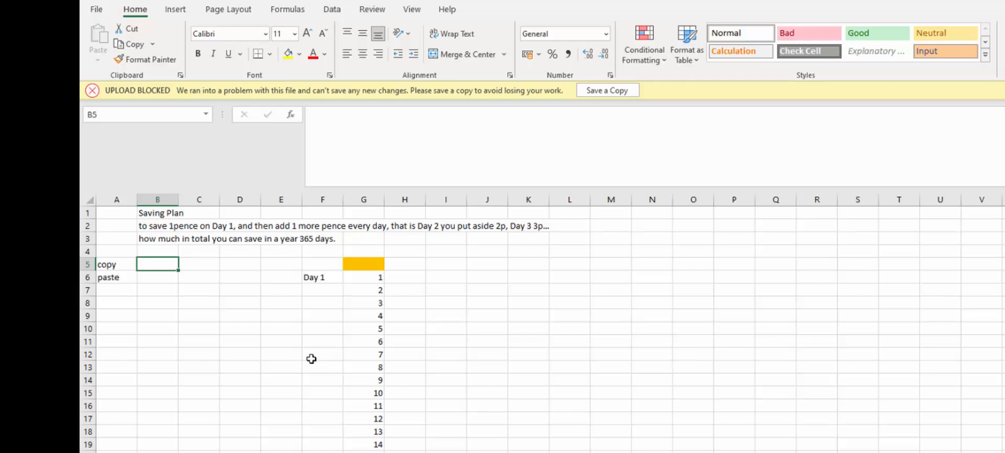
text(ctrol)
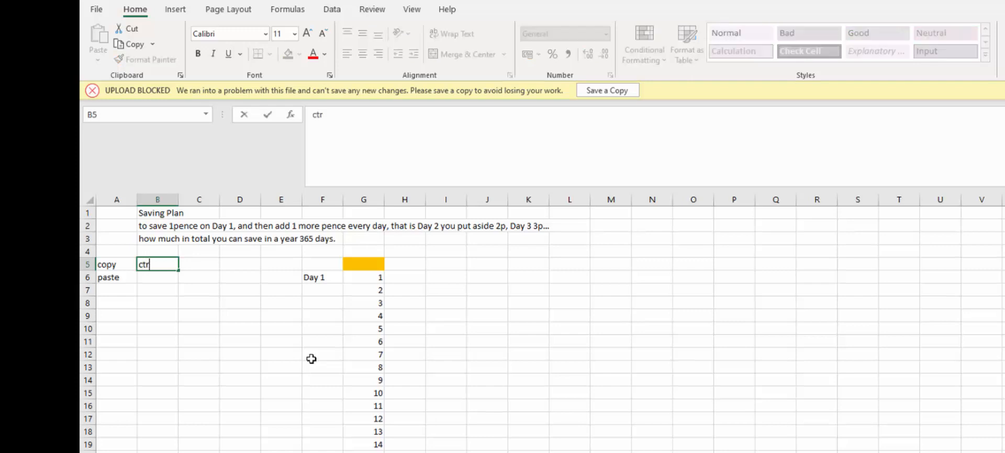
key(BackSpace)
key(BackSpace)
key(BackSpace)
text(rl)
text(c)
text( /)
text( Conman)
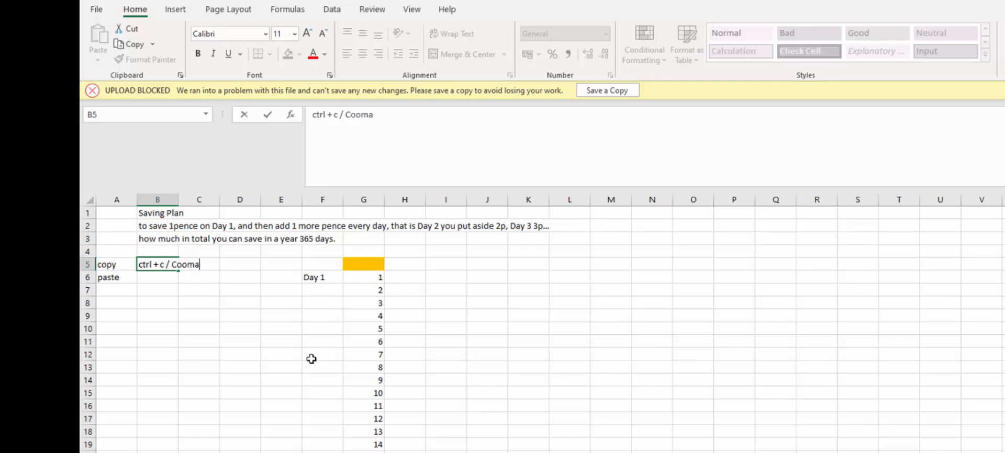
key(BackSpace)
key(BackSpace)
key(BackSpace)
key(BackSpace)
text(mmand)
key(Return)
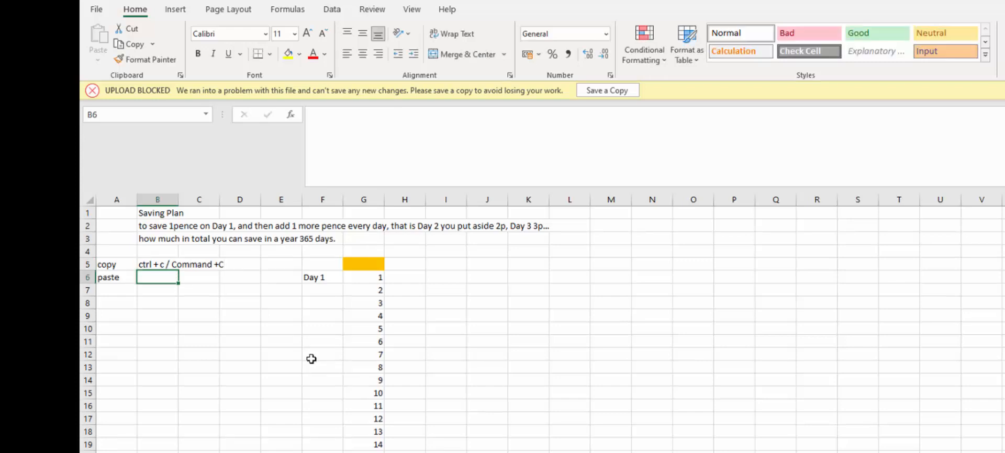
- Enter the paste shortcut note "ctrl + v / command +V" in cell B6, beside the paste label
text(c)
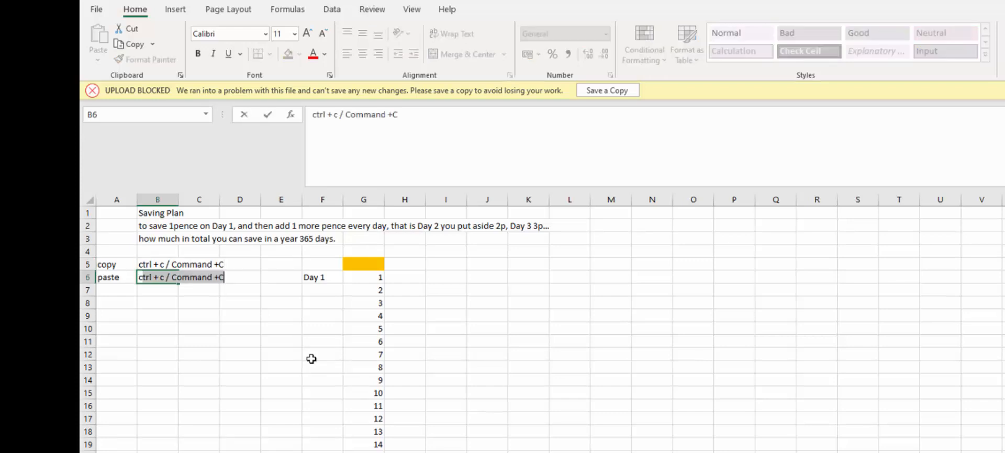
text(tr)
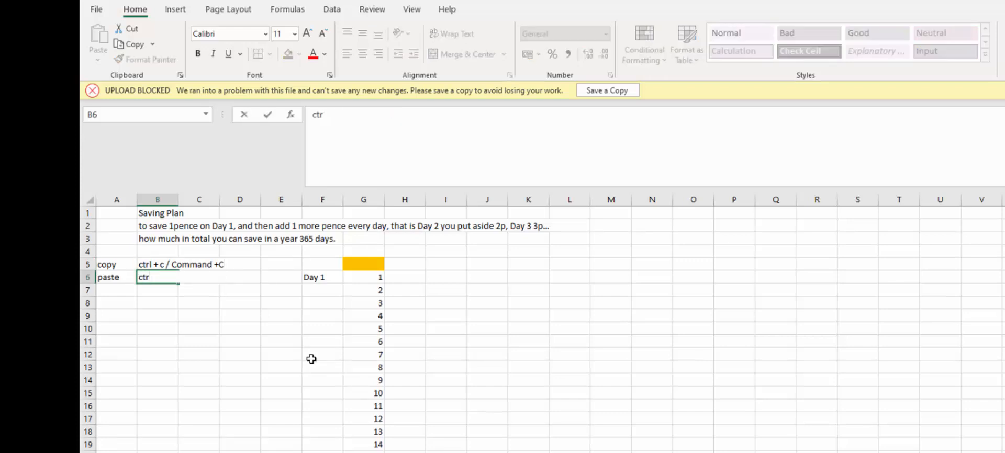
text(l =)
key(BackSpace)
text(+)
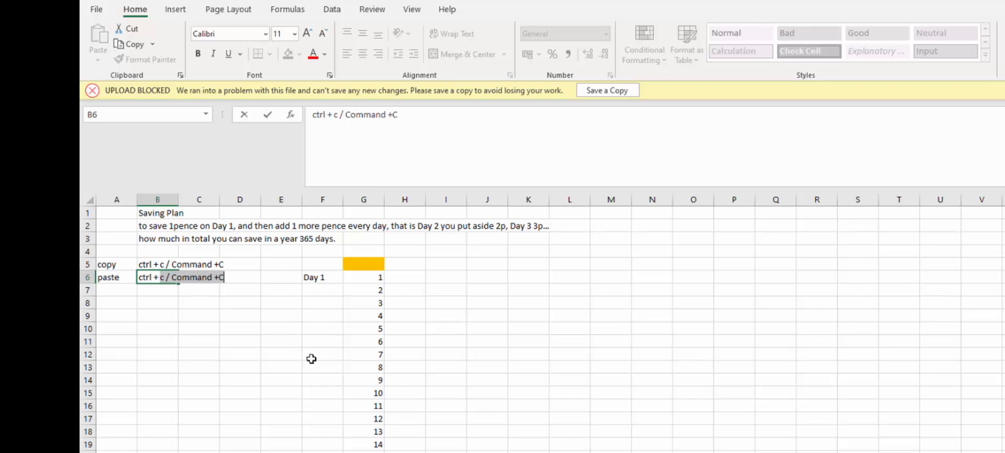
text(v /)
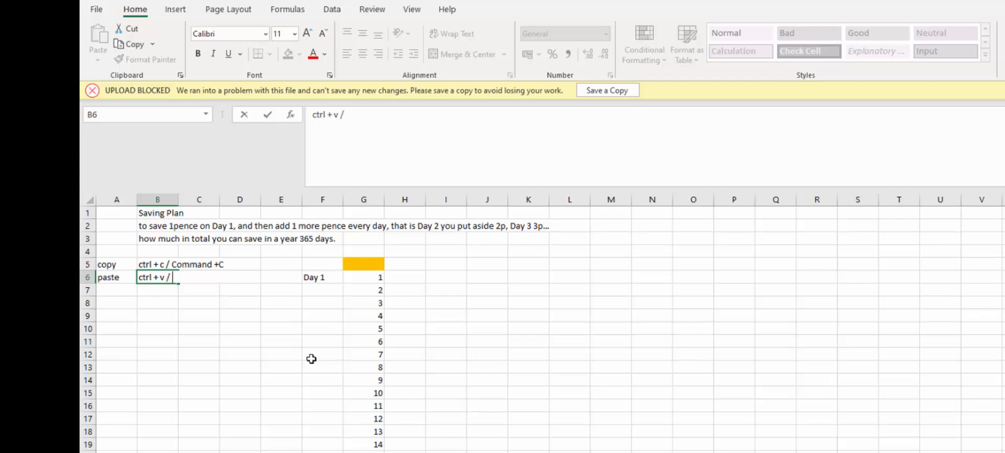
text(command +)
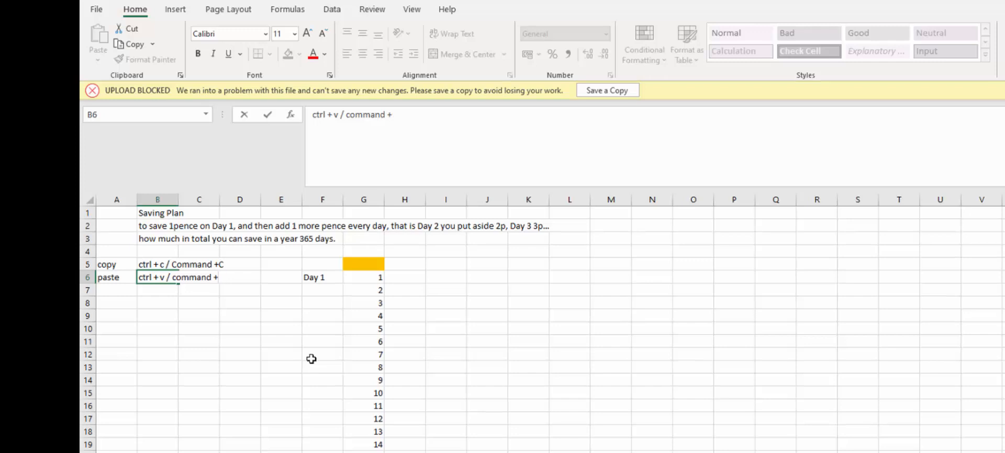
text(cV)
key(Return)
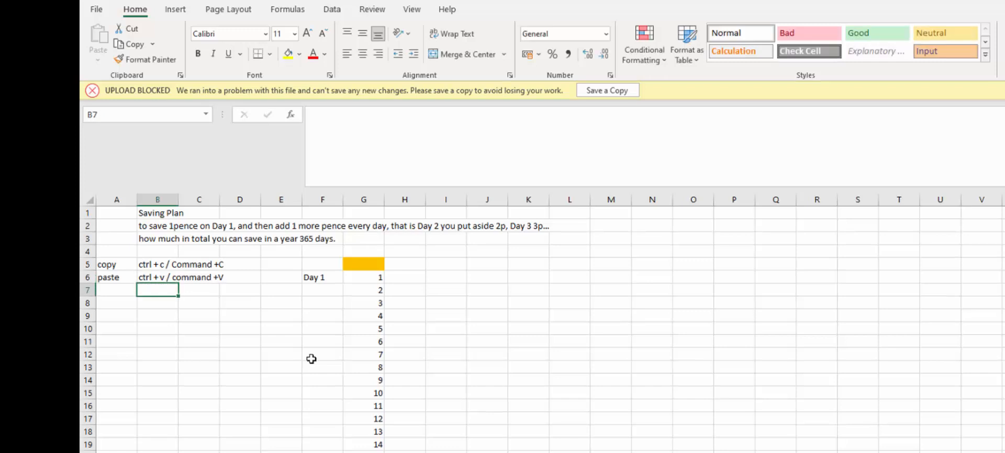
- Enlarge the text in columns A to G to font size 36 and give these columns one equal, wider width
double_click(178, 199)
drag(565, 200, 546, 201)
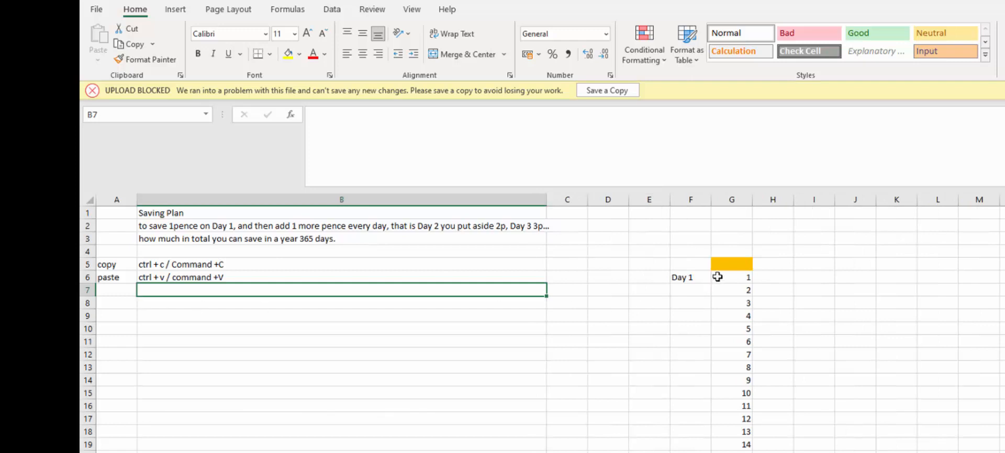
mouse_move(98, 194)
mouse_down()
mouse_move(767, 224)
mouse_move(739, 226)
mouse_up()
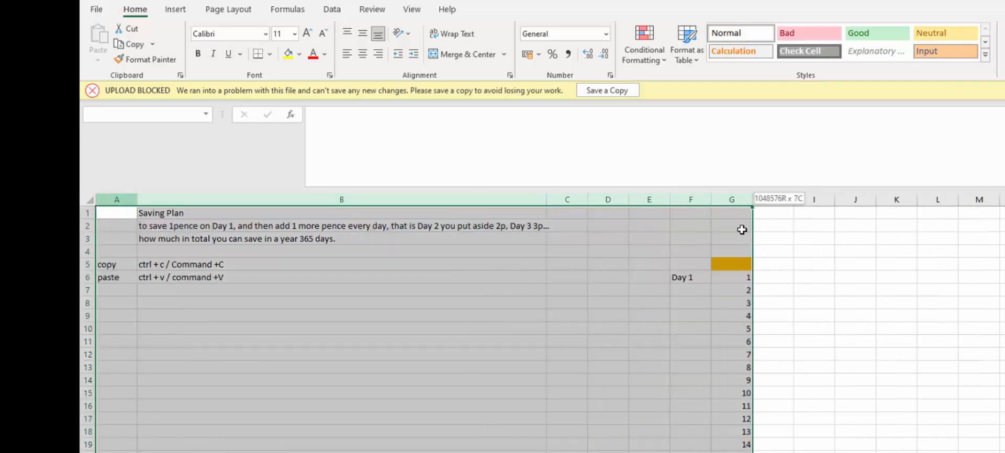
click(307, 34)
click(308, 35)
click(307, 34)
click(307, 35)
click(307, 34)
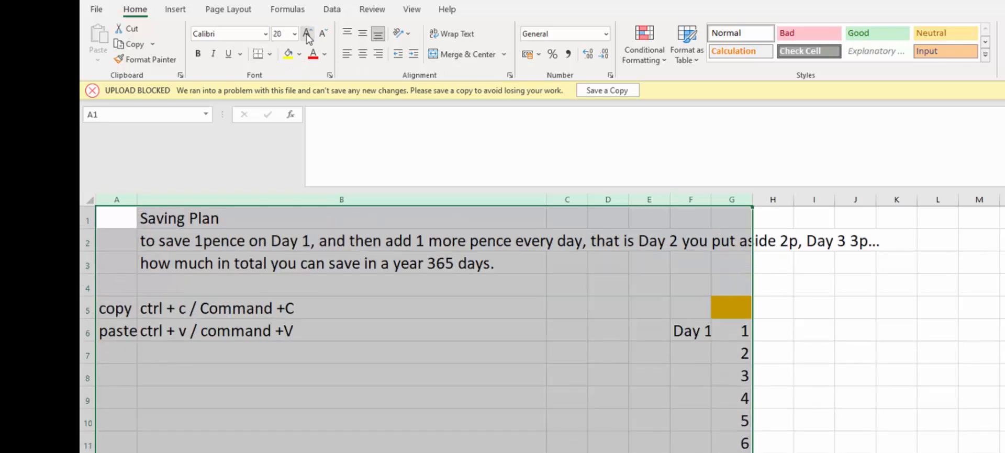
click(307, 35)
click(307, 35)
click(307, 35)
click(308, 35)
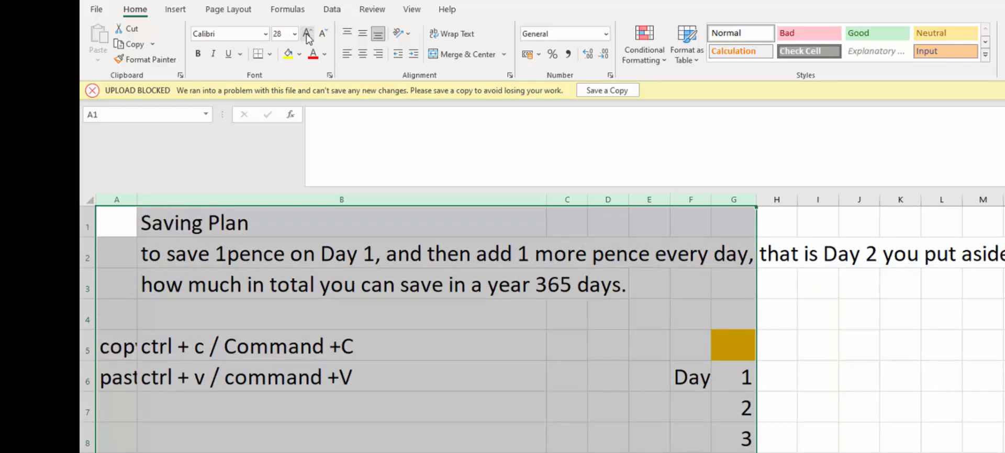
click(307, 34)
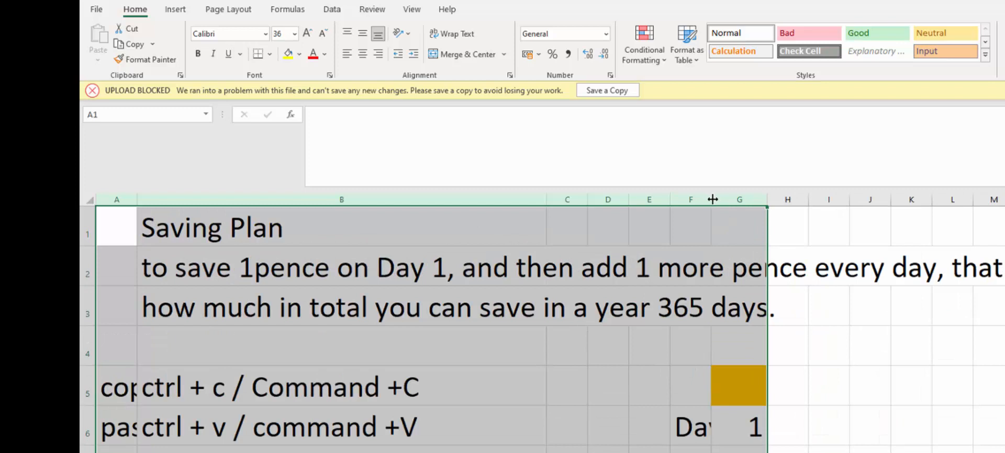
drag(711, 200, 738, 202)
click(545, 386)
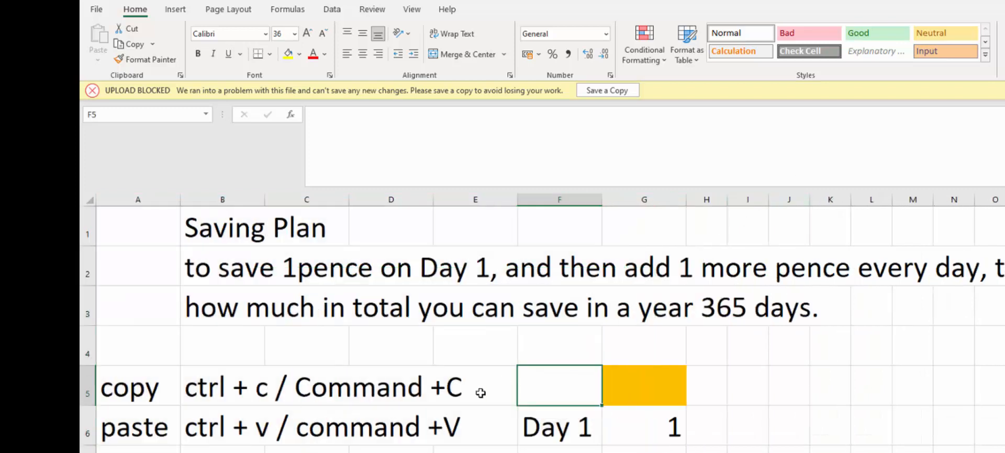
- Enter the heading "Drag Copying" in cell A8, below the copy and paste notes
click(172, 449)
key(Down)
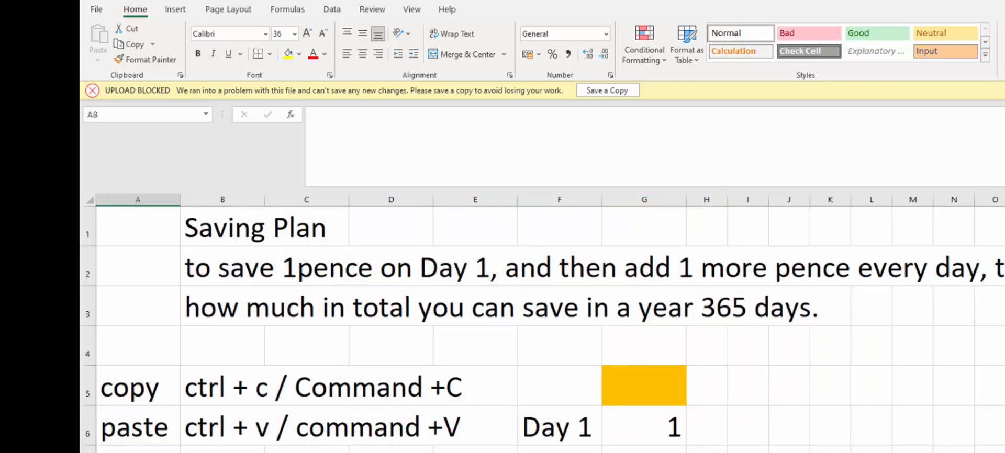
text(Drag)
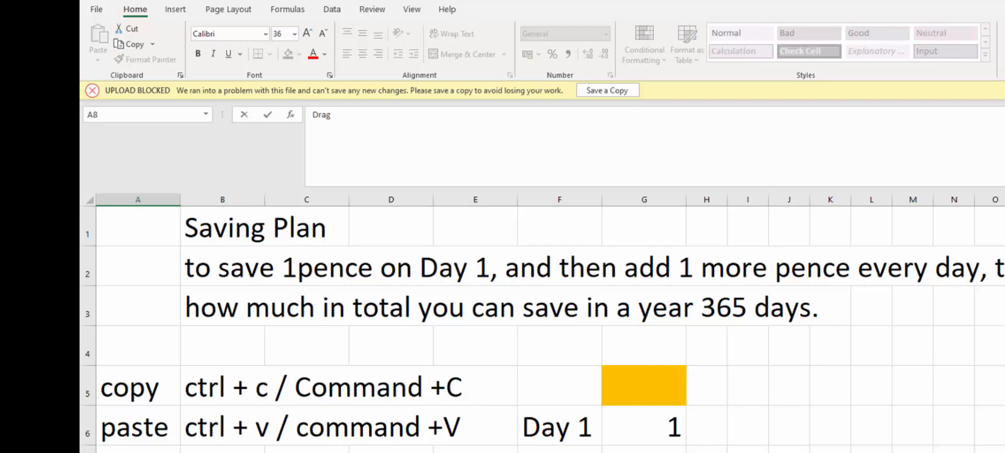
text( Copying)
key(Return)
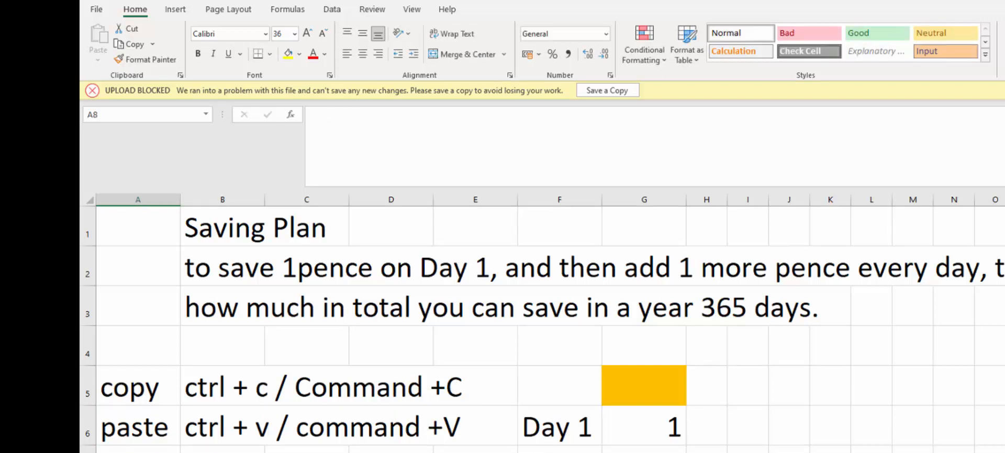
key(Up)
scroll(542, 330, down, 1)
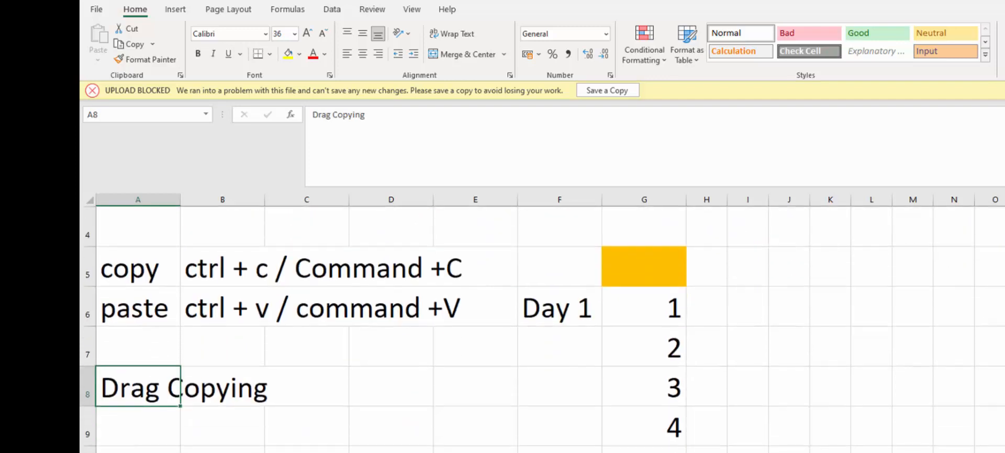
- Try copying "Day 1" from F6 to F7 and editing the copy to "Day 2", and clear F7 again
click(568, 313)
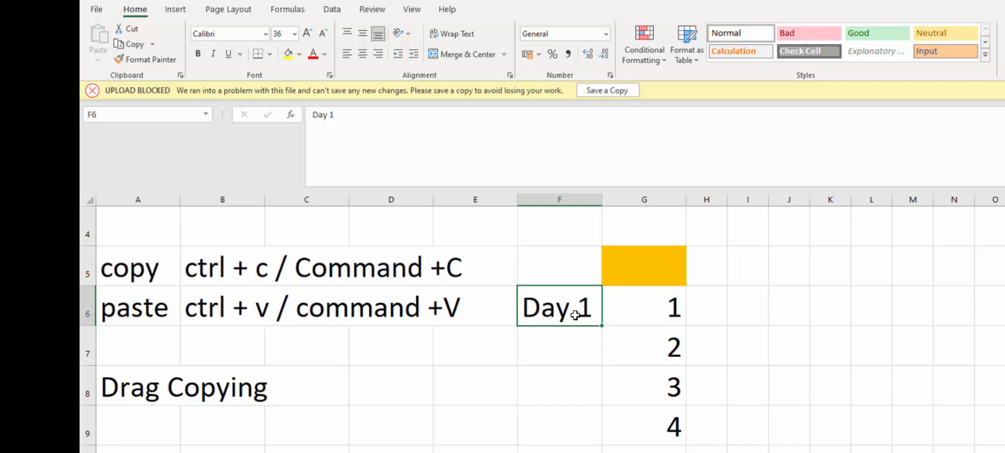
key(ctrl+c)
click(570, 335)
key(ctrl+v)
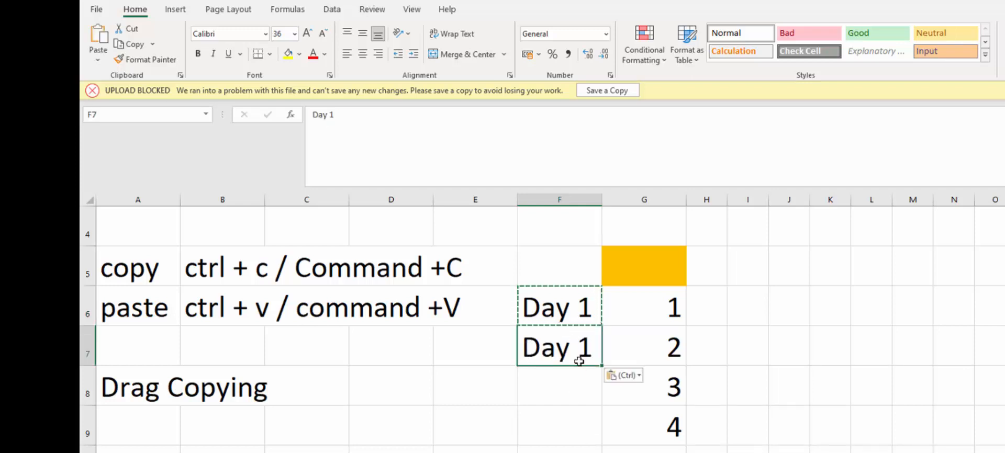
double_click(592, 349)
key(BackSpace)
text(2)
key(Return)
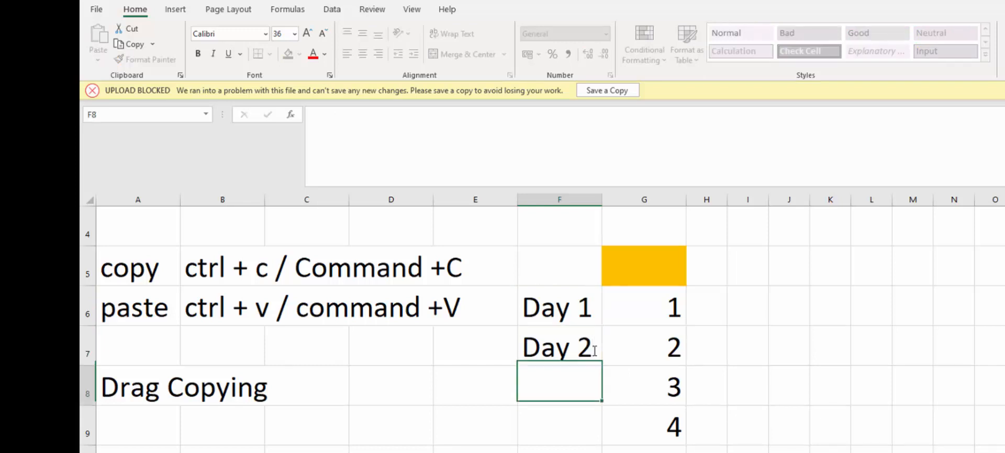
click(591, 349)
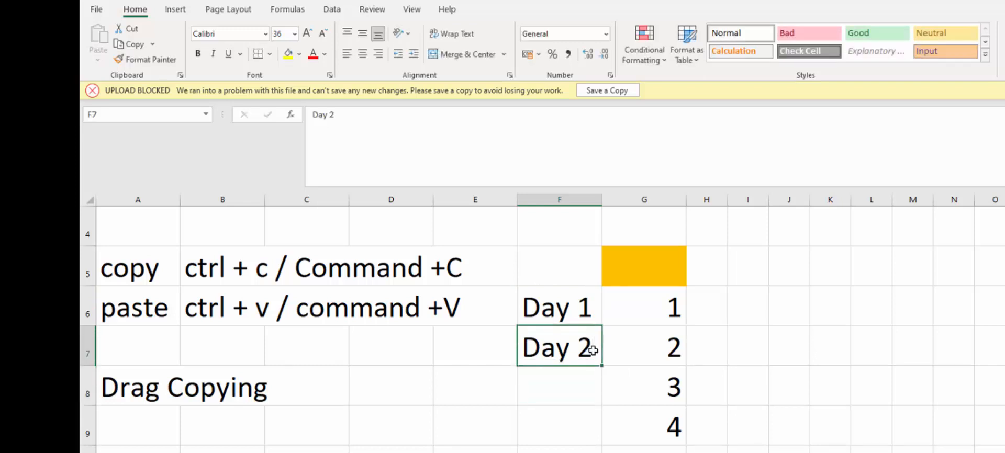
key(Delete)
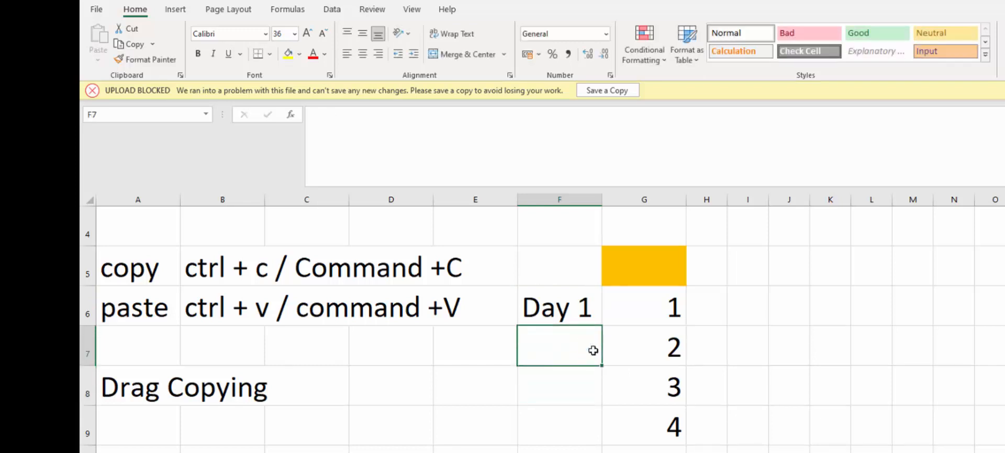
- Fill the day labels from "Day 1" in F6 down column F as a series alongside the daily amounts in column G
click(592, 317)
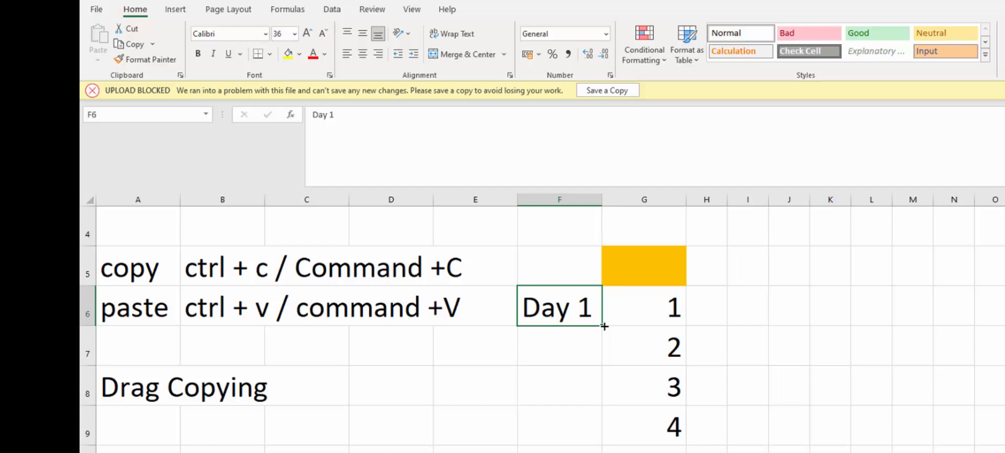
drag(603, 326, 603, 452)
scroll(605, 255, down, 3)
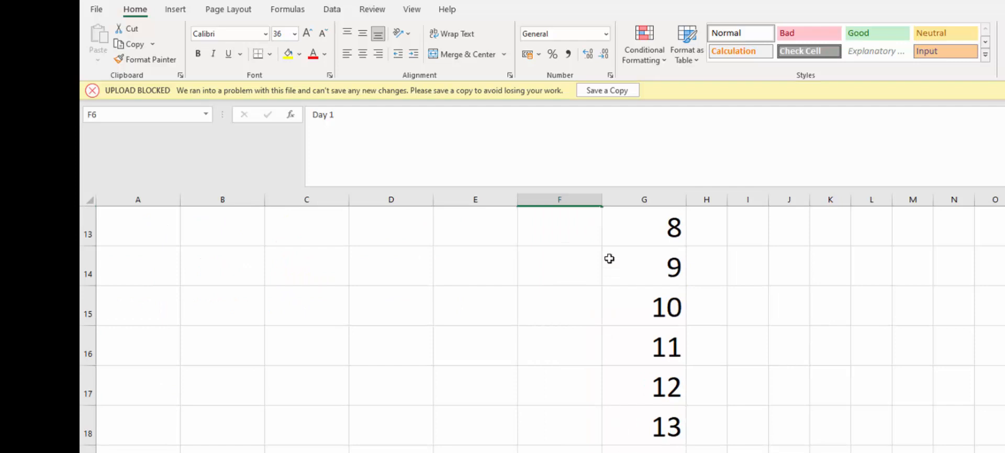
scroll(601, 269, up, 1)
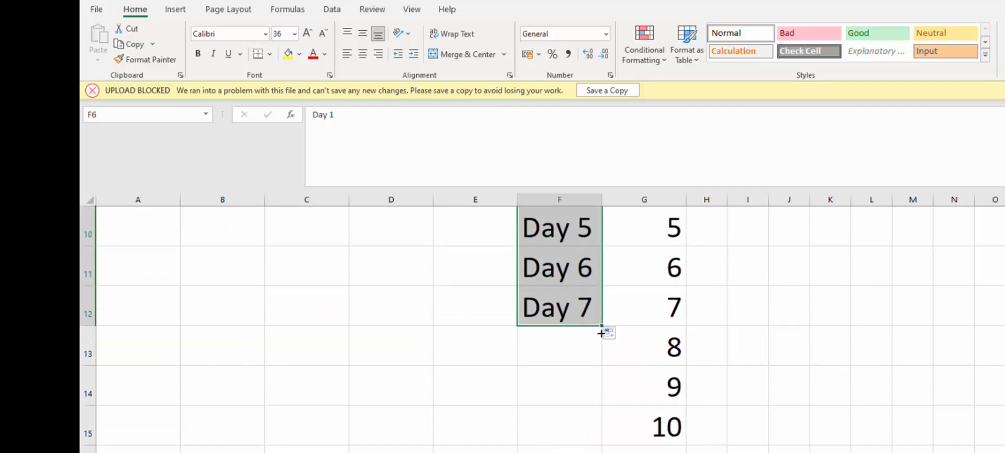
drag(600, 329, 603, 452)
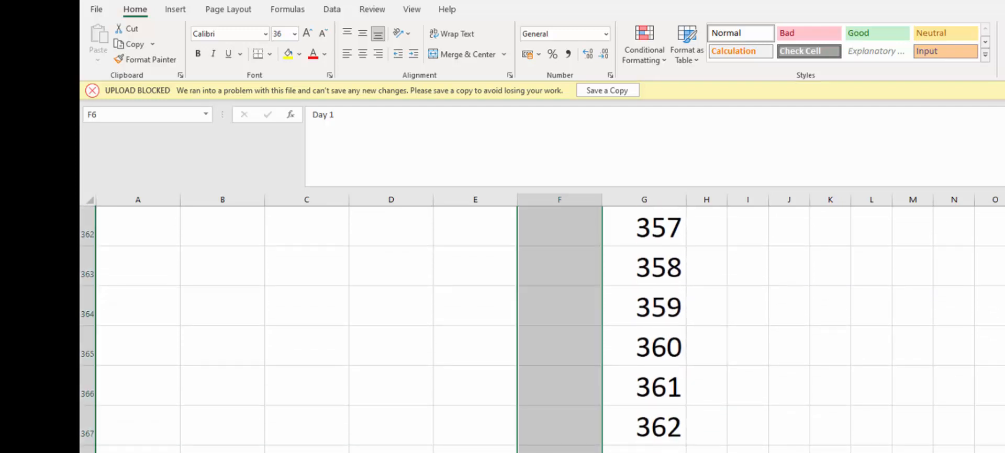
scroll(673, 299, up, 18)
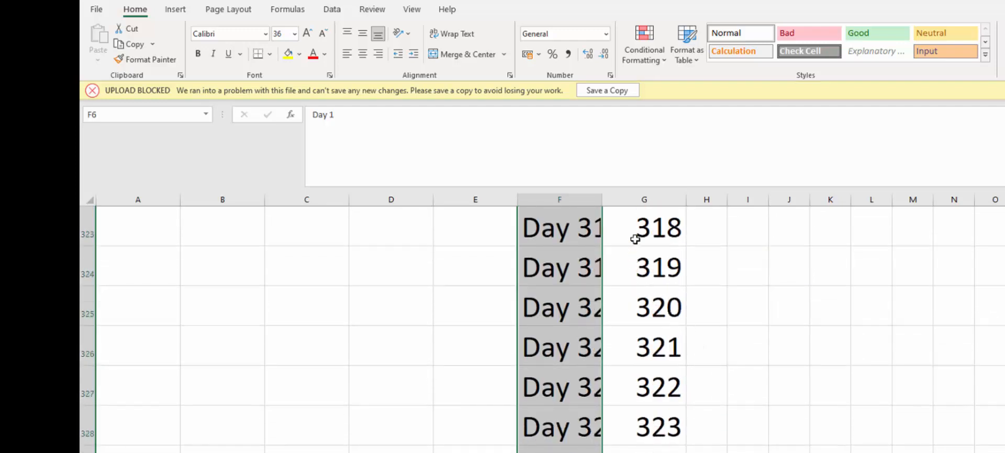
- Autofit column F to its longest day label and check the labels against the amounts in column G
double_click(603, 204)
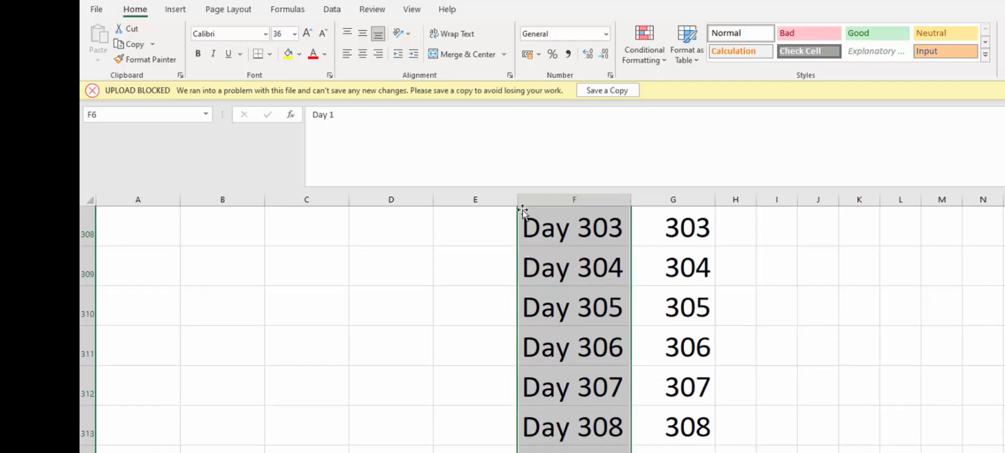
scroll(643, 294, up, 20)
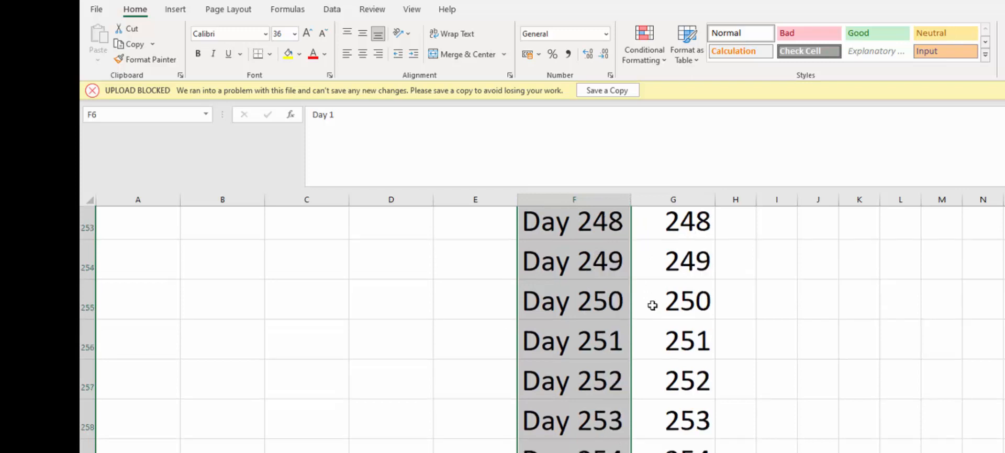
scroll(559, 323, up, 20)
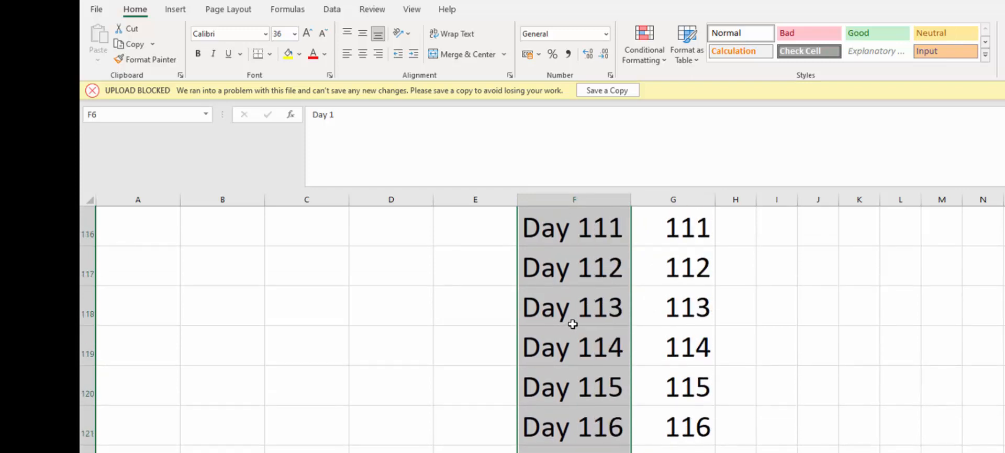
- Clear the daily amounts in column G from G7 down, keeping only the 1 beside "Day 1"
scroll(572, 325, up, 6)
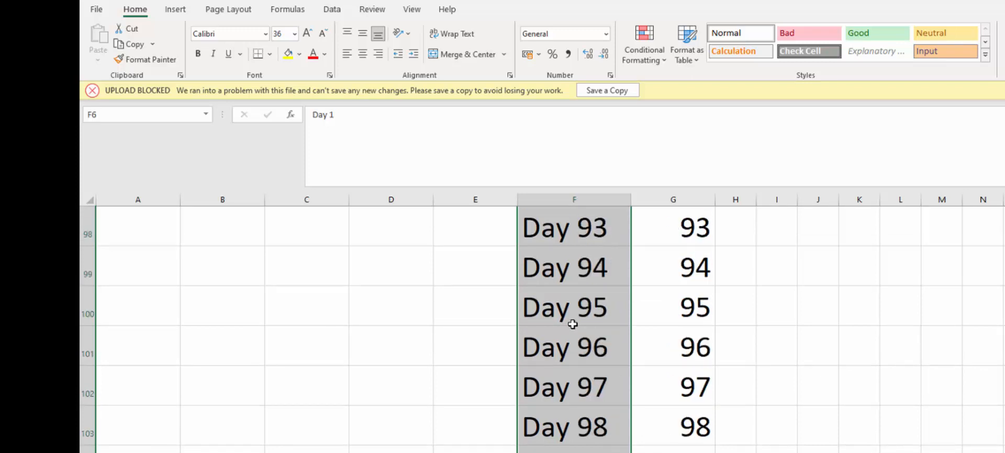
text(999999999999)
key(Escape)
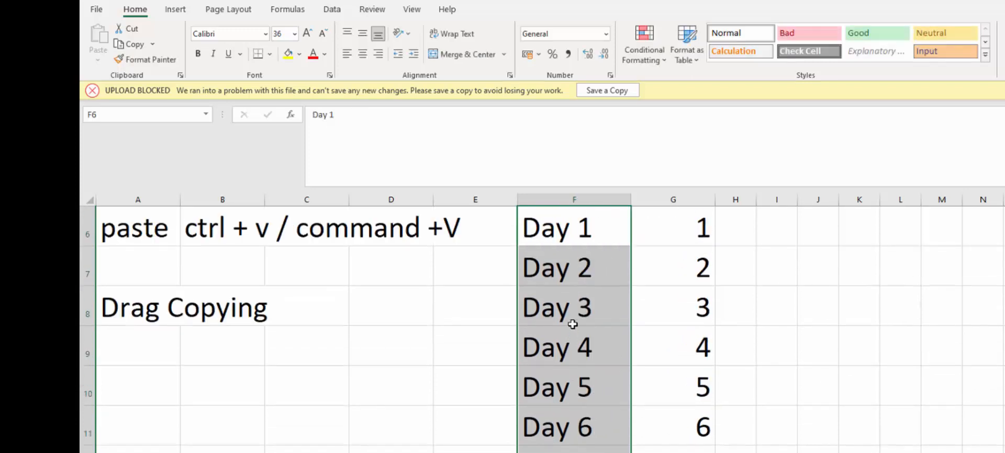
click(719, 319)
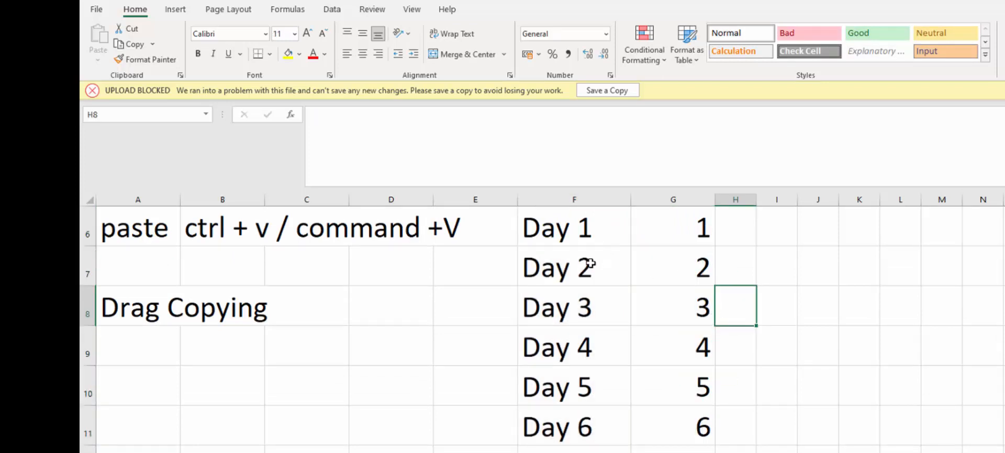
click(589, 233)
click(701, 227)
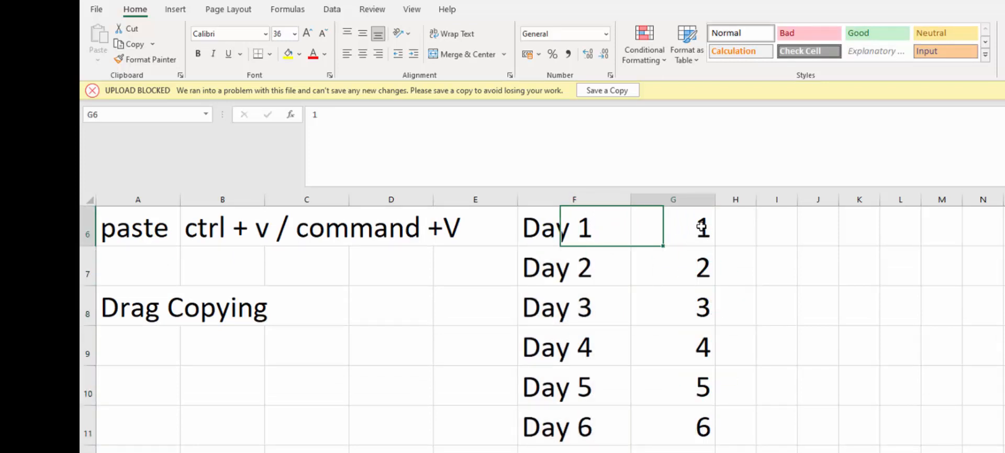
key(Down)
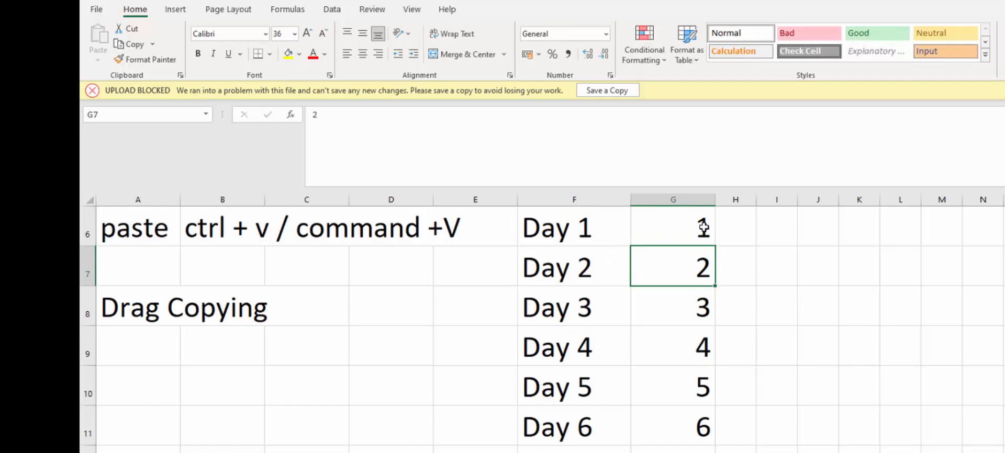
drag(690, 274, 680, 452)
key(Delete)
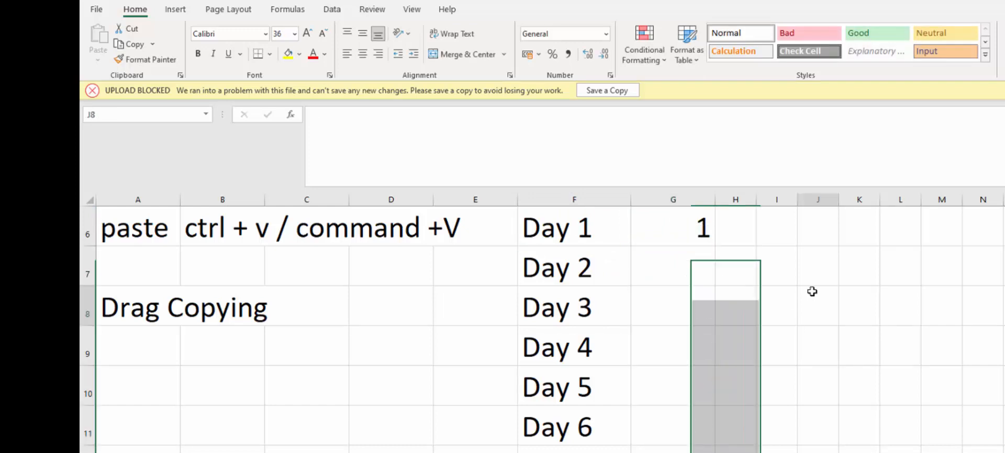
click(811, 290)
- Try filling column G downwards from the single value 1 in G6
click(685, 215)
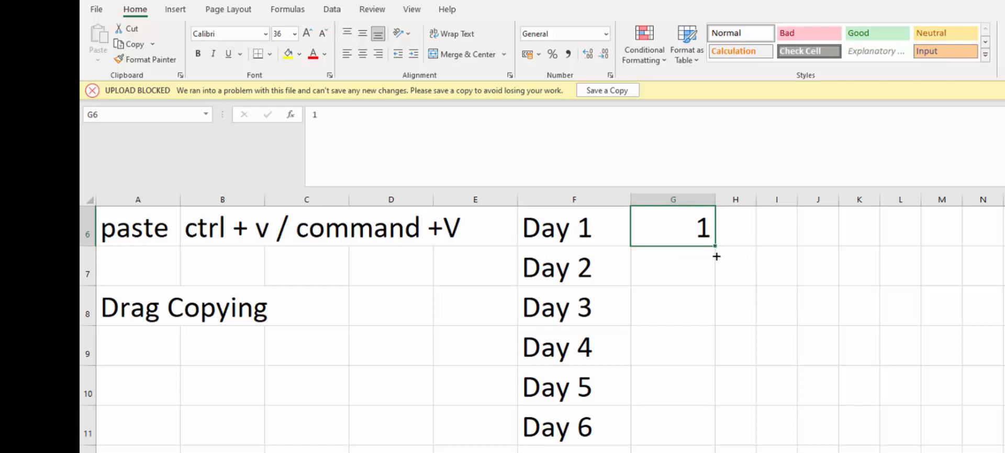
drag(715, 251, 719, 449)
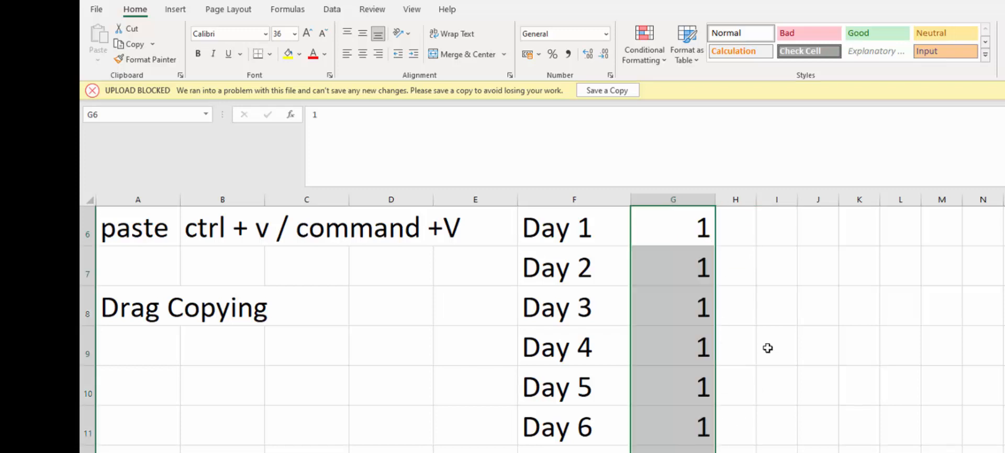
click(687, 229)
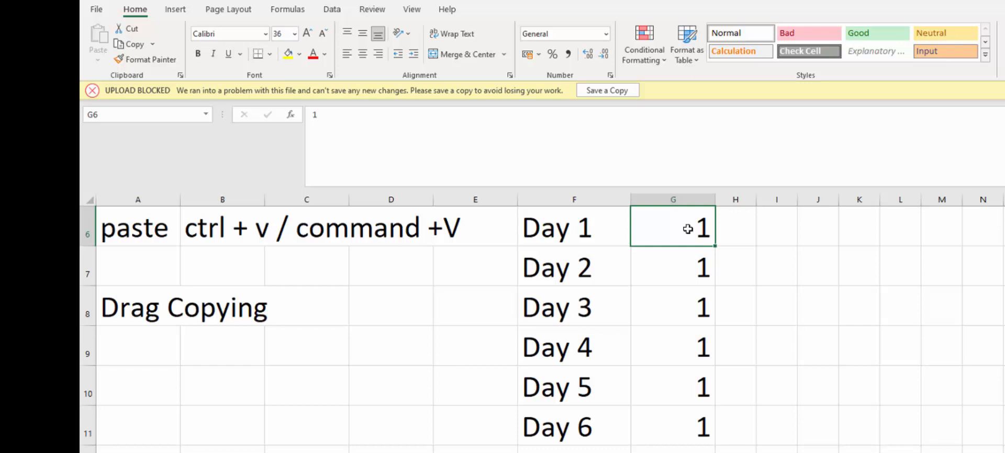
- Try entering the amounts 2, 3 and 4 one by one in G7 to G9, and clear column G below G6 again
click(689, 267)
text(2)
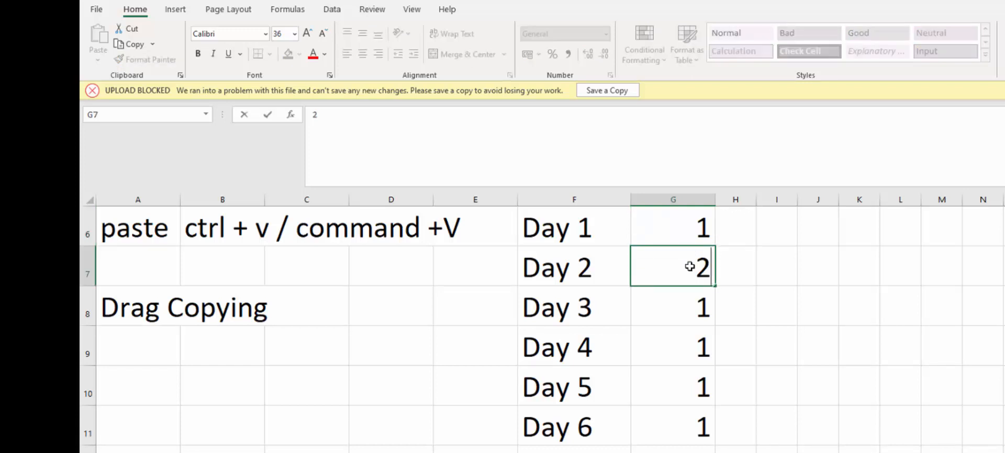
key(Return)
text(3)
key(Return)
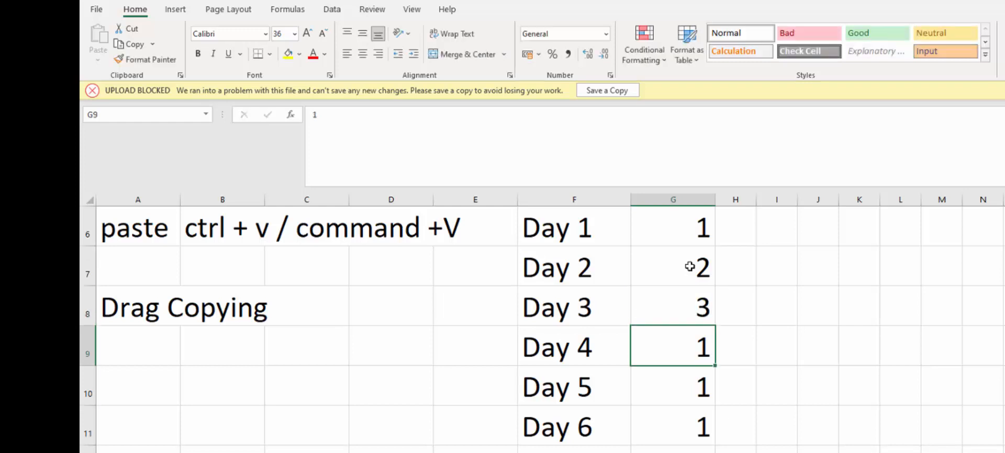
text(4)
key(Return)
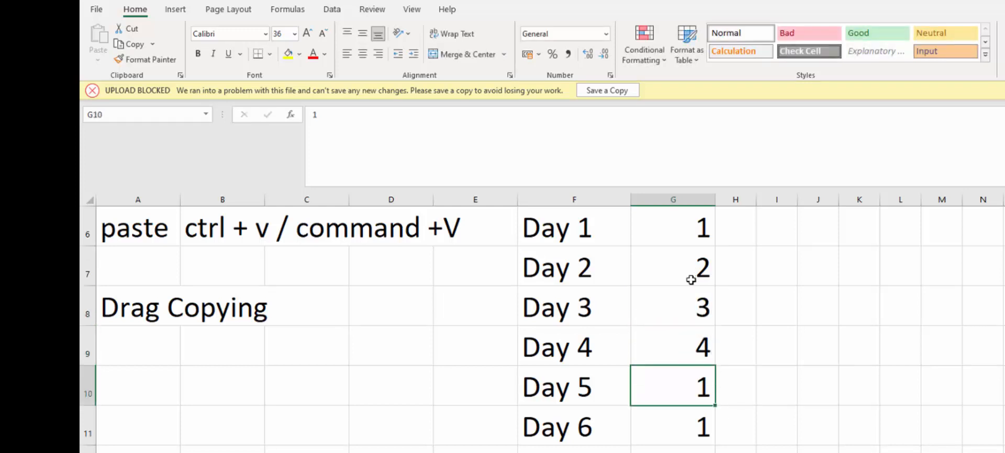
drag(692, 267, 674, 450)
key(Delete)
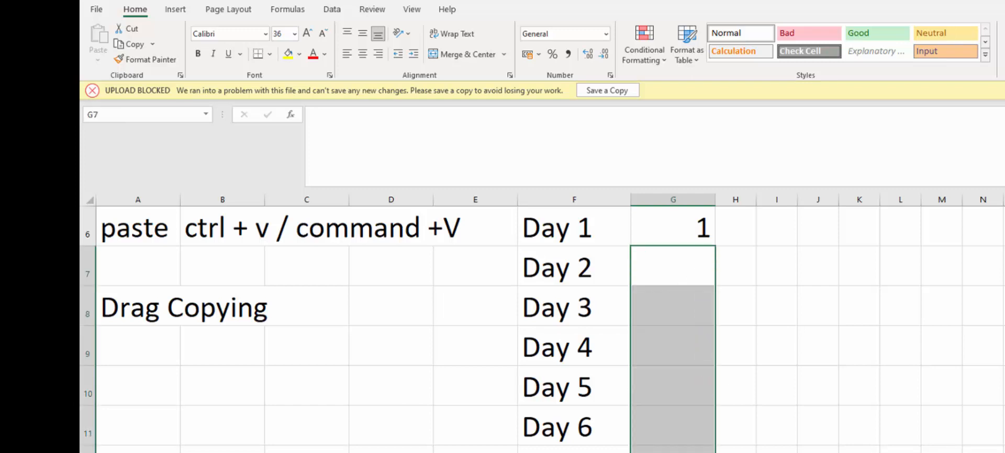
- Enter 2 in G7 beside "Day 2", below the starting amount in G6
click(689, 235)
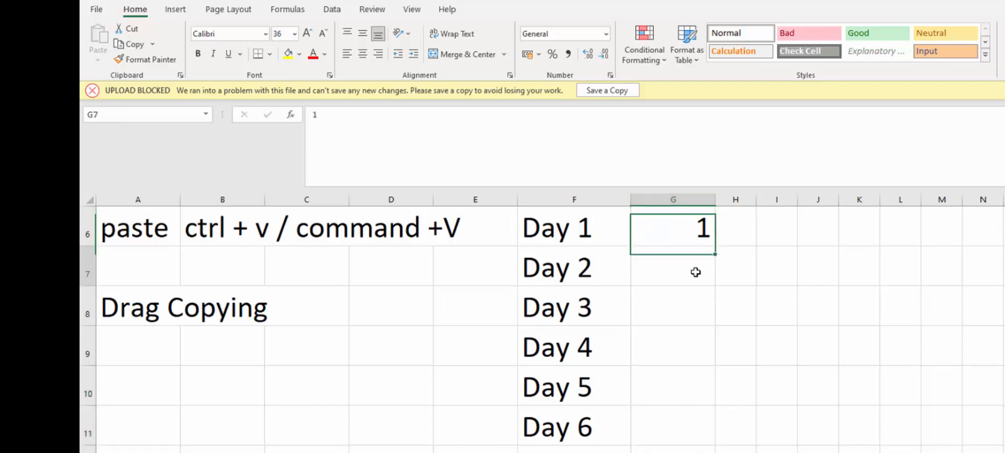
click(696, 272)
text(2)
key(Return)
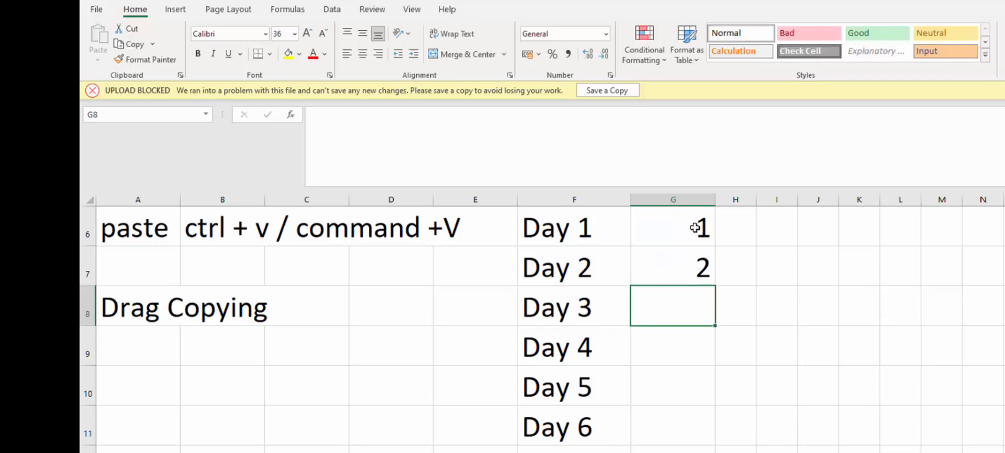
- Try filling the 1, 2 pattern from G6:G7 down column G, and undo the fill
drag(694, 228, 696, 264)
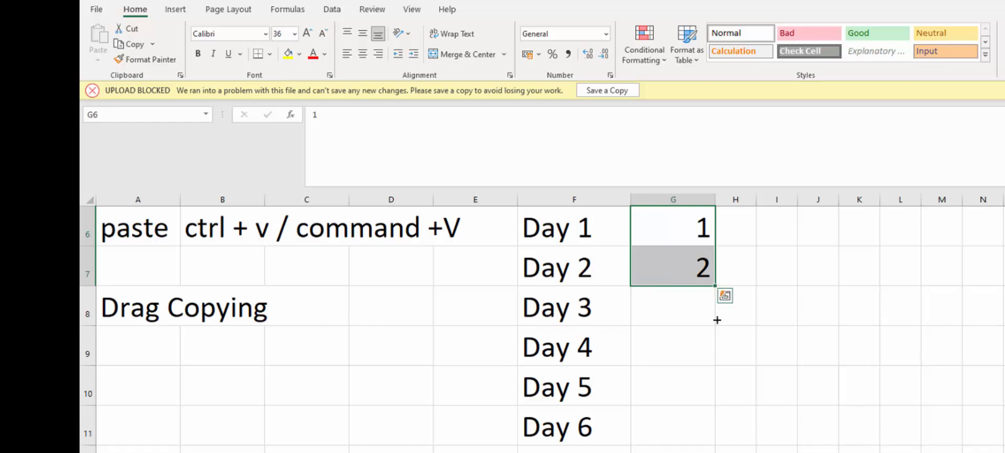
drag(717, 320, 820, 442)
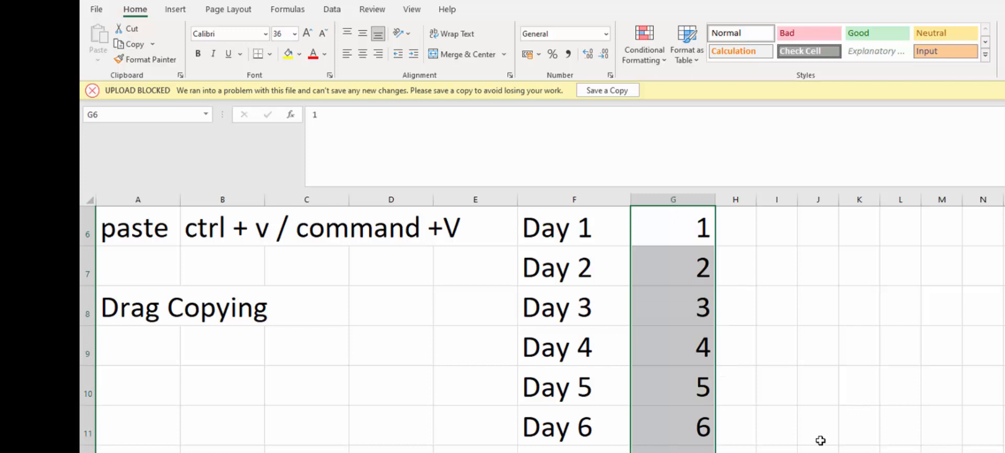
key(ctrl+z)
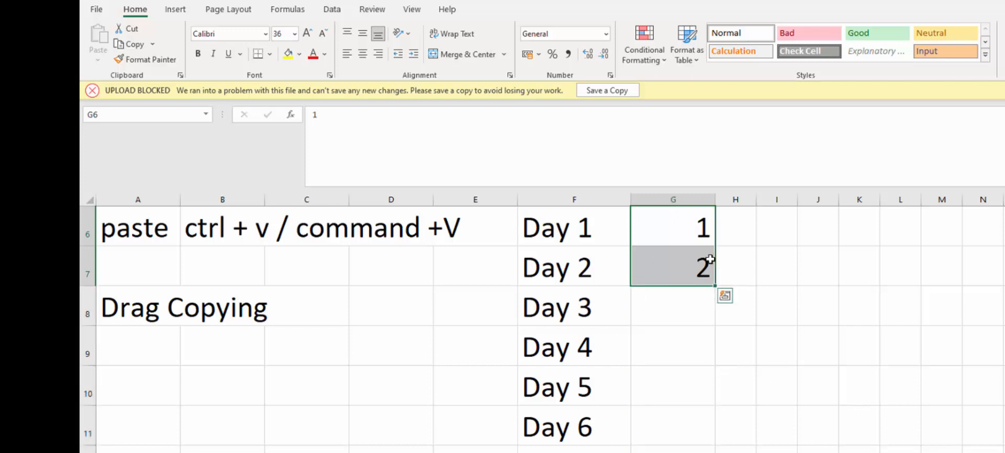
- Fill the daily amounts down column G as a series from the 1 and 2 in G6:G7, alongside the day labels
click(771, 254)
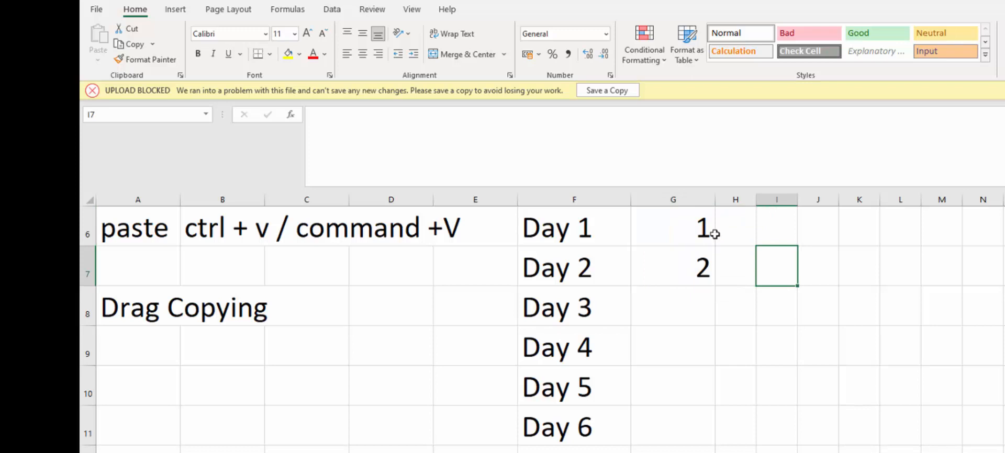
click(692, 225)
click(702, 263)
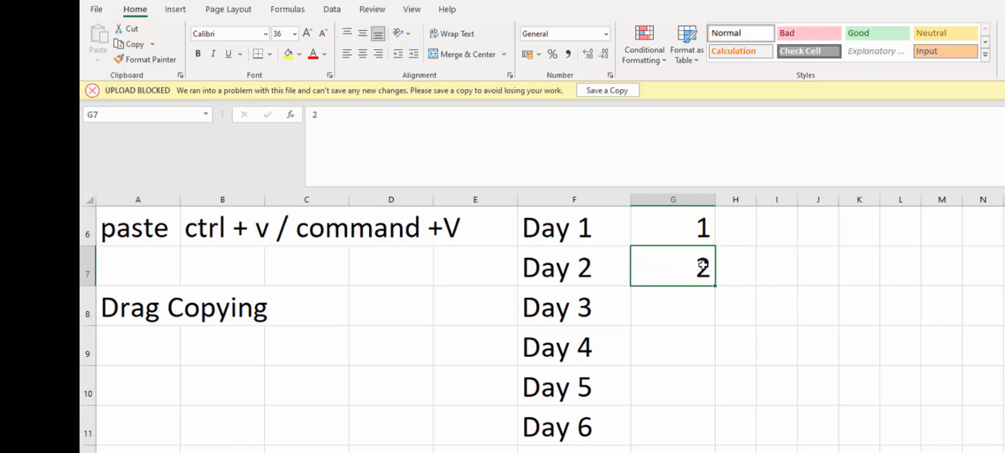
drag(700, 224, 689, 272)
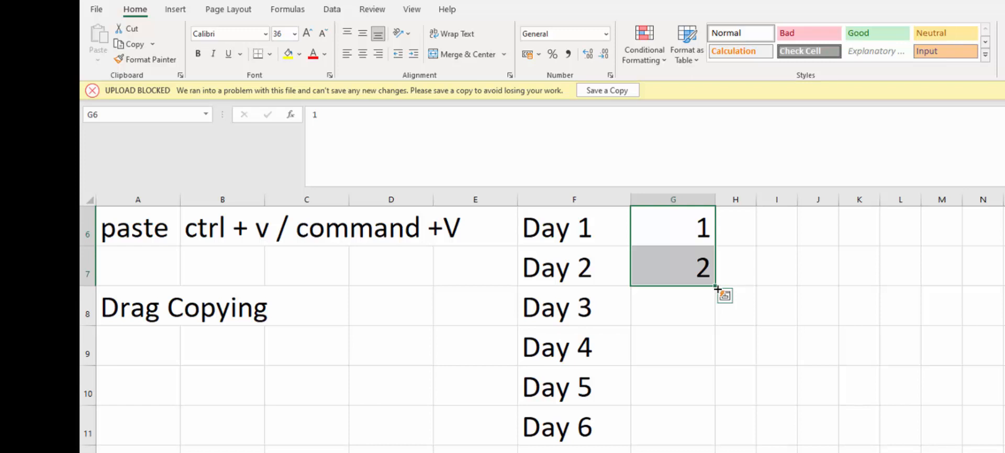
drag(717, 287, 716, 450)
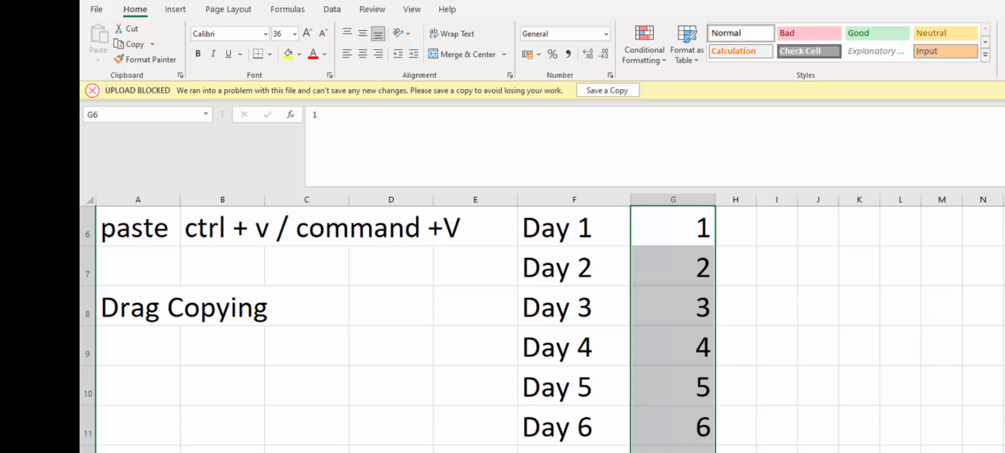
- Enter 1 in H6 and 3 in H7 as the start of an odd-number pattern
click(741, 229)
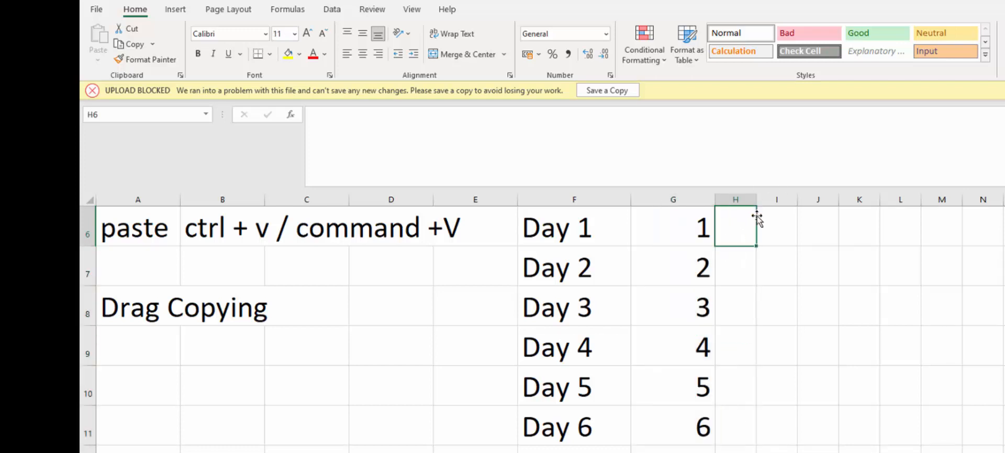
text(1)
key(Return)
text(3)
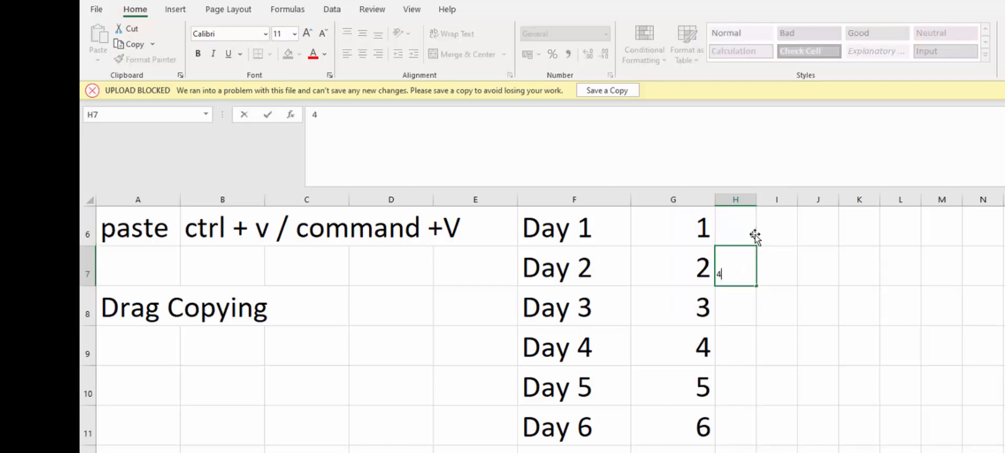
key(Return)
- Enlarge the two values in H6:H7 to font size 26 and fill their odd-number series down column H
drag(753, 233, 749, 257)
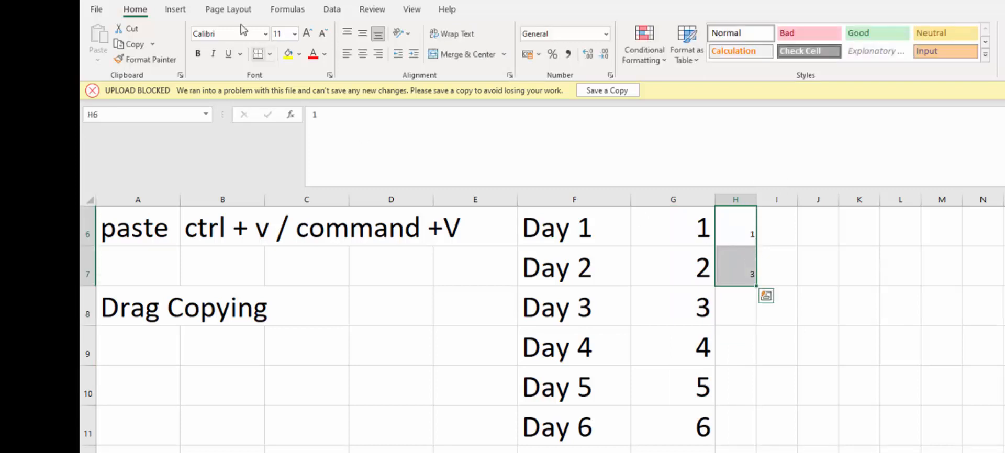
click(307, 34)
click(307, 34)
click(307, 34)
click(307, 34)
click(307, 34)
click(307, 34)
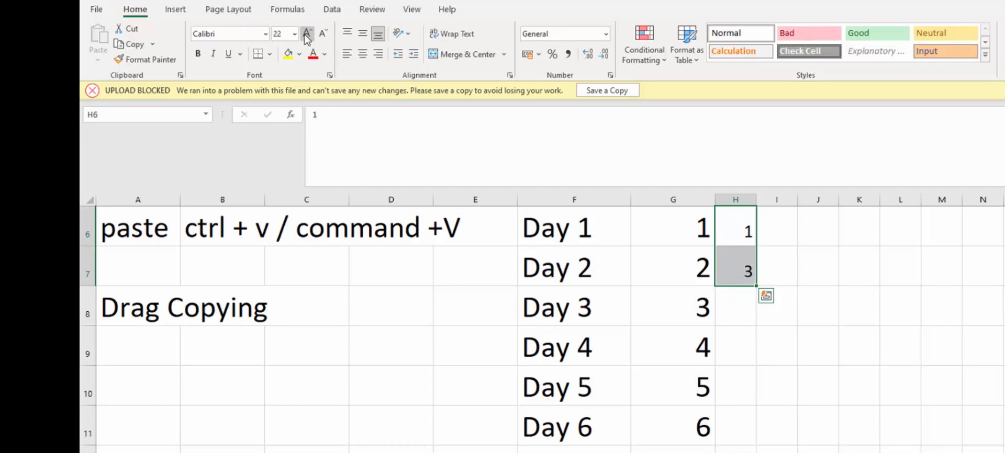
click(306, 34)
click(306, 34)
drag(759, 287, 761, 451)
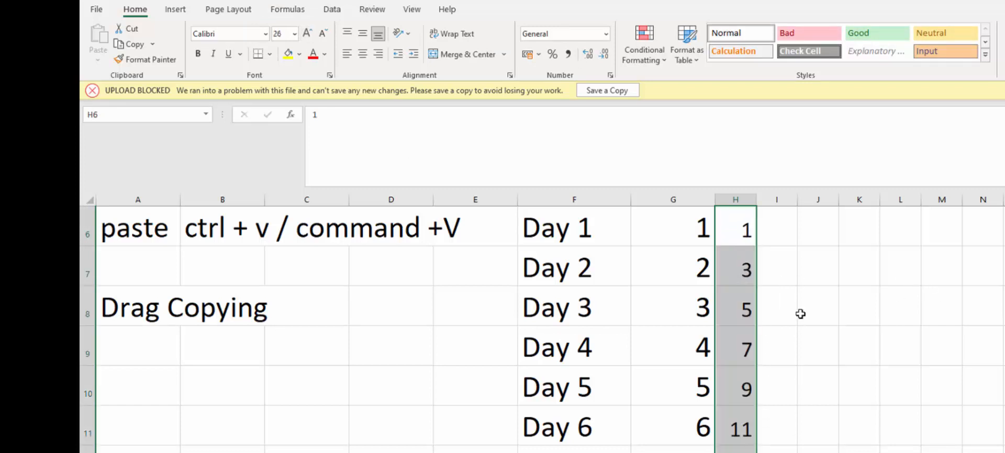
click(746, 259)
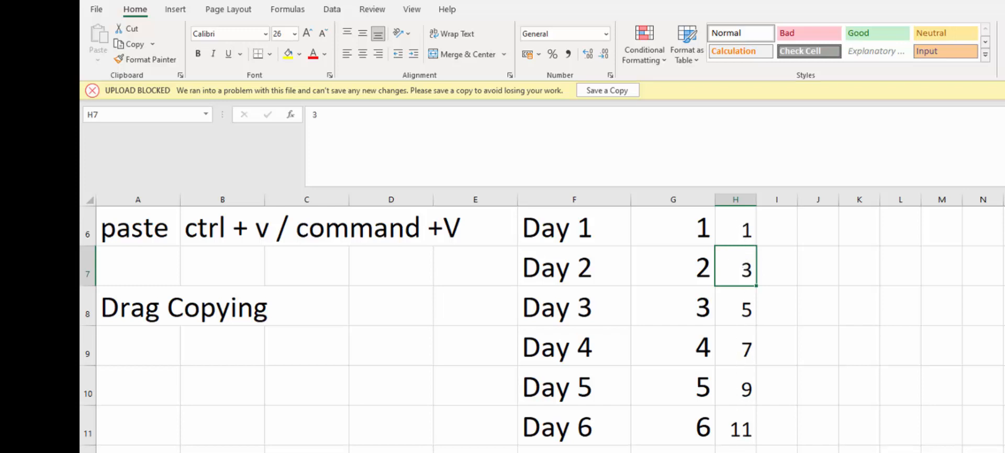
- Enter 2 in I6 and 4 in I7, and fill the even-number series down column I
click(769, 228)
text(2)
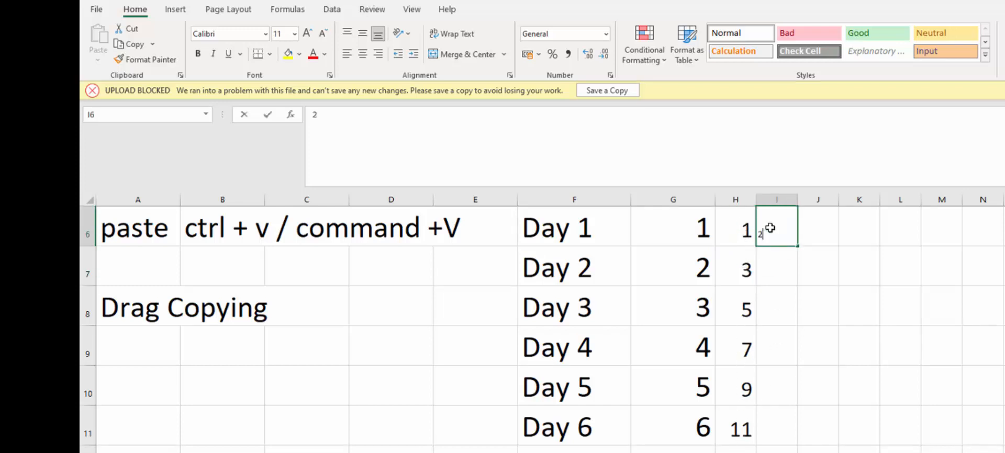
key(Return)
text(4)
key(Return)
drag(769, 227, 797, 442)
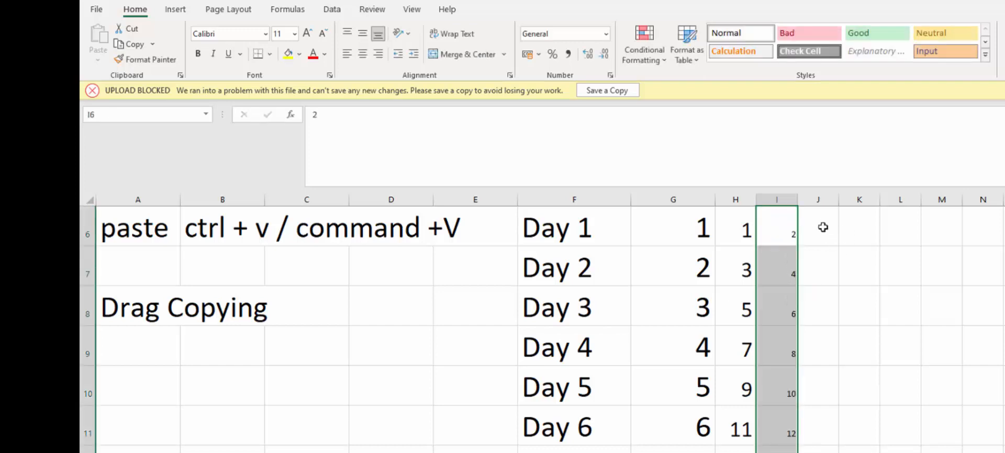
- Enter 1 in J6 and 6 in J7, and fill the series in steps of five down column J
click(816, 225)
text(1)
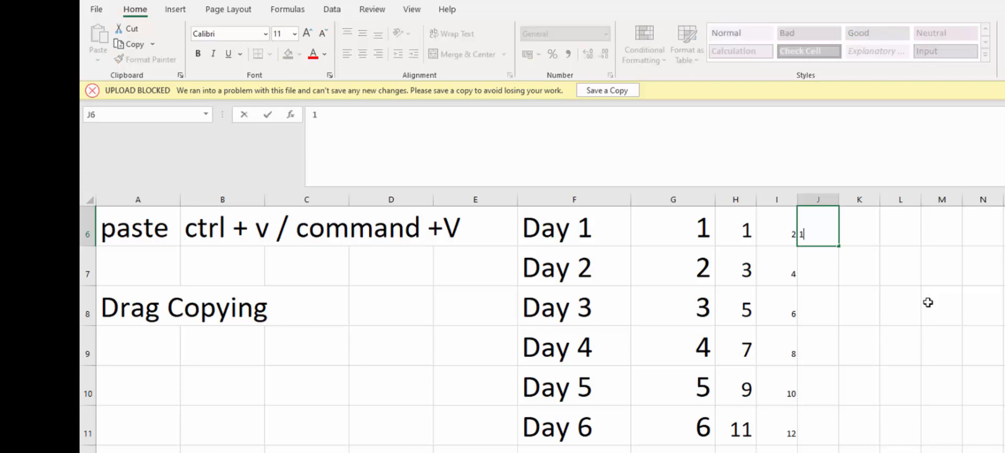
key(Return)
text(6)
key(Return)
drag(826, 234, 827, 269)
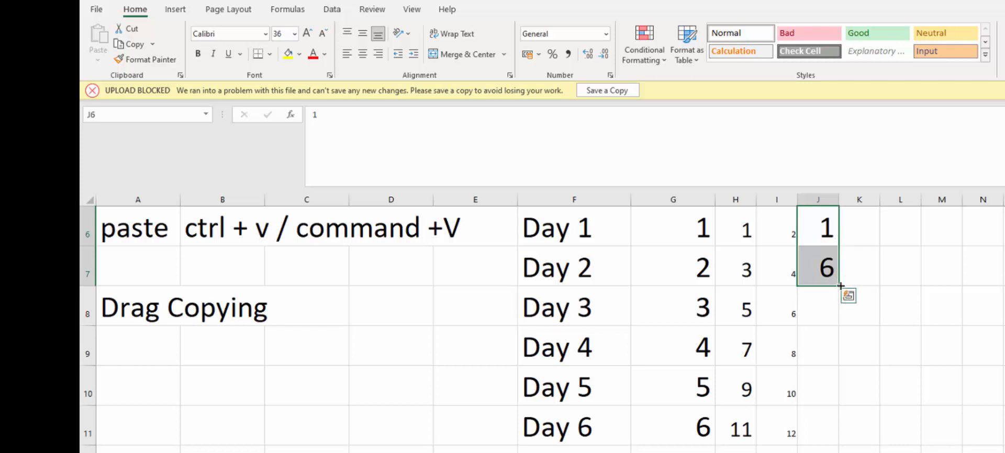
drag(840, 288, 840, 451)
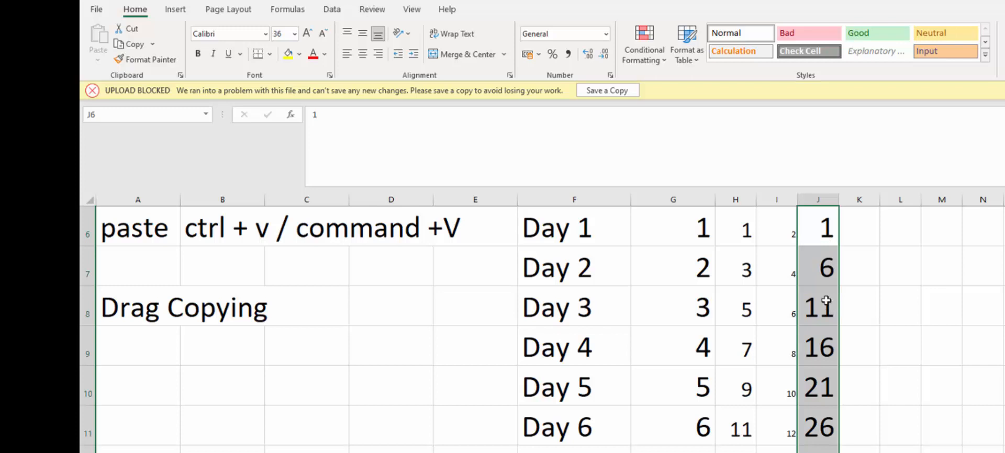
- Clear the practice number series in columns H to J from row 6 down
drag(736, 230, 818, 451)
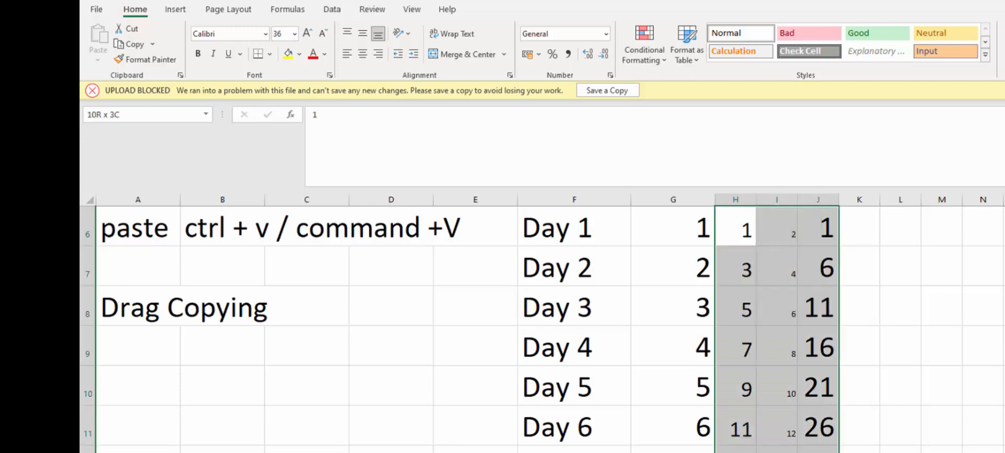
key(Delete)
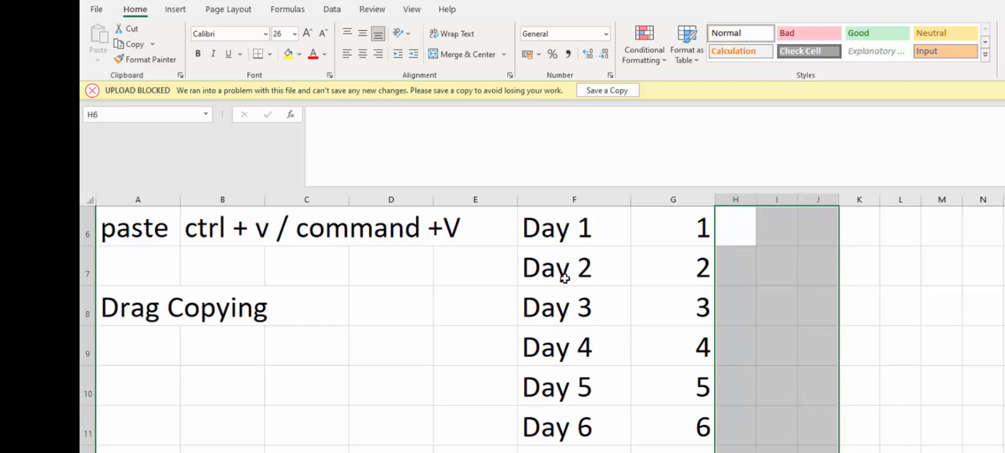
- Fill the missing Day 11 amount in G16 with 11
scroll(616, 435, down, 2)
click(692, 346)
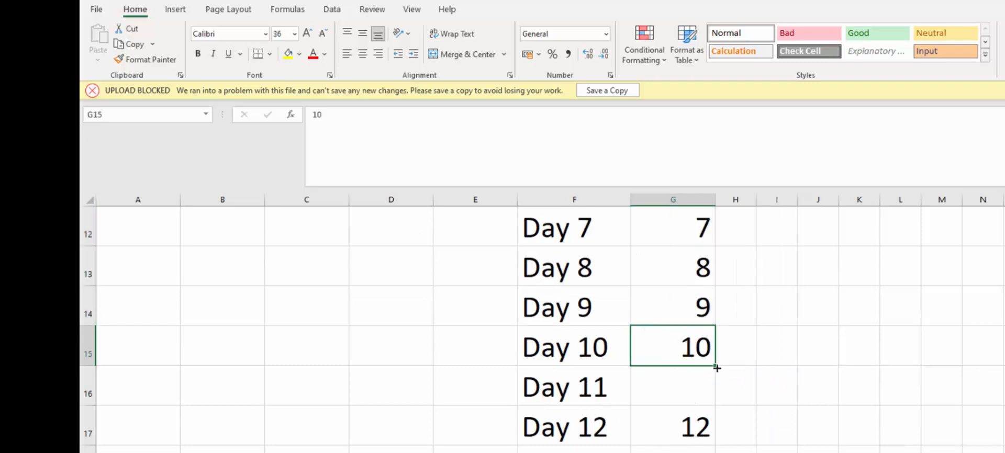
drag(714, 366, 715, 394)
click(694, 388)
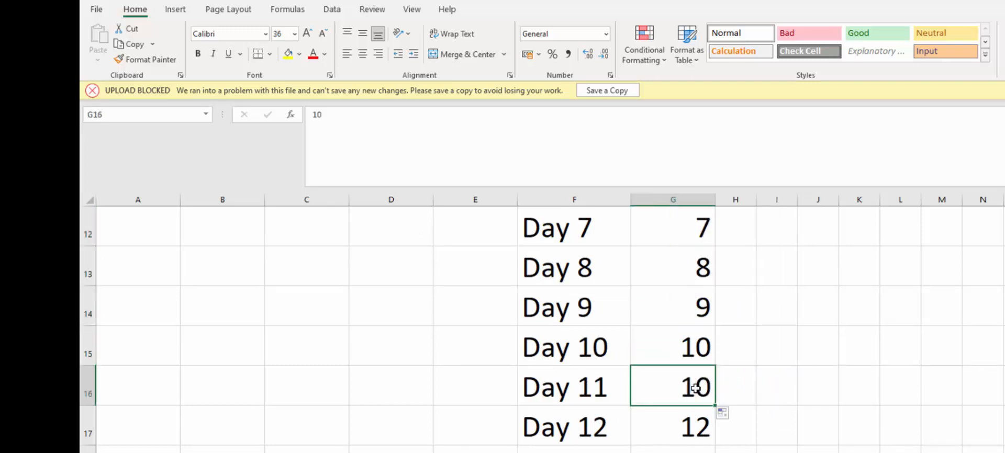
text(11)
key(Return)
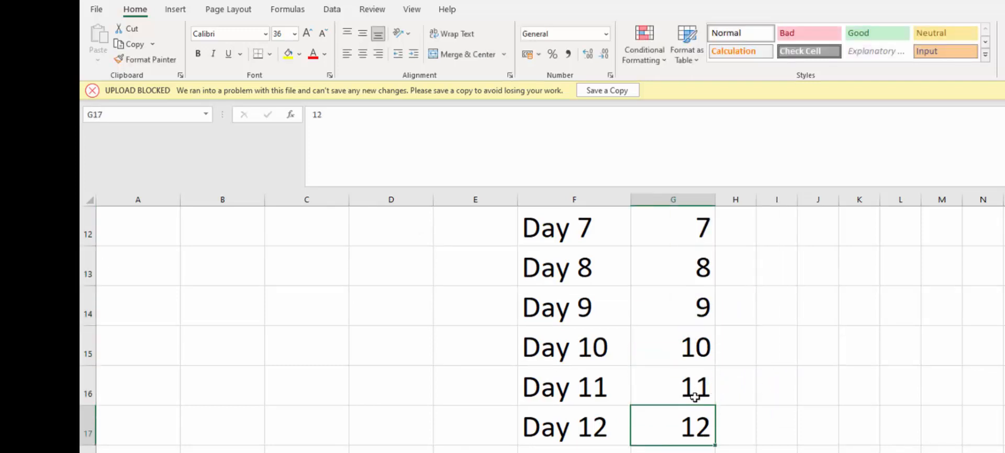
- Highlight the Saving Plan title cells B1 and C1 with a yellow fill
scroll(693, 392, up, 4)
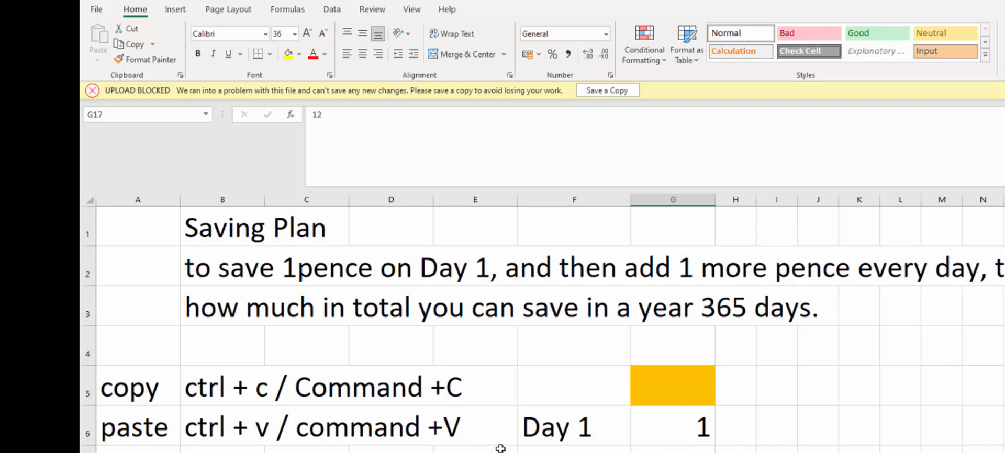
click(244, 238)
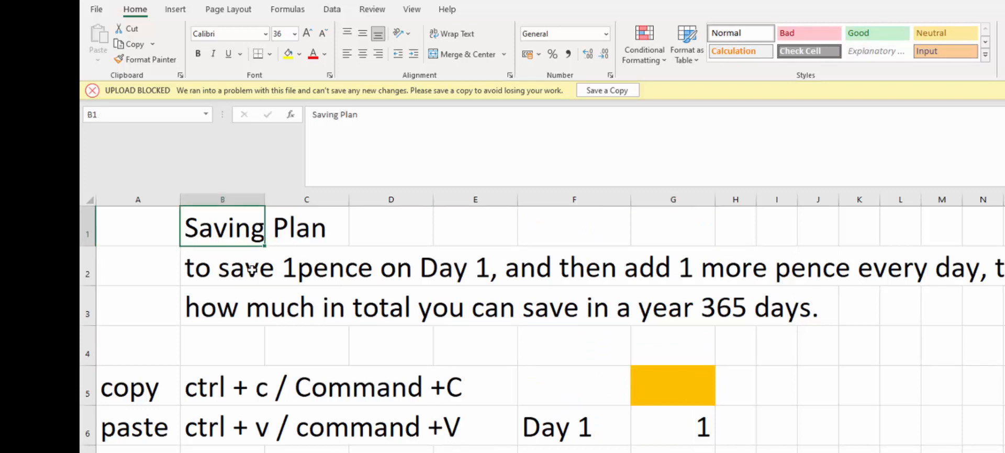
click(287, 53)
click(300, 231)
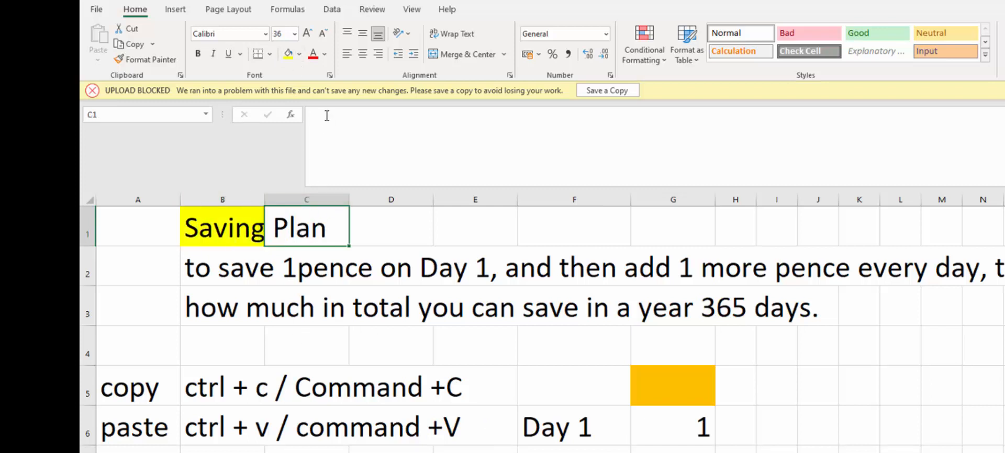
click(287, 53)
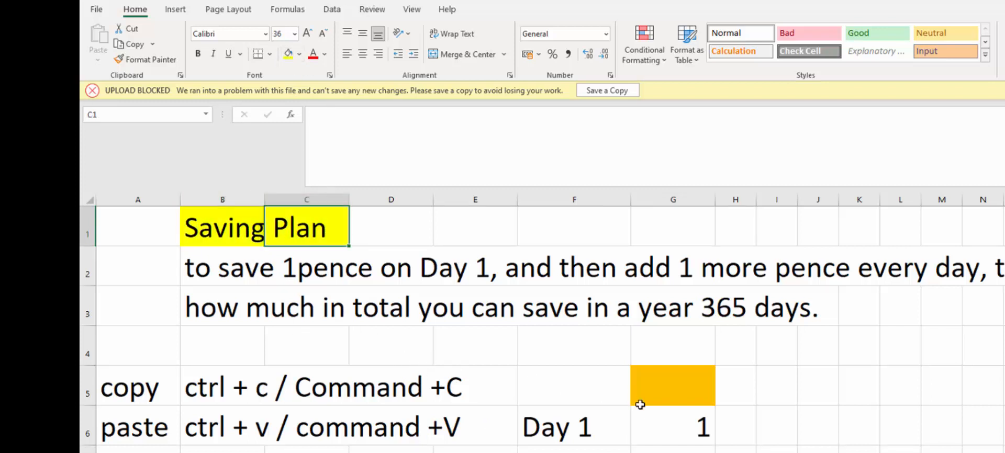
click(669, 389)
text(=)
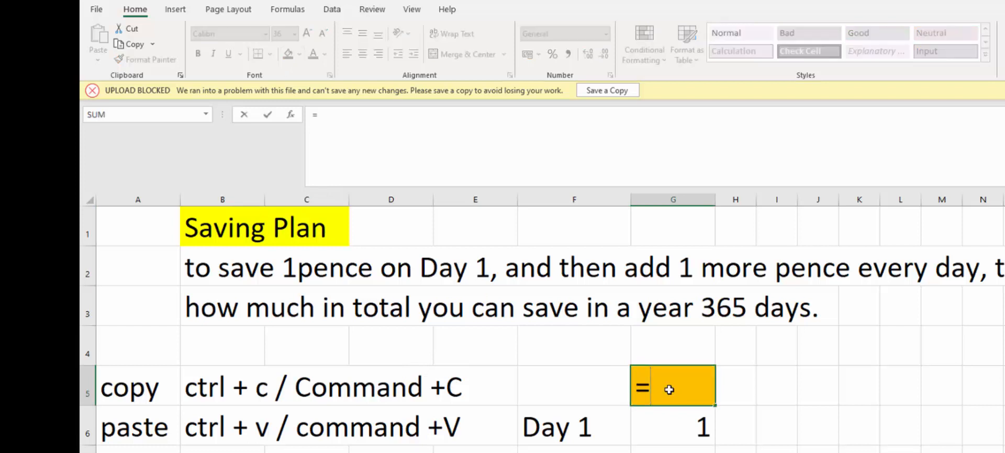
click(672, 414)
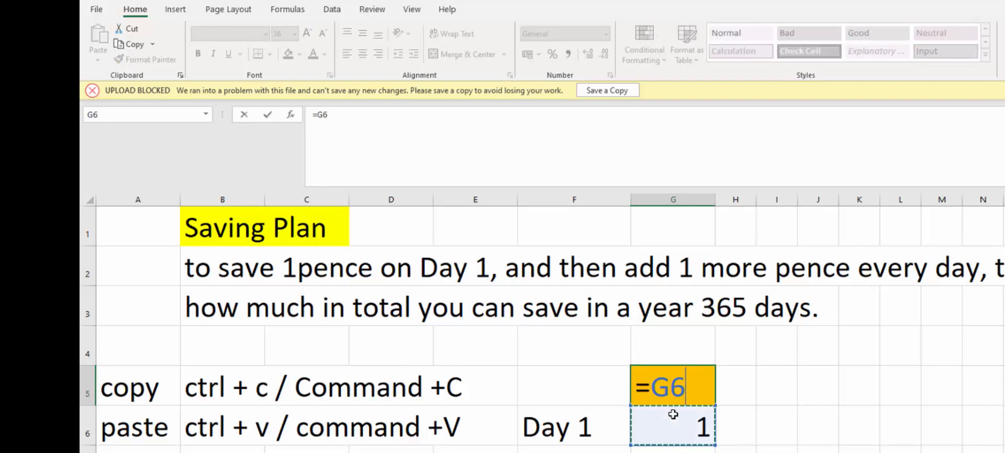
key(Return)
key(Escape)
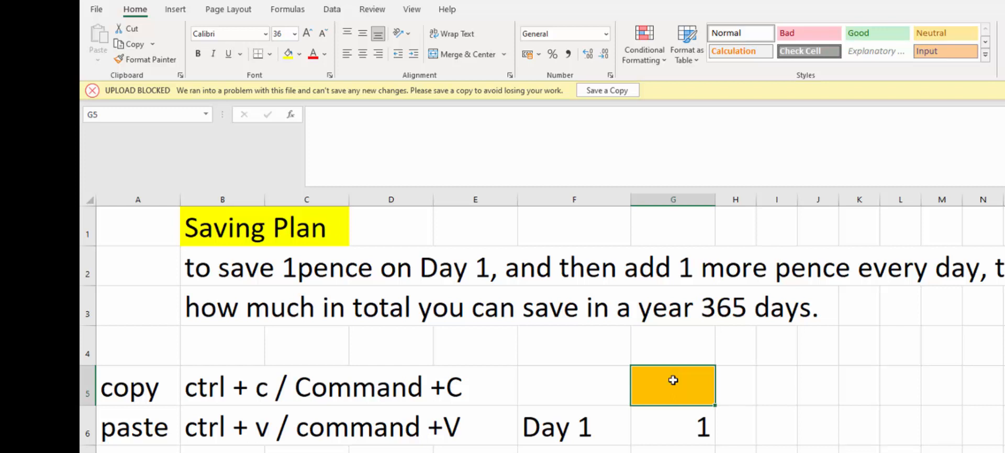
text(=)
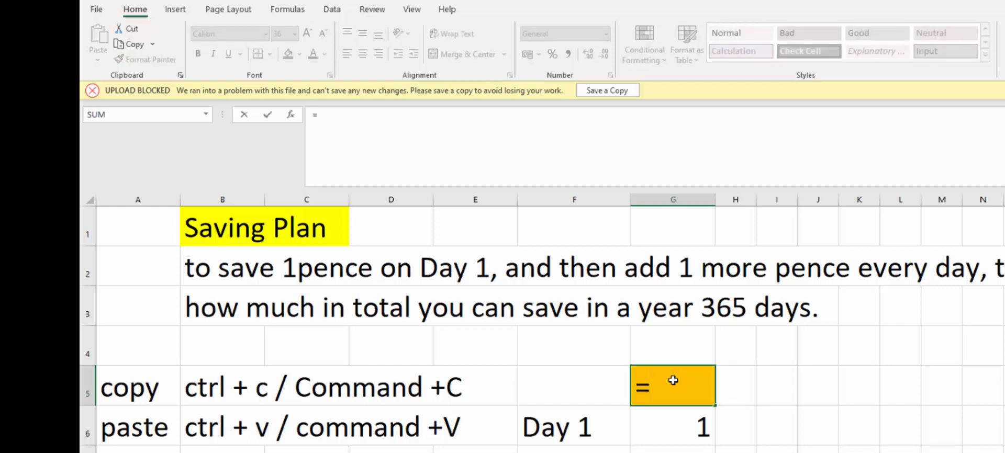
click(680, 424)
text(+)
click(677, 450)
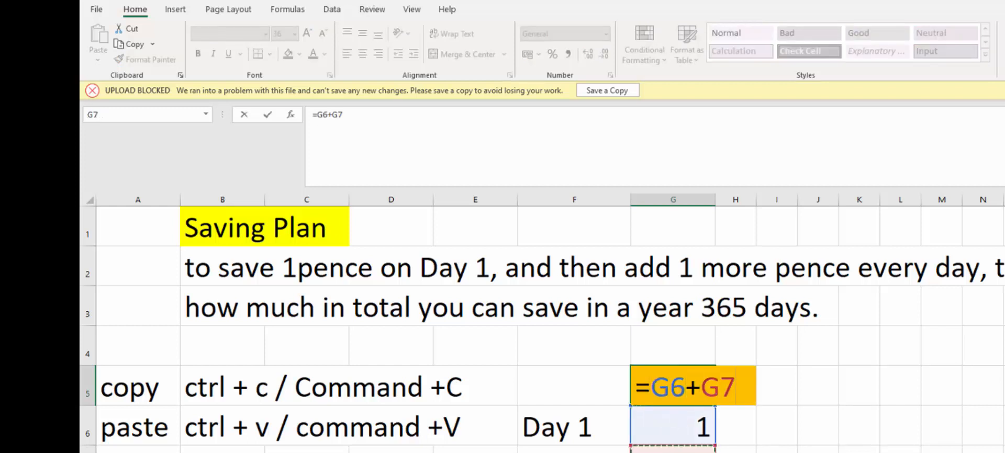
text(+)
click(677, 452)
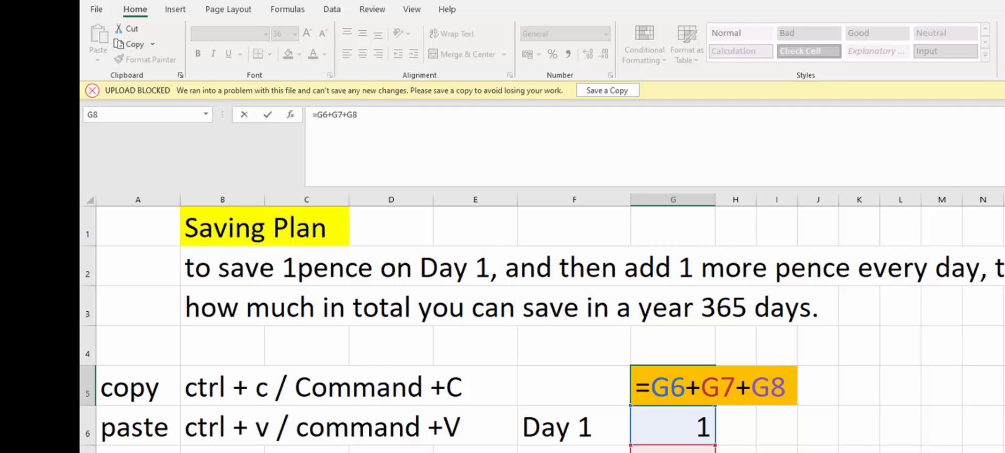
key(Escape)
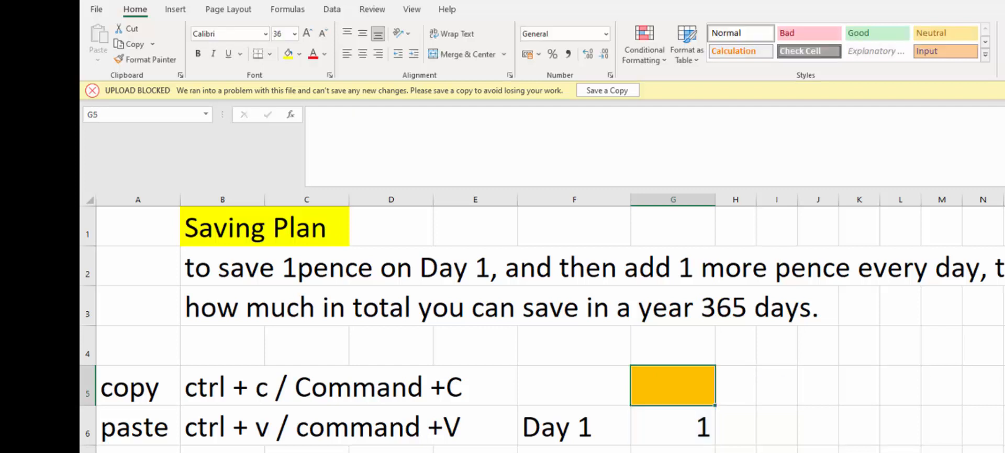
- Total the year's daily amounts in G5 with =SUM(G6:G370) and autofit the width of column G
text(=)
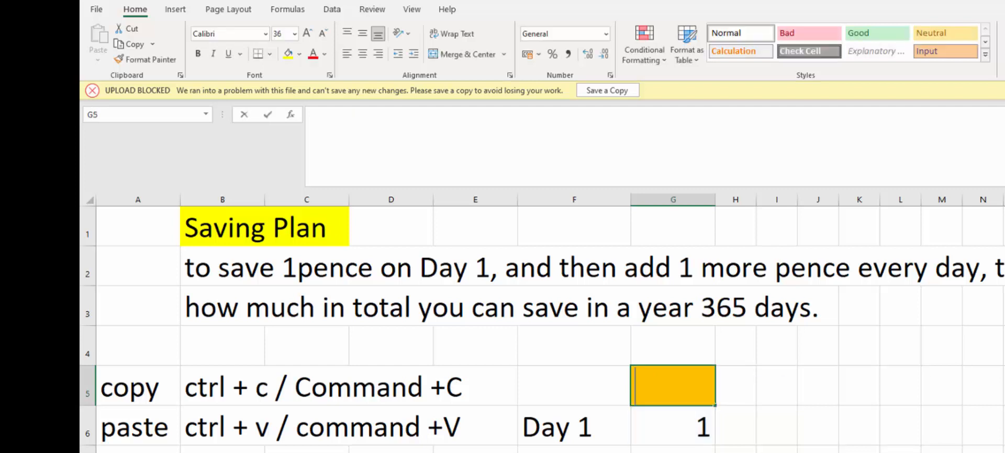
text(sum)
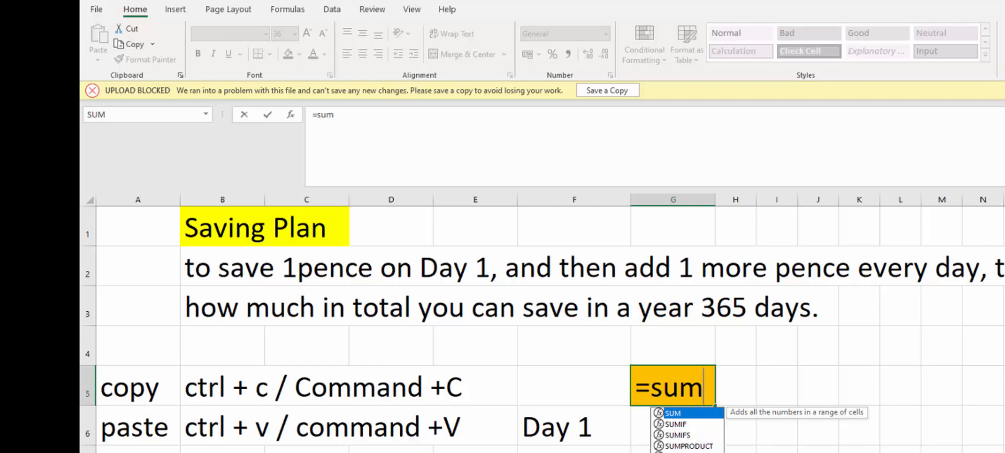
text(()
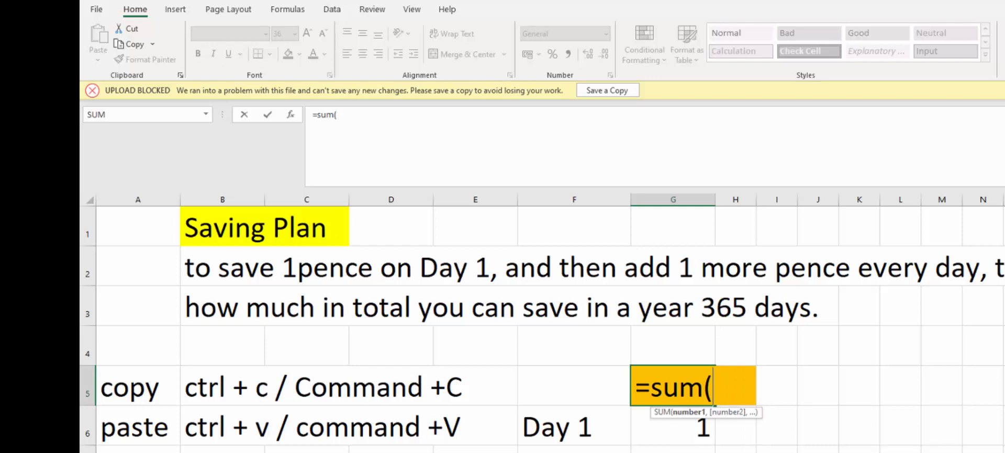
drag(677, 442, 676, 452)
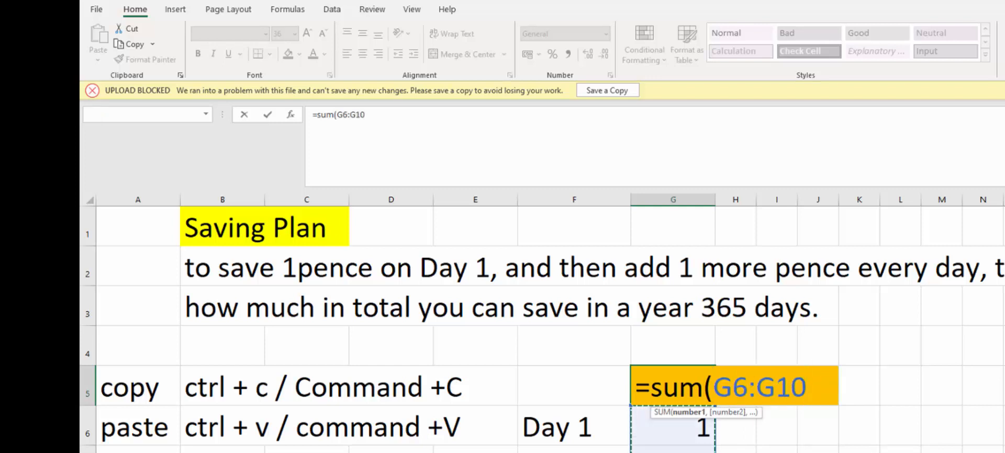
drag(676, 452, 676, 452)
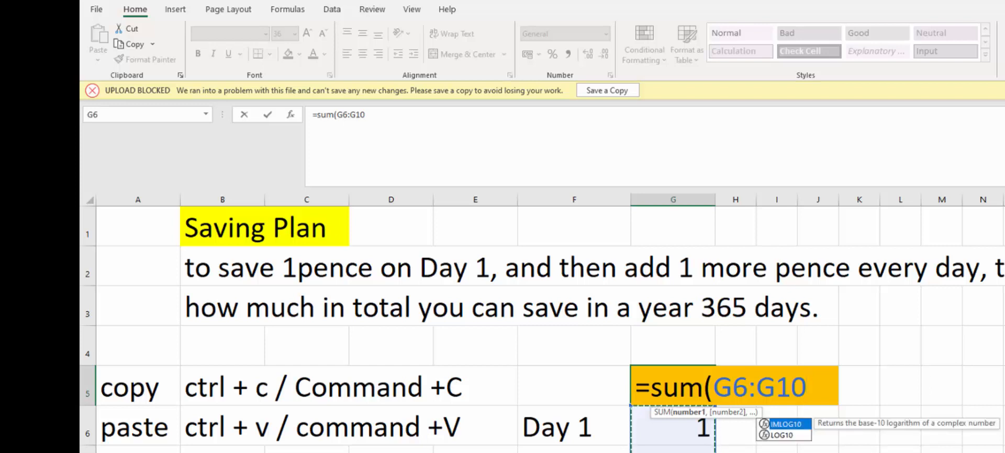
click(672, 430)
drag(672, 430, 675, 452)
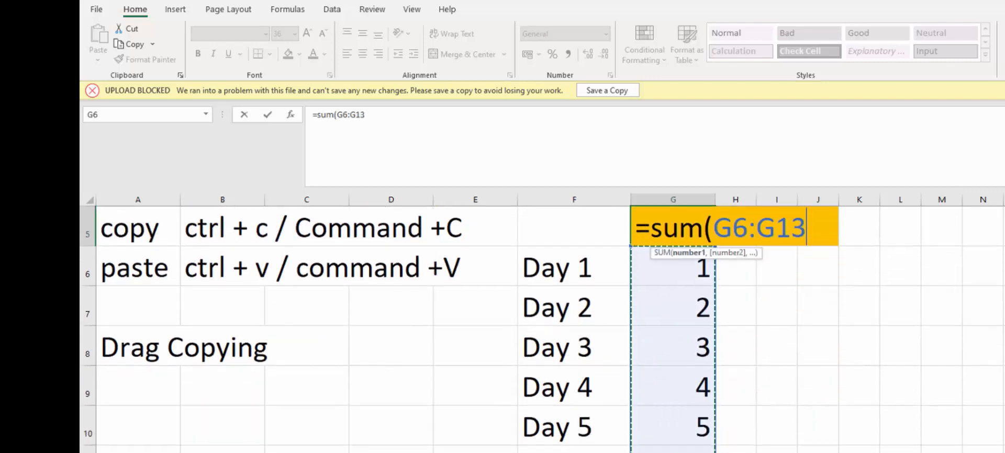
scroll(846, 323, up, 1)
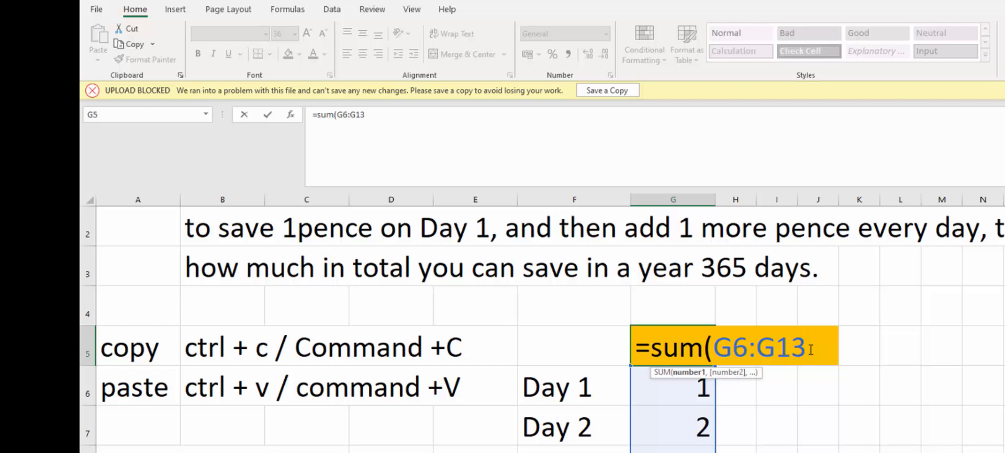
key(BackSpace)
key(BackSpace)
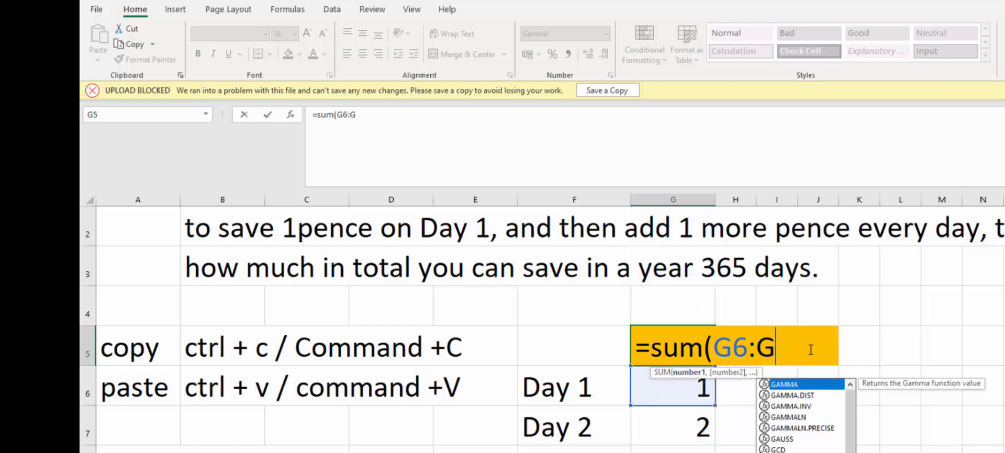
text(370)
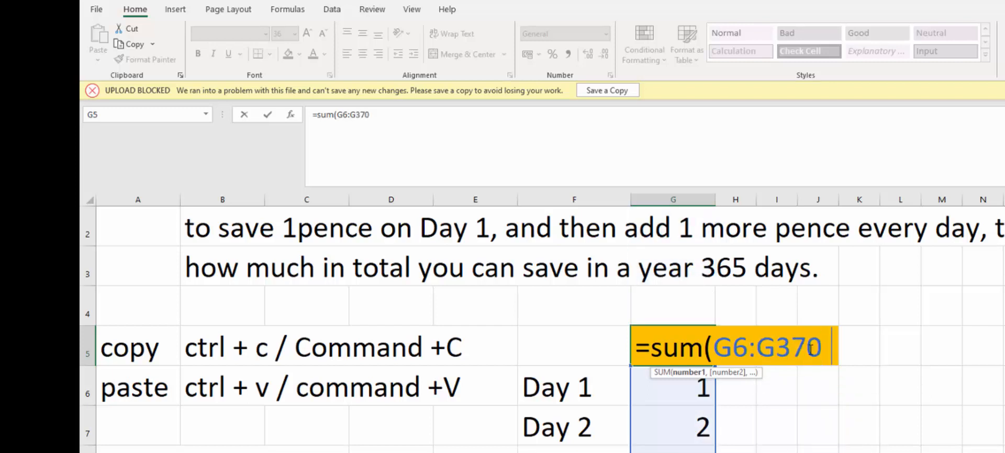
text())
key(Return)
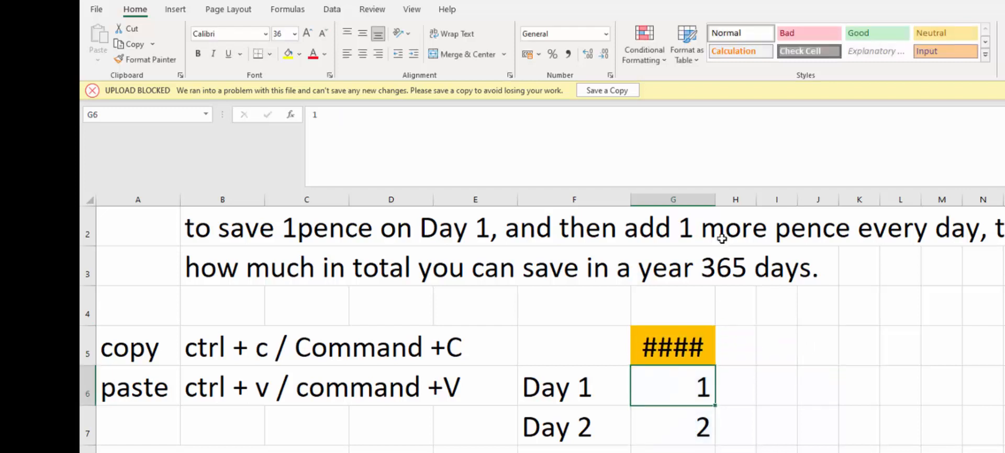
double_click(715, 199)
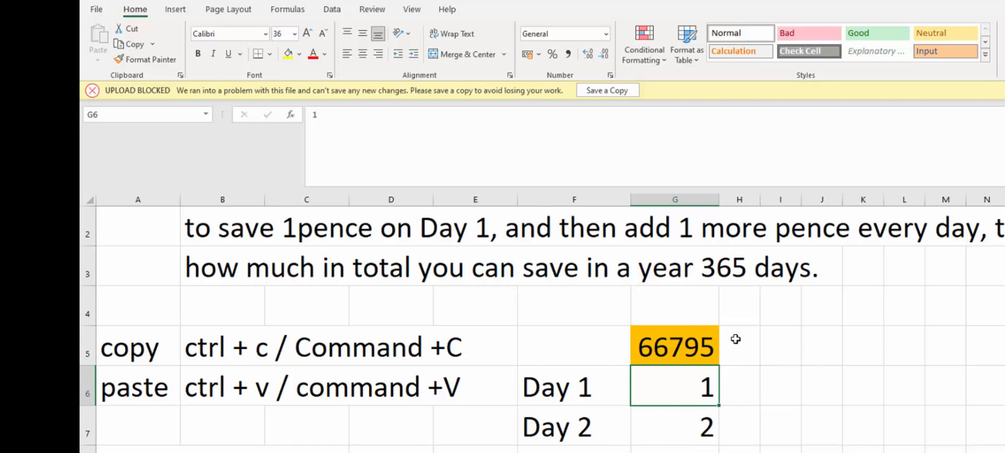
- Examine the SUM formula in G5 and the cell range it adds up, leaving the formula as it is
click(682, 355)
double_click(683, 355)
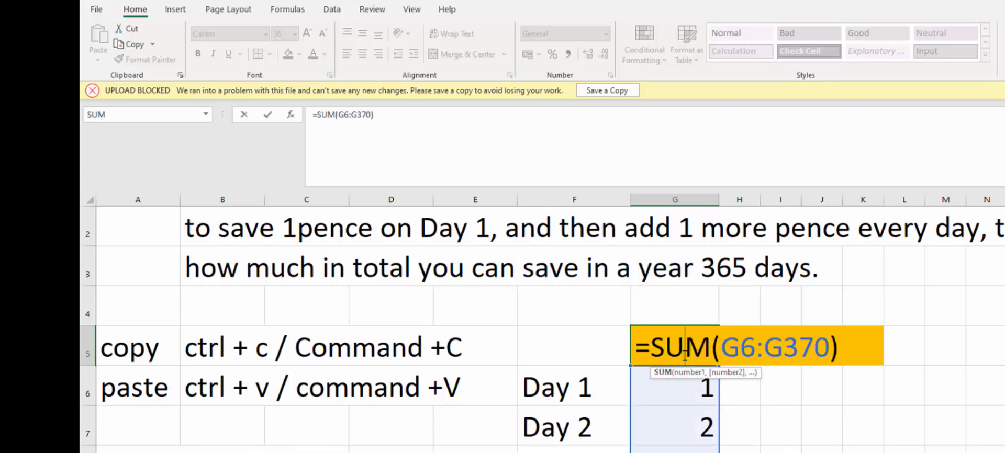
key(Escape)
text(`)
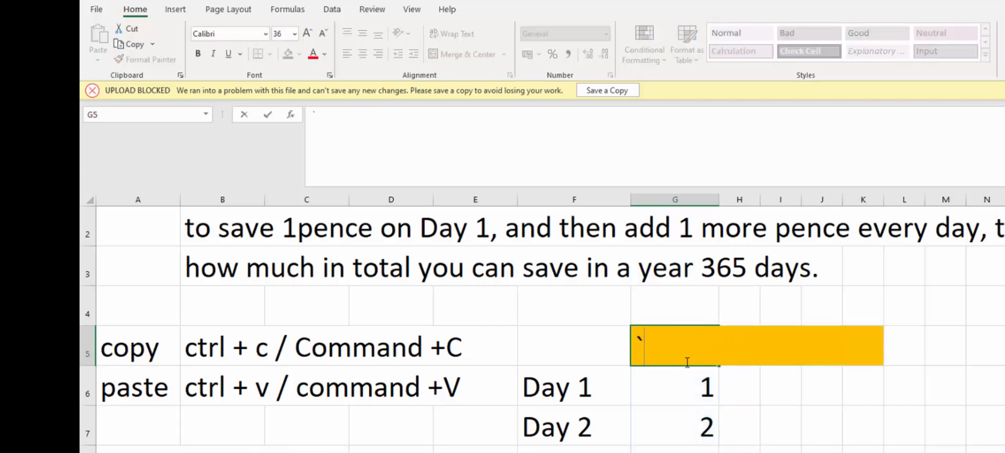
key(Escape)
click(703, 388)
click(704, 344)
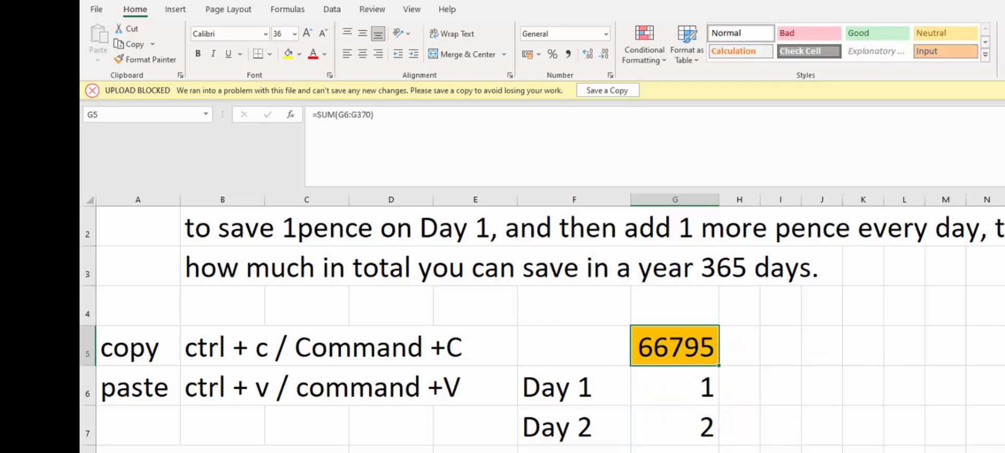
double_click(663, 341)
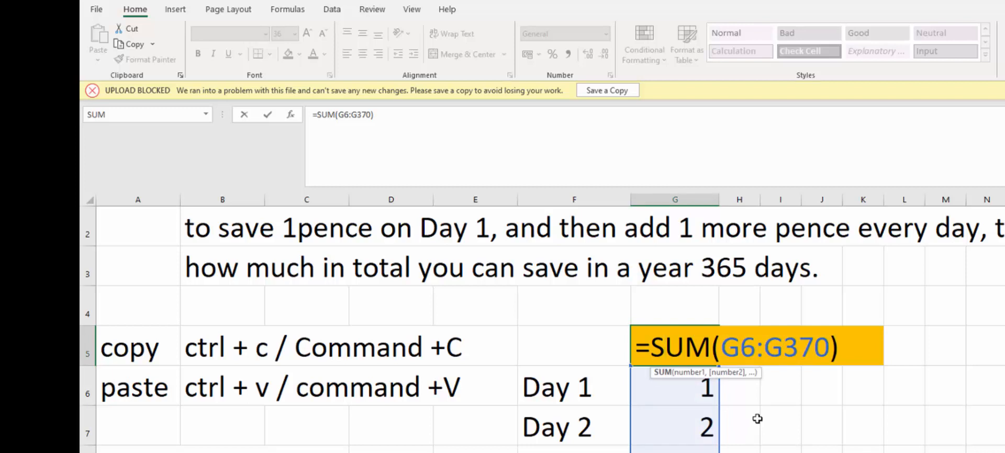
key(Return)
- Enter 5 in H6 as a test amount beside Day 1
click(754, 418)
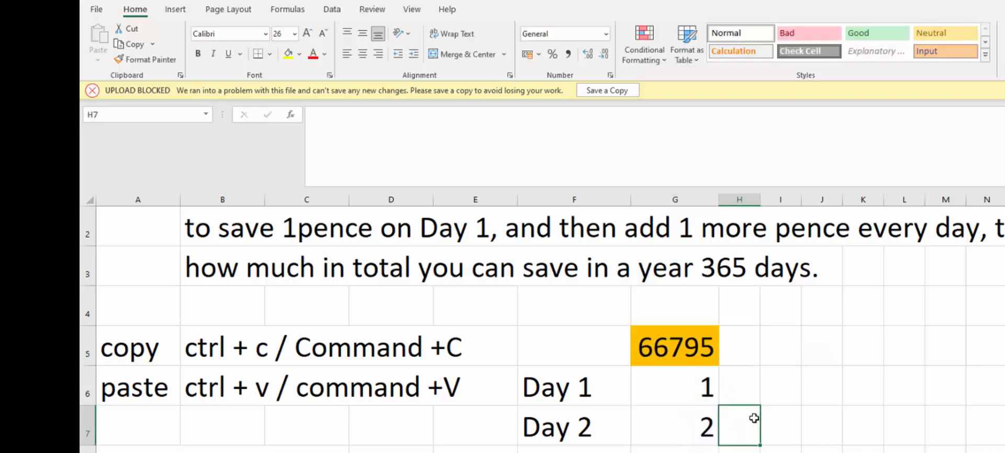
click(725, 393)
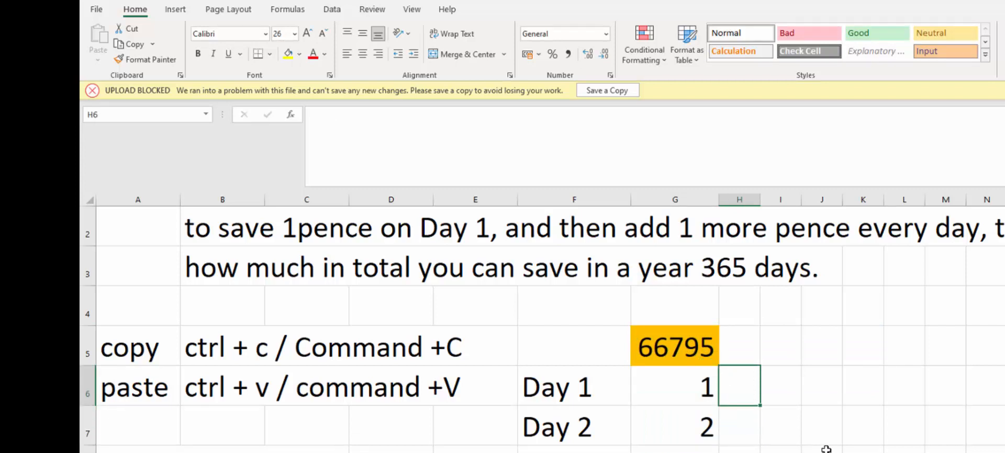
text(5)
key(Return)
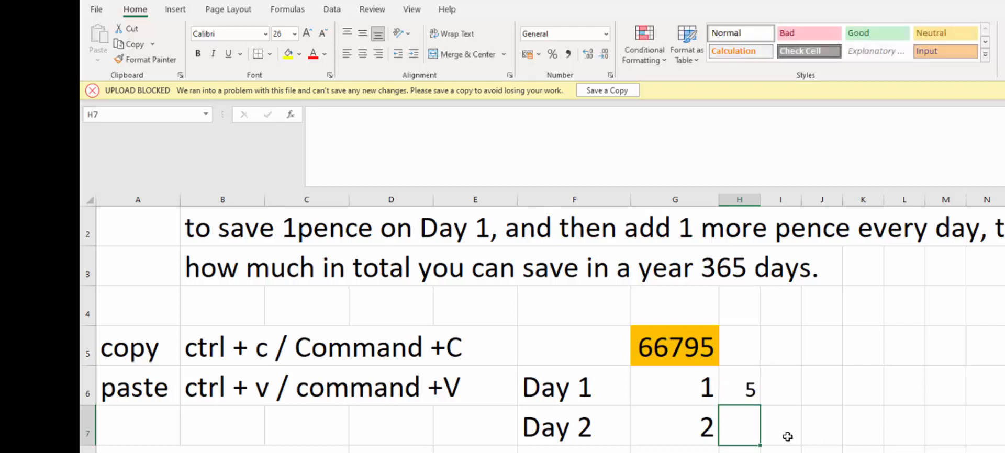
- Try copying the total formula from G5 across into H5, and undo the copy
double_click(673, 347)
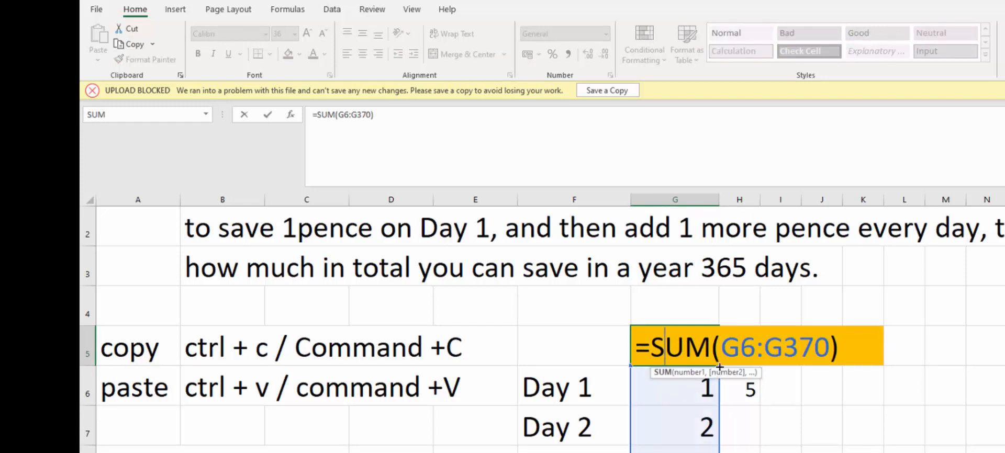
click(755, 362)
drag(757, 365, 756, 365)
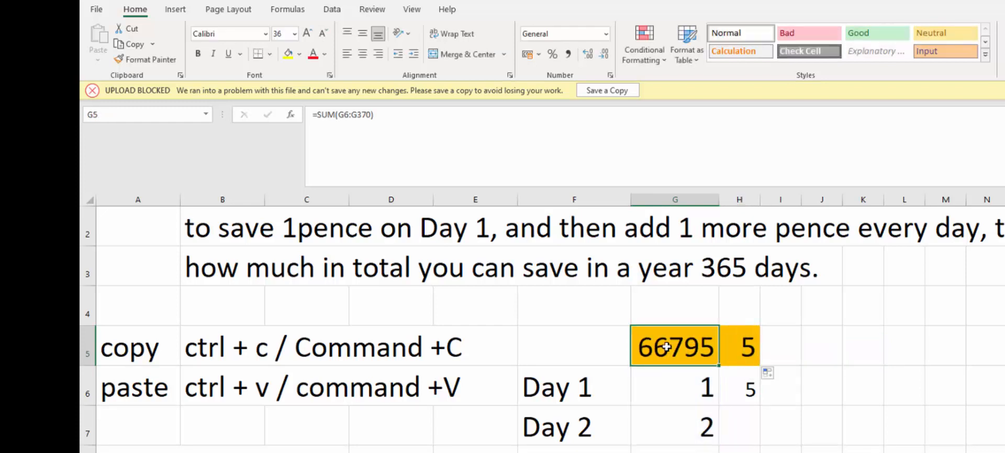
key(ctrl+z)
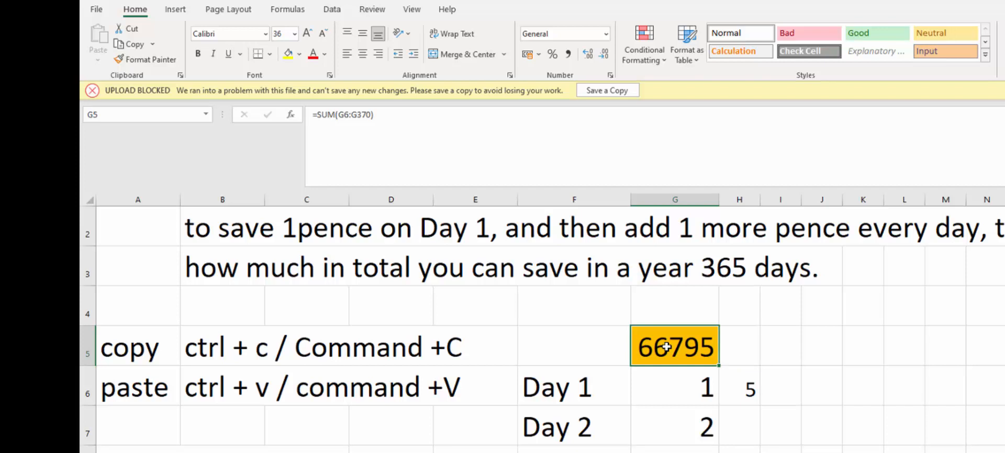
- Clear the total formula from G5
double_click(666, 346)
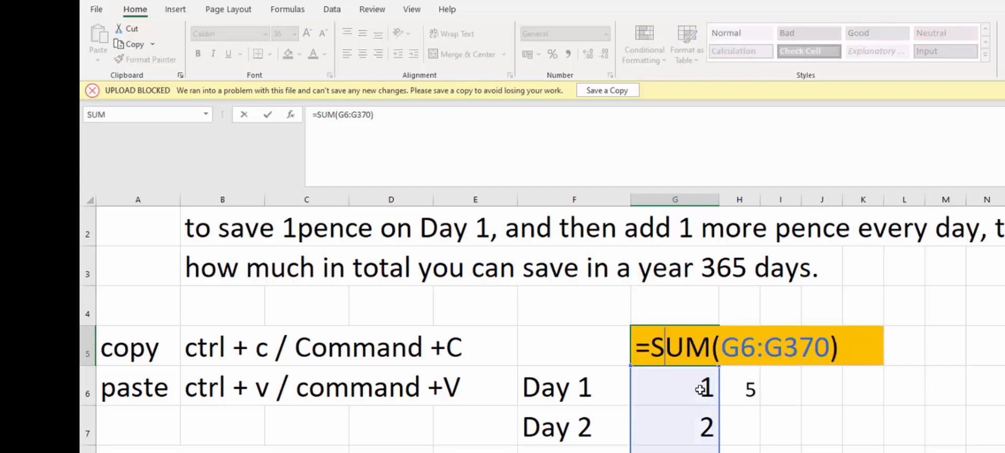
key(Return)
double_click(690, 346)
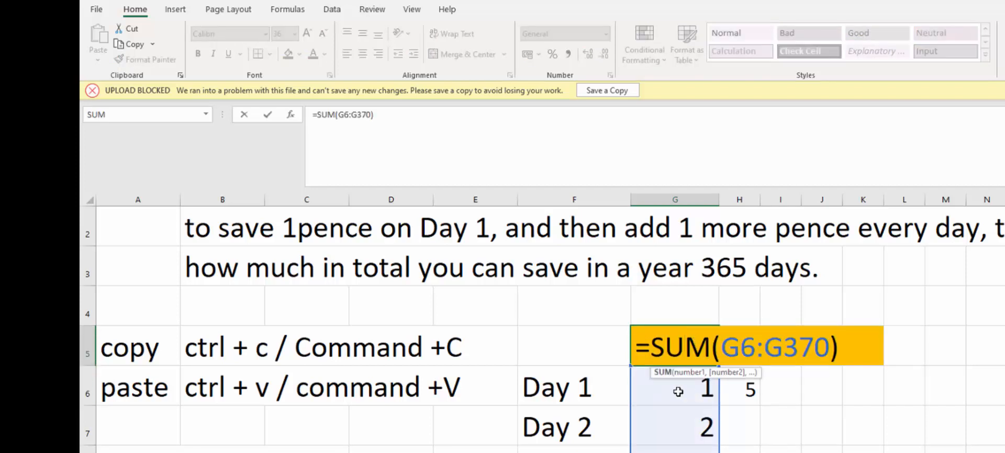
click(749, 440)
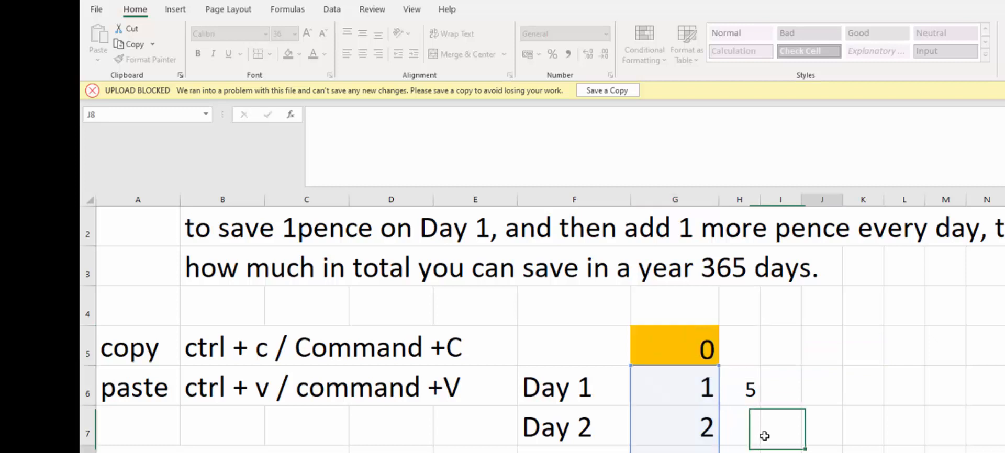
click(689, 352)
key(Delete)
- Total columns G and H in G5 with =SUM(G6:H370)
drag(689, 382, 987, 452)
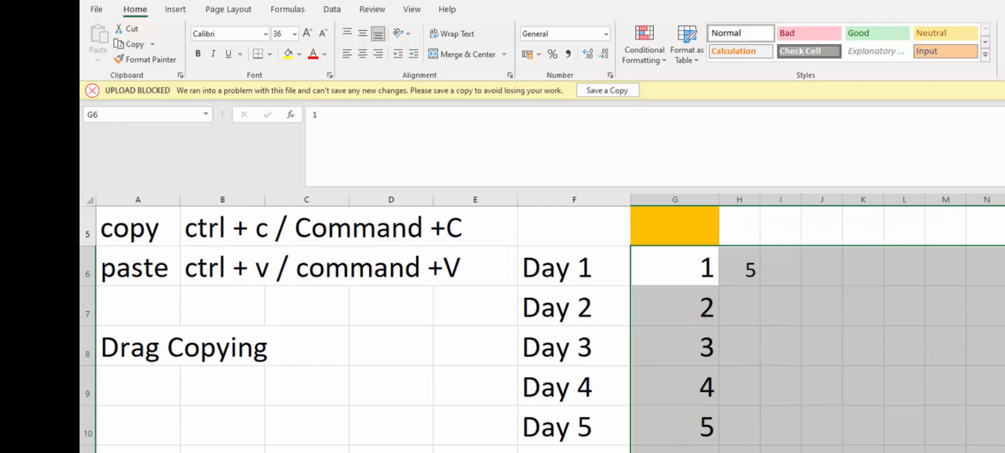
scroll(743, 450, up, 2)
click(743, 451)
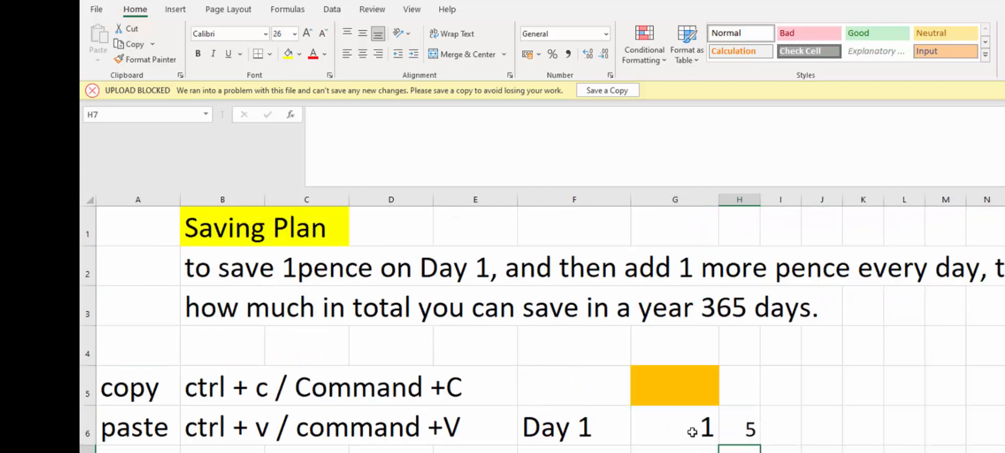
click(687, 385)
text(=)
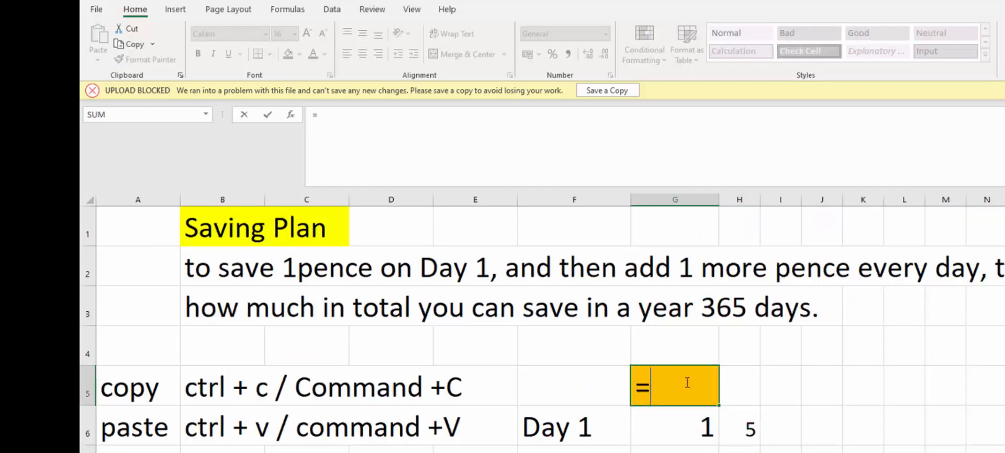
text(sum()
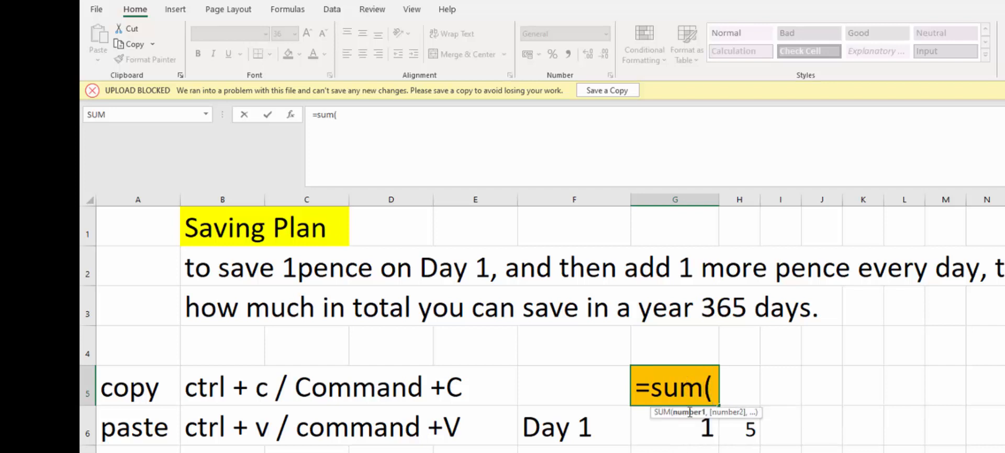
drag(698, 426, 740, 452)
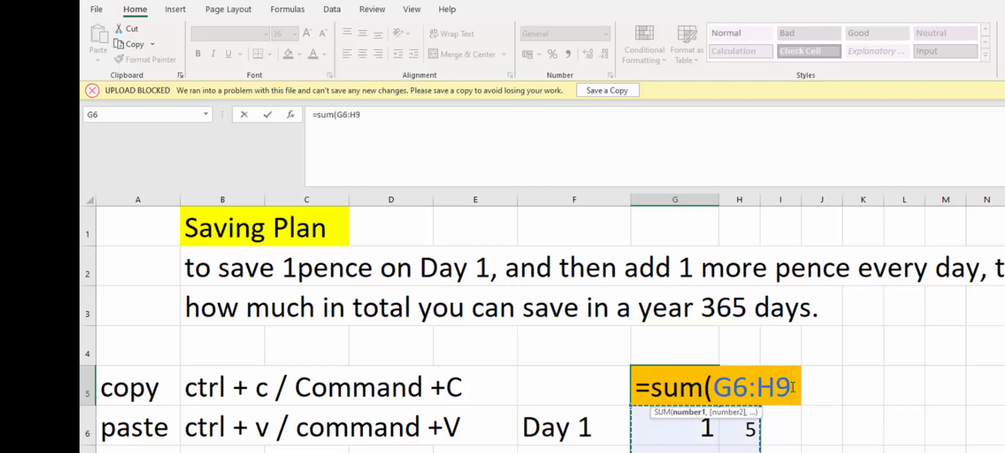
key(BackSpace)
text(370)
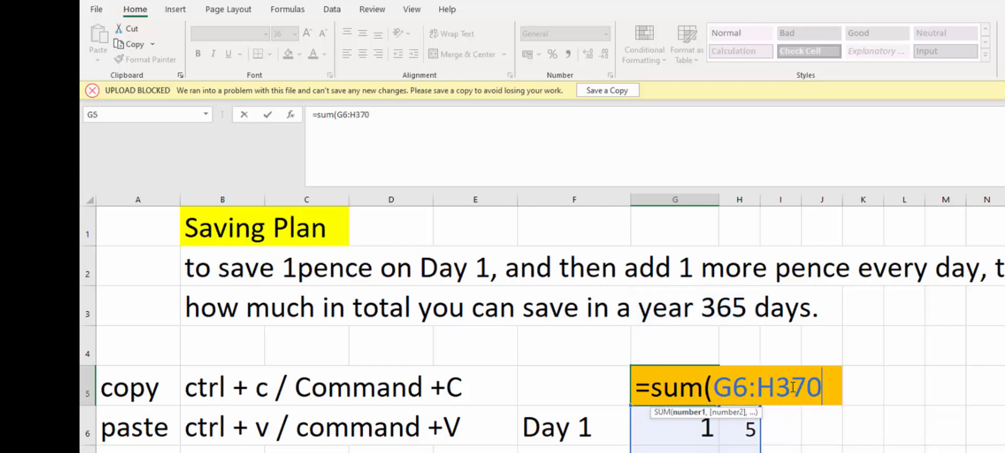
text())
key(Return)
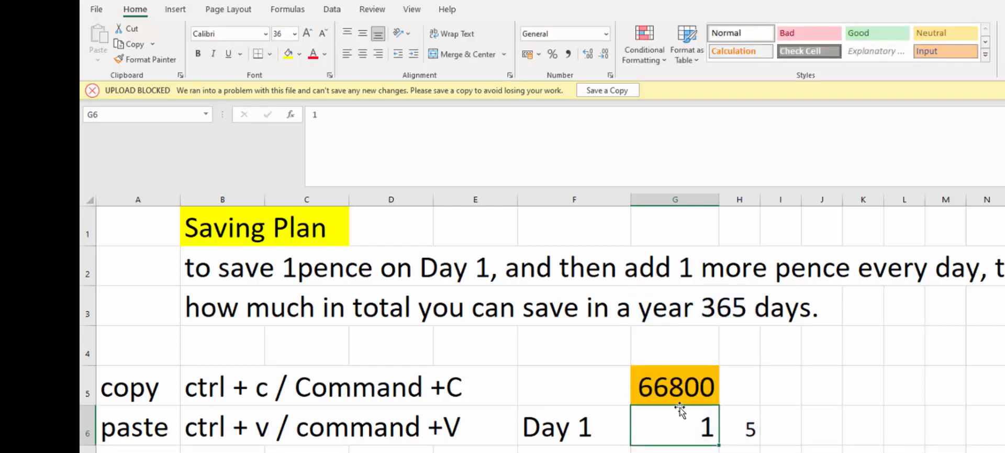
- Enter the test amounts 10000 in H7, 565 in H9, 343 in H10 and 78 in H11
click(738, 450)
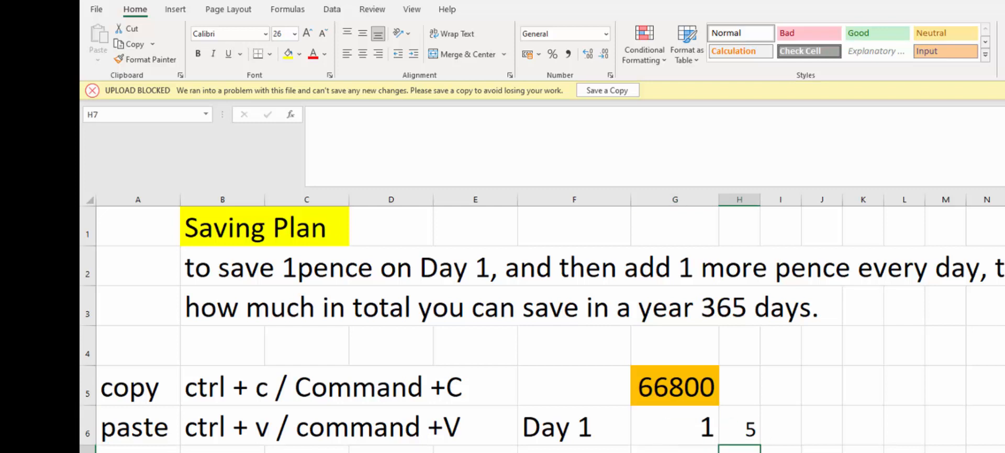
text(10)
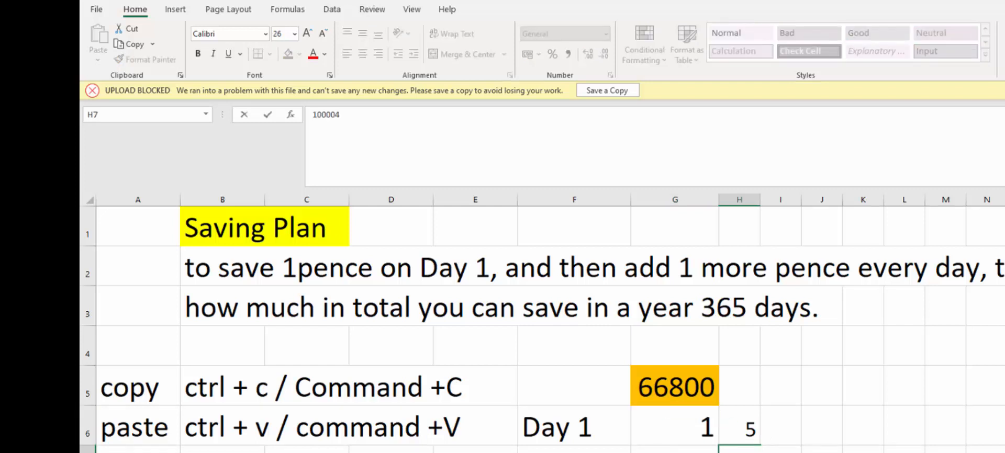
text(0004)
key(Return)
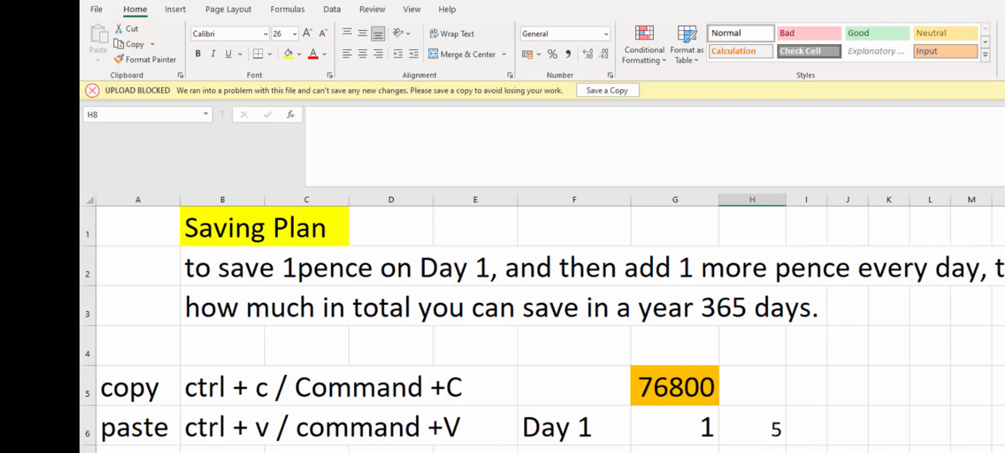
key(Return)
text(565)
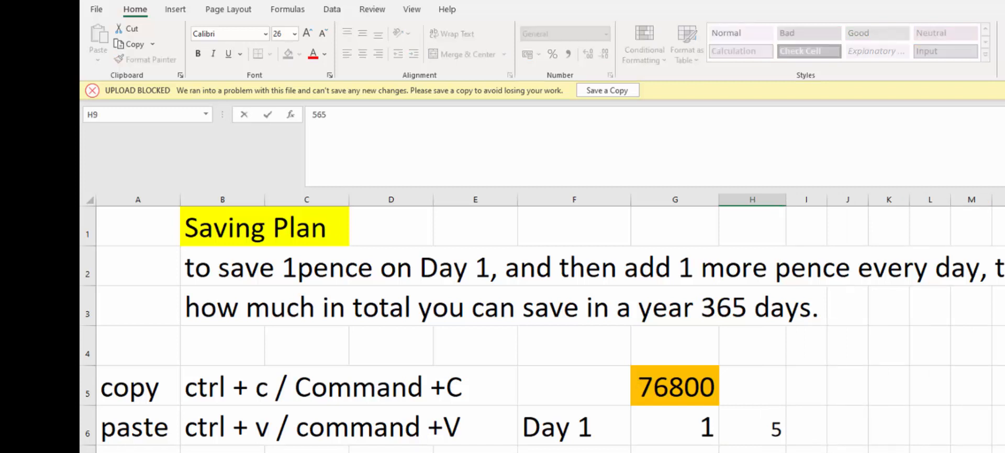
key(Return)
text(343)
key(Return)
text(78)
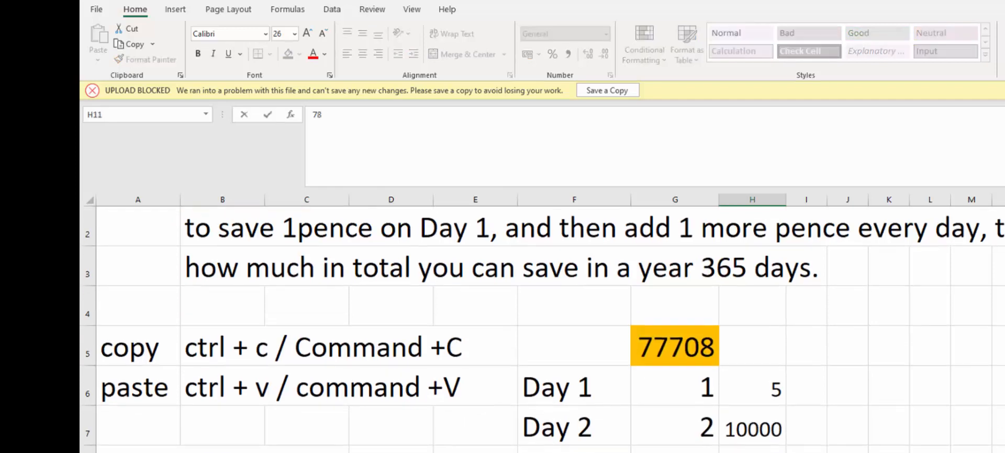
key(Return)
- Try entering the letter d in the cells below H11, and clear the text entries from column H
text(d)
key(Return)
text(d)
key(Return)
text(d)
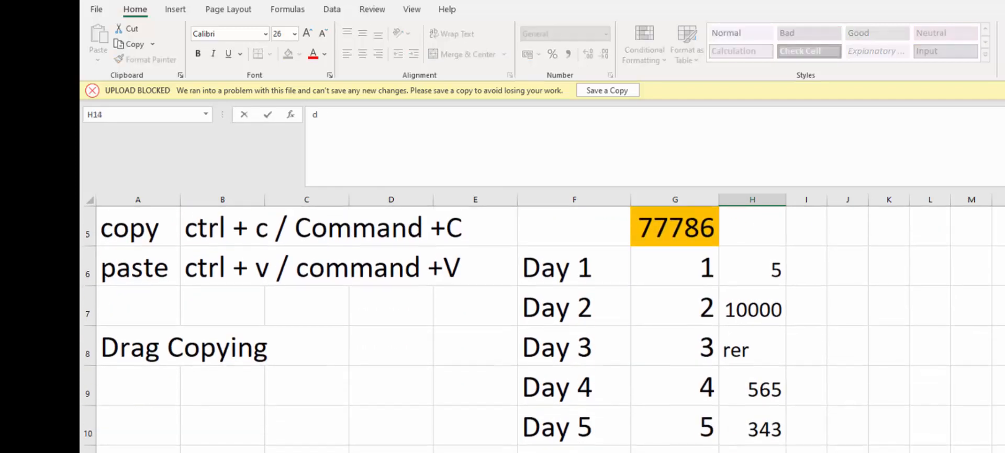
key(Return)
text(d)
click(752, 449)
scroll(752, 449, up, 2)
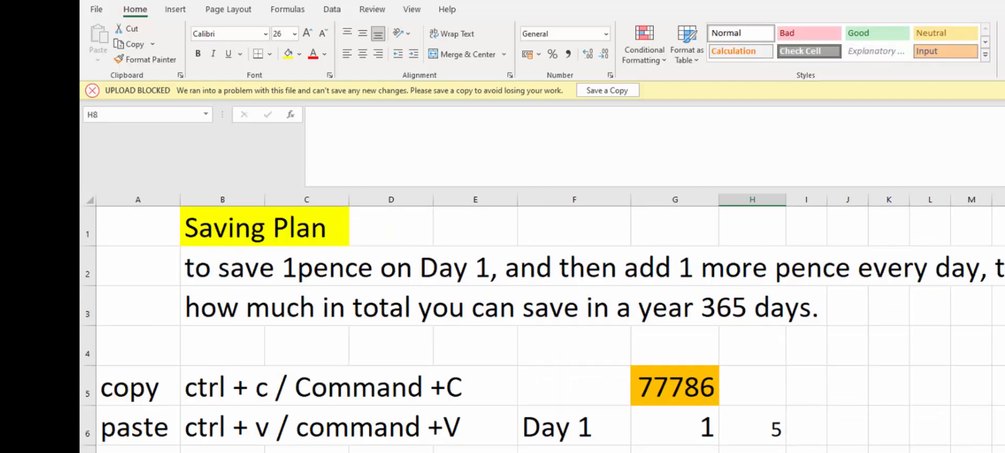
scroll(752, 324, down, 2)
click(752, 452)
drag(752, 450, 752, 452)
scroll(755, 427, up, 2)
click(750, 400)
- Remove the two-column SUM formula from G5, leaving the cell empty
click(659, 388)
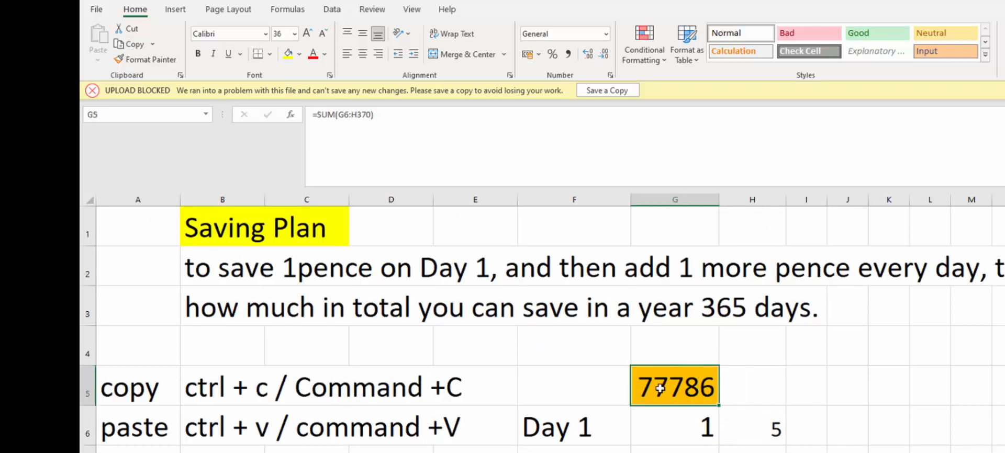
text(=su)
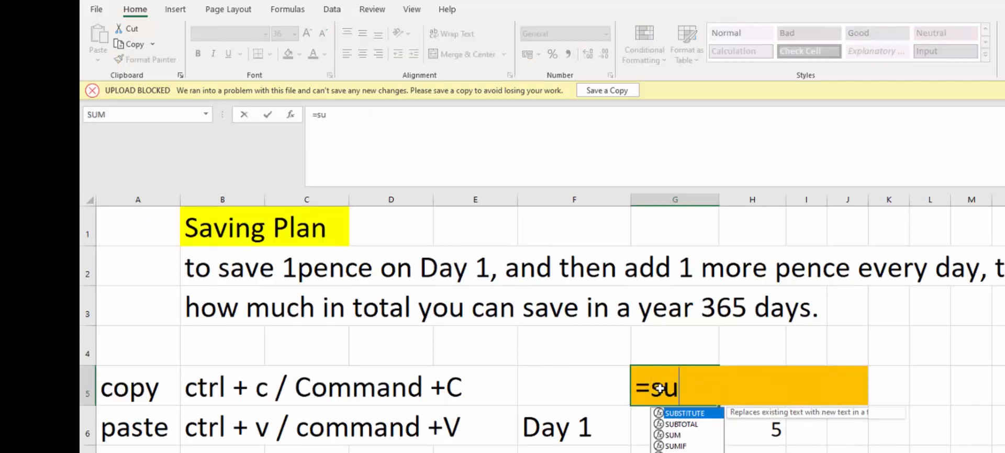
text(m()
key(BackSpace)
key(BackSpace)
key(BackSpace)
key(BackSpace)
key(BackSpace)
key(Escape)
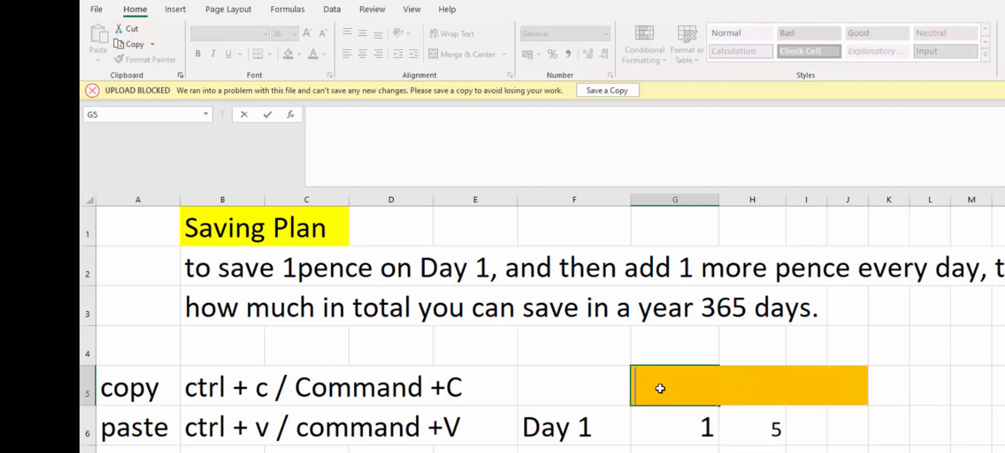
click(897, 418)
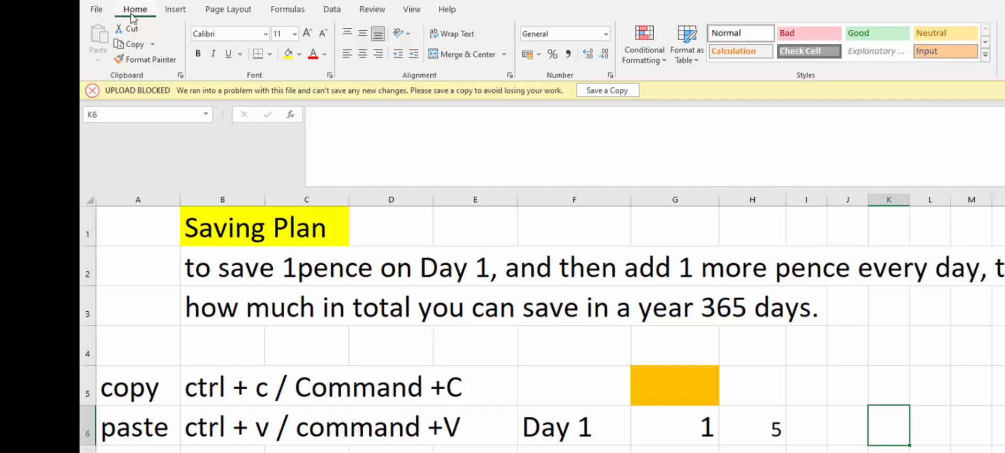
click(172, 11)
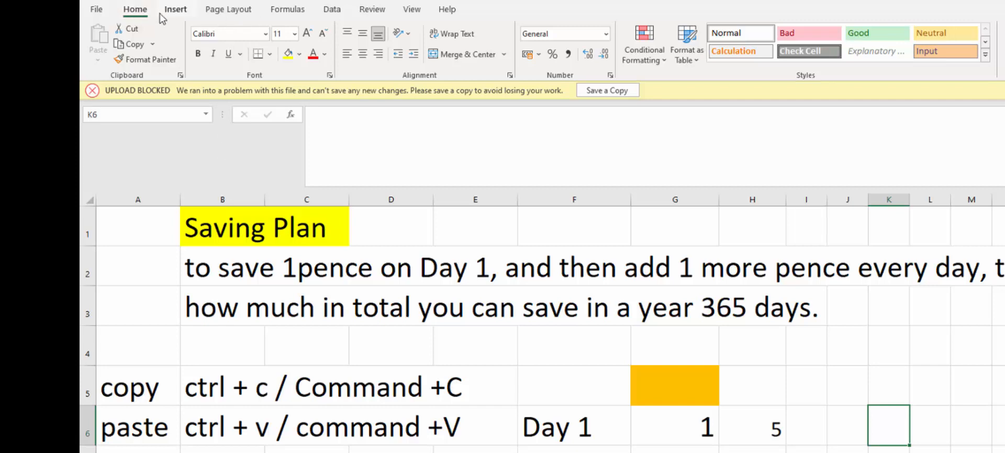
click(131, 10)
click(98, 10)
key(Escape)
key(alt+equal)
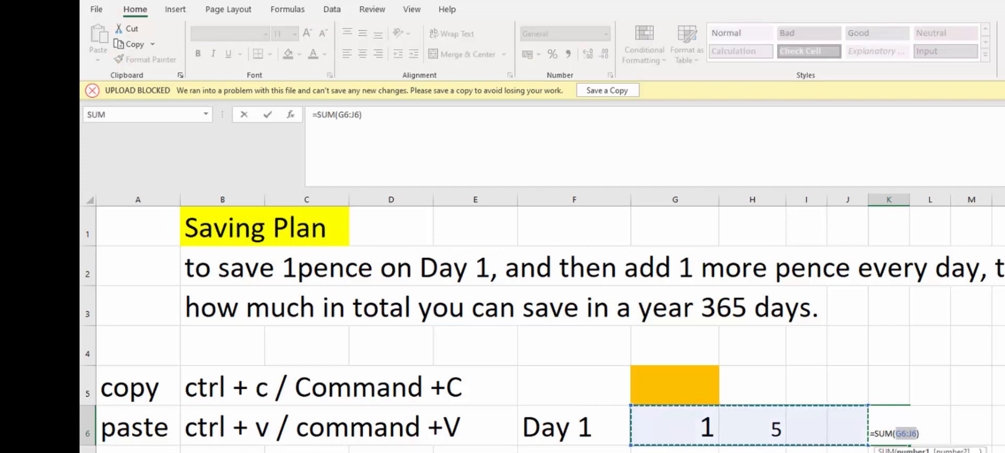
key(Escape)
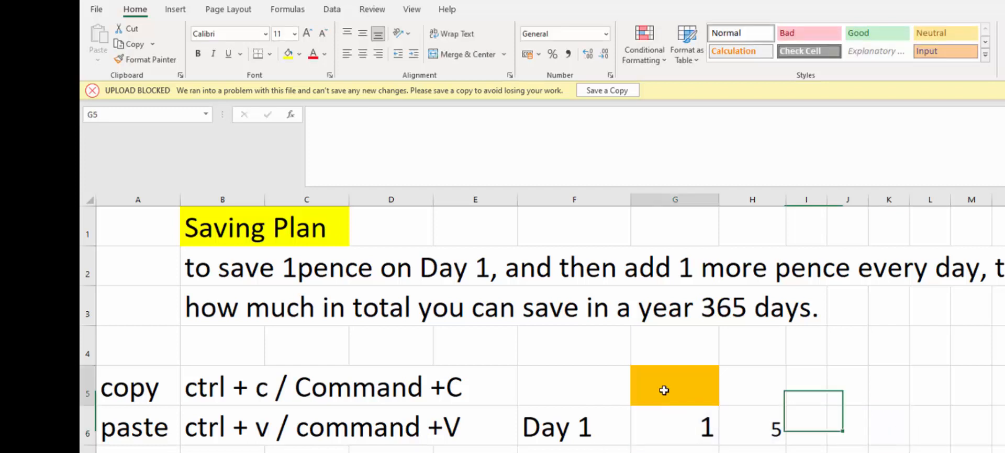
- Insert an AutoSum in G5 and set its range to G6:H370
click(665, 391)
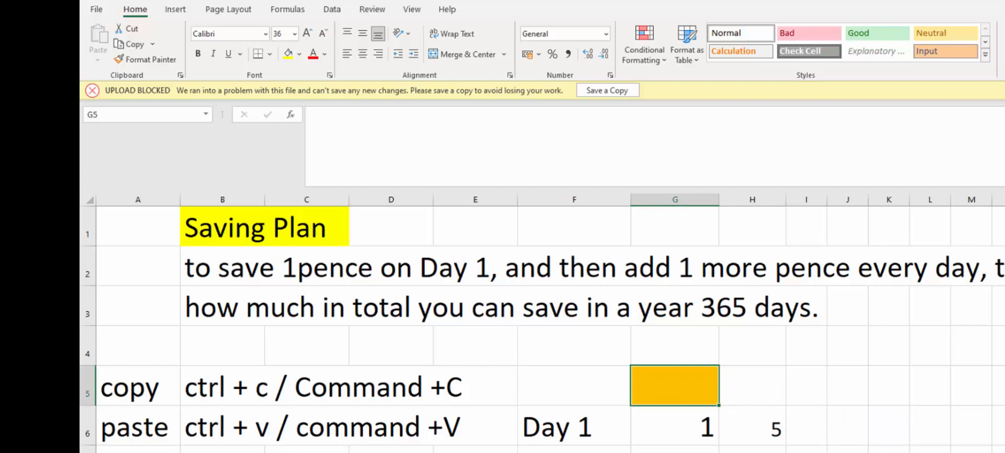
key(alt+equal)
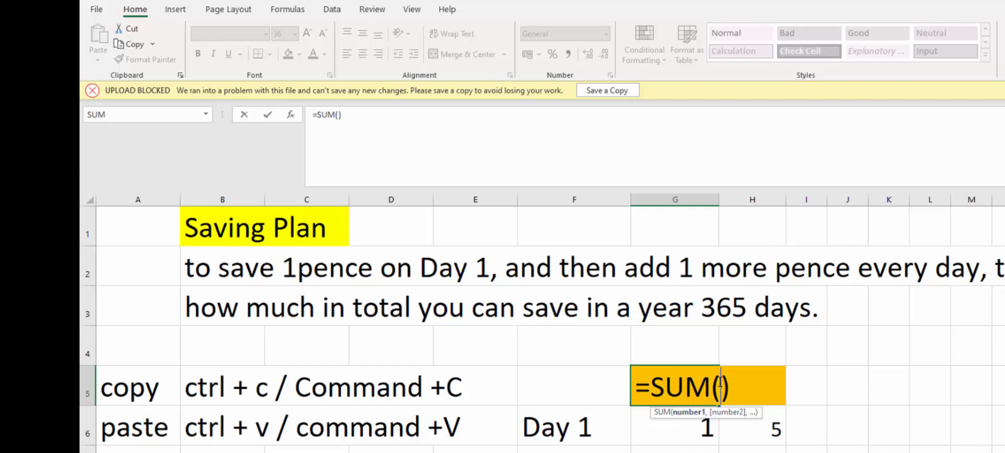
drag(674, 431, 752, 452)
scroll(752, 419, up, 6)
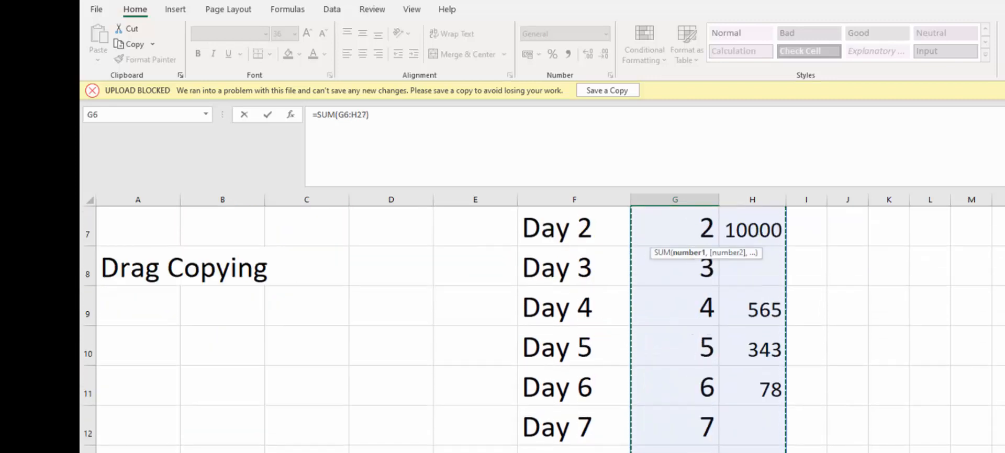
click(814, 387)
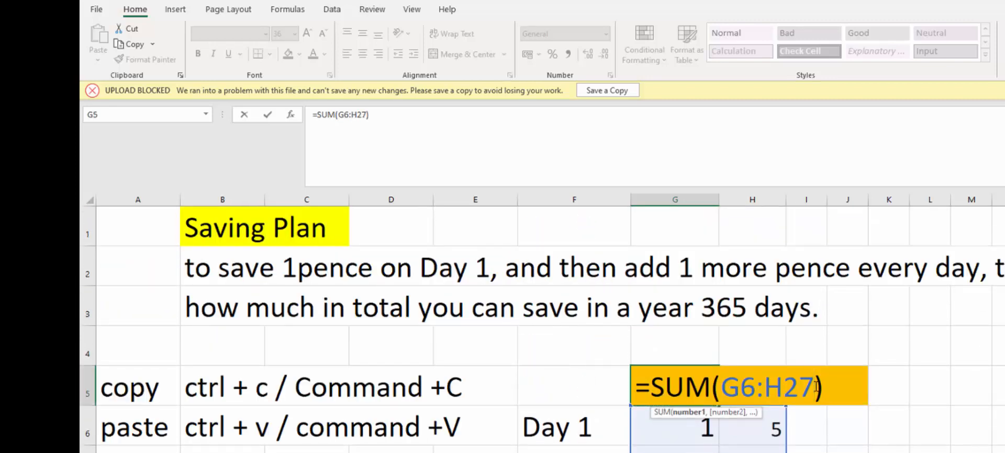
key(BackSpace)
key(BackSpace)
text(370)
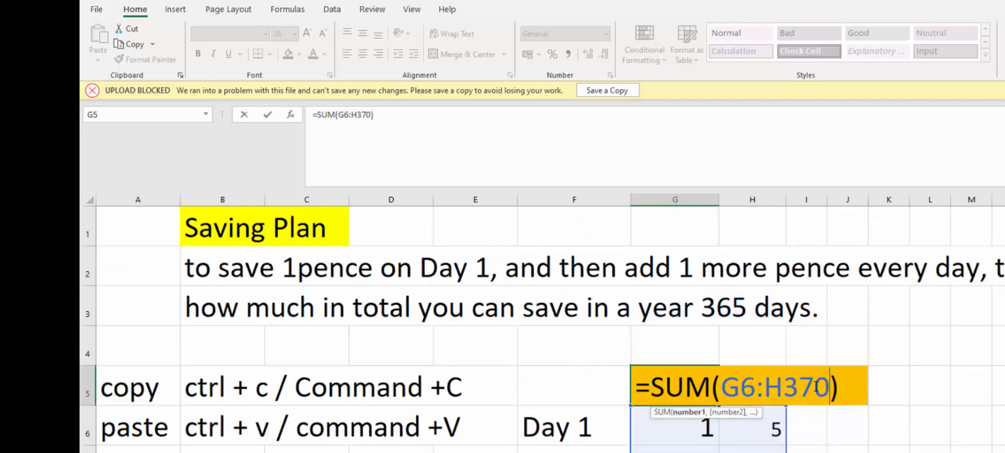
key(Return)
- Autofit the width of column G to its contents
scroll(815, 388, down, 3)
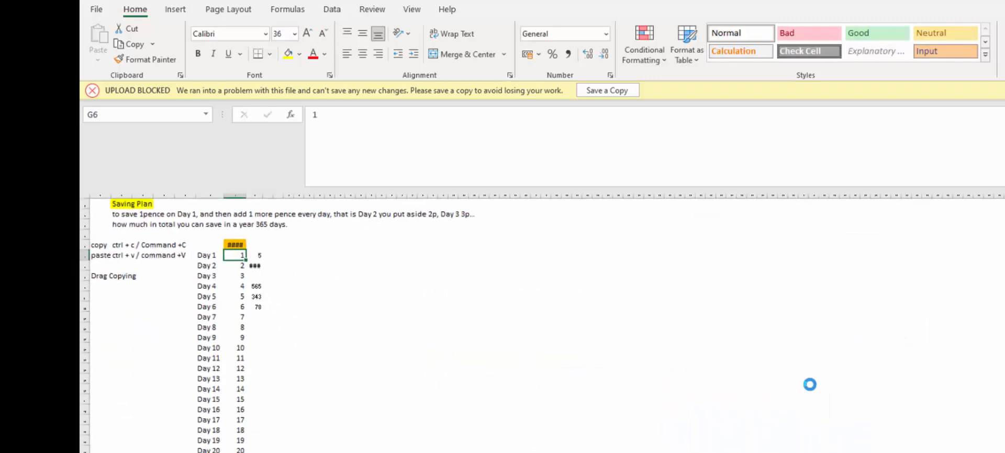
scroll(680, 367, up, 4)
scroll(294, 277, down, 6)
click(248, 201)
double_click(245, 197)
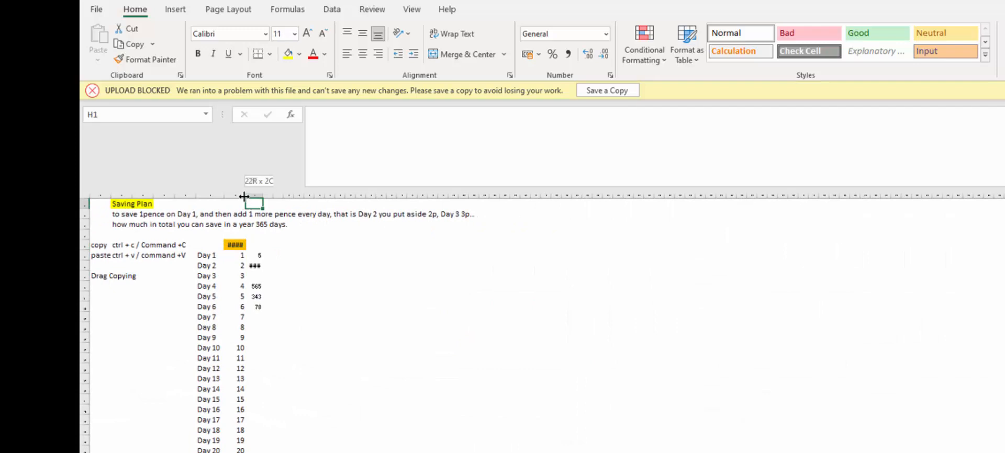
- Try extending the SUM range in G5 across many columns to G6:BE369
double_click(232, 248)
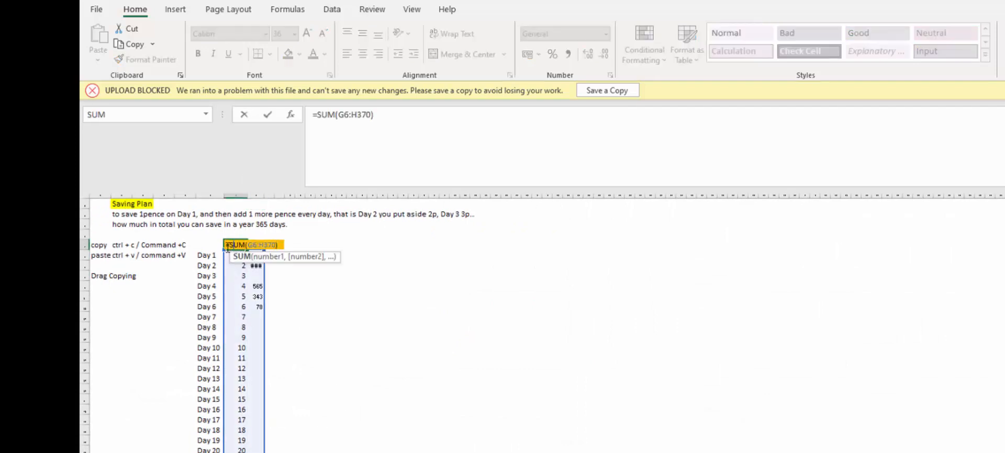
scroll(255, 367, down, 20)
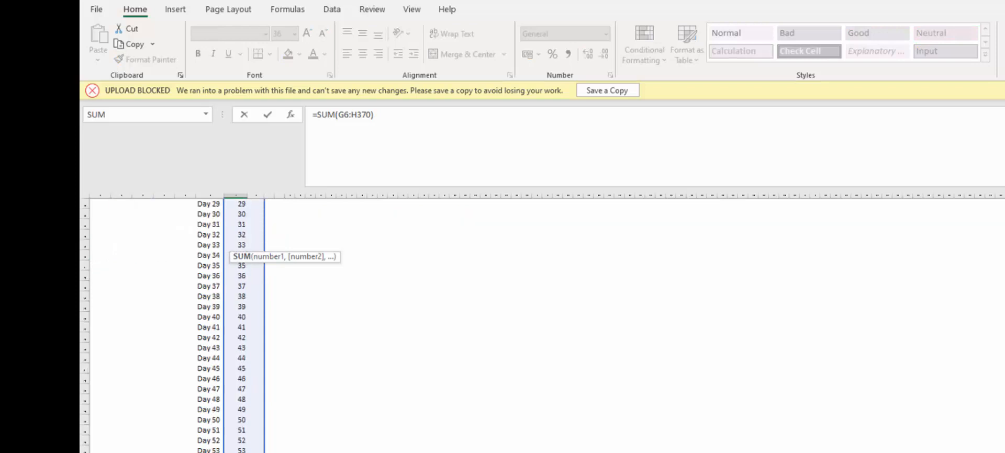
scroll(230, 324, down, 20)
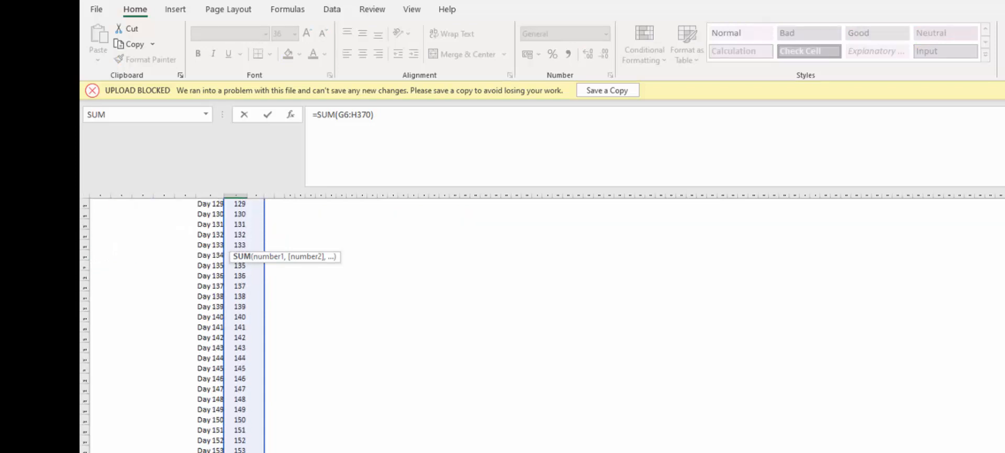
scroll(230, 324, down, 20)
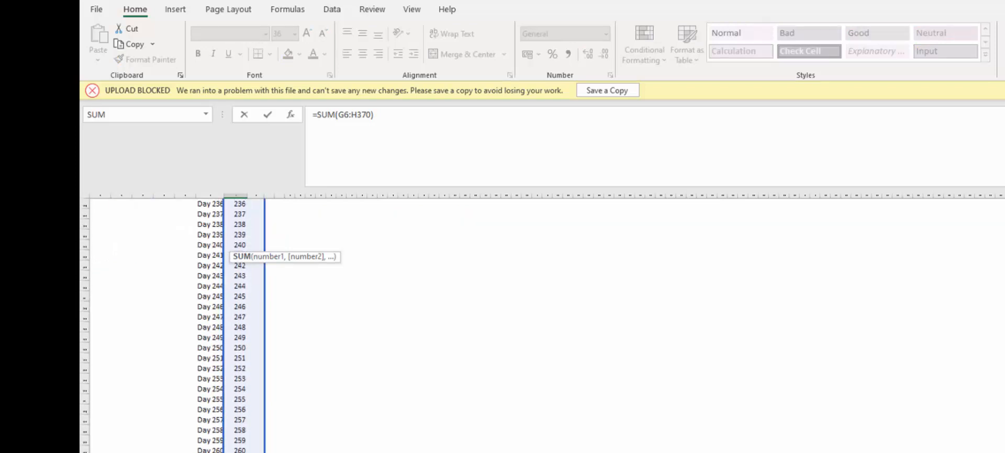
scroll(230, 325, down, 11)
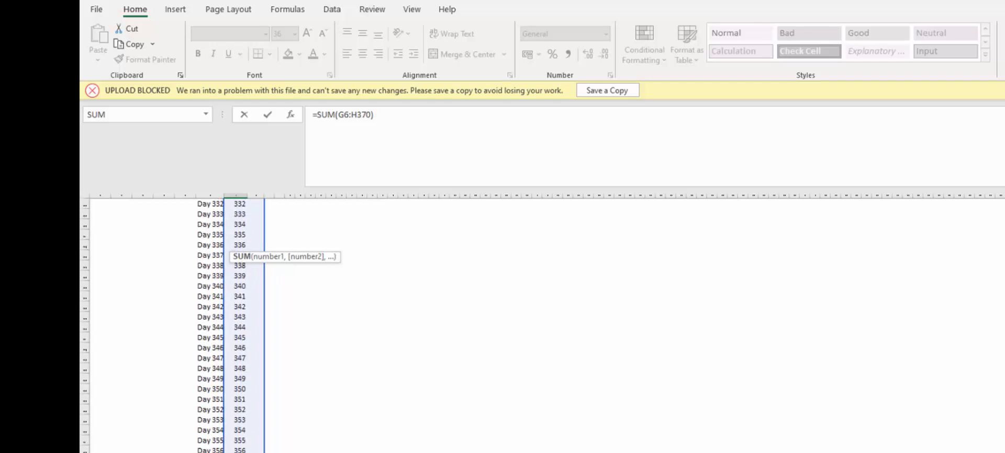
drag(260, 452, 764, 452)
scroll(419, 435, up, 20)
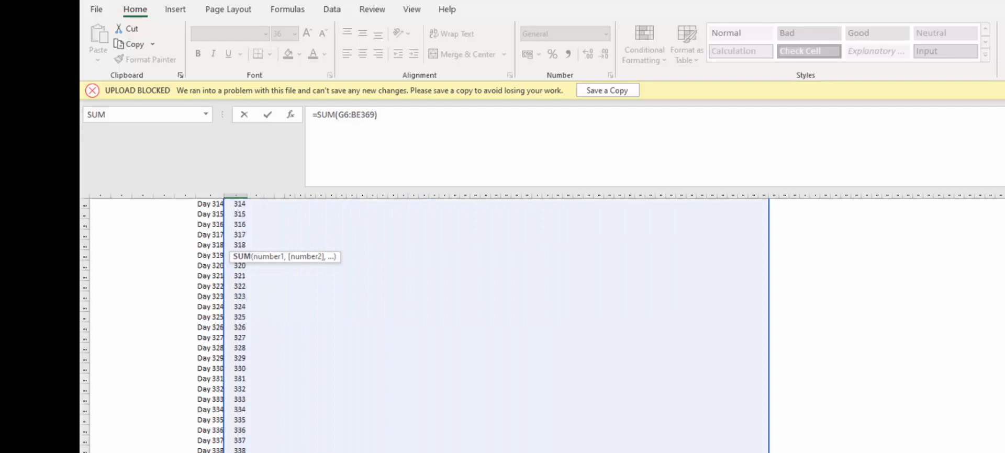
scroll(415, 430, up, 20)
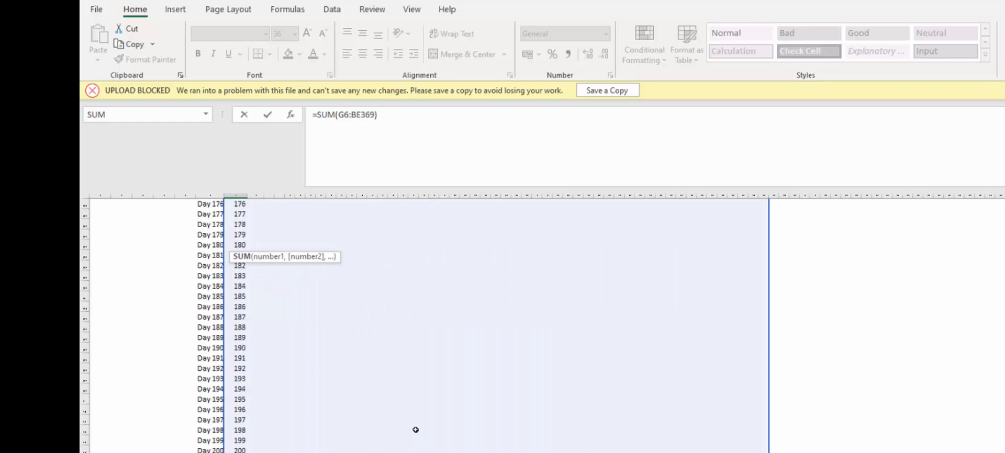
scroll(416, 396, up, 20)
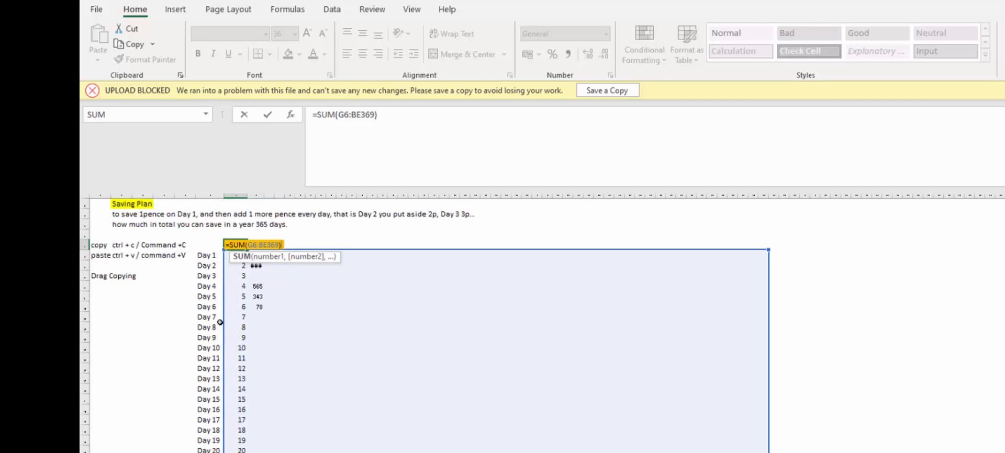
key(ctrl+Return)
- Widen column H enough to fit its five-digit number
drag(263, 197, 267, 198)
scroll(312, 378, up, 8)
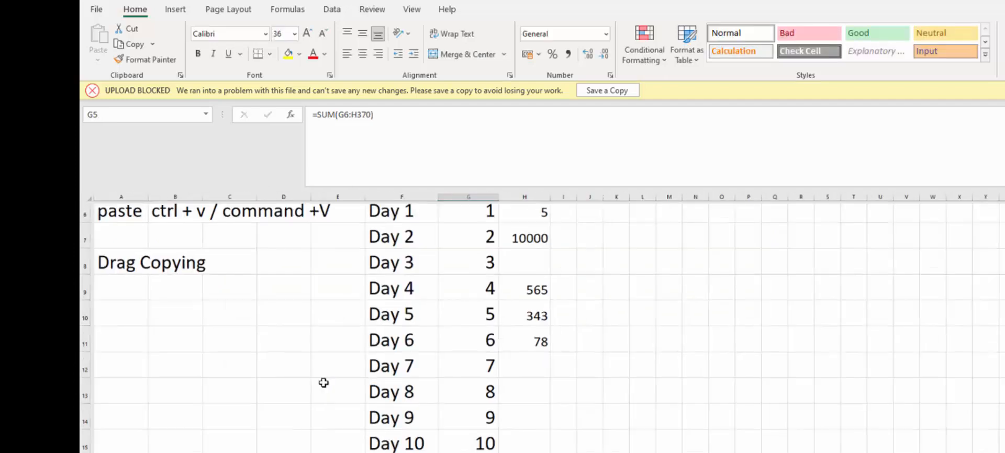
scroll(633, 366, up, 1)
scroll(633, 365, down, 3)
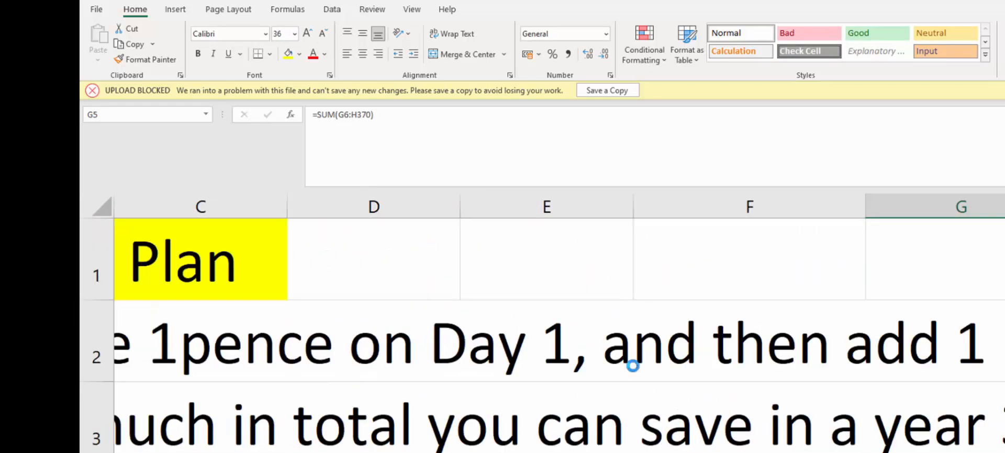
scroll(633, 365, down, 2)
scroll(634, 365, down, 4)
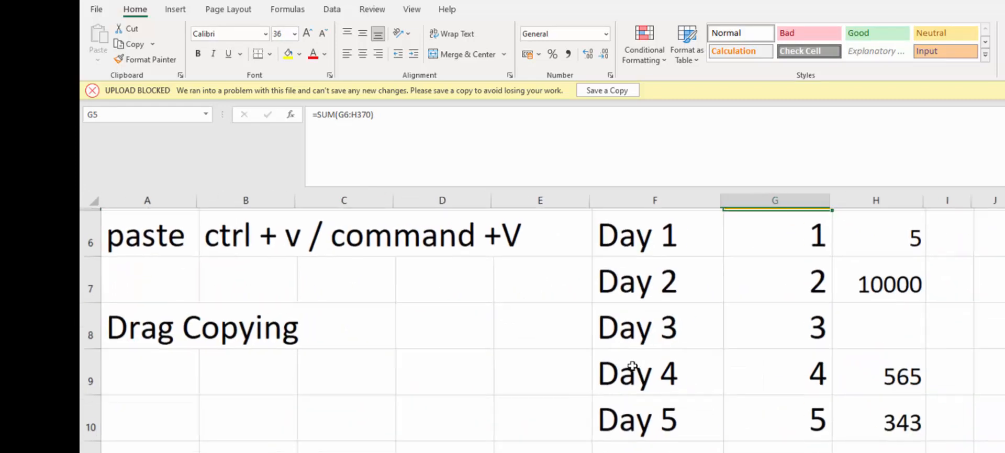
scroll(538, 341, up, 1)
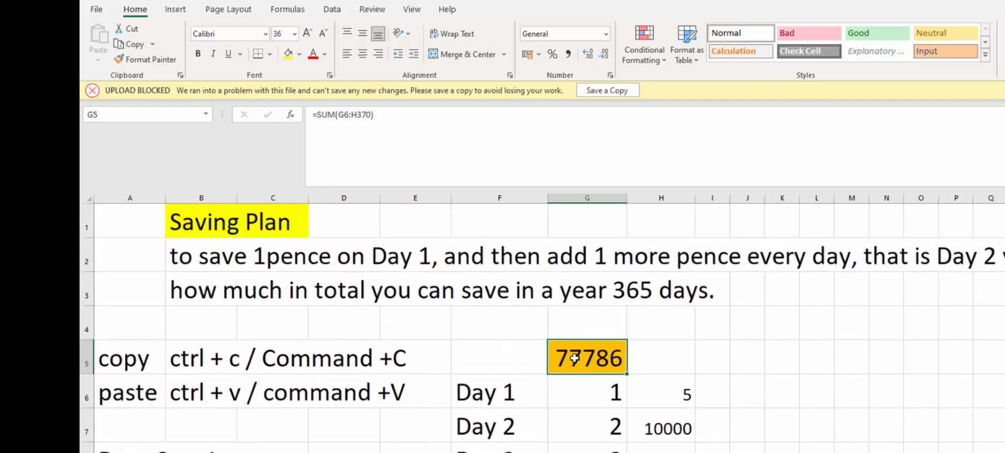
click(572, 390)
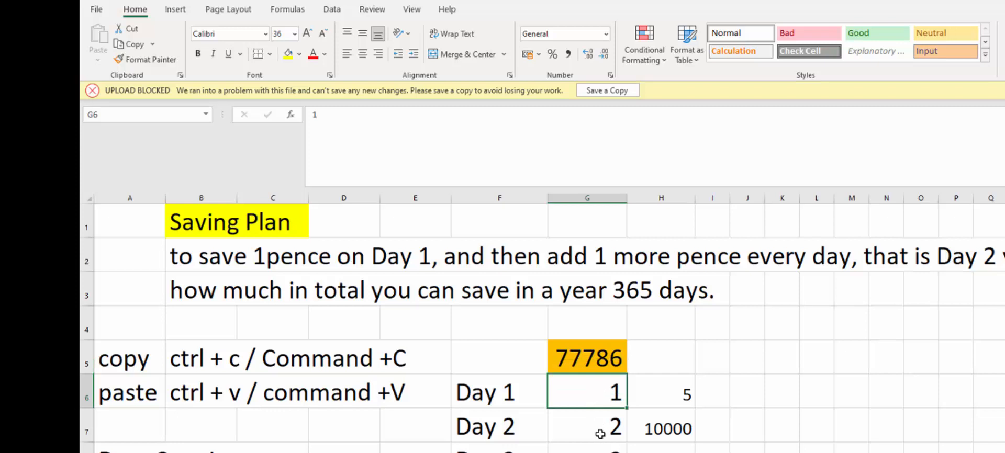
key(Down)
key(Down)
key(Down)
key(Down)
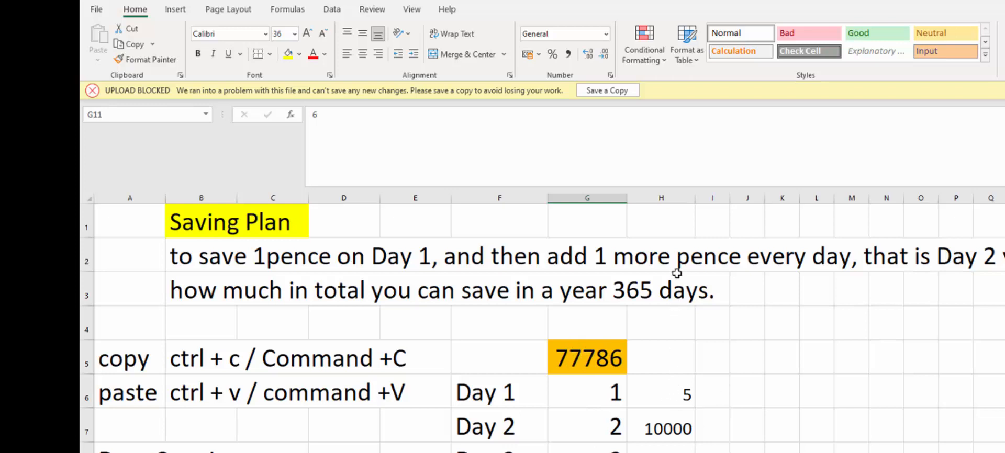
- Change the SUM range in G5 to G6:G370 and clear the sample numbers from column H
click(601, 358)
double_click(603, 358)
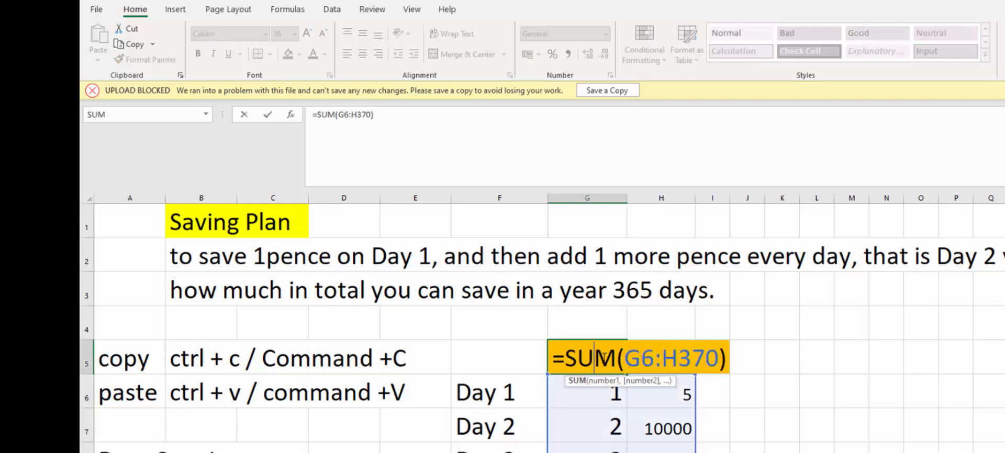
click(683, 360)
key(BackSpace)
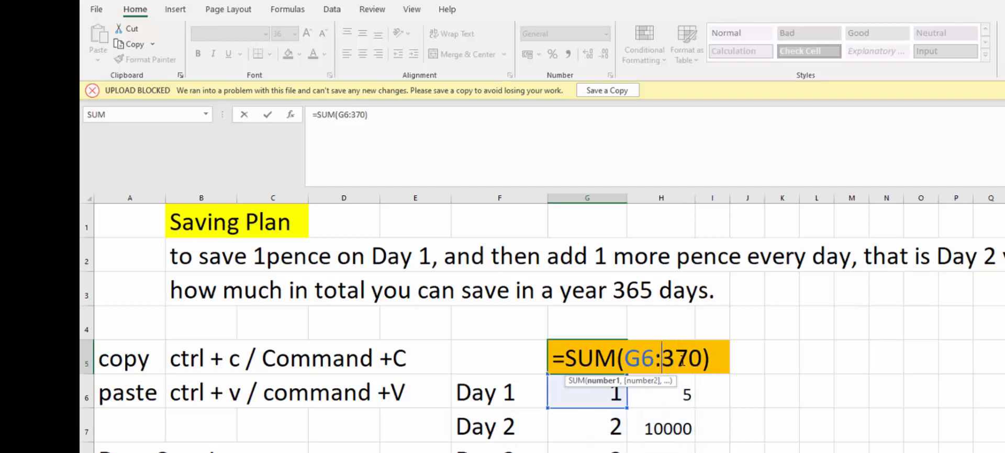
text(G)
key(Return)
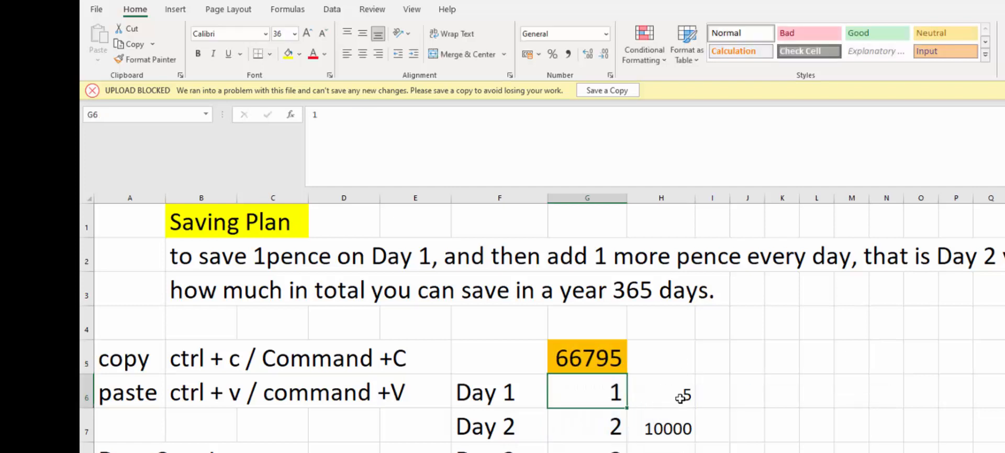
drag(672, 387, 673, 449)
key(Delete)
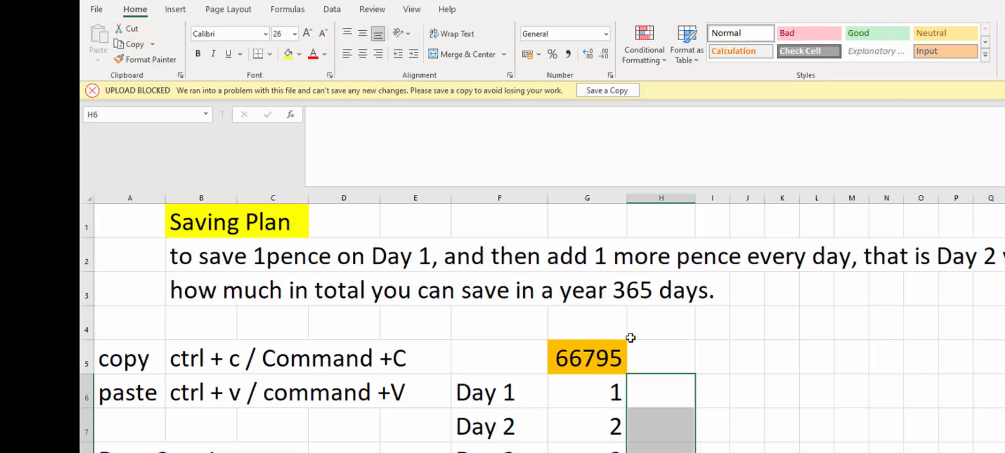
- Enter the formula =G5/100 in H5 to convert the pence total to pounds
click(665, 357)
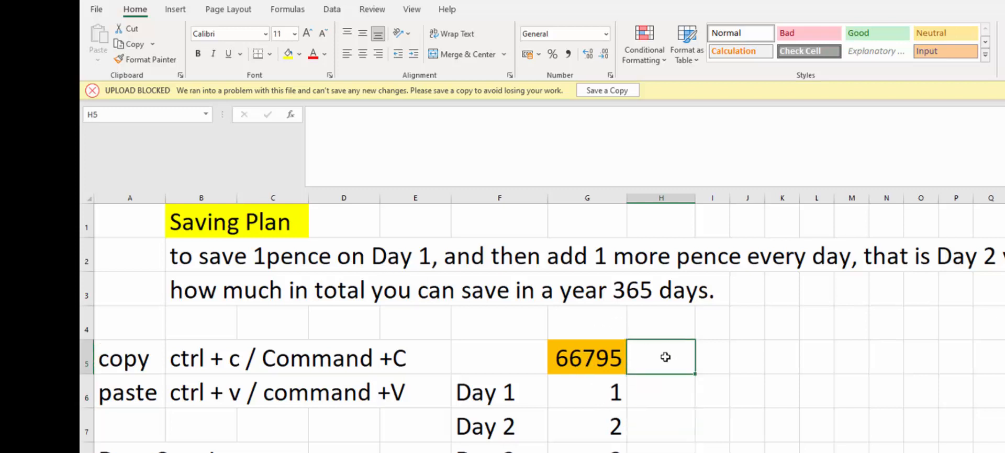
text(=)
click(597, 357)
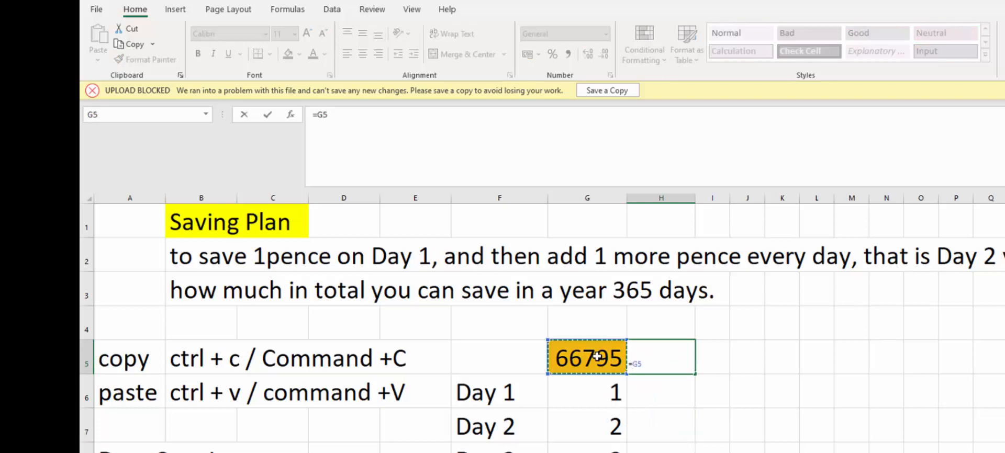
text(/)
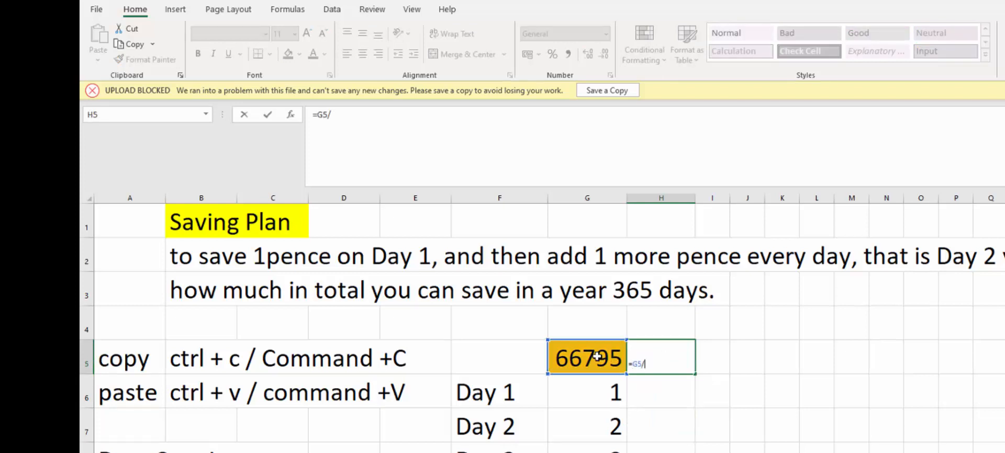
text(100)
key(Return)
- Format H5 with red text and increase its font size to 20
click(672, 359)
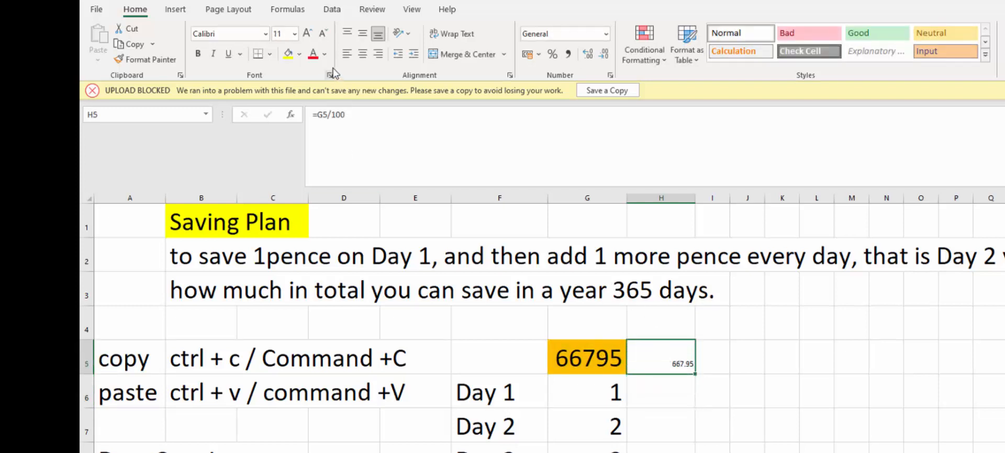
click(313, 54)
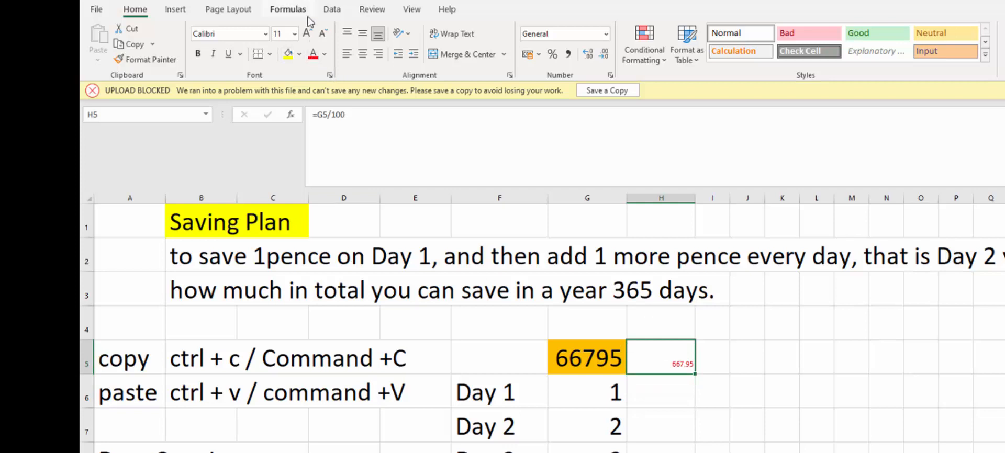
click(307, 33)
click(307, 33)
click(308, 33)
click(307, 33)
click(307, 33)
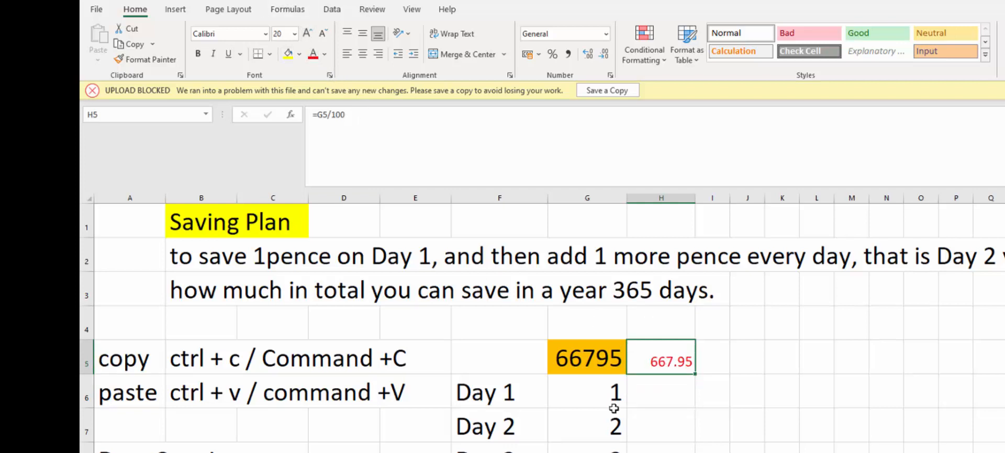
- Format H5 as Currency with the £ symbol and 0 decimal places
right_click(661, 369)
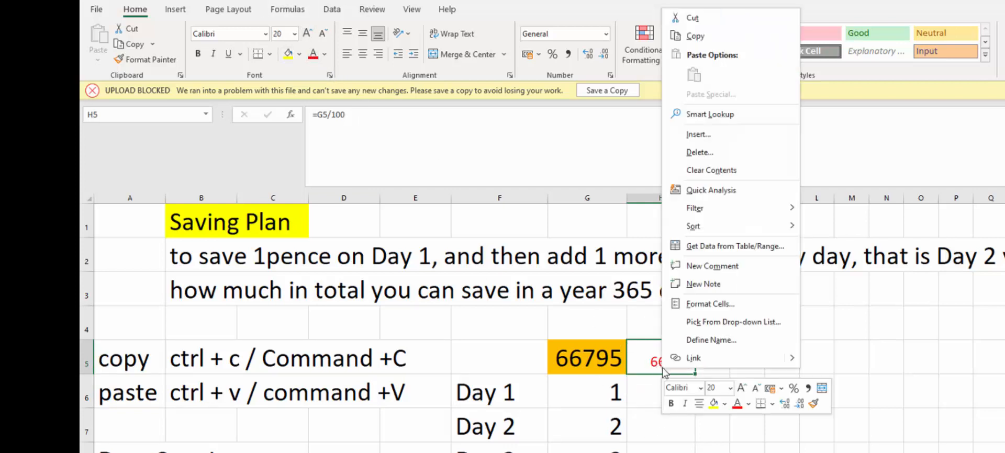
click(708, 304)
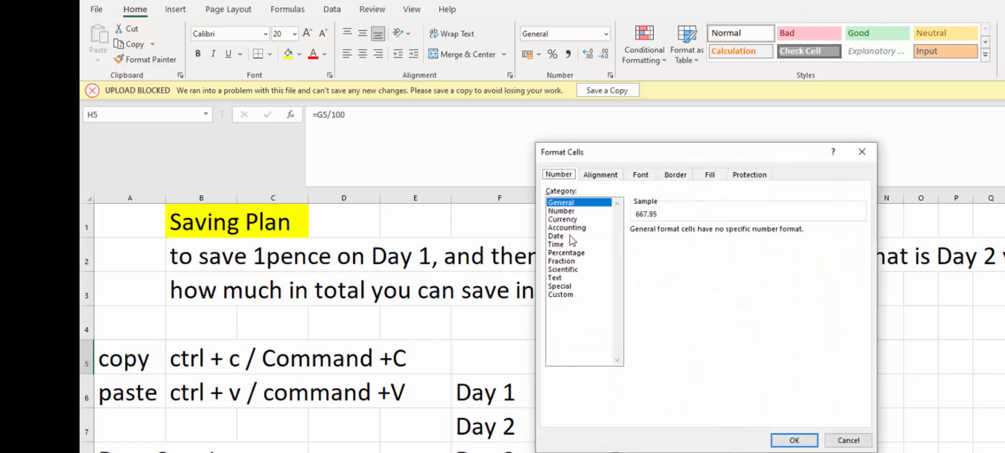
click(562, 219)
click(718, 233)
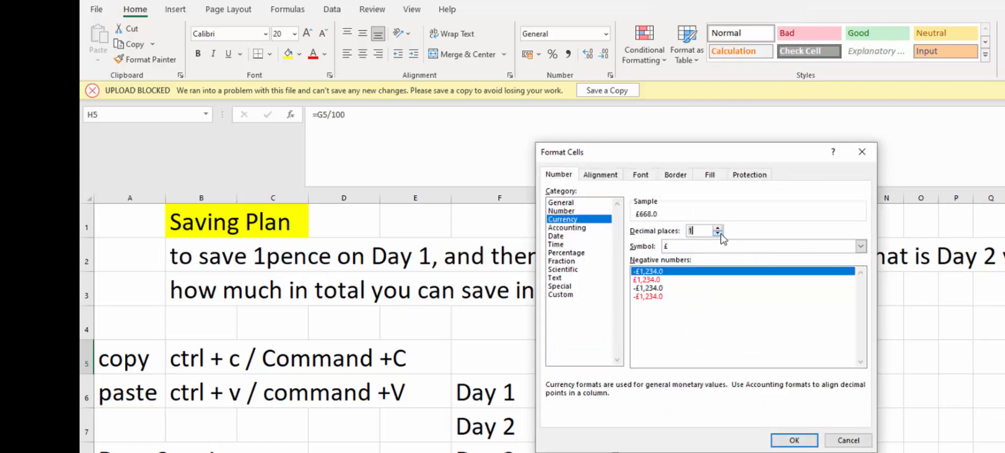
click(718, 233)
click(794, 440)
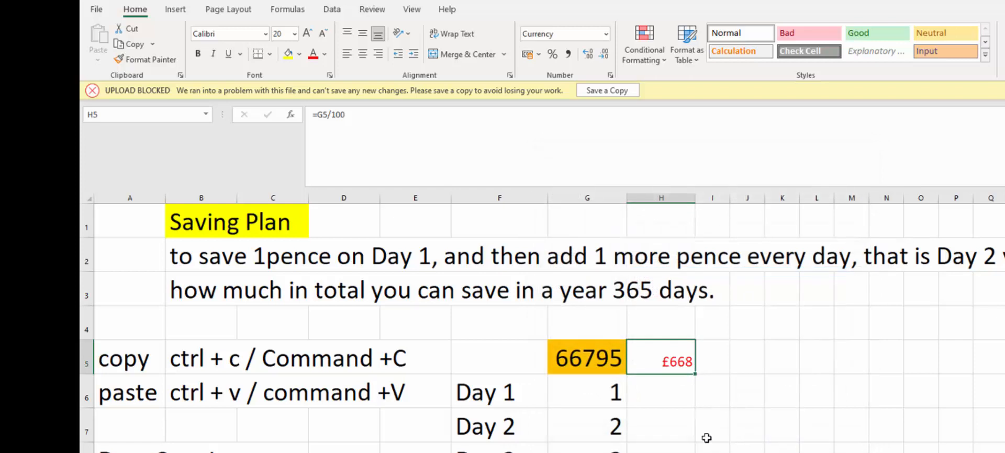
click(653, 403)
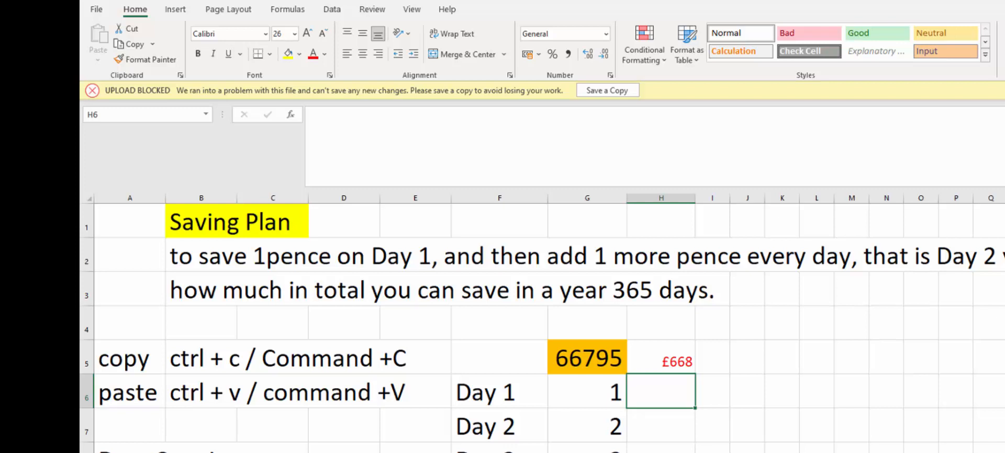
- Set the Day 2 amount in G7 to 3 and extend the 1, 3 series from G6:G7 down a few rows
click(598, 429)
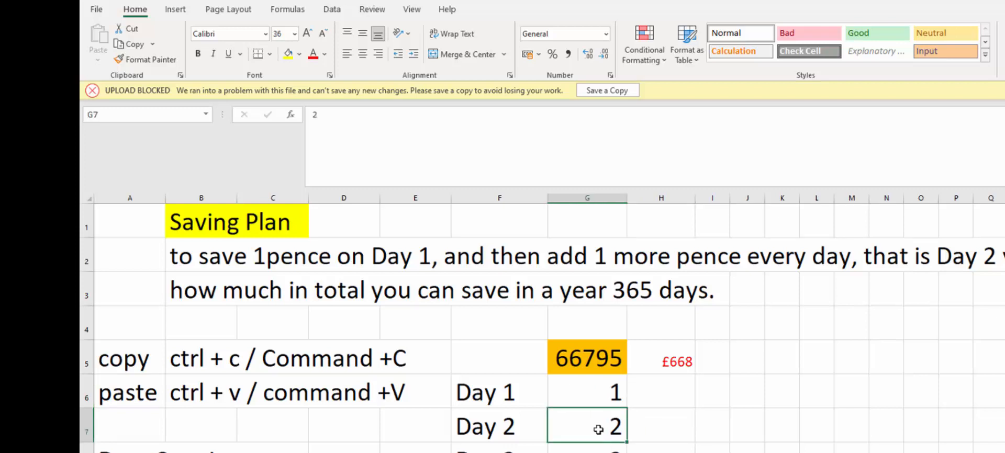
text(3)
key(Return)
drag(587, 397, 623, 452)
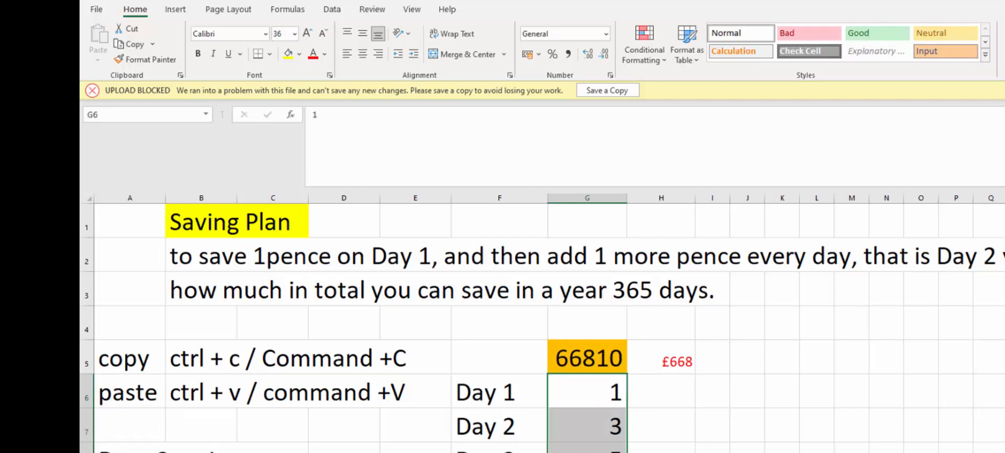
click(614, 399)
click(617, 426)
click(616, 452)
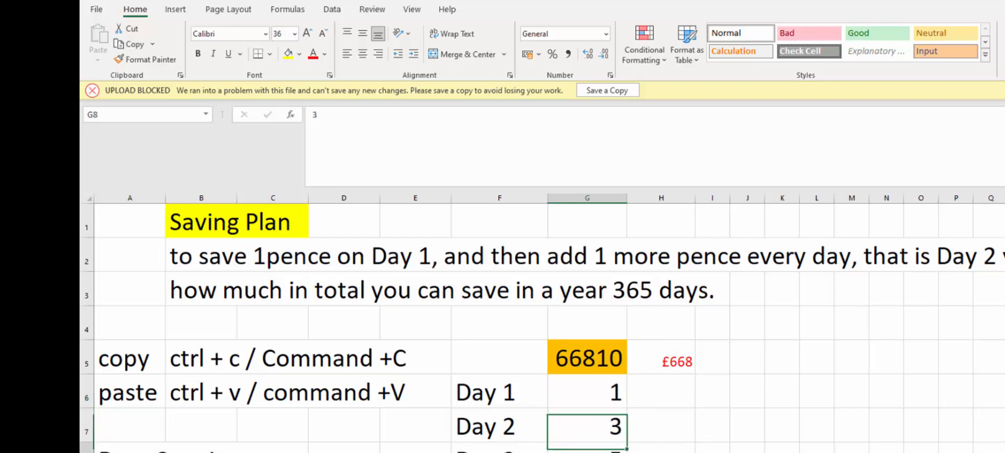
- Fill the 1, 3 series from G6:G7 down column G past row 140
click(603, 398)
shift+click(601, 428)
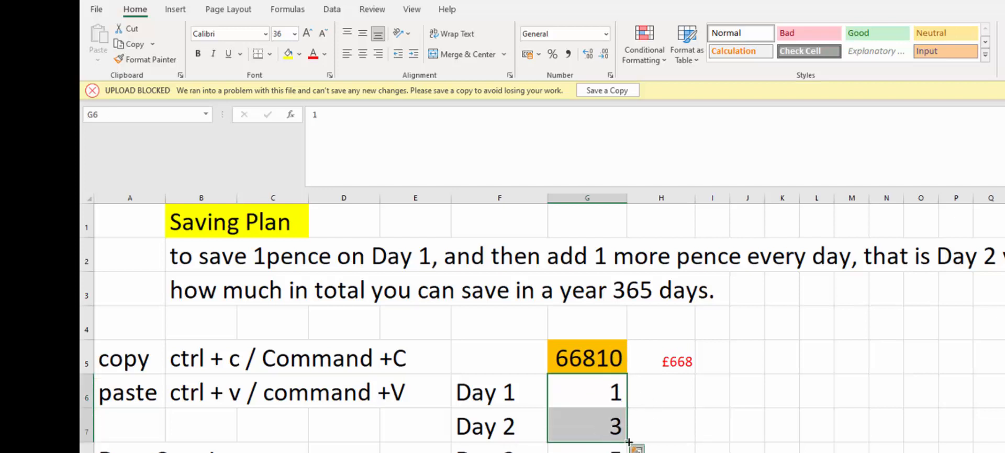
drag(629, 442, 625, 452)
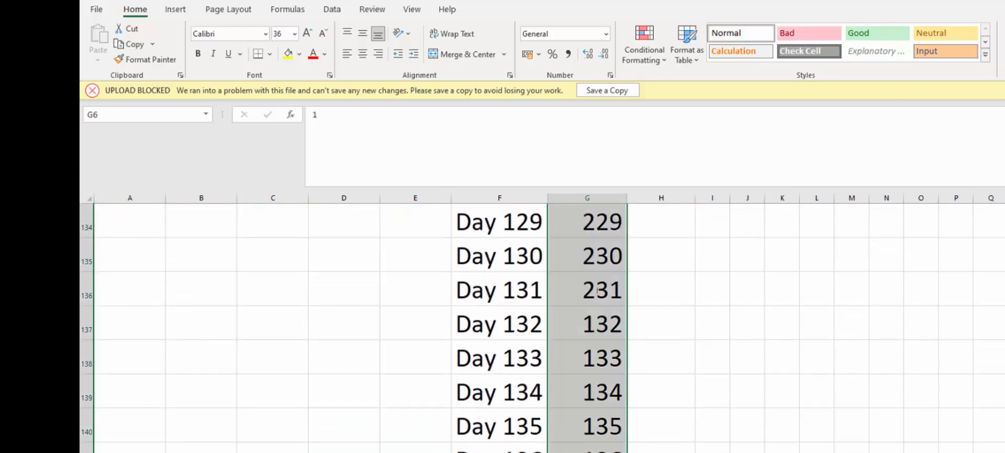
scroll(585, 325, up, 20)
scroll(586, 324, up, 20)
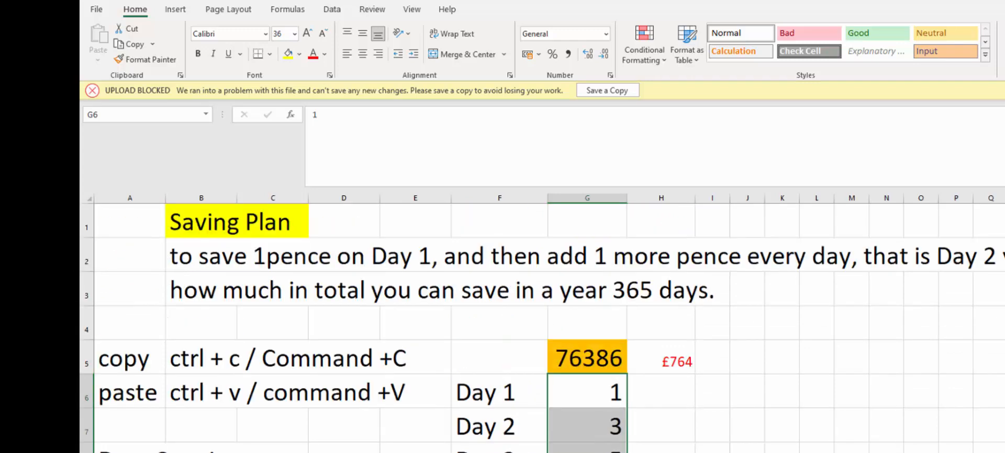
- Enter the note "VARIABLE" in L5 and "parametre .... Can change" in L6
click(602, 393)
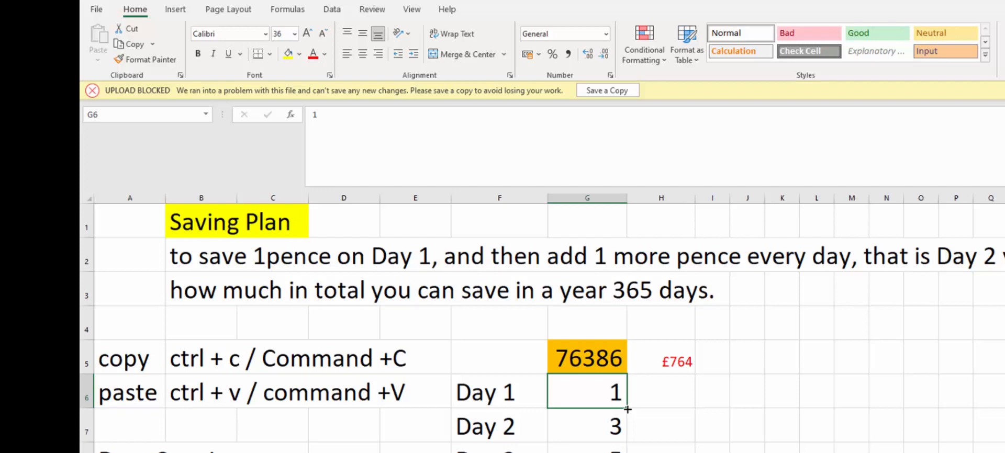
click(827, 371)
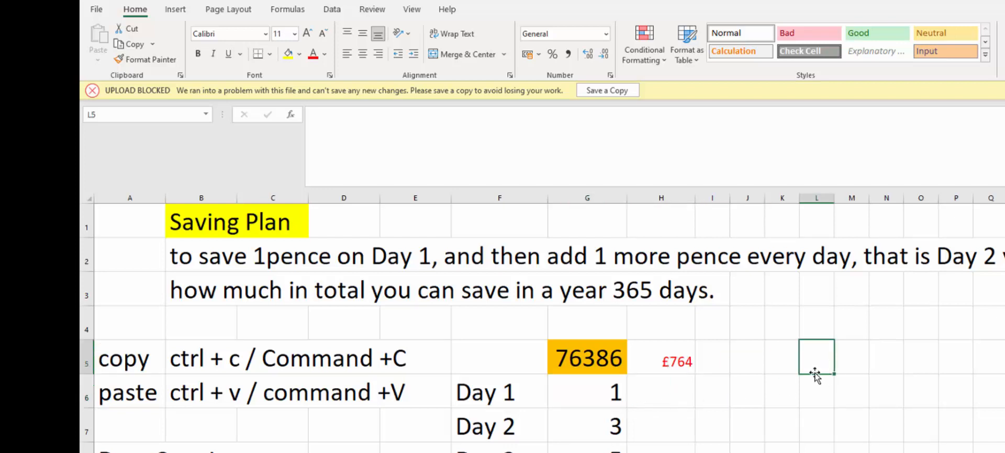
text(VARIA)
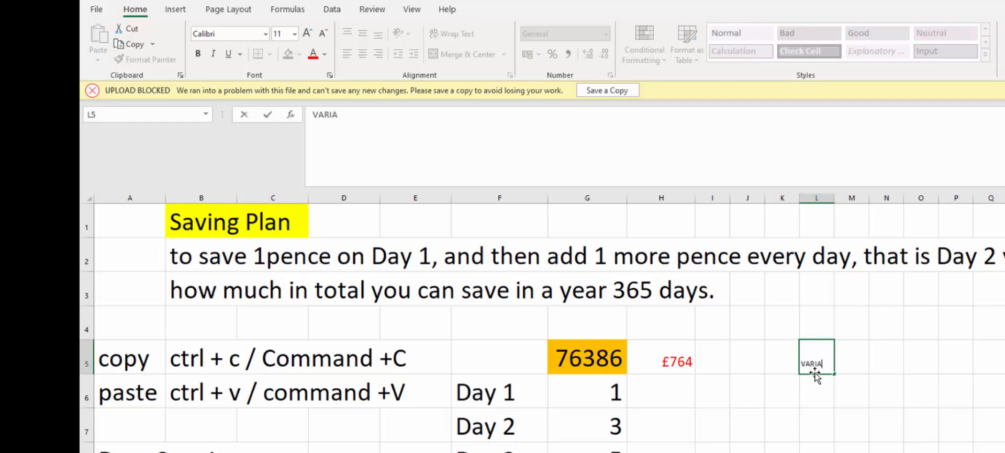
text(BLE)
key(Return)
text(par )
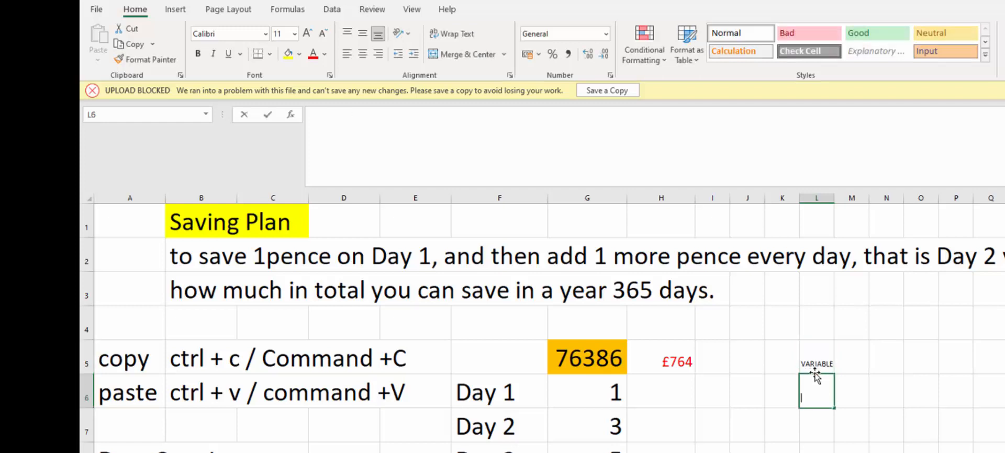
text(meter)
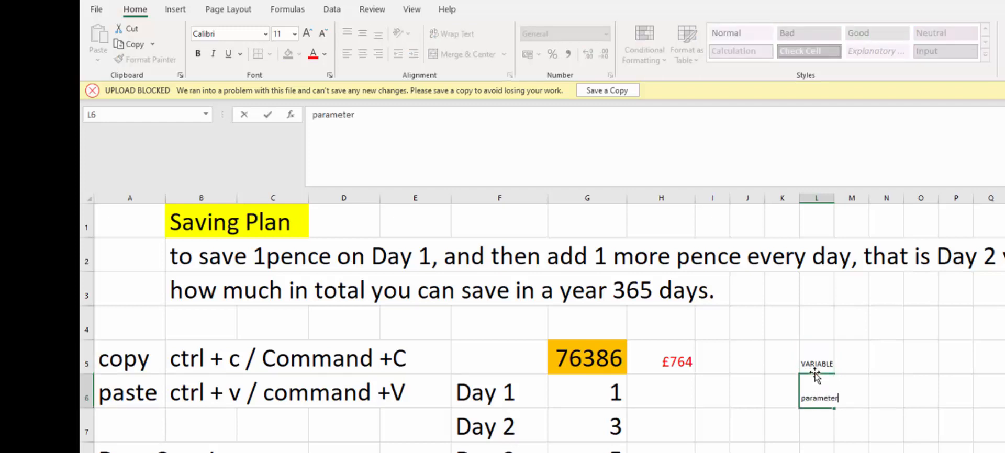
key(BackSpace)
key(BackSpace)
text(re .... Can change)
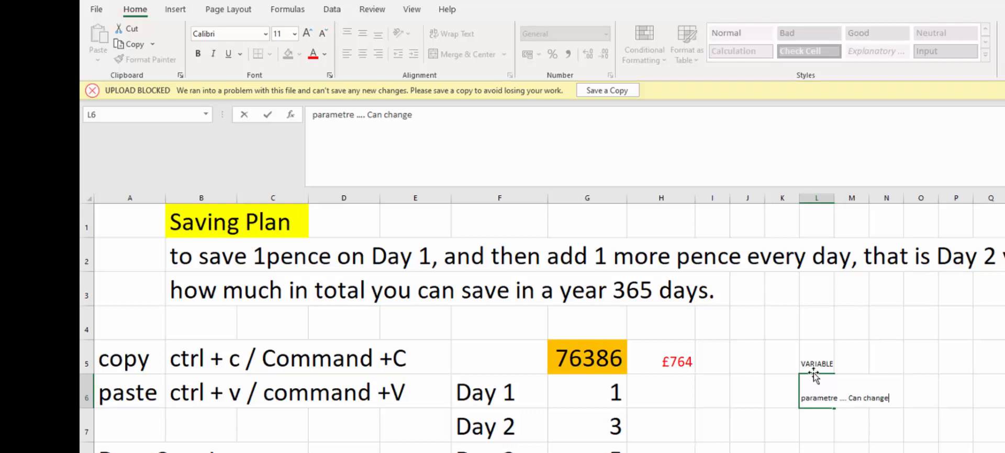
- Undo the notes entered in L5 and L6
click(800, 436)
key(ctrl+z)
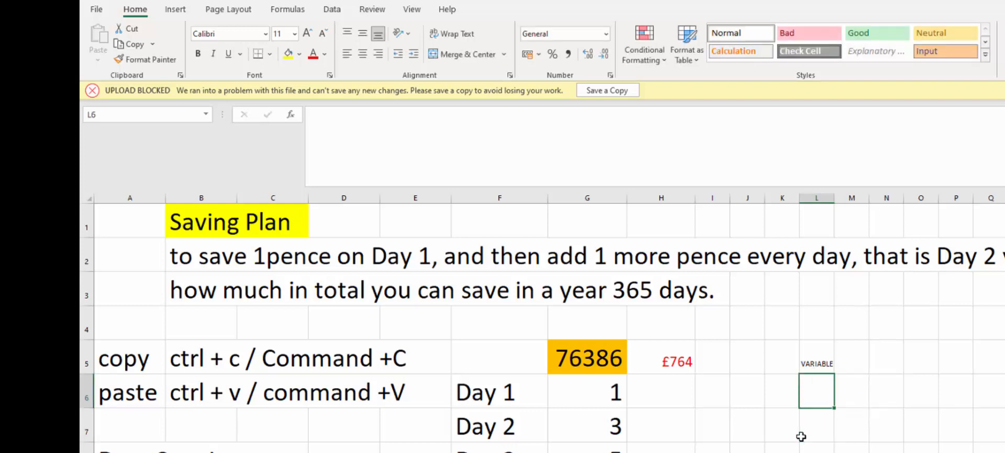
key(ctrl+z)
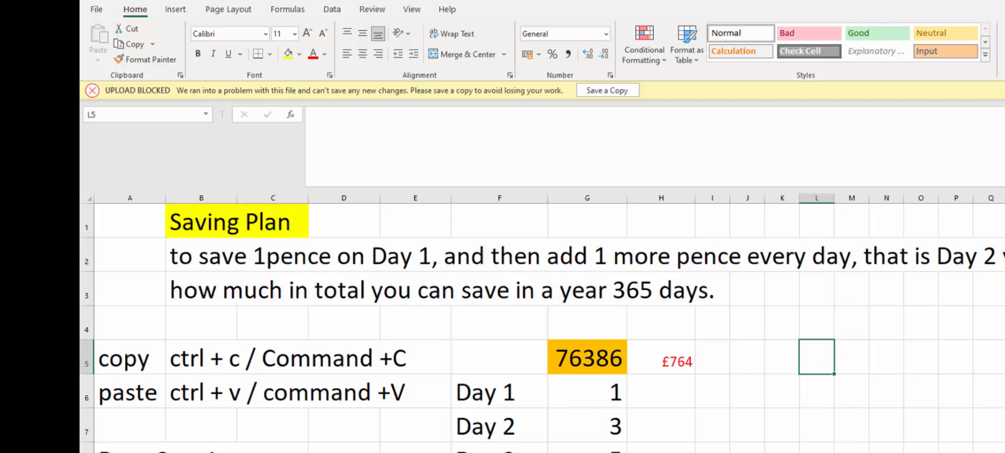
- Switch to the monthly projection worksheet and examine the daily amounts table and its Monthly Sum row
key(ctrl+Page_Down)
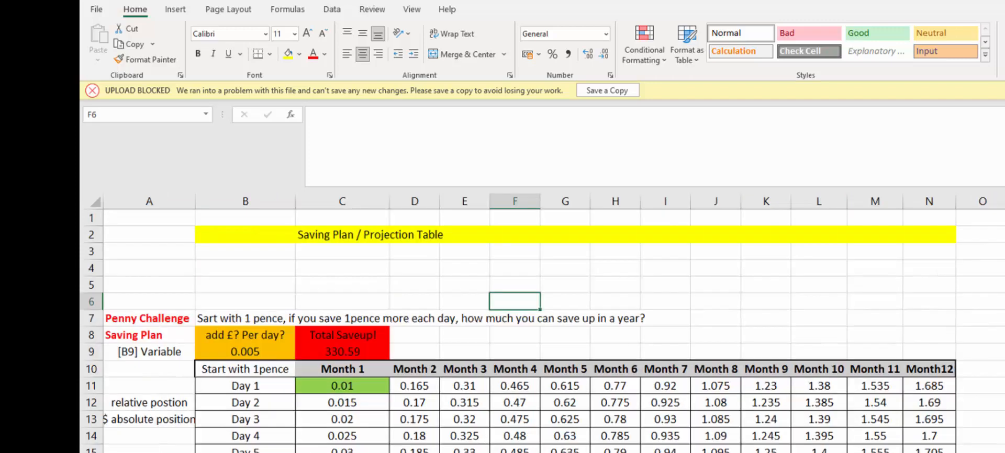
key(ctrl+Page_Down)
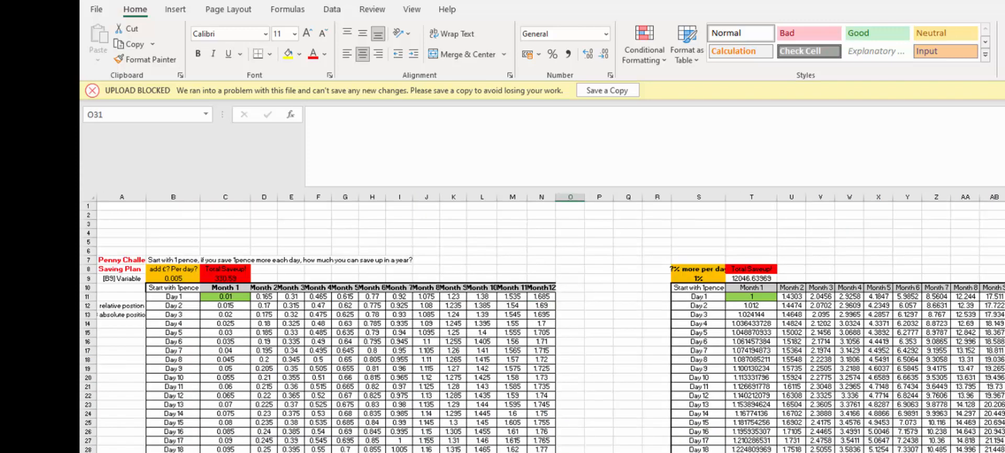
scroll(522, 413, up, 2)
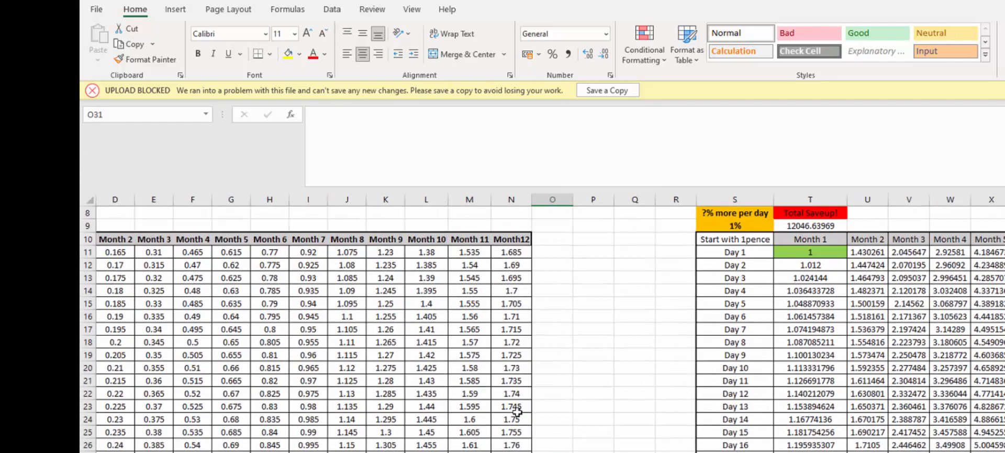
scroll(259, 448, left, 3)
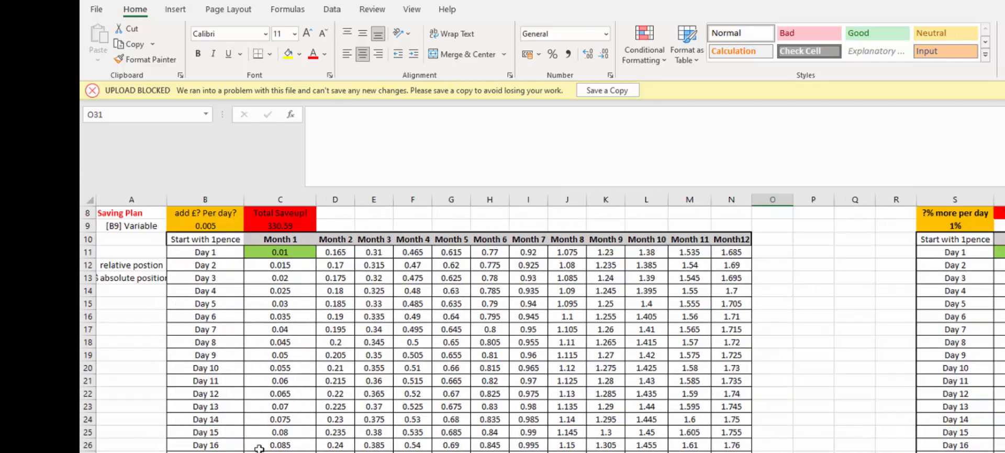
scroll(220, 419, up, 2)
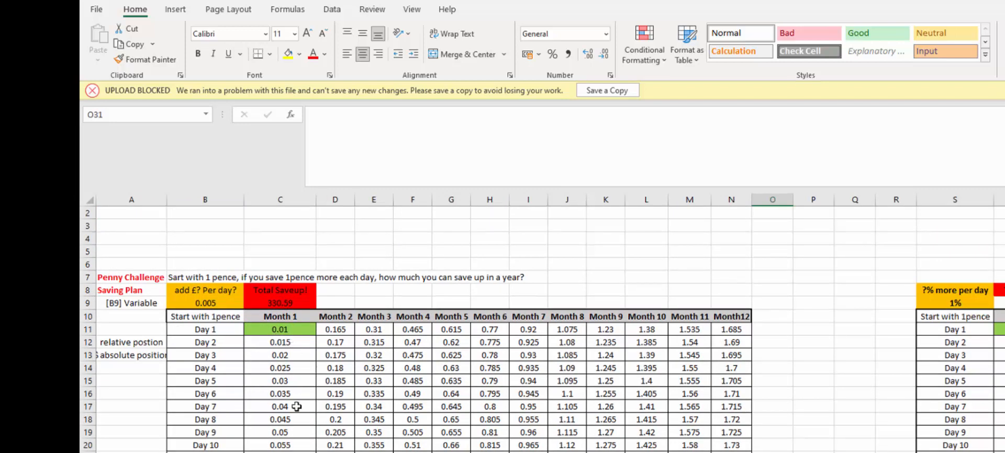
scroll(296, 408, down, 7)
click(292, 452)
scroll(293, 452, up, 3)
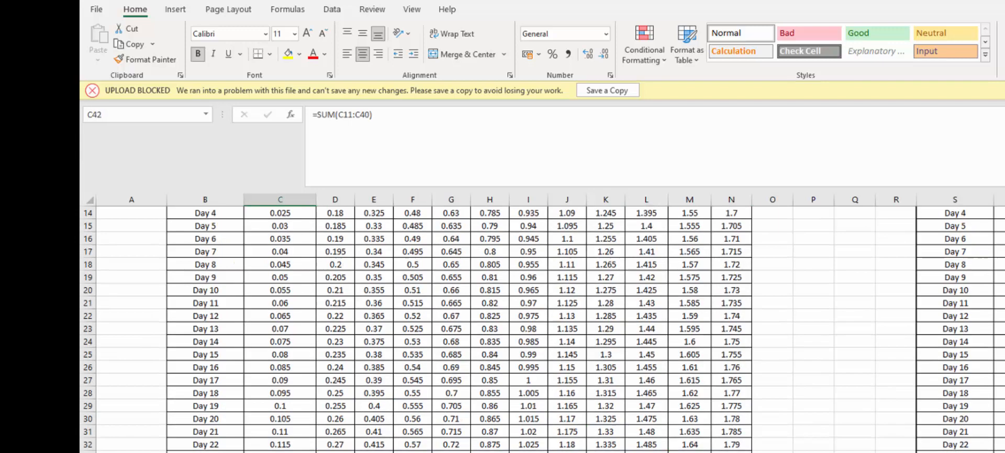
click(205, 452)
scroll(272, 338, up, 5)
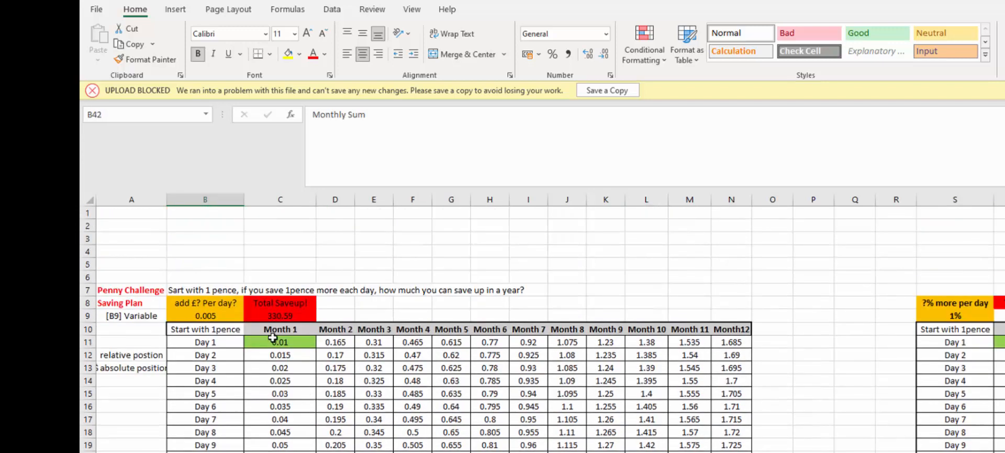
- Change the heading in C8 to "Total One Year Saveup!" and left-align it
click(279, 305)
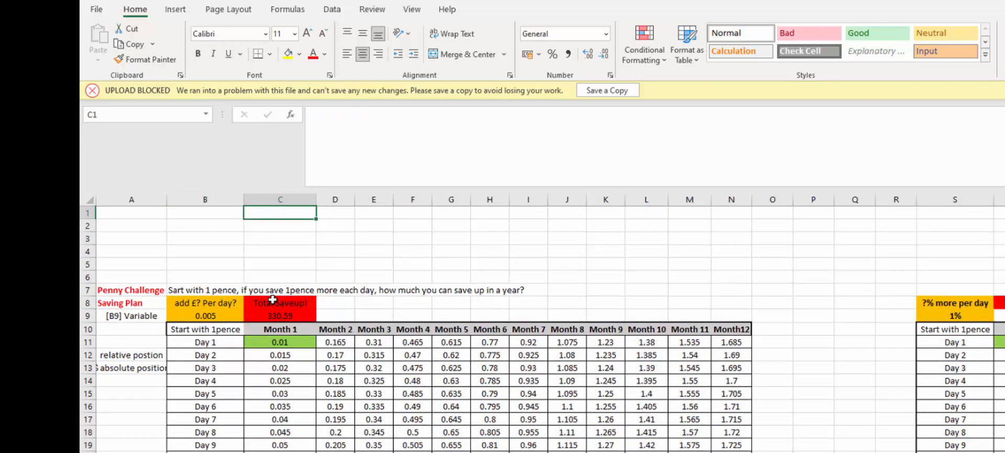
double_click(279, 306)
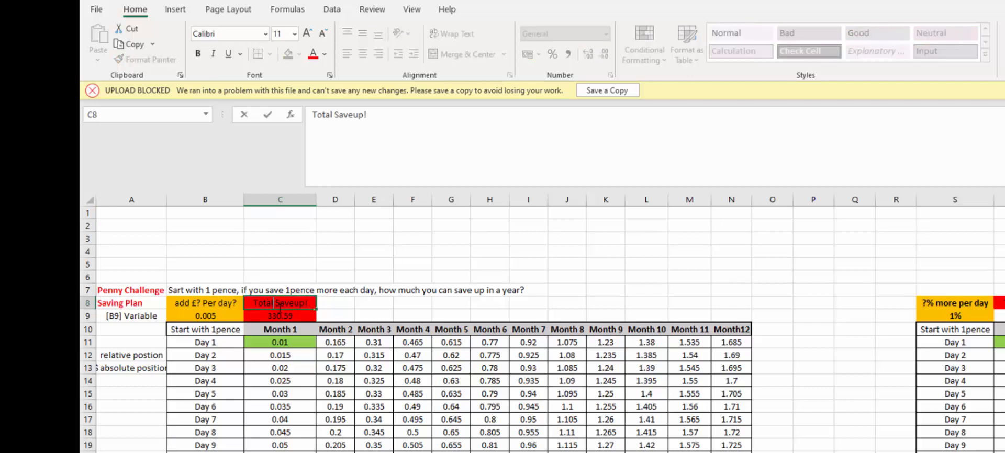
text(One Year)
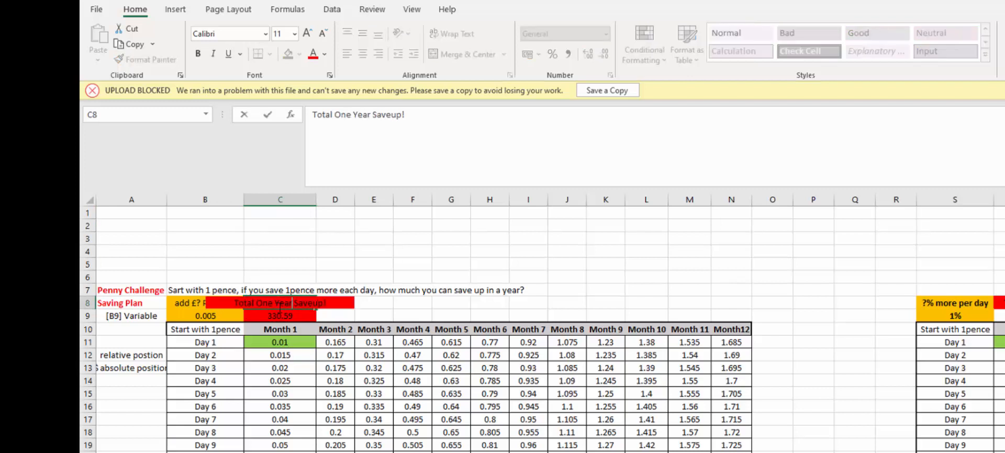
key(Return)
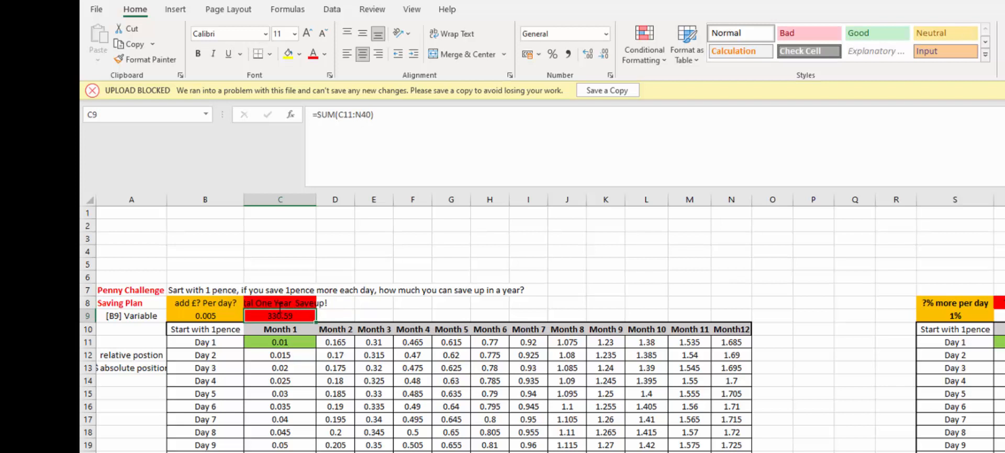
click(280, 303)
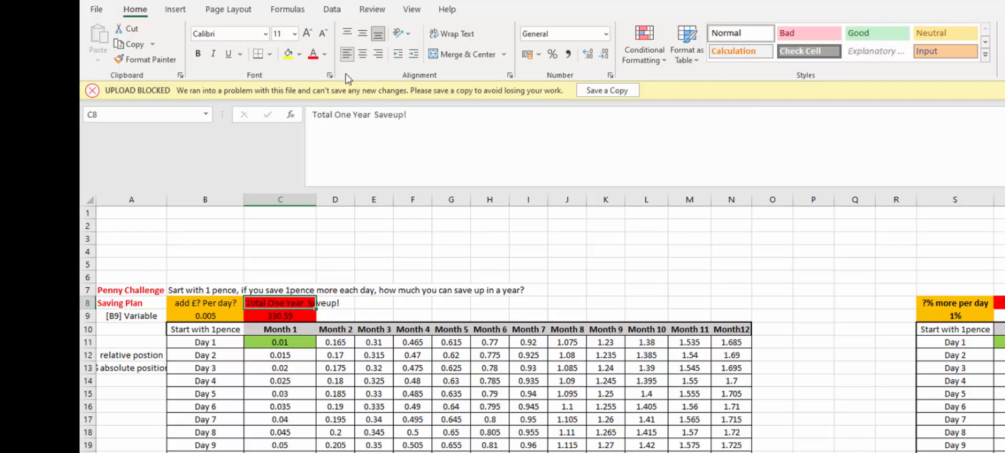
- Set the daily increase variable in B9 to 0.01
click(215, 315)
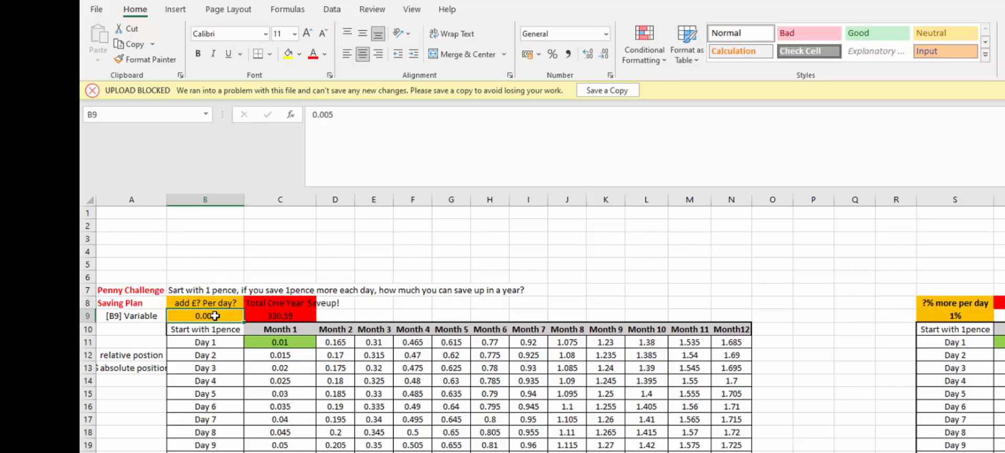
text(0.01)
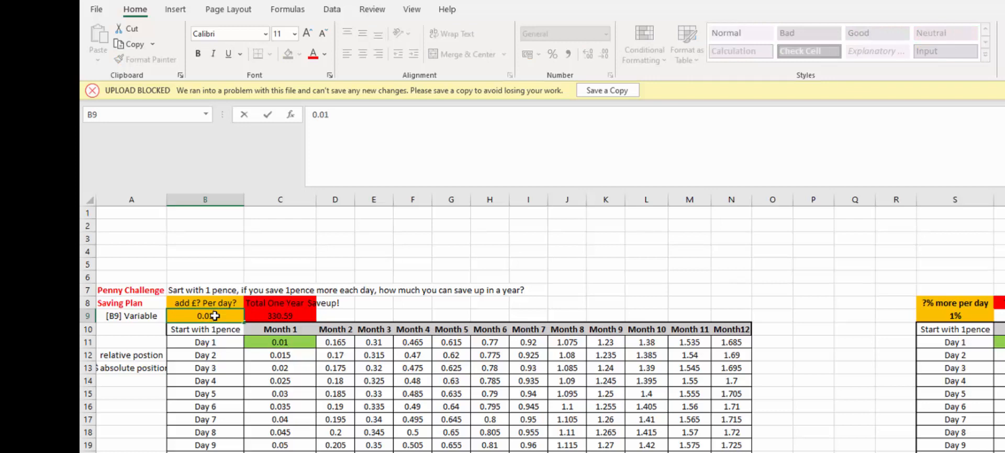
key(Return)
- Inspect the contents of the Month 1 cells for Days 1 to 3 in C11:C13
click(300, 346)
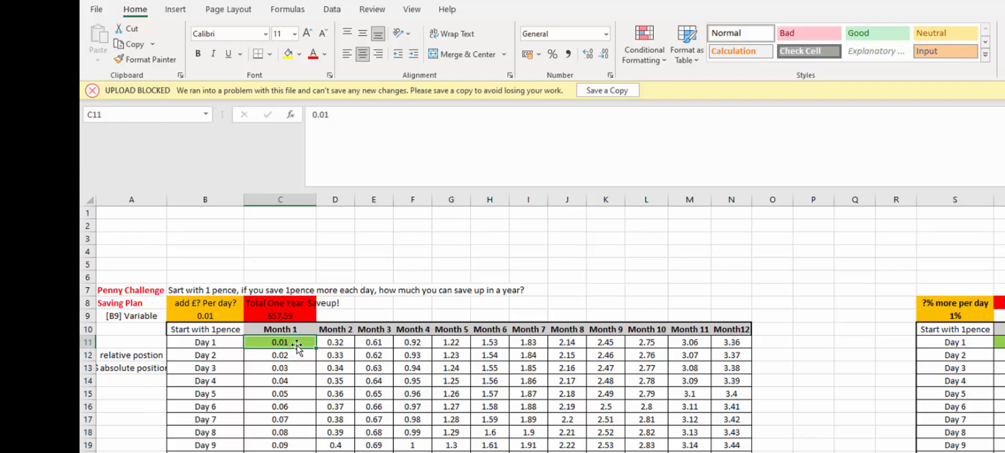
click(296, 354)
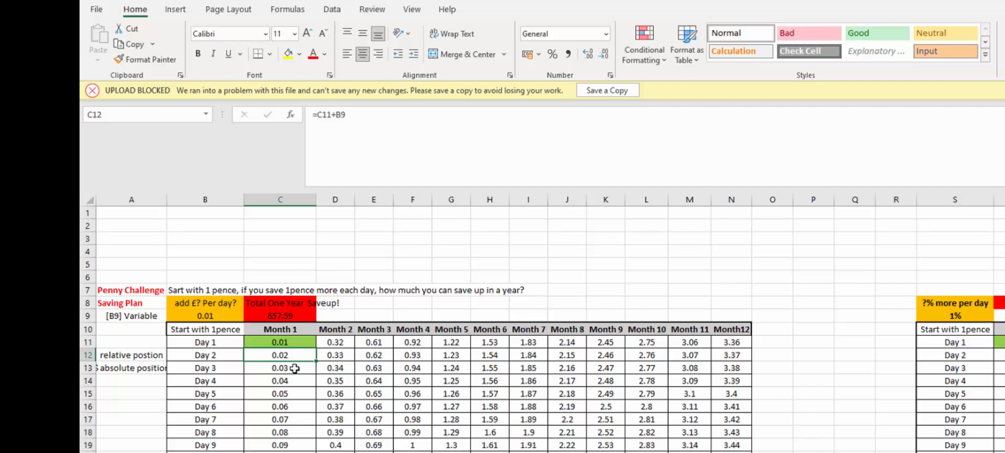
click(294, 368)
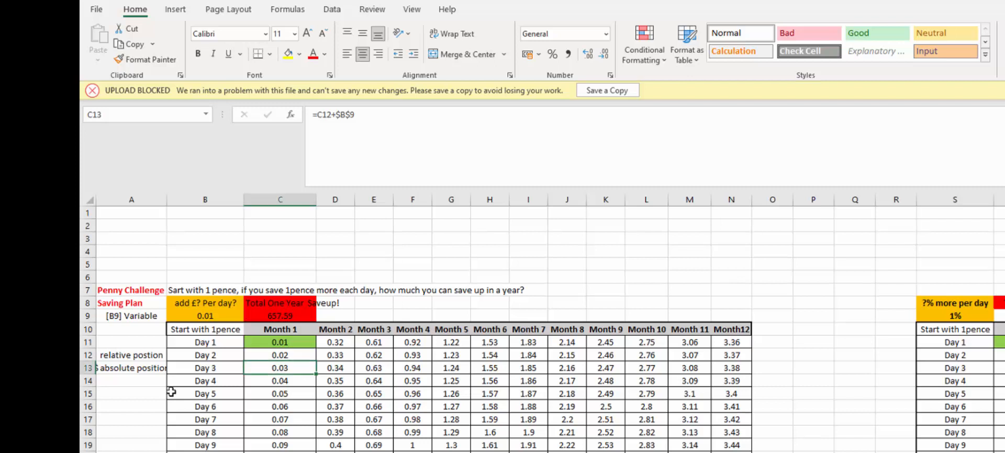
- Set the daily increase variable in B9 to 0.02
click(204, 316)
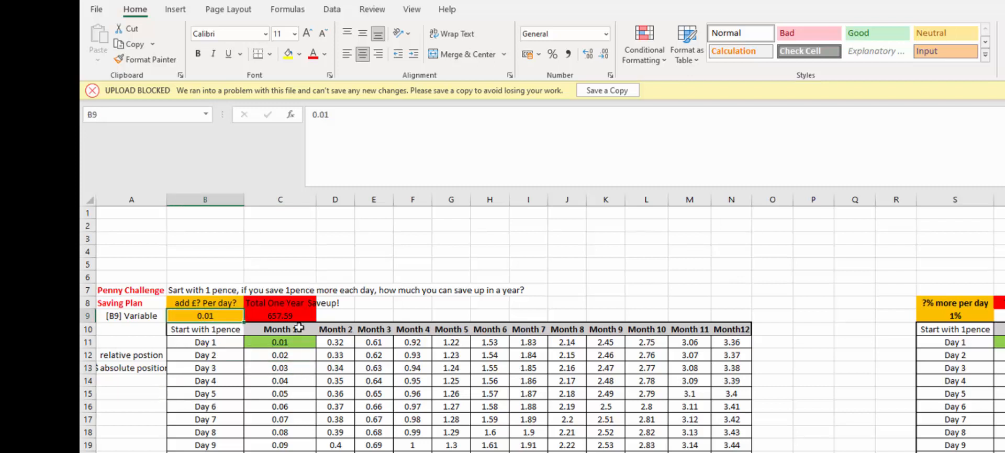
text(0.0)
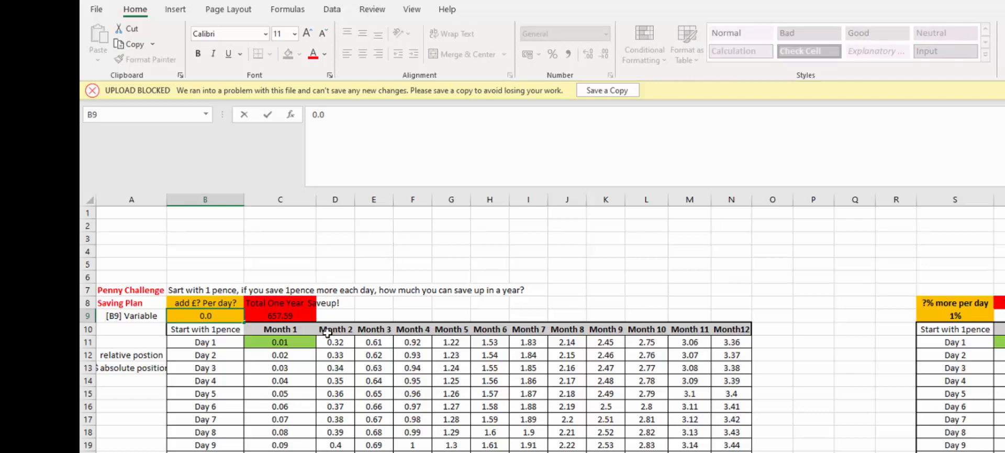
text(2)
key(Return)
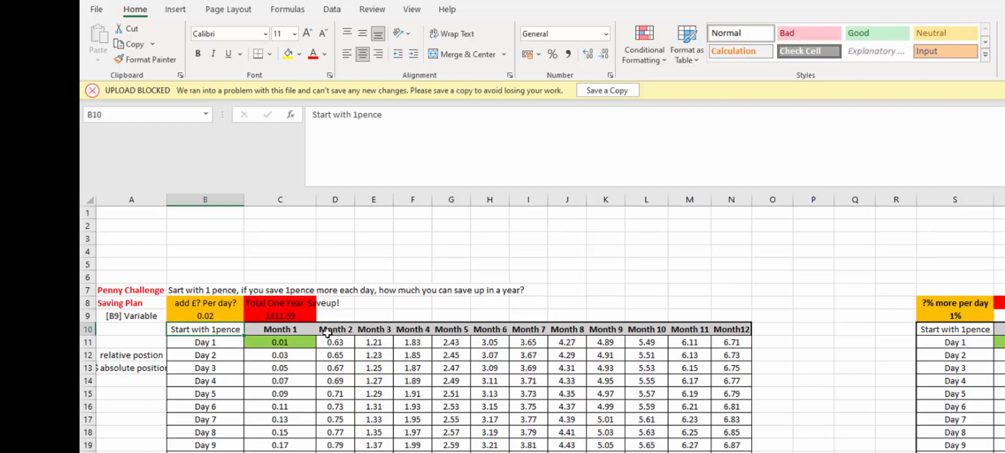
- Examine the Month 1 amounts from C11 down to C41 and the formula in the Month 10 cell L32
scroll(349, 341, down, 4)
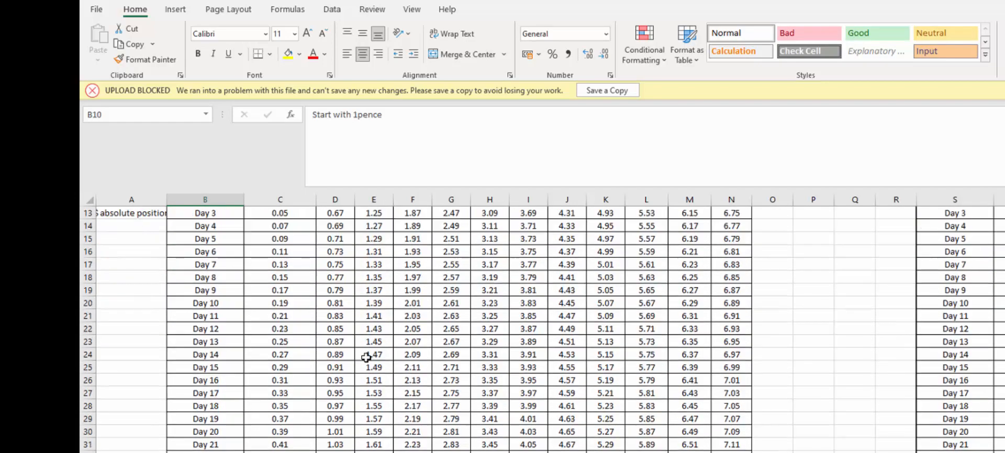
scroll(366, 358, up, 3)
ctrl+scroll(366, 358, down, 1)
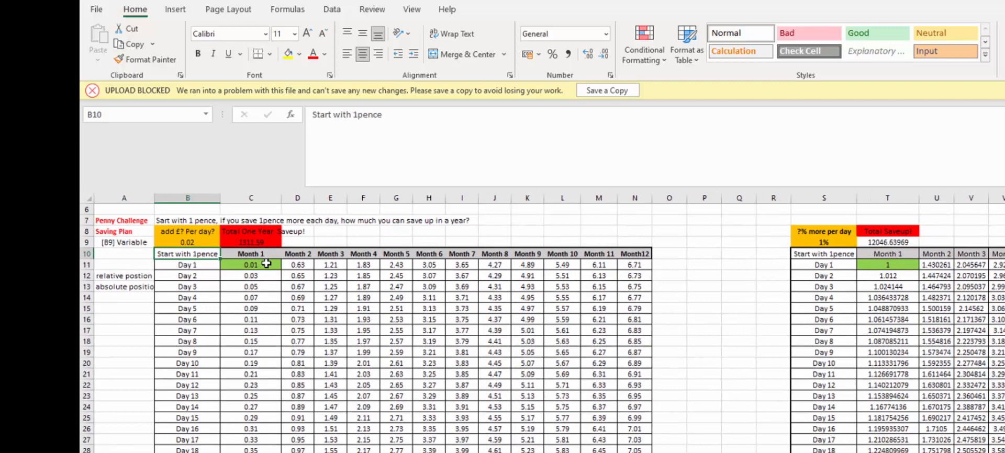
click(266, 264)
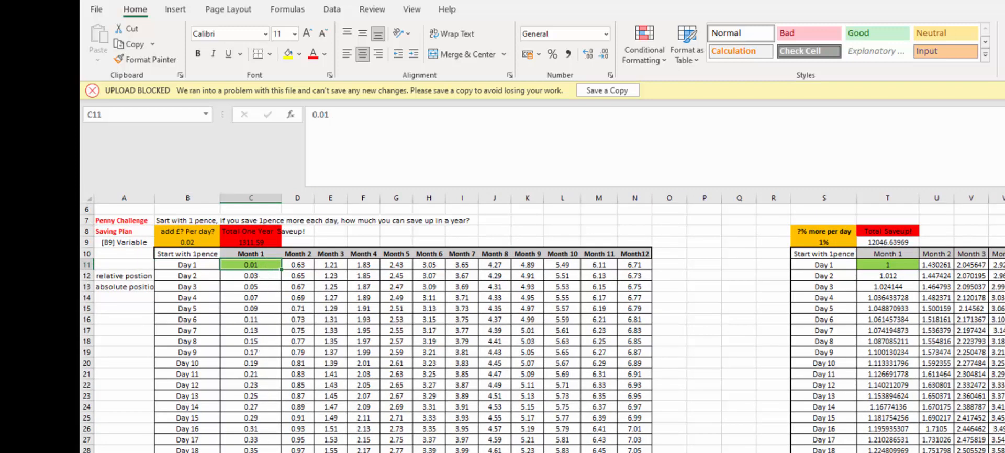
key(ctrl+Down)
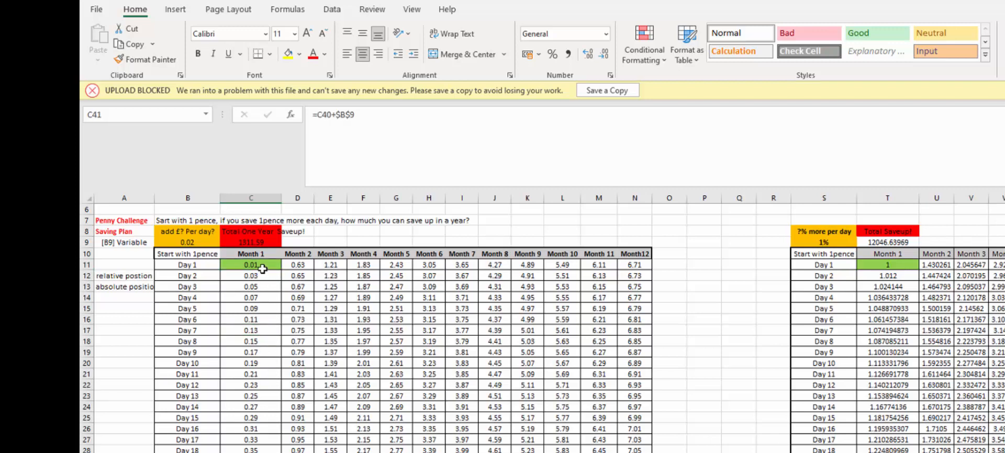
drag(262, 266, 251, 450)
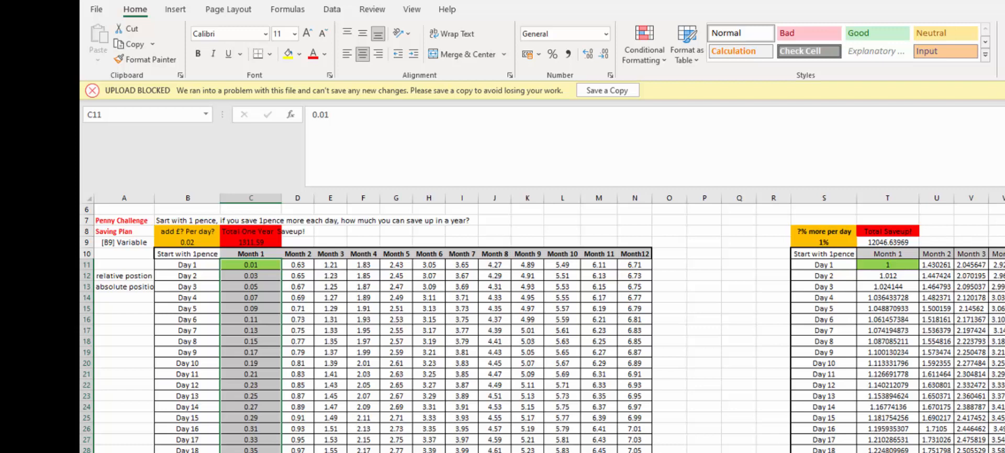
click(251, 452)
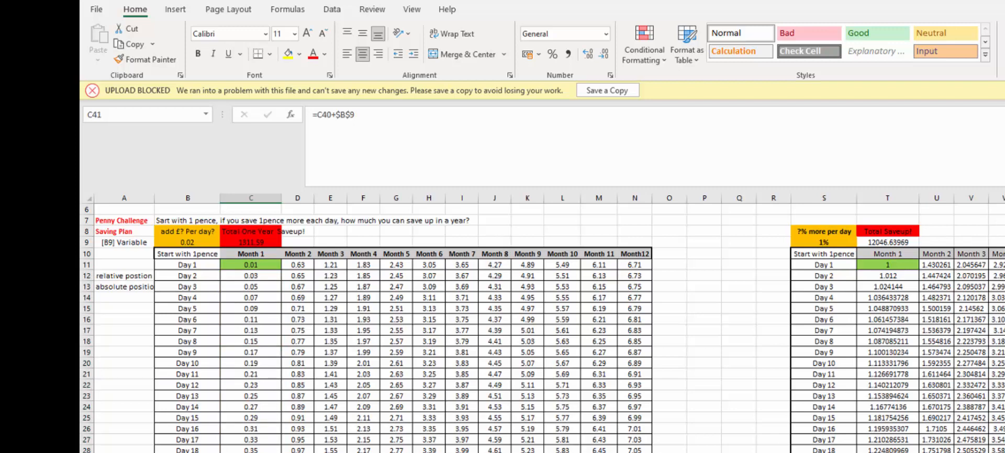
click(562, 452)
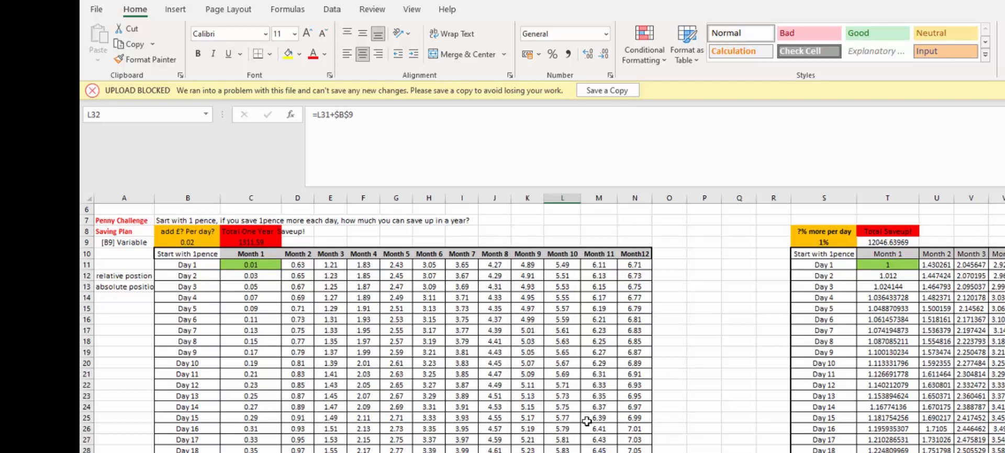
- Inspect the formulas for Month 10 Day 1 in L11, Month 12 in N41 and Month 5 Day 11 in G21
click(565, 269)
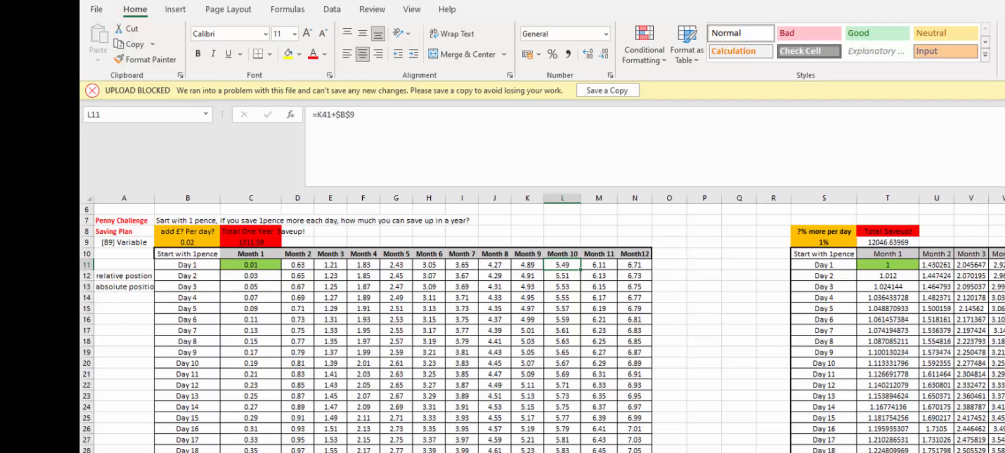
click(634, 452)
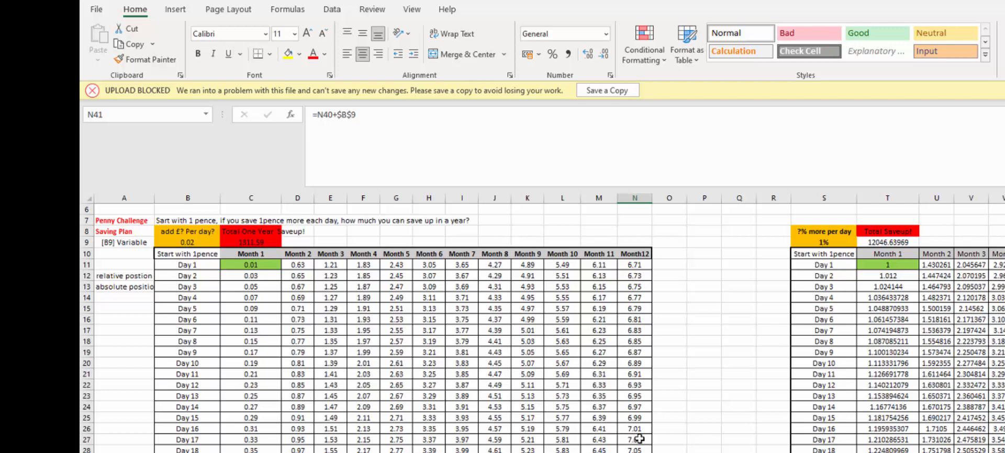
click(207, 374)
click(387, 375)
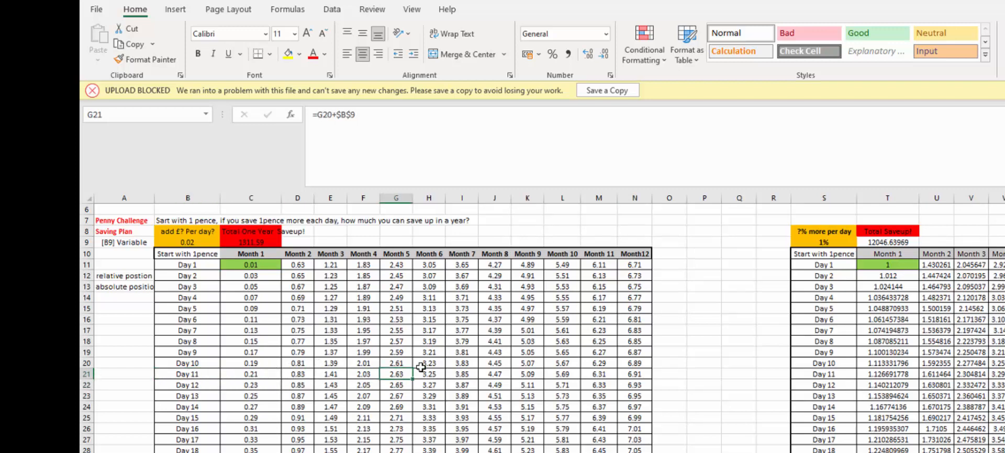
- Autofit column C to its contents and make the yearly savings total in C9 bold
double_click(282, 198)
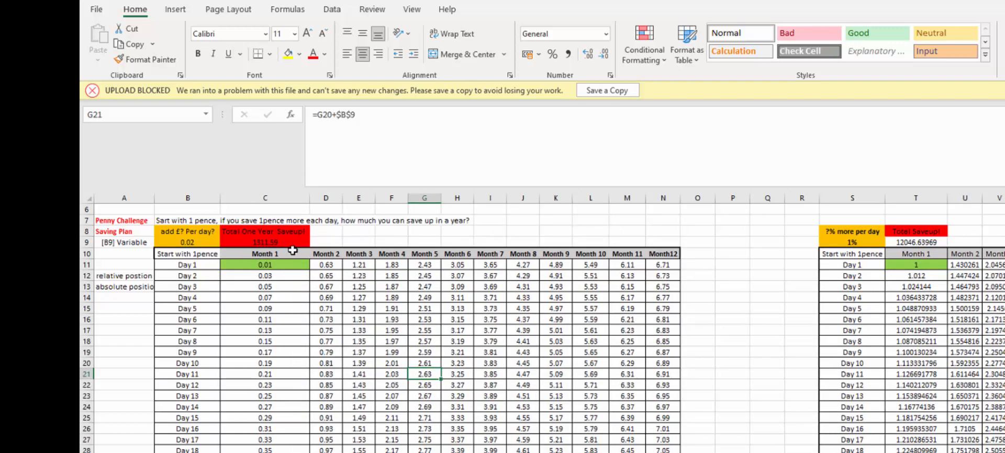
click(292, 244)
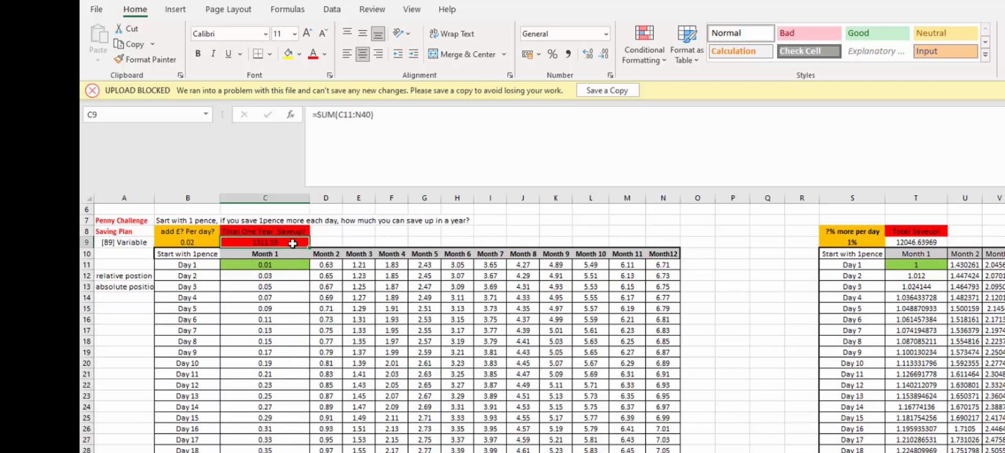
click(198, 54)
- Set the daily increase variable in B9 to 0.01
click(188, 242)
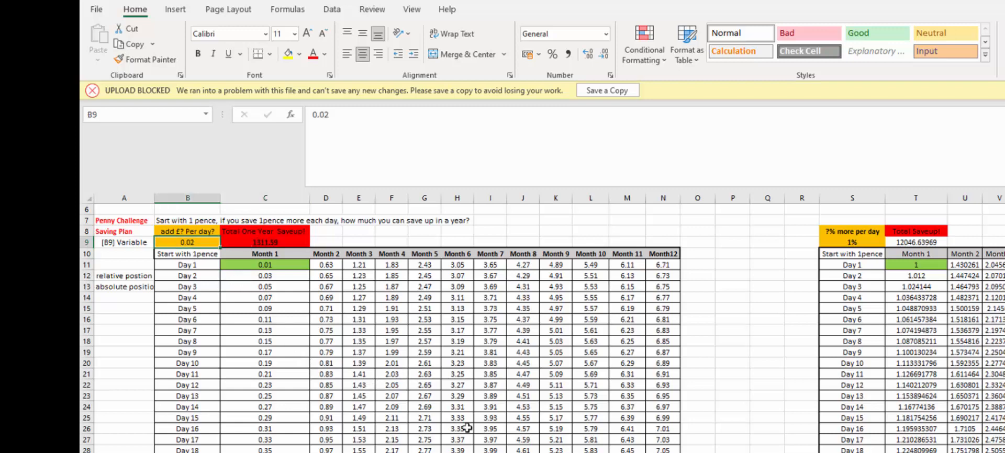
click(585, 277)
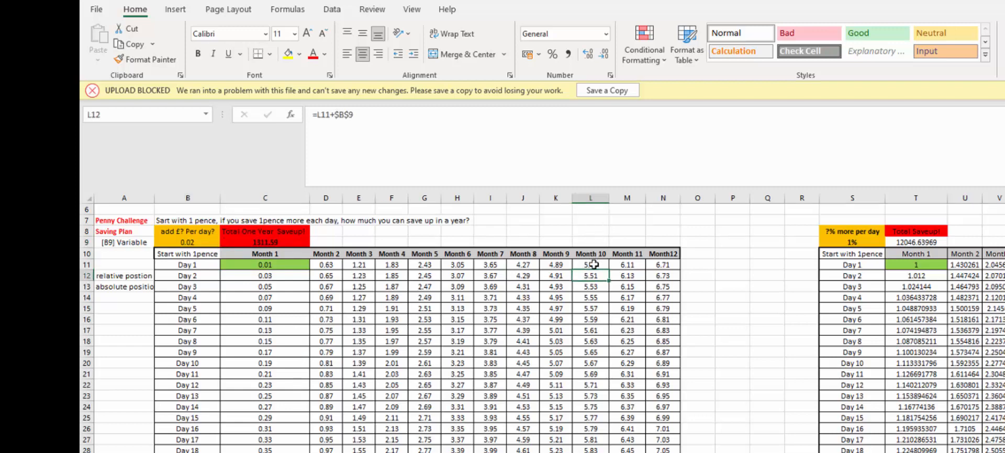
click(189, 241)
text(0.01)
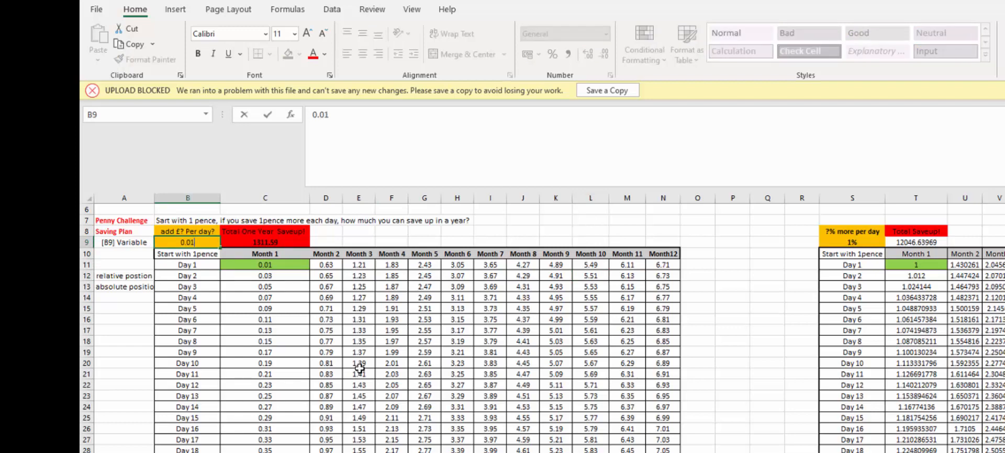
key(Return)
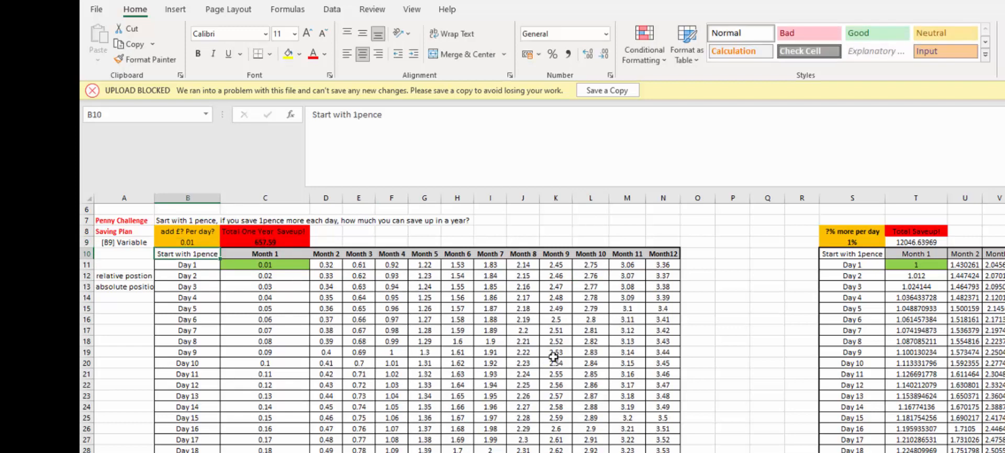
- Set the daily increase variable in B9 to 0.015
click(555, 352)
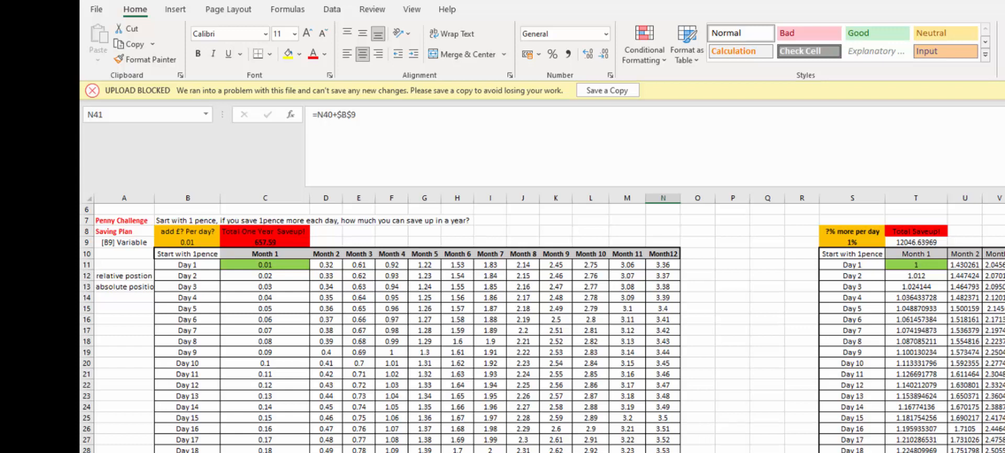
click(207, 241)
double_click(208, 242)
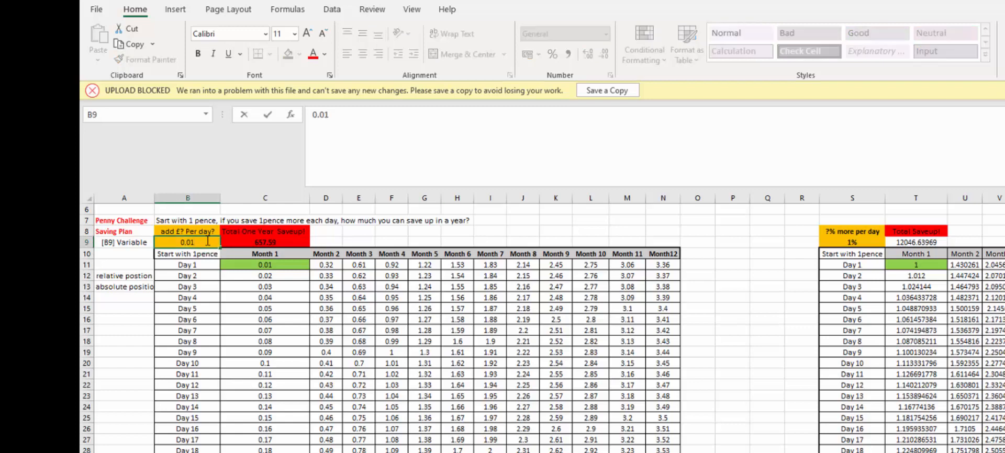
text(5)
key(Return)
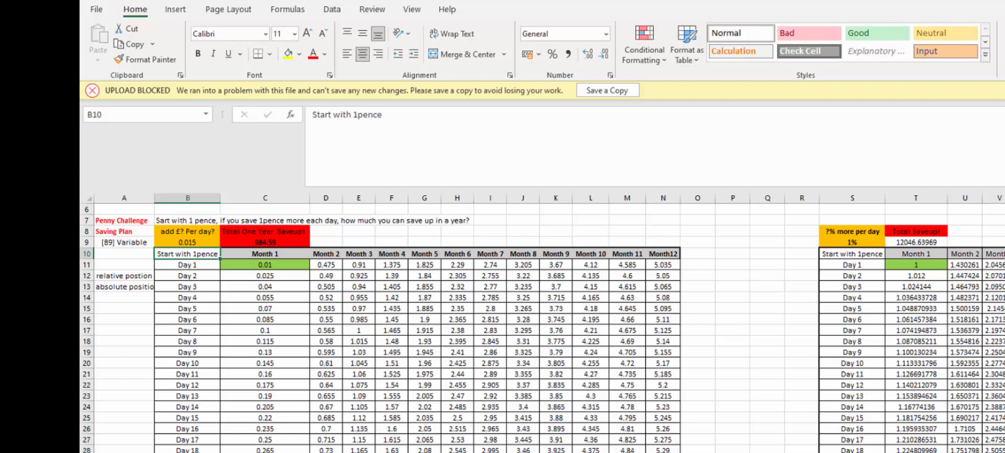
- Examine the last Month 12 amount in N41, the starting amount in C11 and the monthly SUM formulas in C42 and D42
click(663, 452)
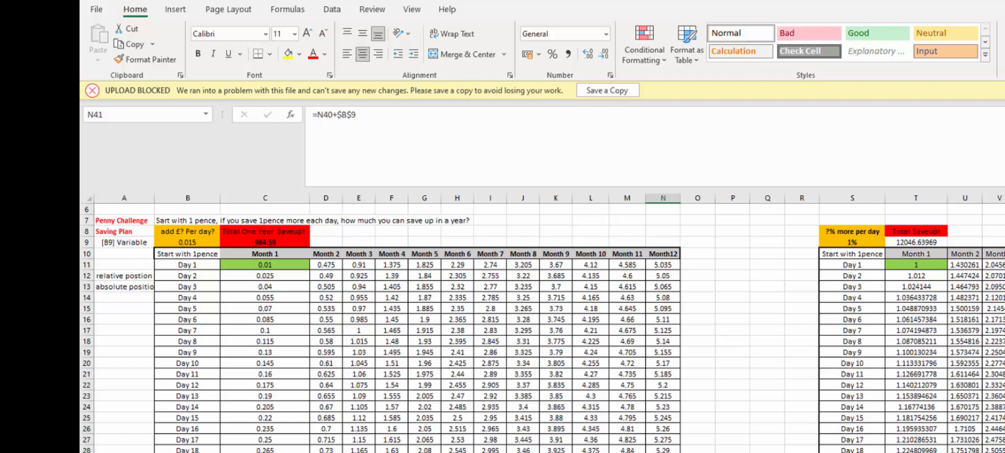
click(276, 452)
click(274, 265)
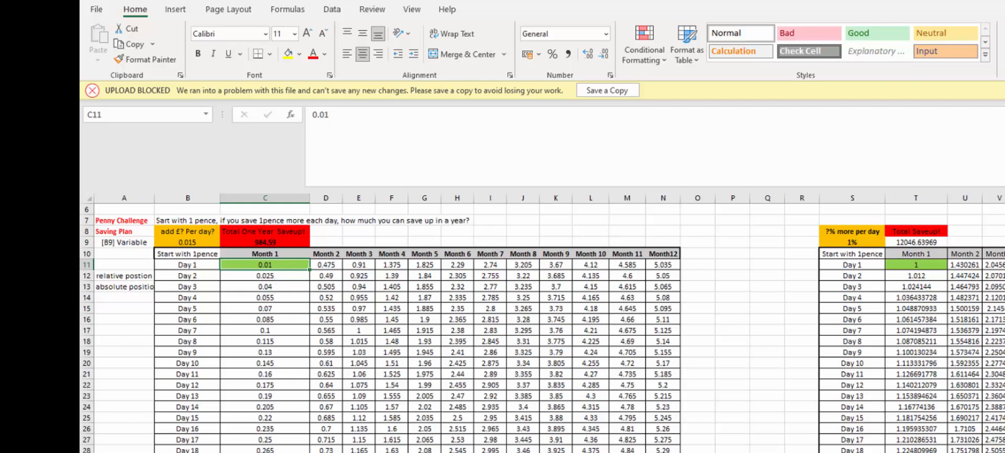
click(282, 452)
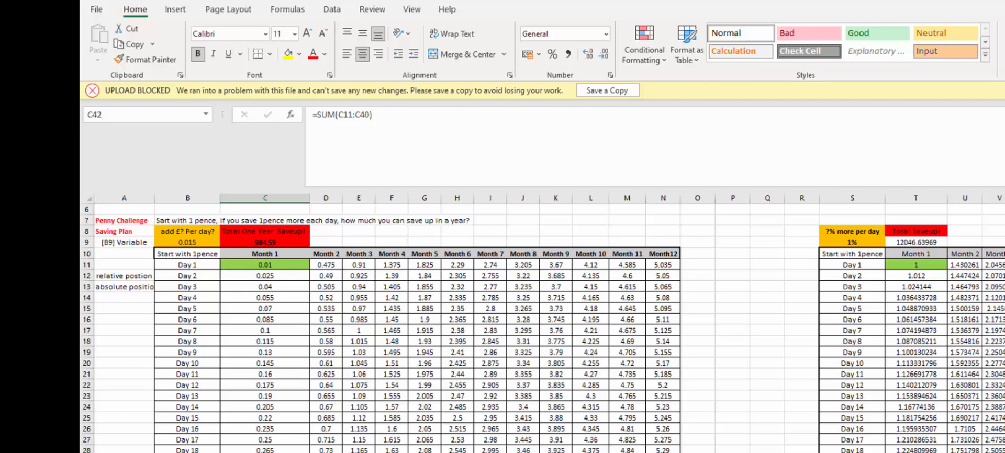
key(Right)
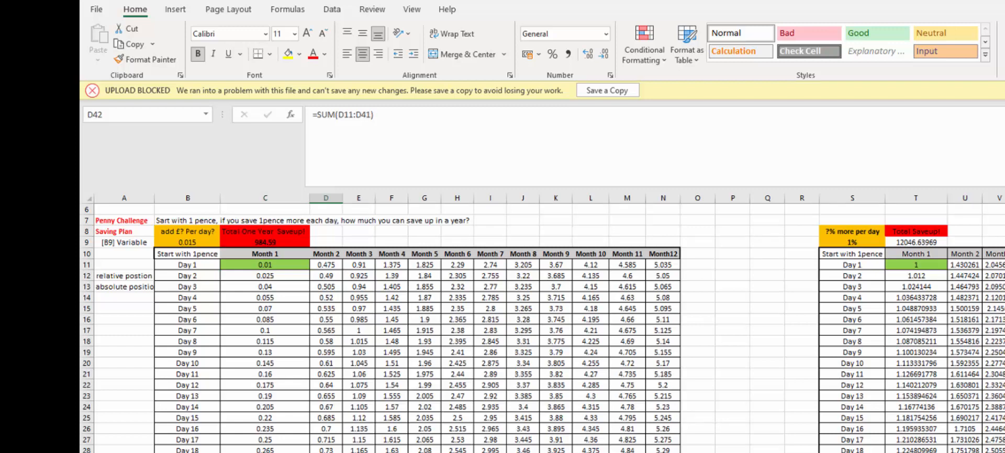
- Review the Day 4 formula in C14 and the one-year savings total formula in C9
click(238, 296)
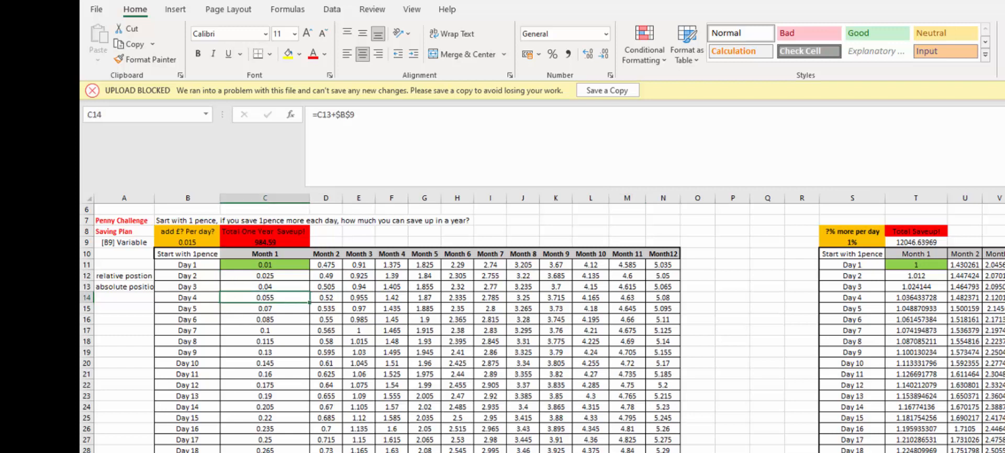
scroll(361, 449, up, 1)
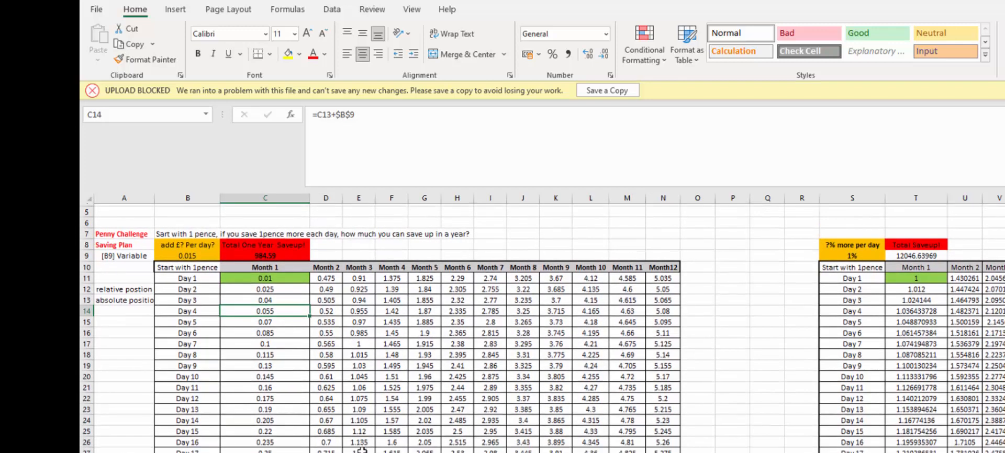
scroll(361, 449, down, 2)
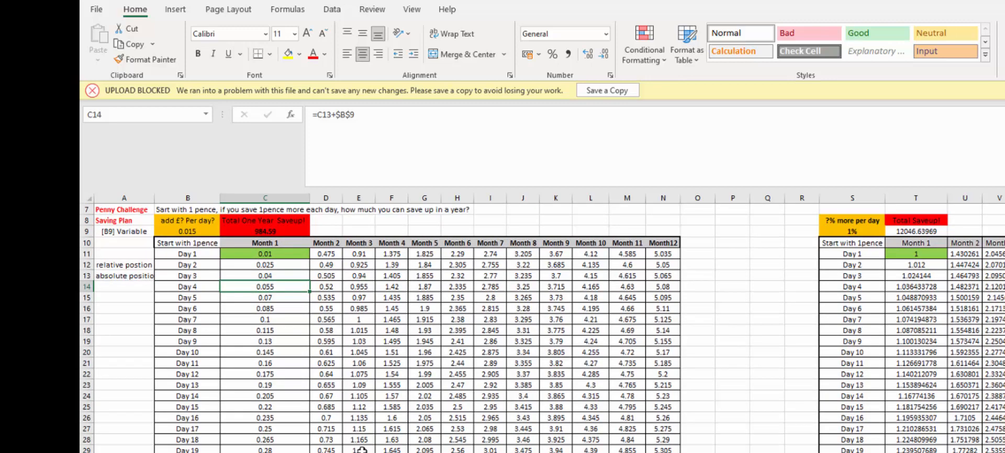
scroll(361, 449, up, 3)
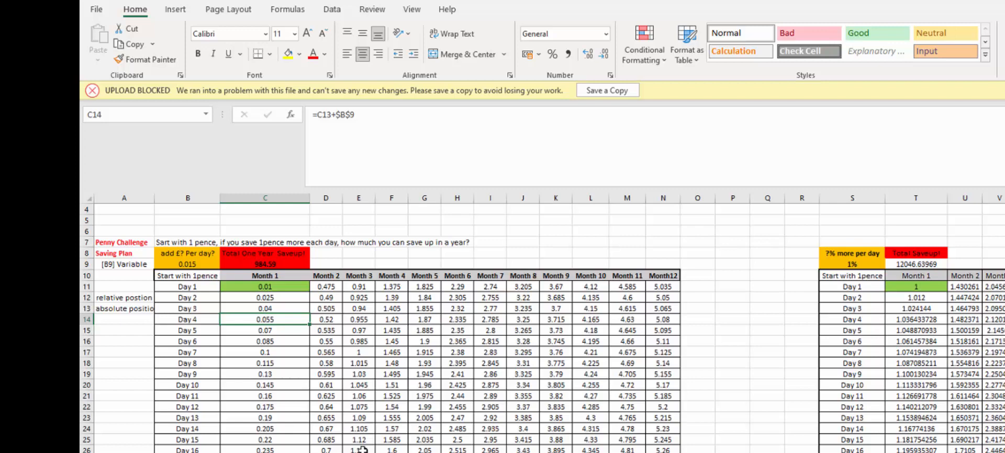
click(296, 265)
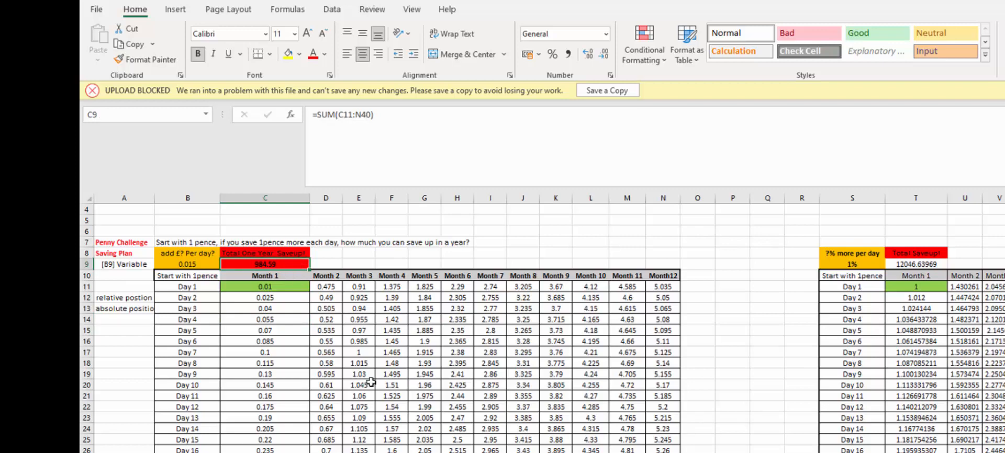
- Examine the daily saving formulas and the one-year total formula in the Penny Challenge table
click(329, 365)
click(460, 365)
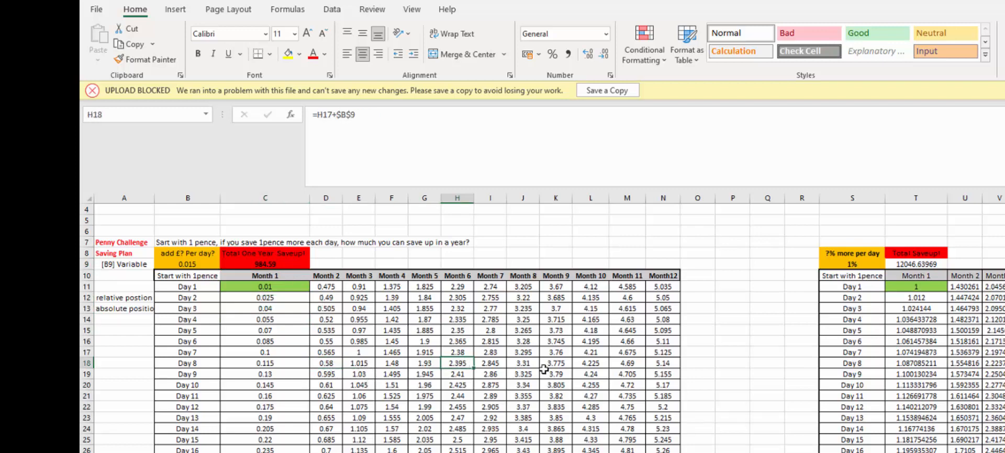
click(547, 373)
click(276, 264)
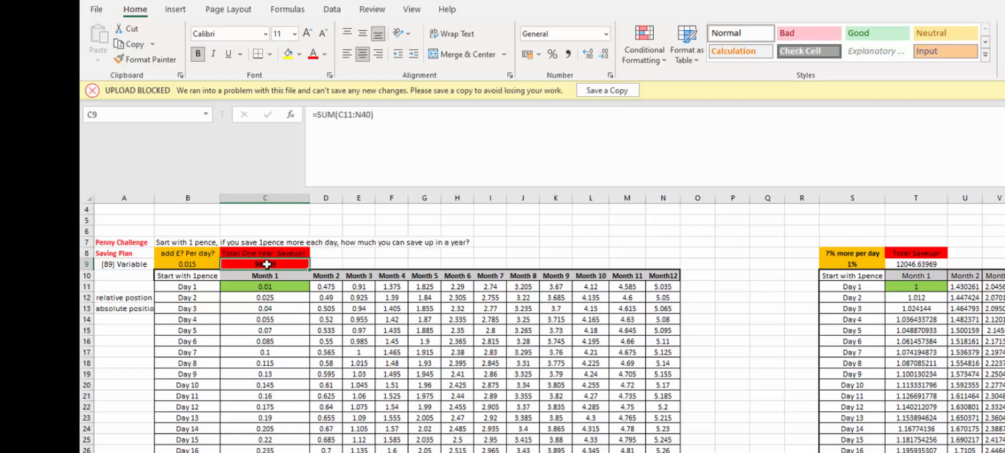
click(269, 308)
click(268, 419)
click(267, 452)
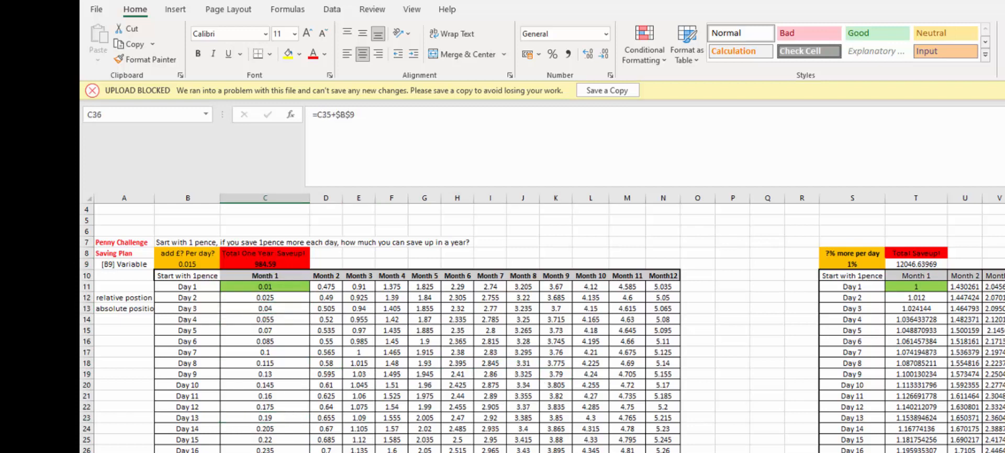
scroll(542, 328, down, 1)
scroll(542, 328, up, 1)
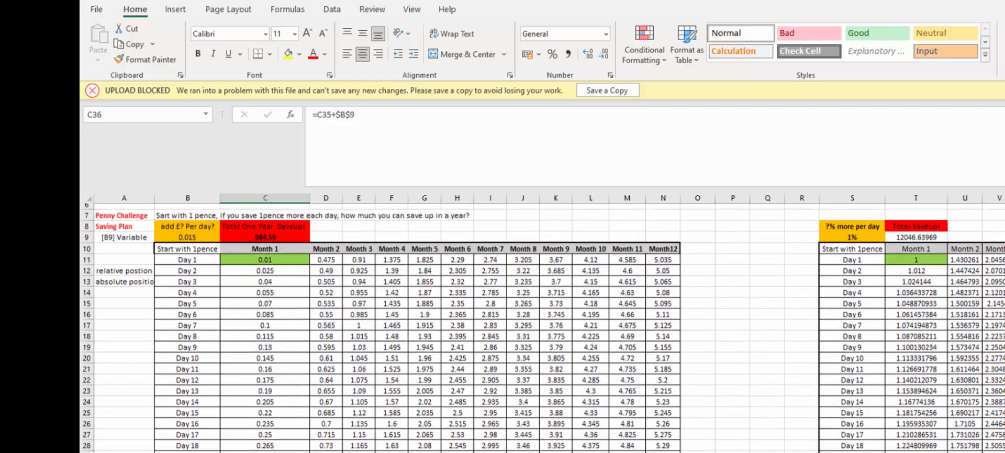
scroll(542, 328, down, 1)
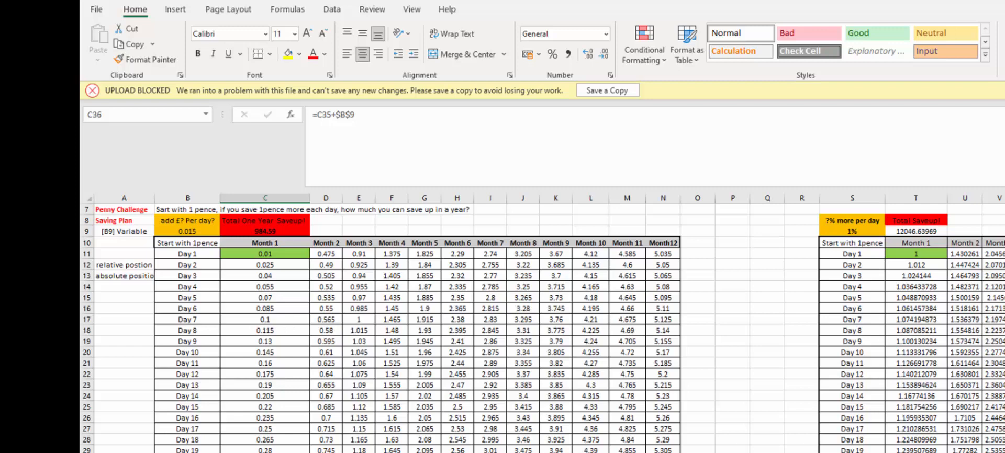
scroll(543, 328, up, 1)
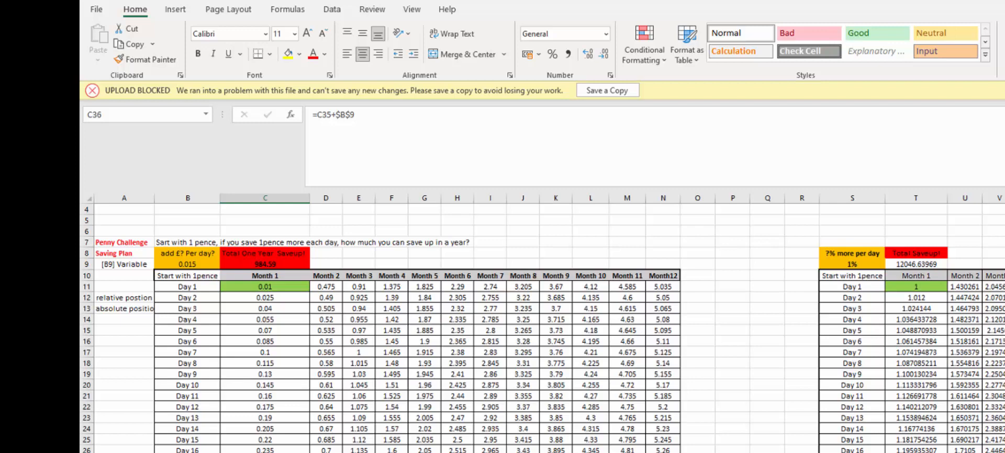
click(265, 452)
scroll(542, 327, down, 1)
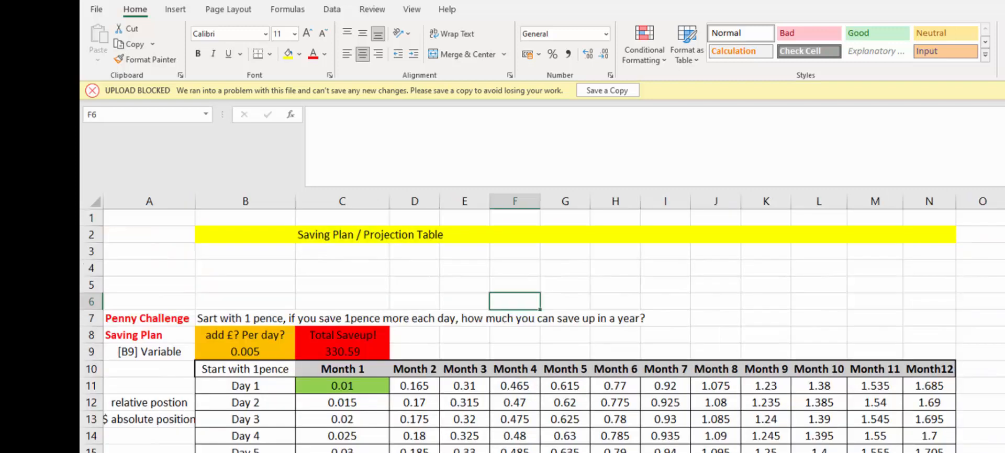
scroll(542, 330, down, 1)
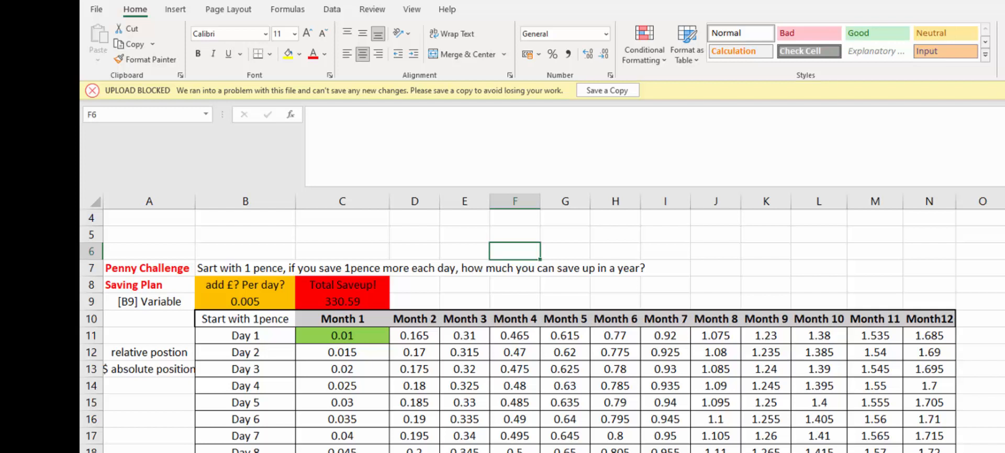
- Clear all daily amounts from Month 1 to Month 12 in the saving plan table, starting at C11
click(245, 451)
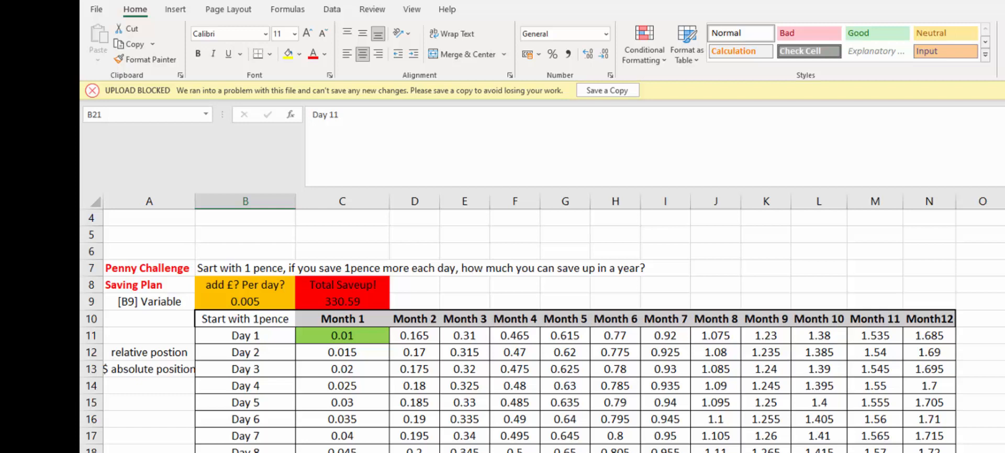
click(348, 452)
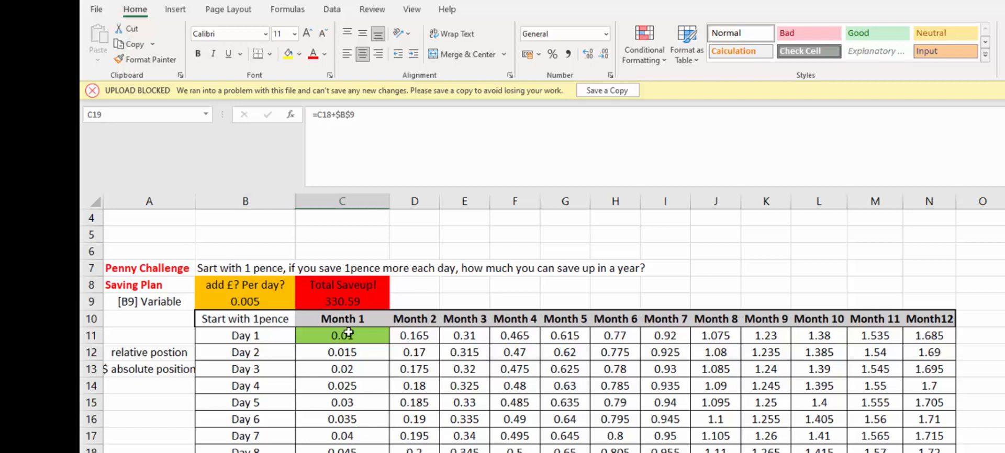
drag(348, 332, 711, 446)
scroll(711, 445, down, 4)
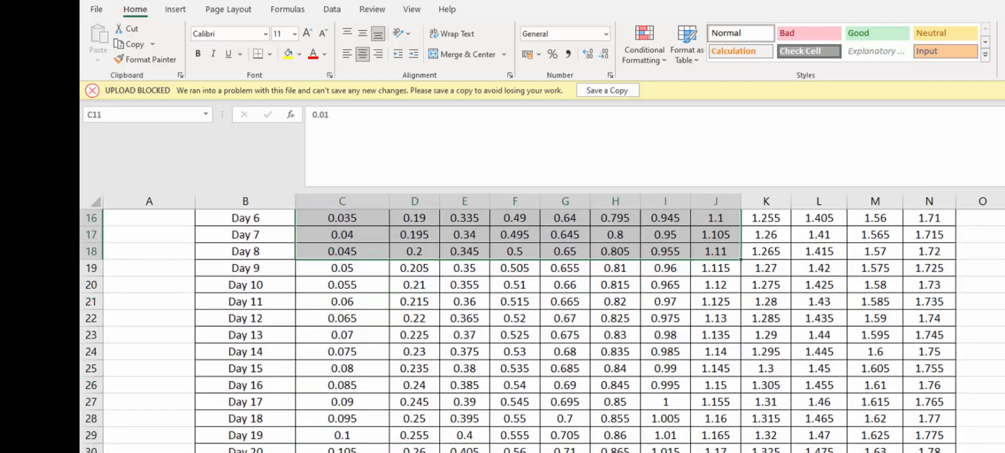
scroll(712, 446, down, 3)
shift+click(929, 452)
key(Delete)
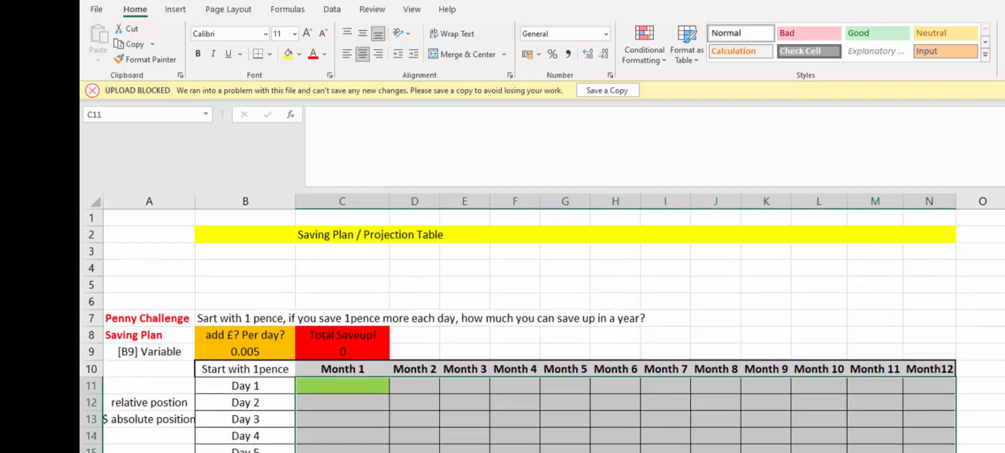
click(360, 433)
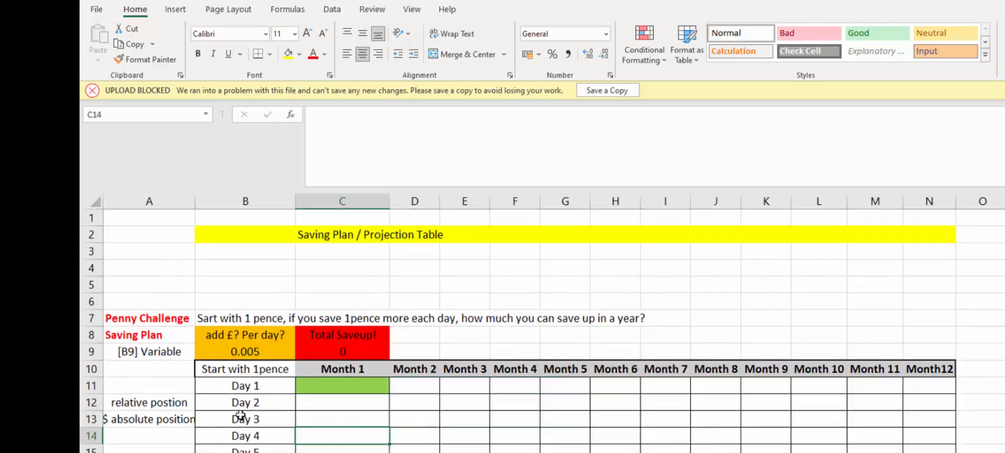
- Set the daily increment in B9 to 0.01 and fit column A's width to its text
click(252, 352)
text(0.01)
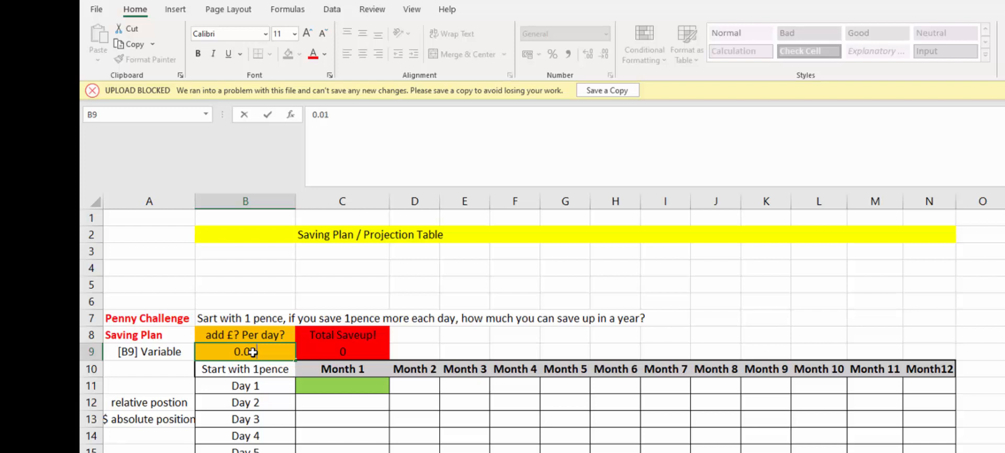
key(Return)
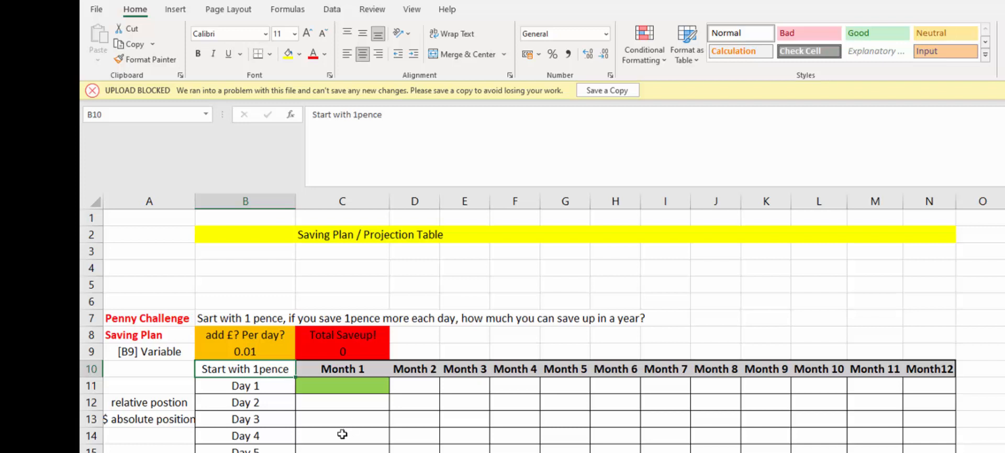
double_click(195, 200)
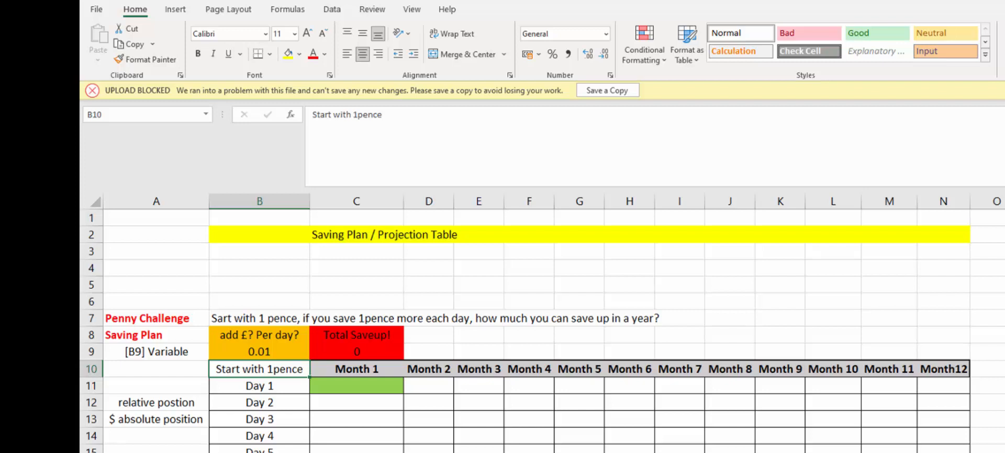
- Replace the table's corner label in B10 with "Principal"
drag(250, 369, 953, 369)
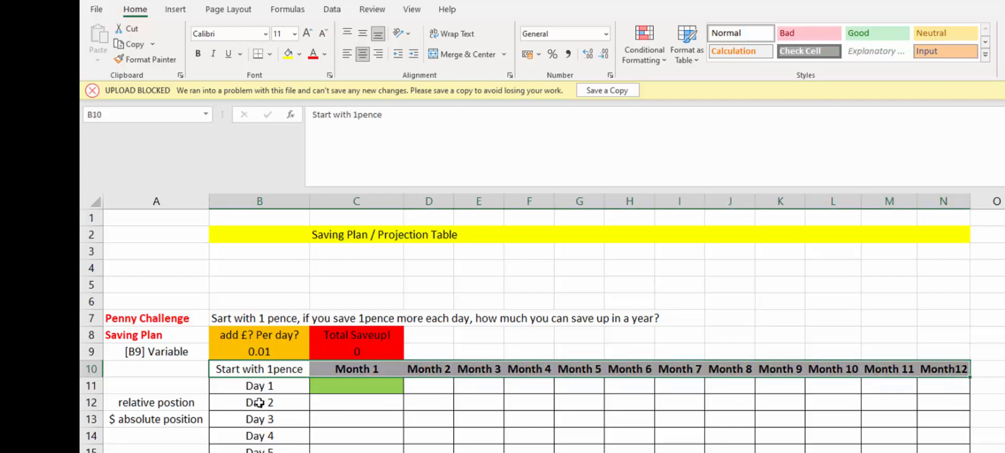
click(269, 369)
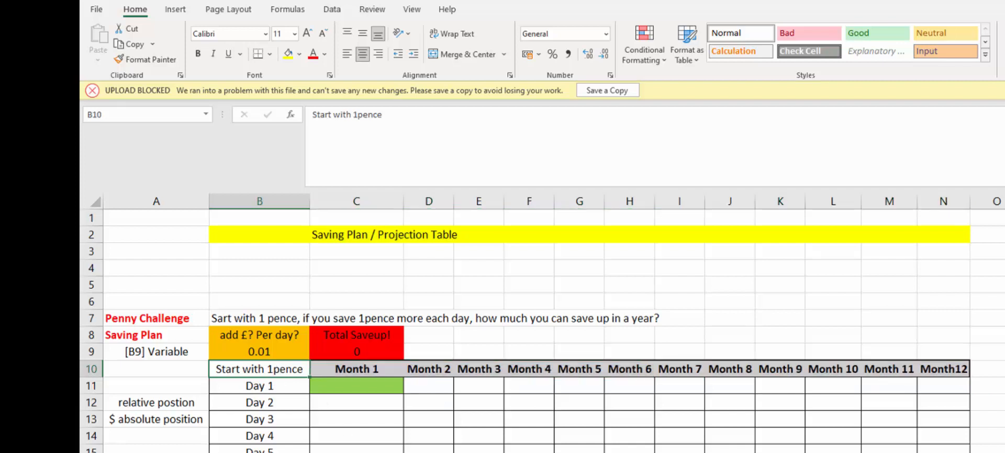
text(Pin)
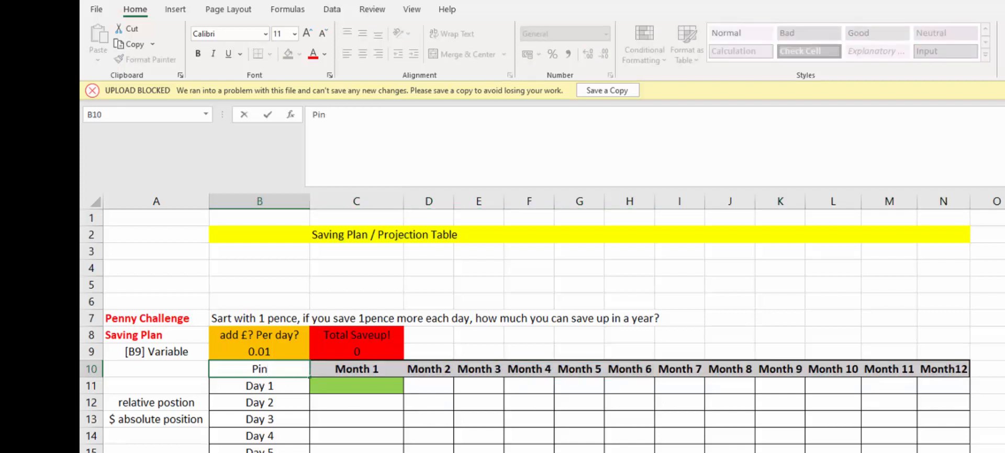
key(BackSpace)
key(BackSpace)
text(ricipal)
key(BackSpace)
key(BackSpace)
key(BackSpace)
key(BackSpace)
text(ipal)
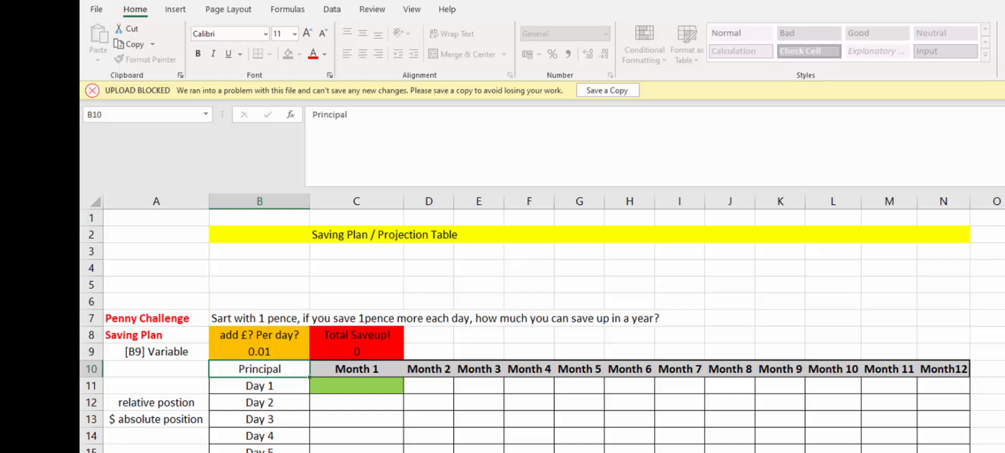
key(Return)
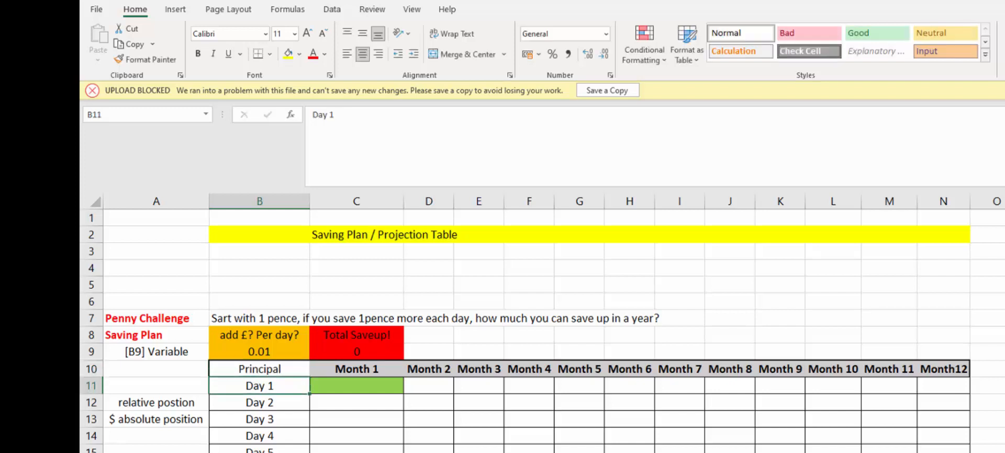
- Fill the daily increment cell B9 with light blue
click(277, 351)
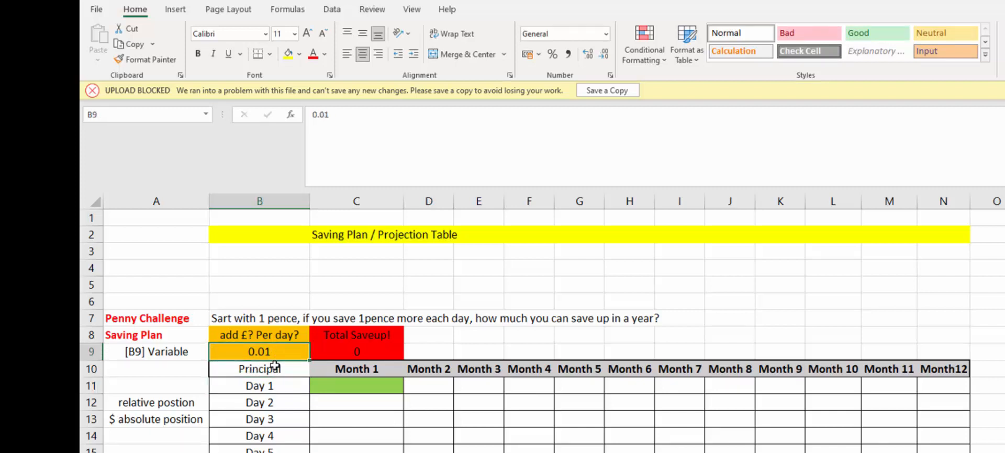
click(298, 54)
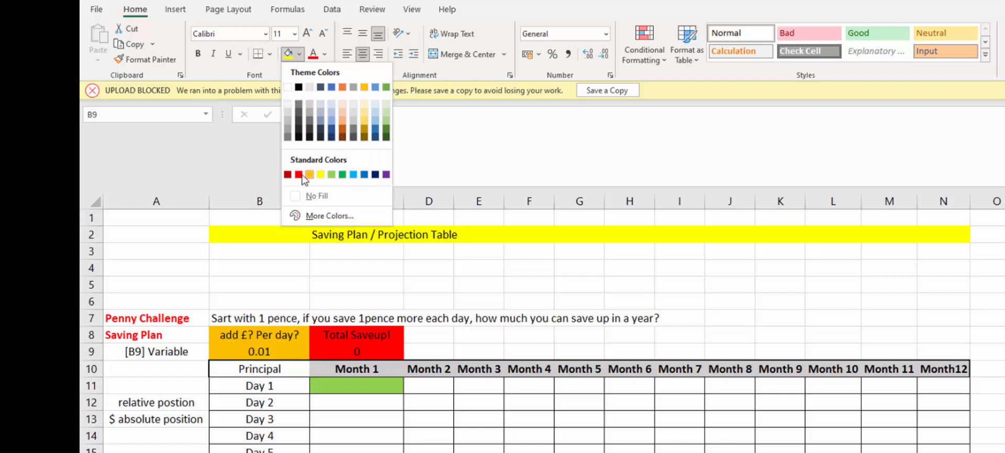
click(354, 175)
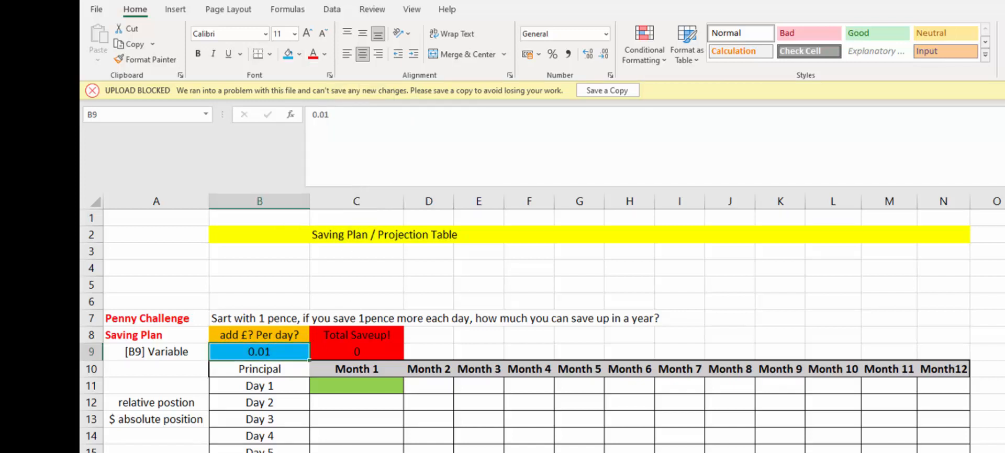
click(268, 353)
- Fill the Principal label cell B10 with the standard green color
click(298, 373)
click(298, 54)
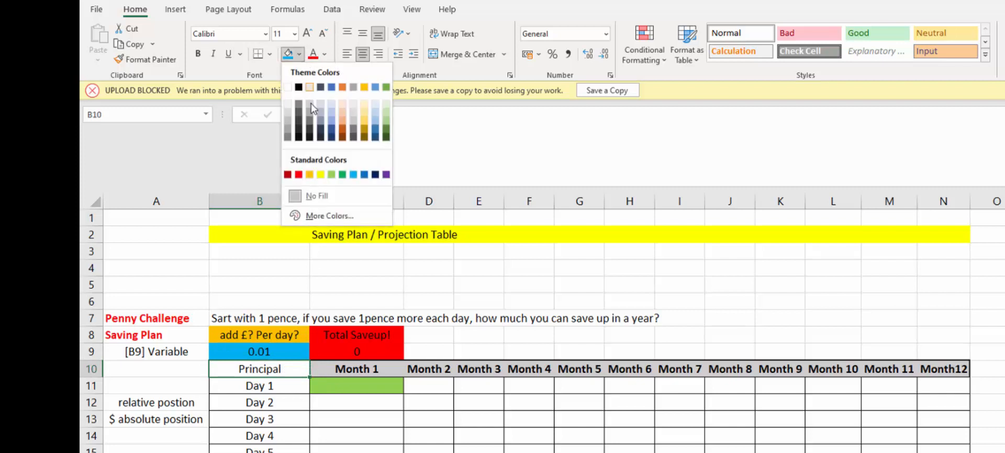
click(343, 172)
- Enter 0.01 as the Month 1, Day 1 starting amount in C11
click(367, 387)
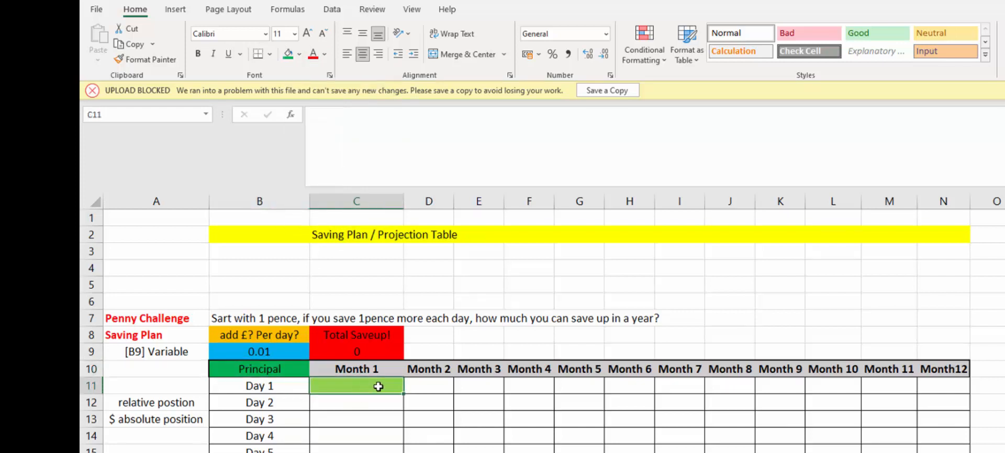
text(0.01)
key(Return)
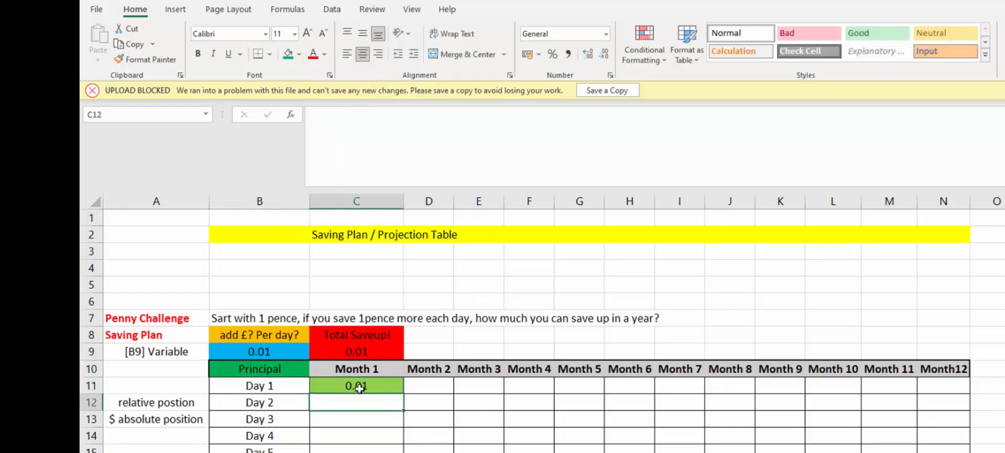
- Change the fill of the daily increment cell B9 to the standard orange
click(270, 354)
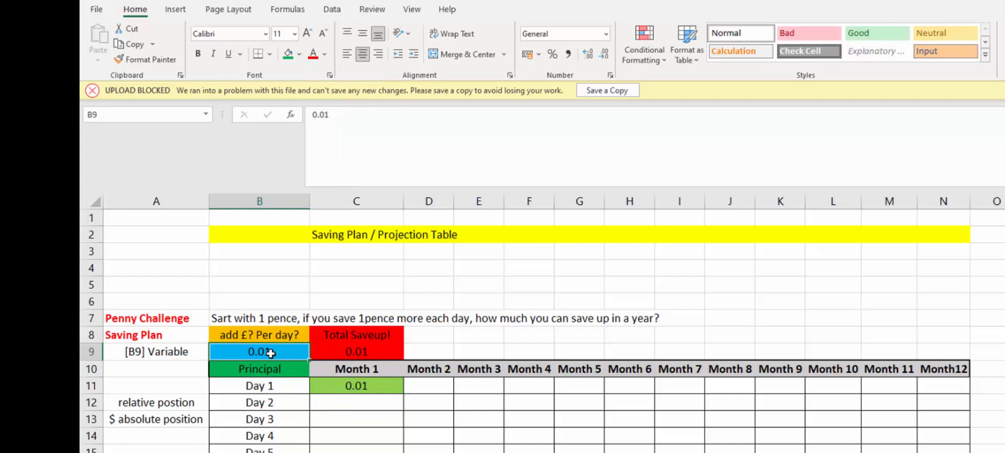
click(300, 54)
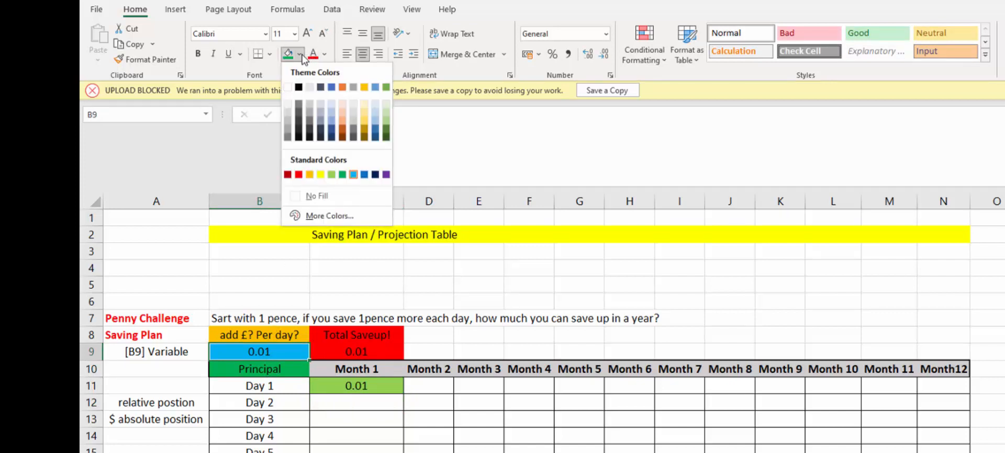
click(355, 176)
click(300, 54)
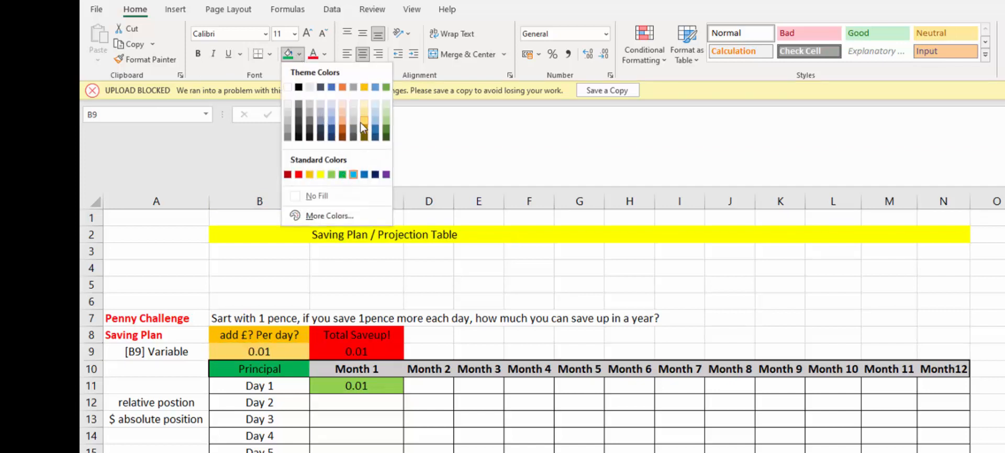
click(311, 174)
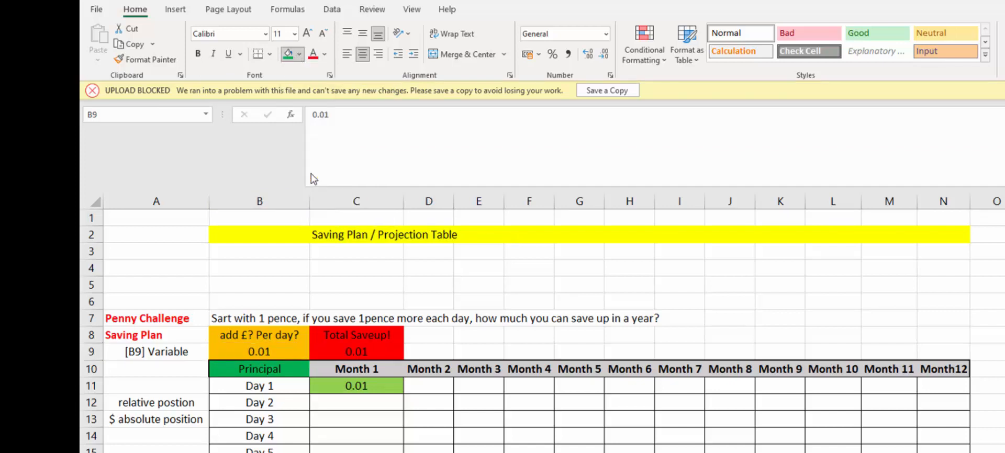
- Set the Month 1, Day 1 starting amount in C11 to 1
click(324, 452)
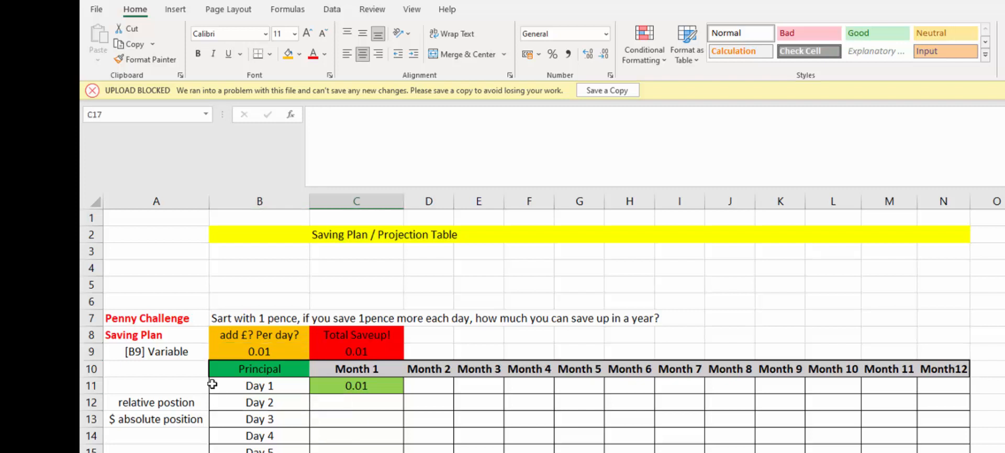
click(350, 387)
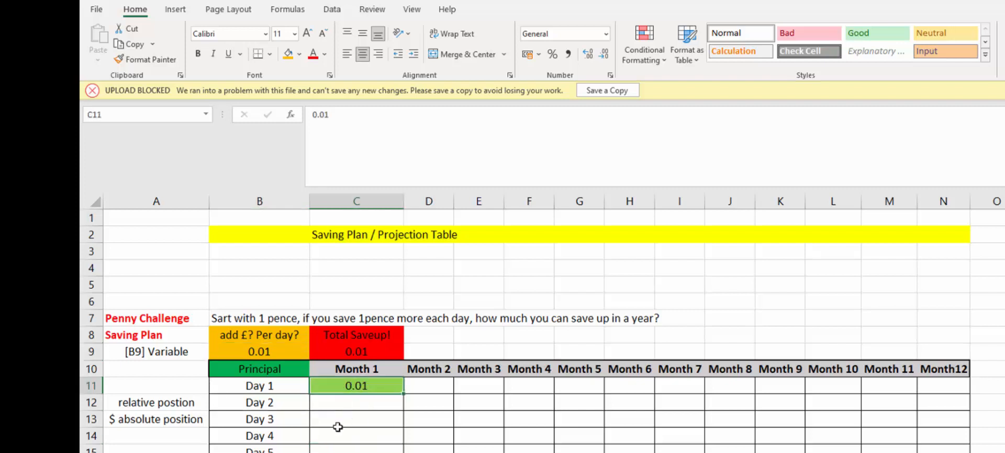
text(1)
key(Return)
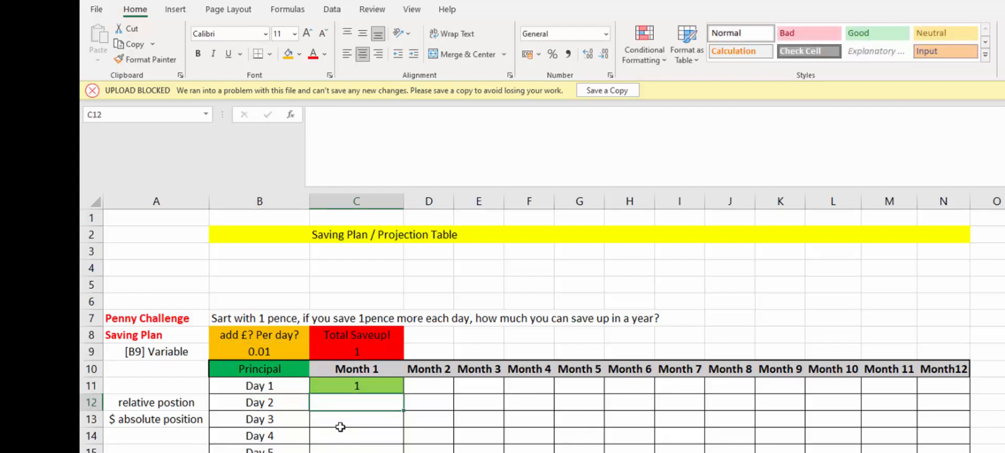
- Set the Month 1, Day 1 starting amount in C11 back to 0.01
click(358, 388)
text(0.01)
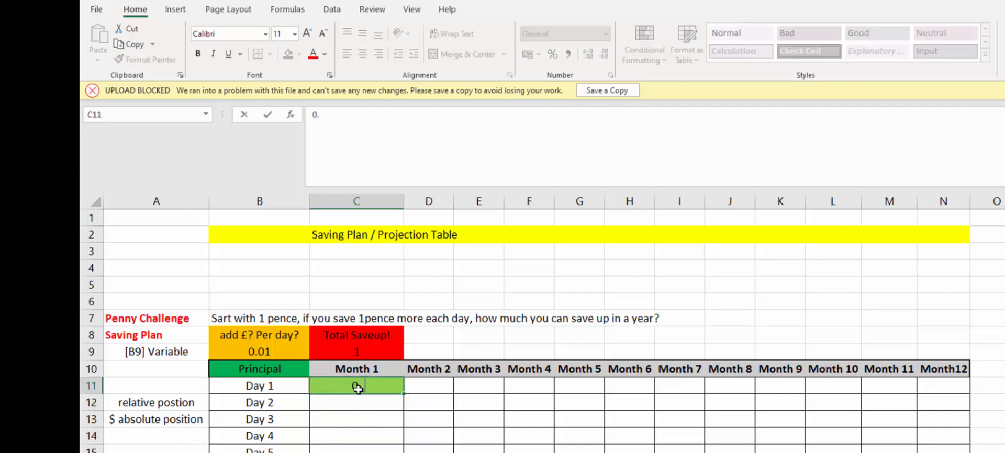
key(Return)
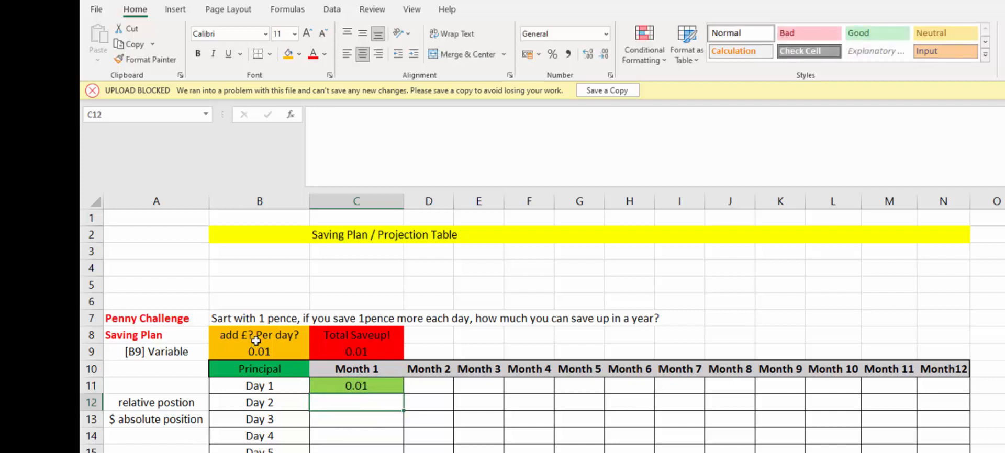
click(281, 351)
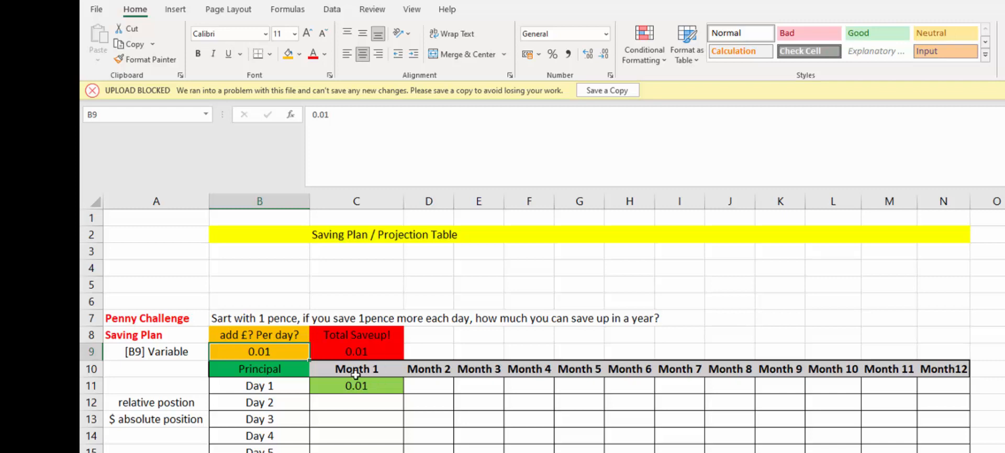
- Shade the unused Month 2 cells from Day 29 (D39) downward with a light gray theme fill
ctrl+scroll(908, 388, down, 3)
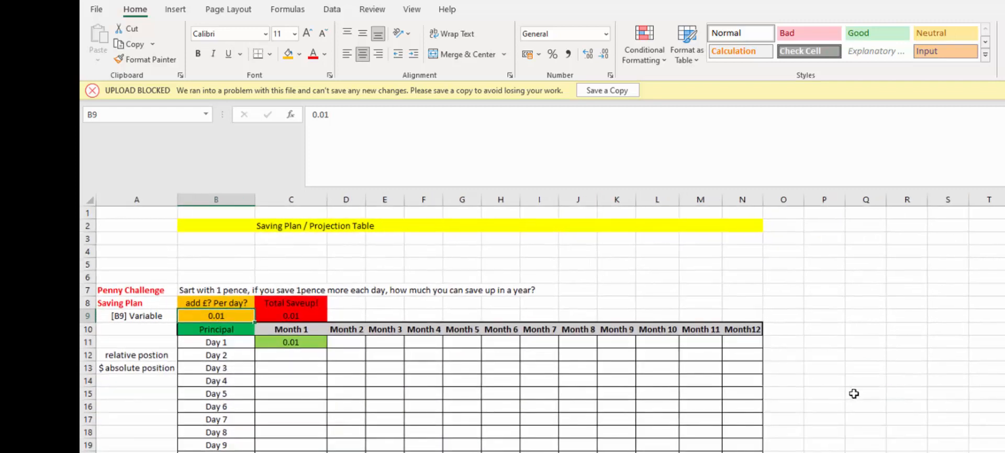
scroll(535, 443, down, 2)
scroll(534, 443, down, 2)
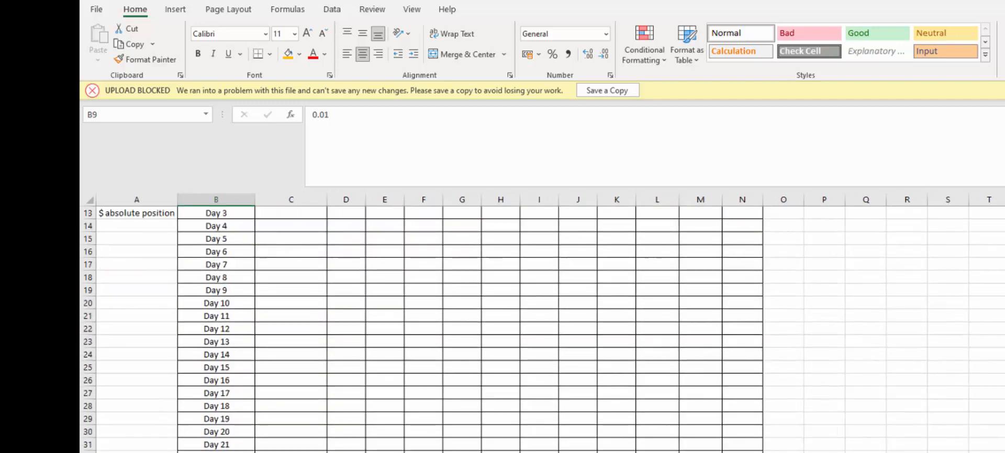
click(346, 452)
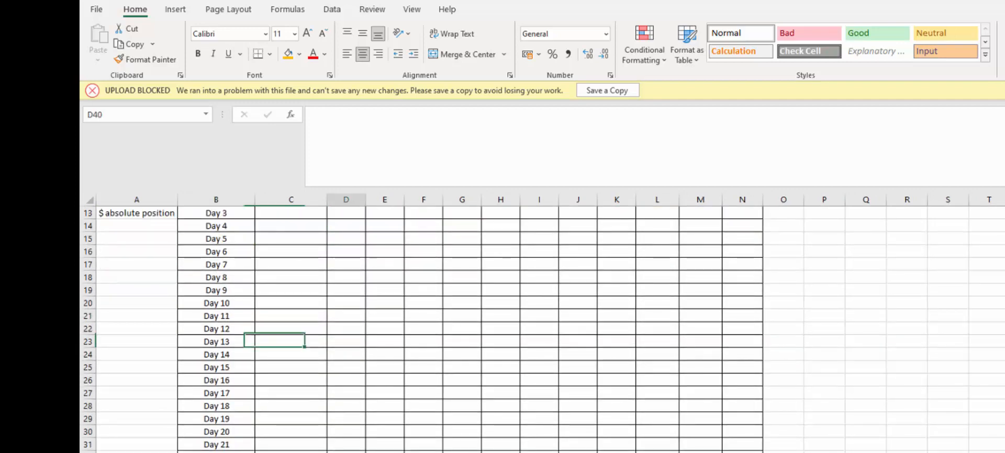
click(345, 451)
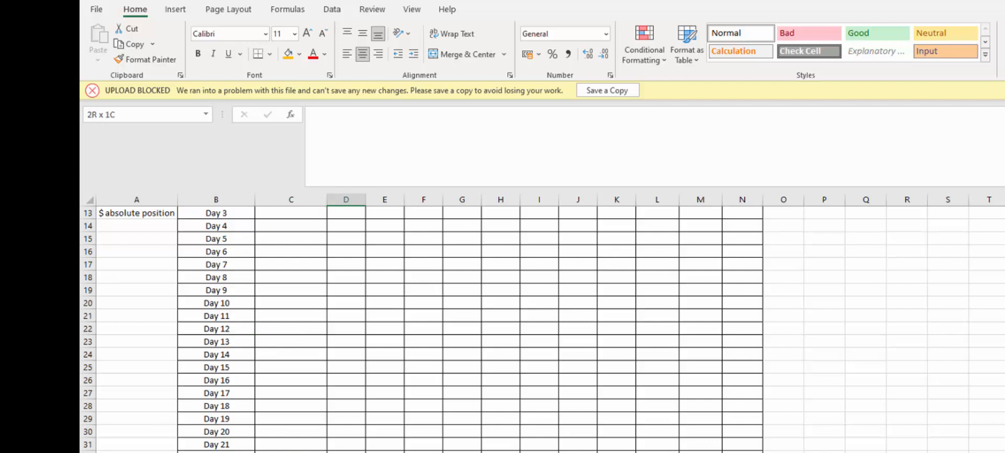
click(300, 55)
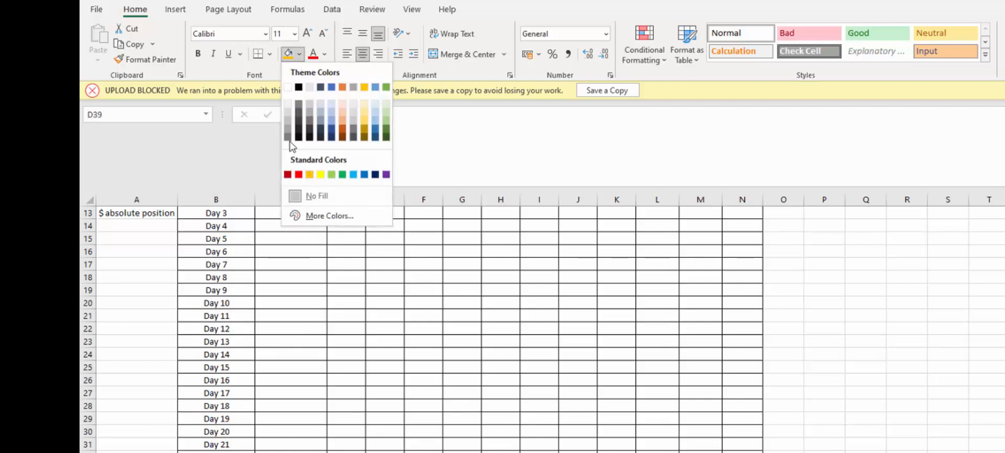
click(287, 112)
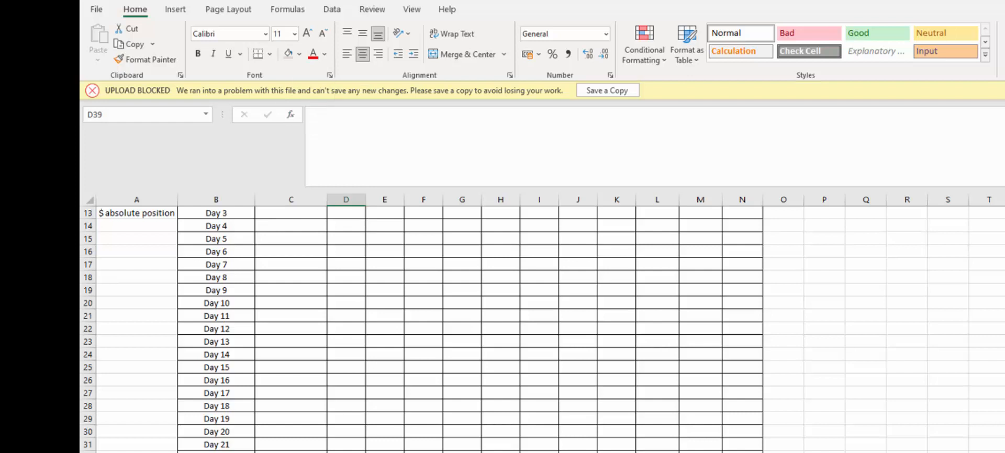
- Fill the Month 1, Day 31 cell C41 with white
click(291, 452)
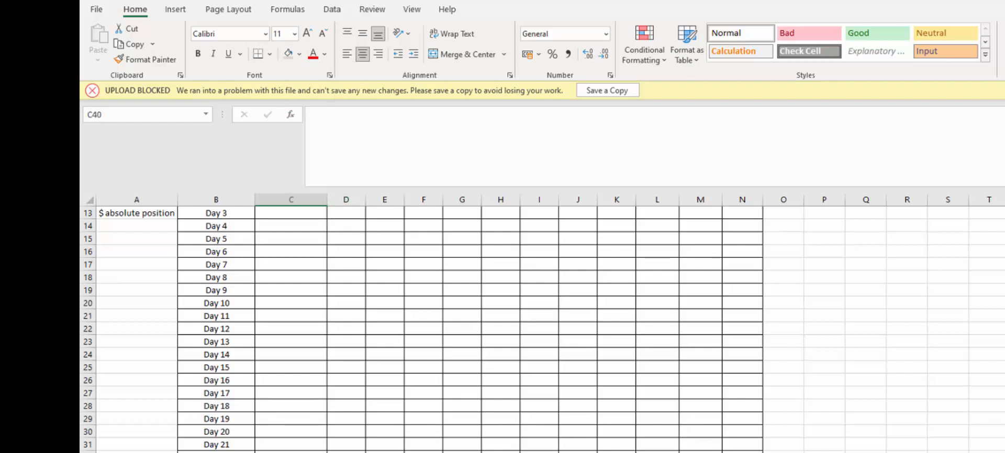
key(Return)
click(299, 54)
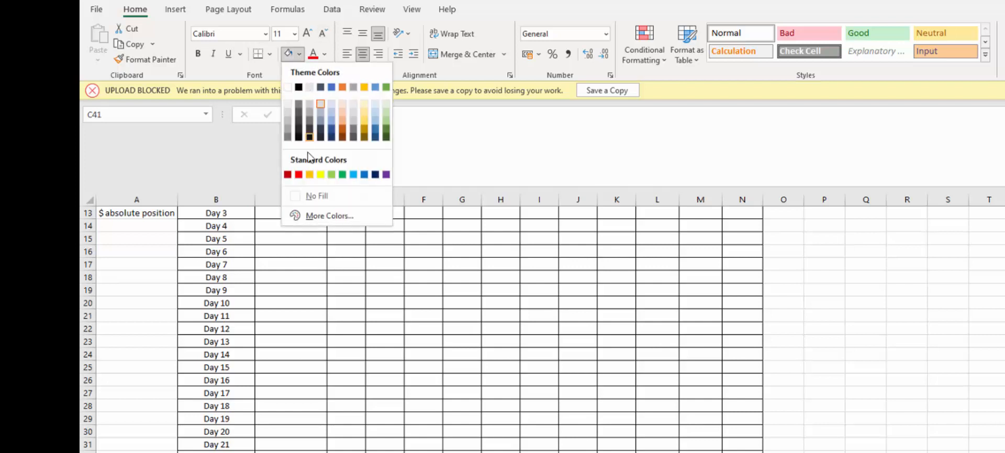
click(287, 87)
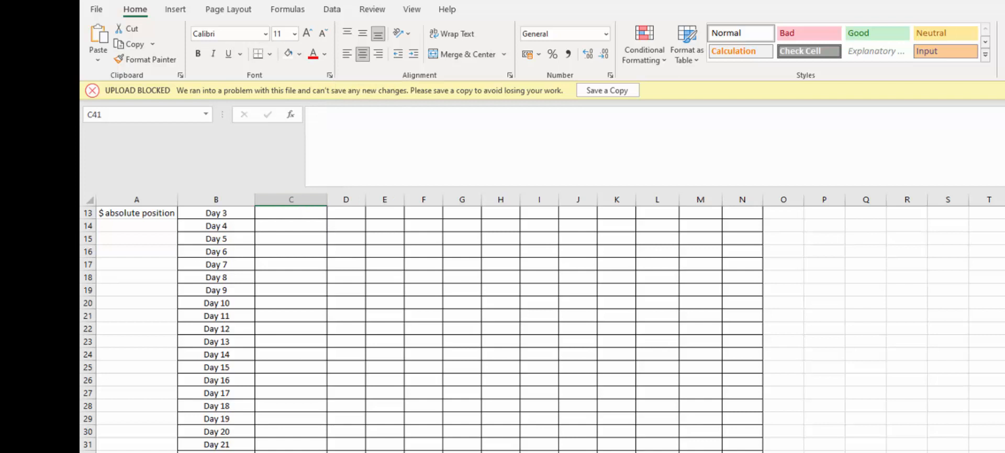
- Copy C41 and paste it into the Day 31 cells of the other 31-day months between E41 and N41
click(384, 451)
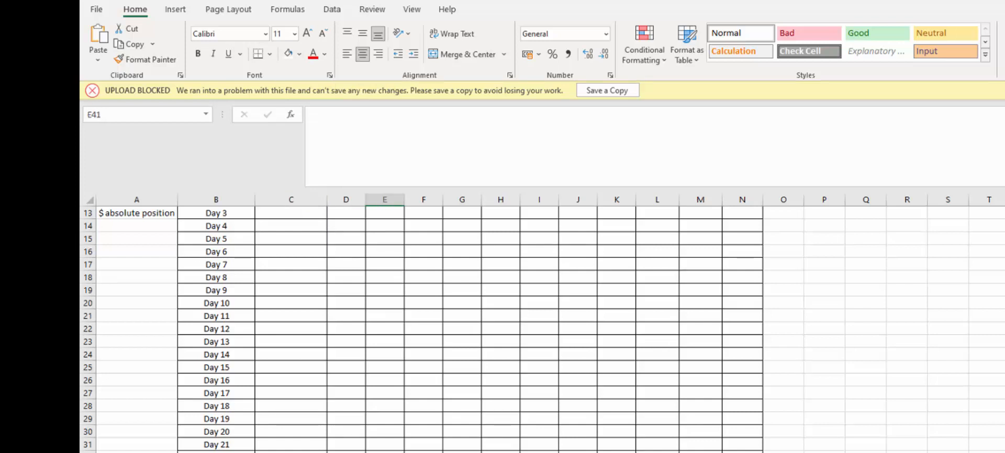
click(461, 451)
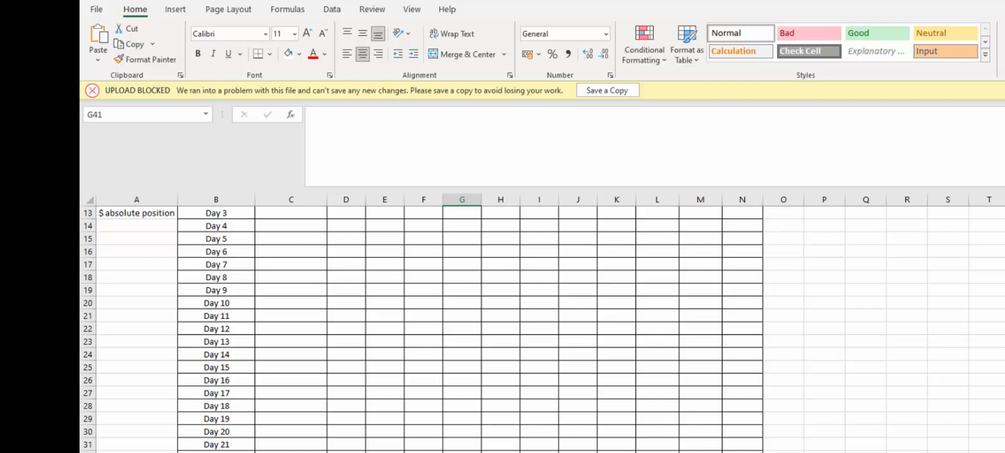
key(Right)
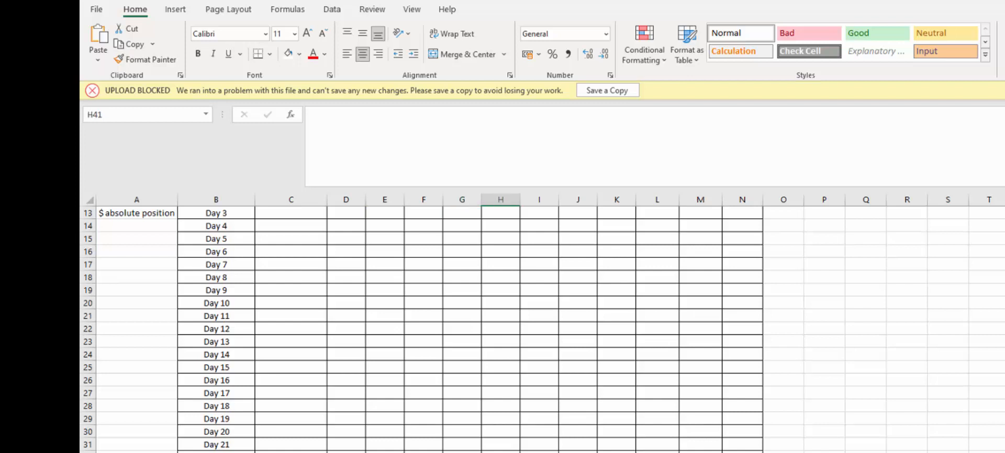
key(Right)
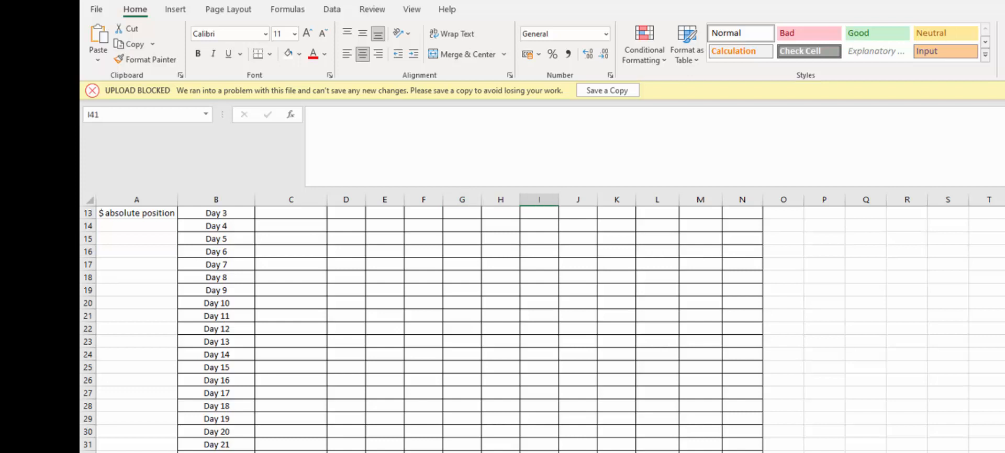
key(Right)
key(Right)
key(Right)
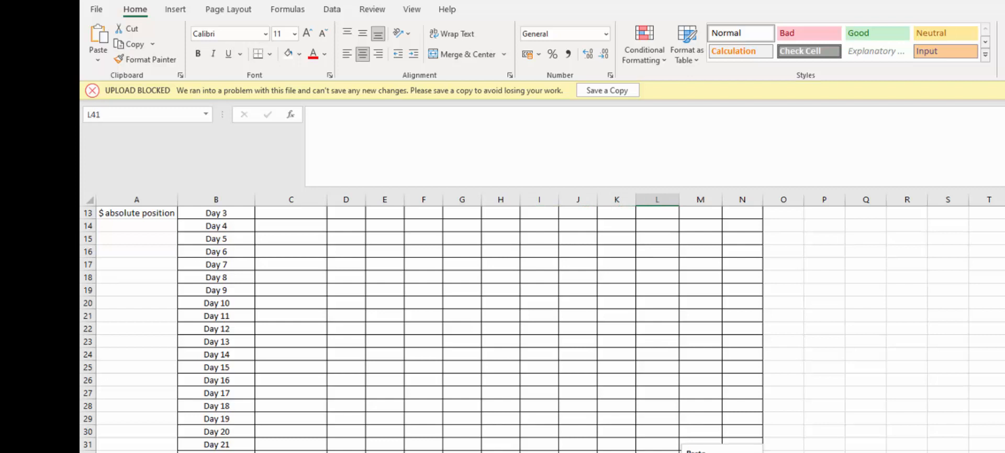
key(Right)
key(Right)
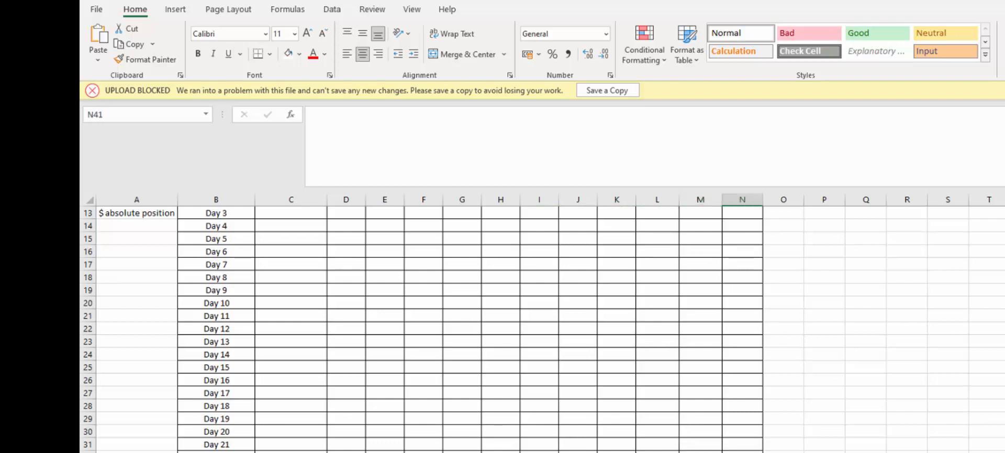
click(420, 430)
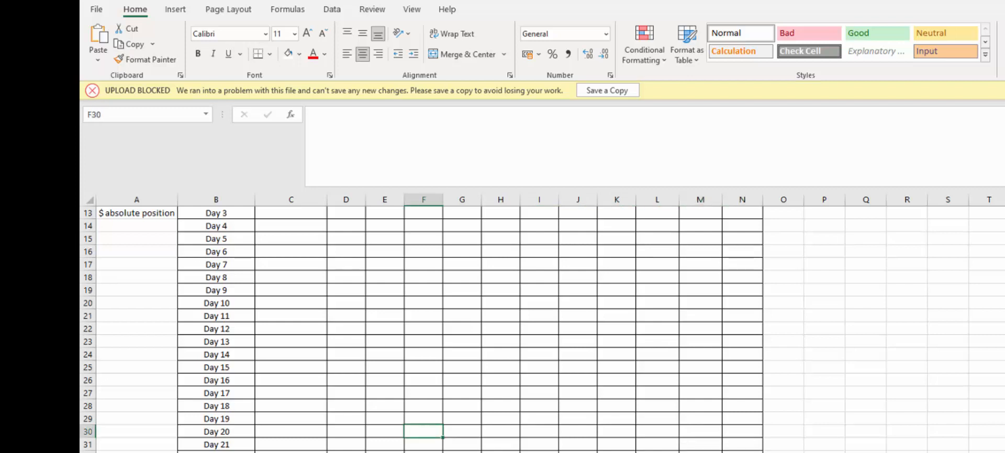
click(346, 452)
key(Escape)
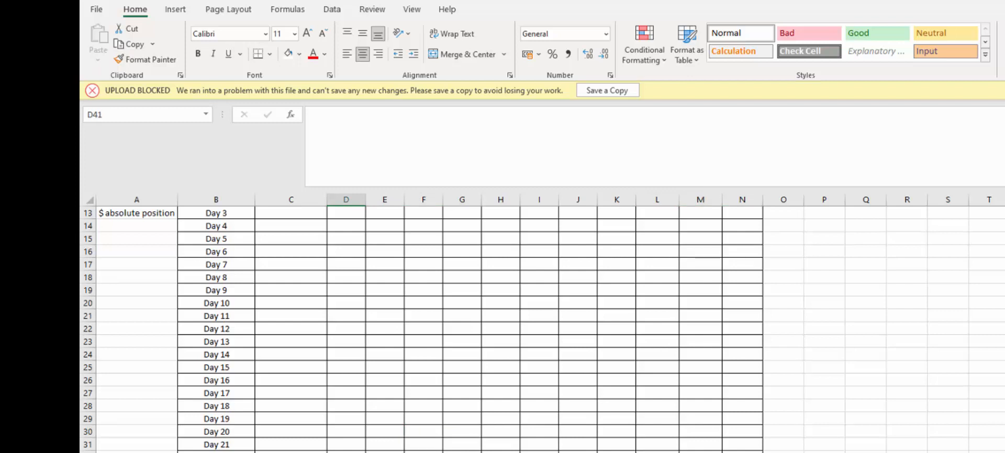
- Look over the day labels in column B from B11 downward and the starting amount in C11
scroll(324, 356, up, 3)
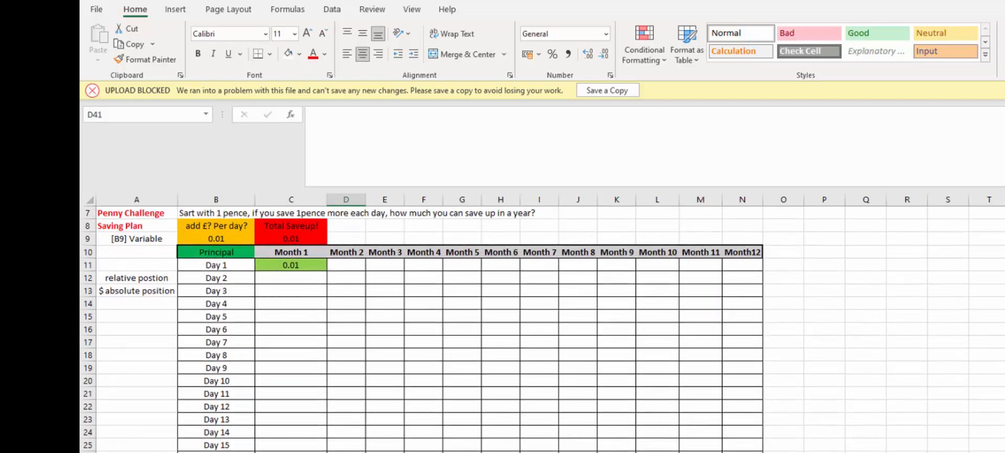
click(314, 313)
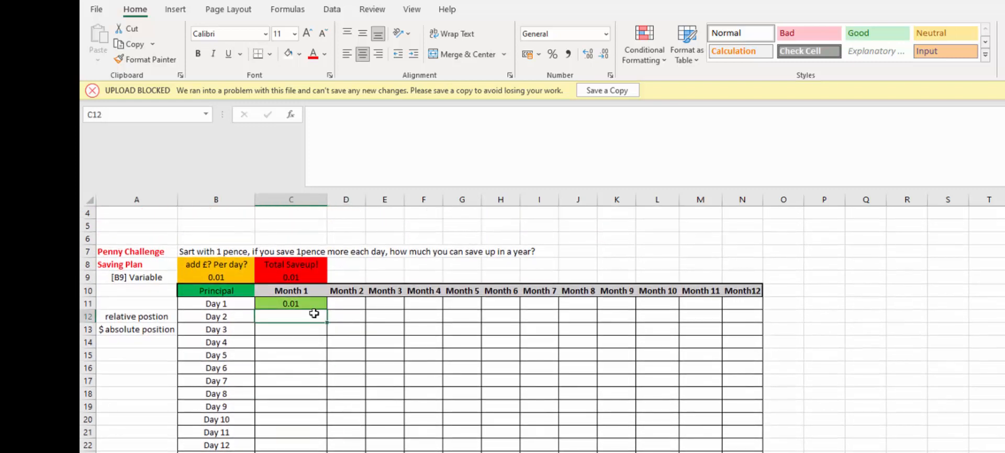
click(235, 305)
drag(244, 301, 256, 452)
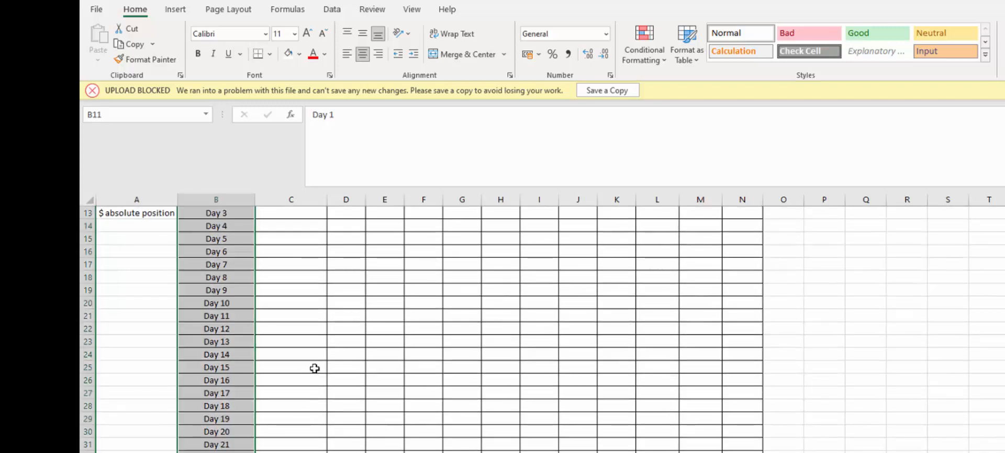
scroll(314, 369, up, 4)
click(308, 367)
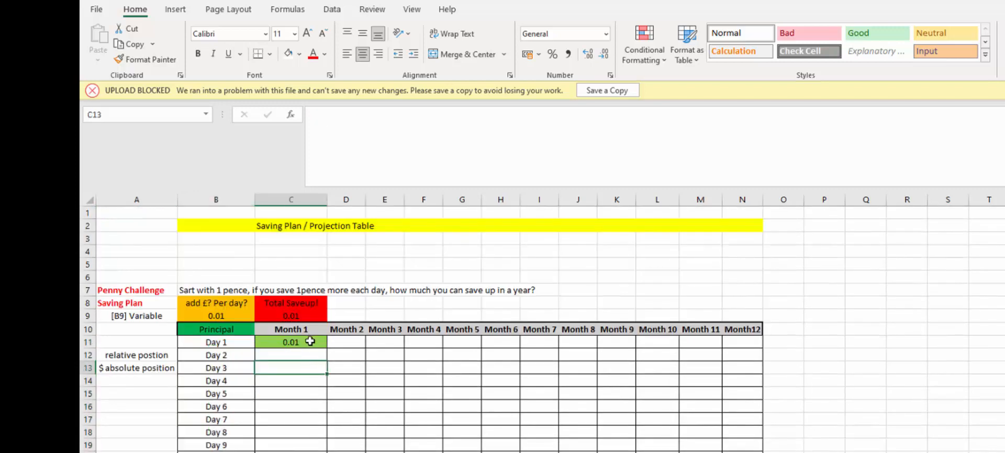
click(309, 343)
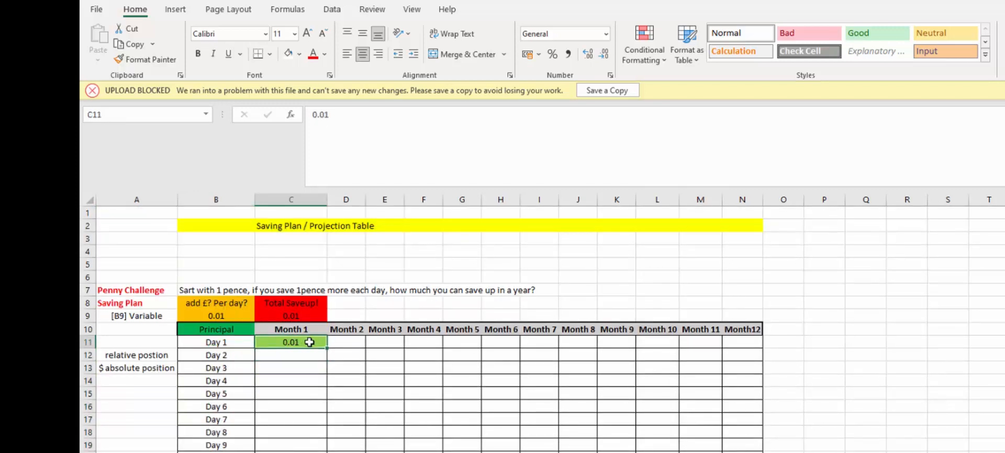
- Enter the formula =C11+B9 in the Month 1, Day 2 cell C12
click(312, 356)
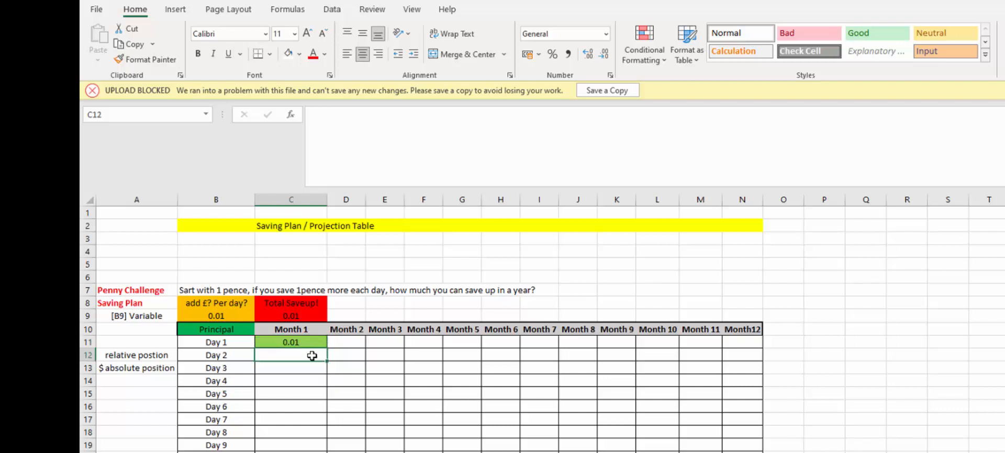
text(=)
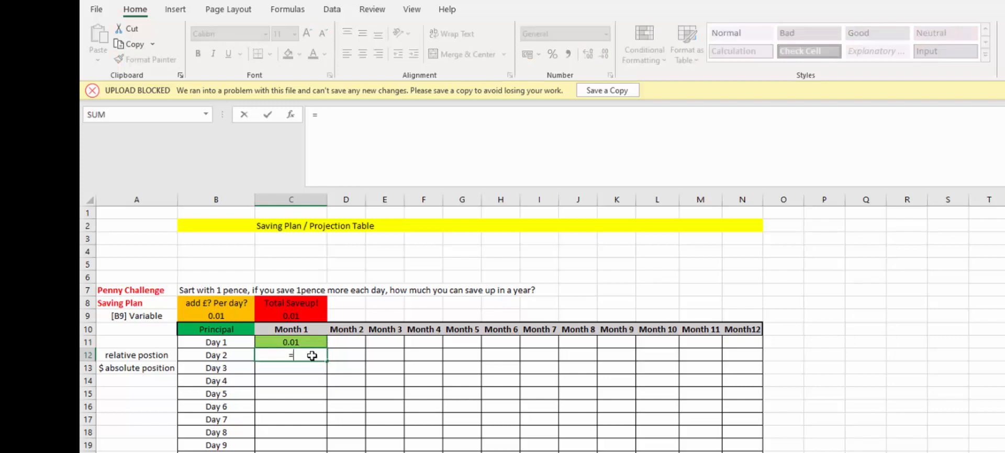
click(299, 342)
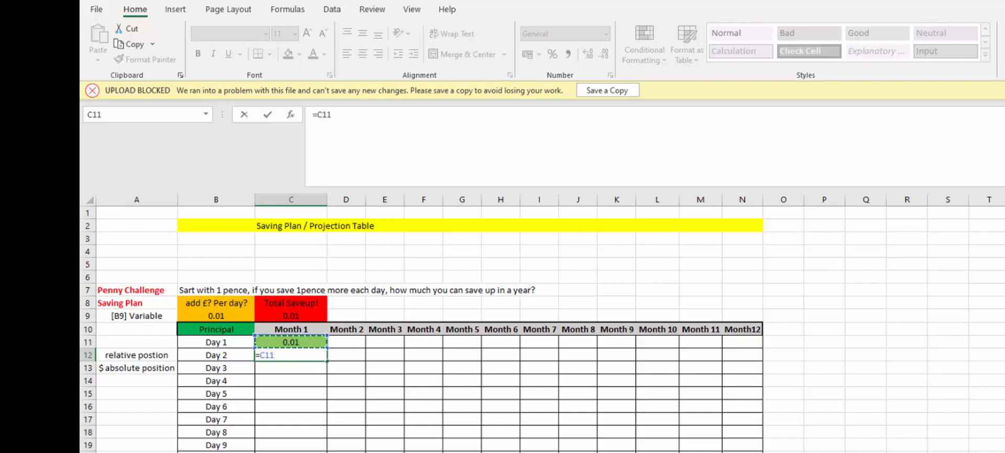
text(+)
click(223, 315)
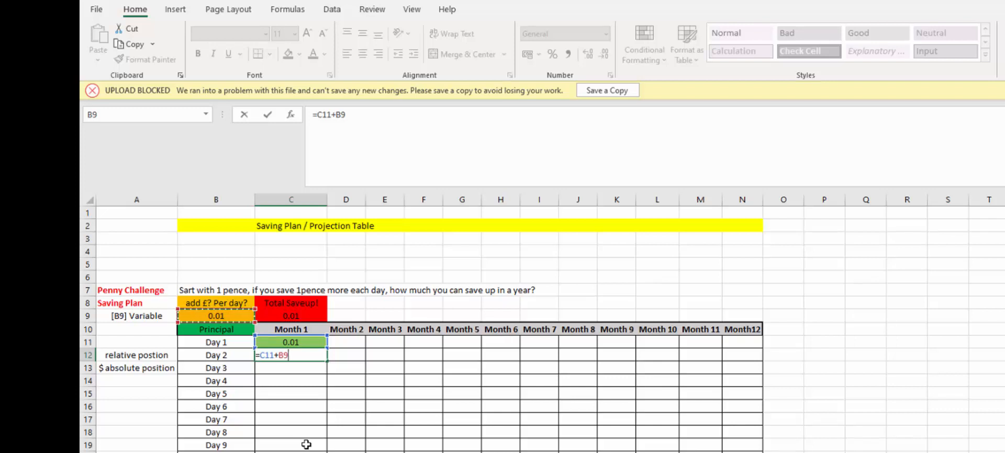
key(Return)
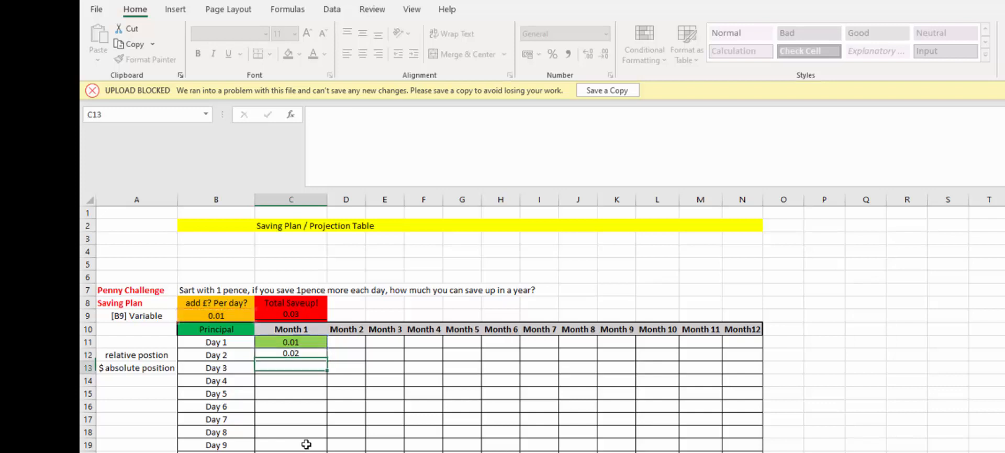
- Check the formula in C12 and copy it into the remaining Month 1 days from C13 downward
click(310, 354)
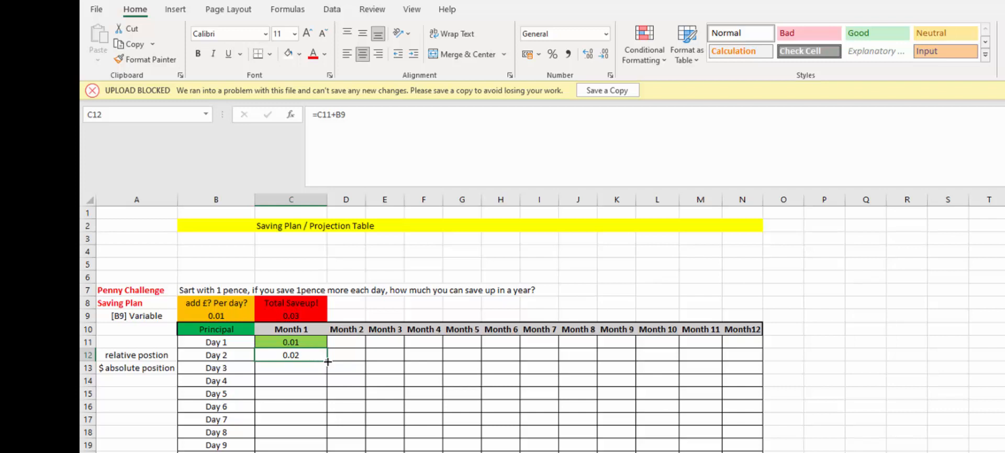
double_click(313, 356)
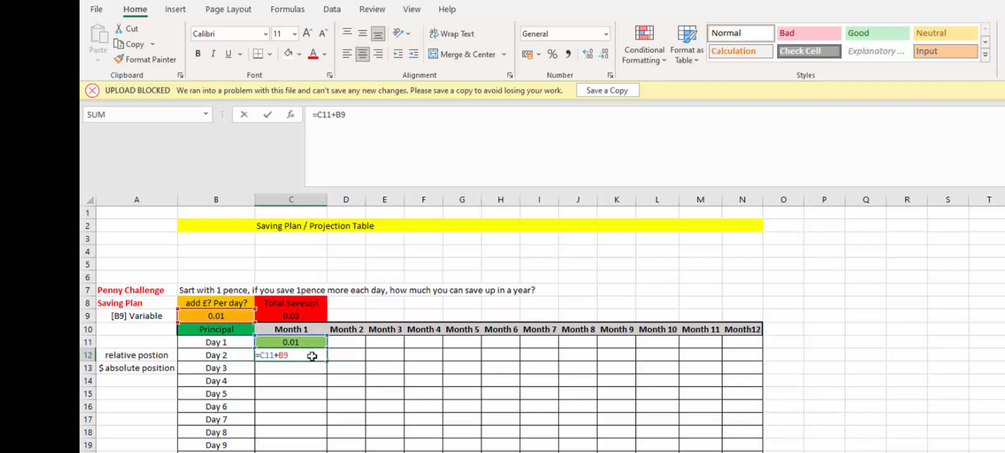
click(315, 391)
click(301, 355)
right_click(307, 354)
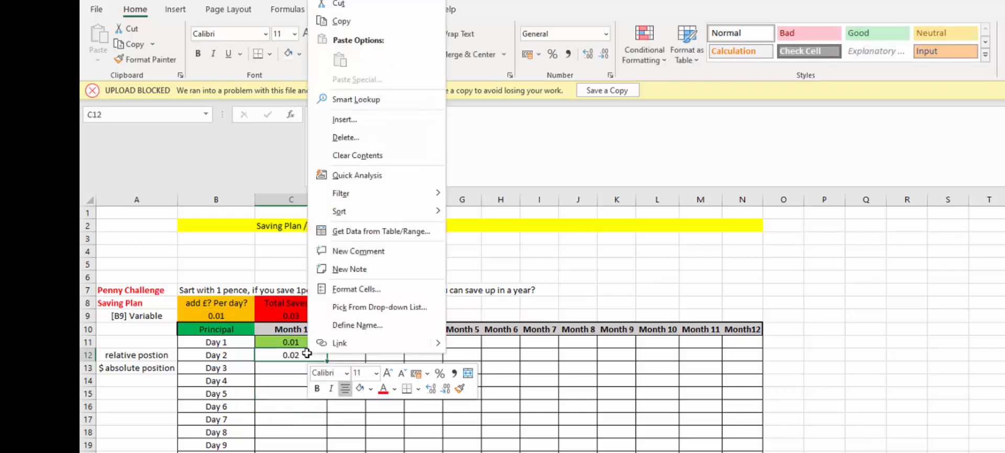
click(378, 21)
drag(289, 369, 290, 450)
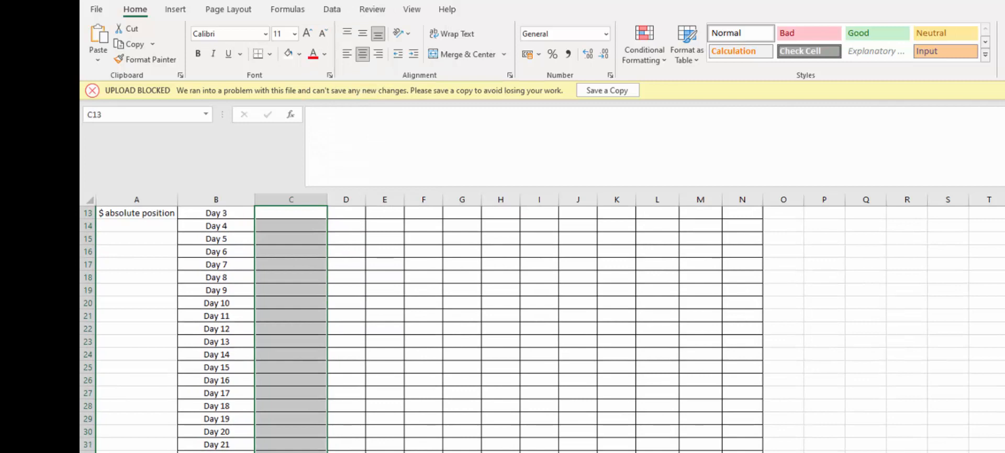
key(ctrl+v)
scroll(419, 325, up, 3)
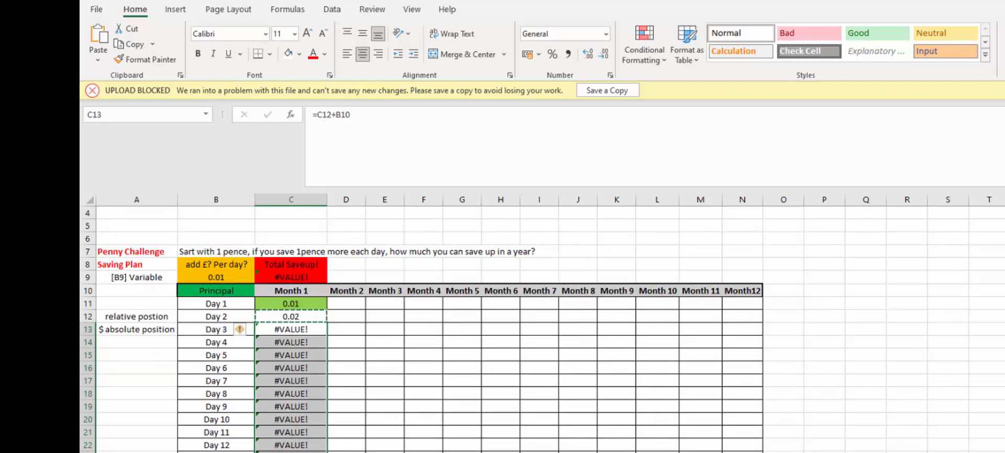
- Clear the copy selection and inspect the Month 1, Day 3 formula in C13 with the cells it references
click(359, 338)
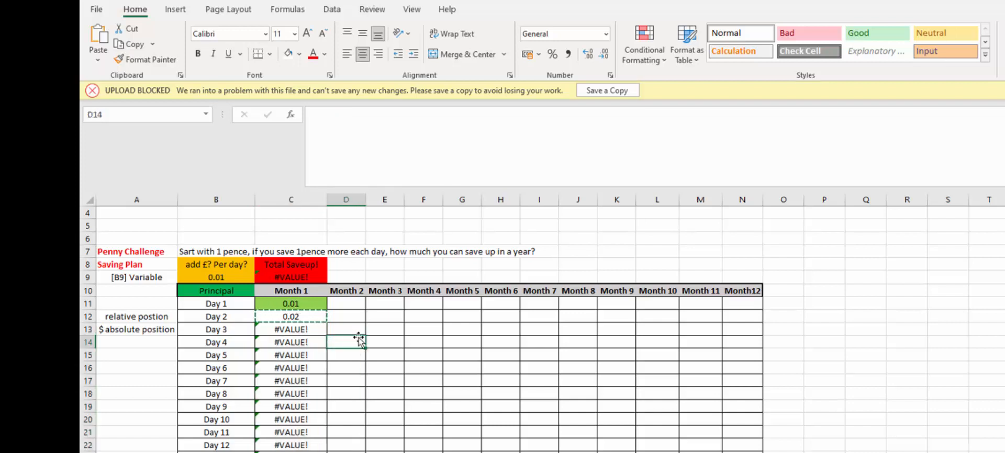
key(Escape)
click(314, 330)
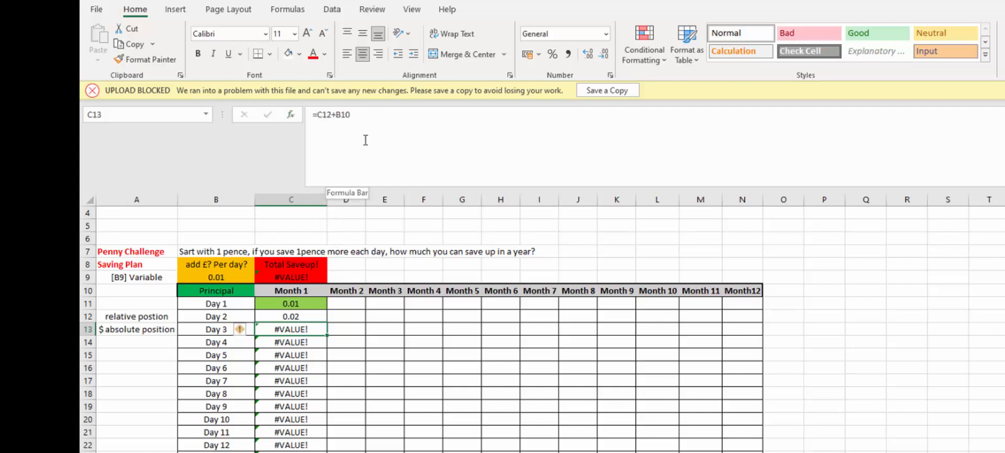
double_click(315, 329)
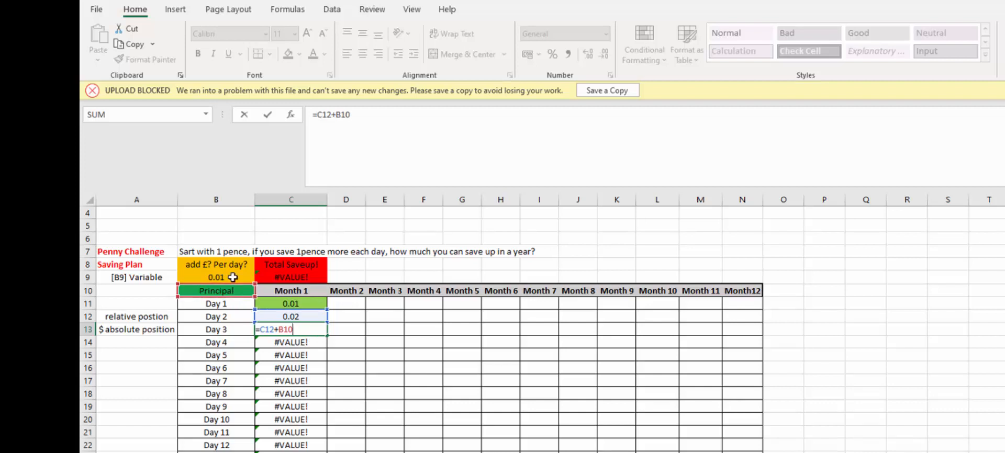
key(ctrl+Return)
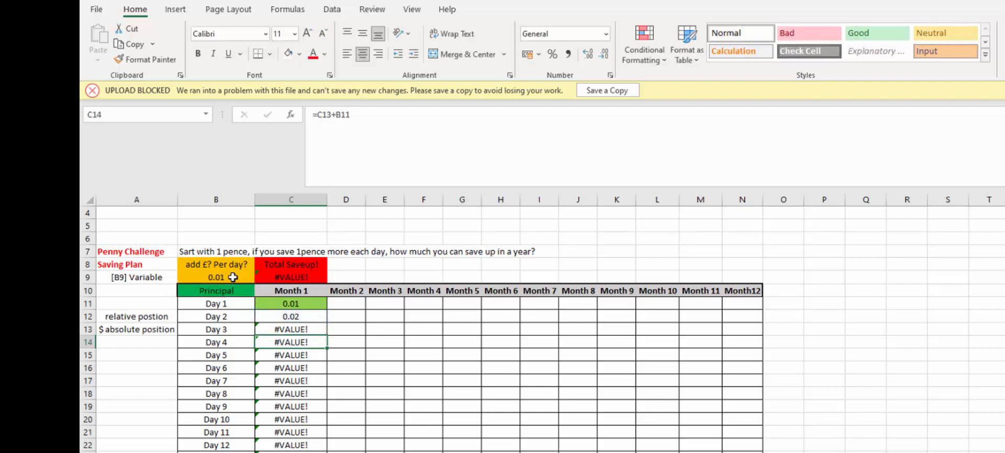
- Compare the cell references in the C12 and C13 formulas, alongside the relative position note in A12
click(307, 315)
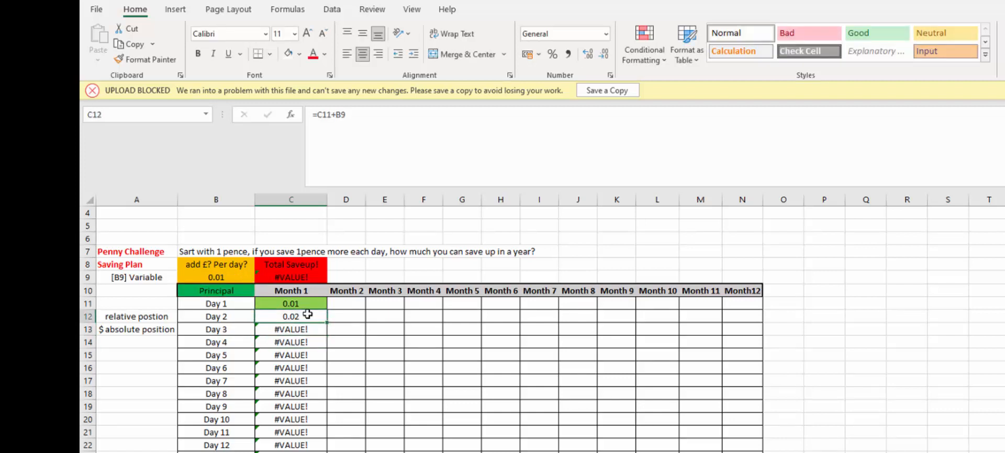
click(167, 317)
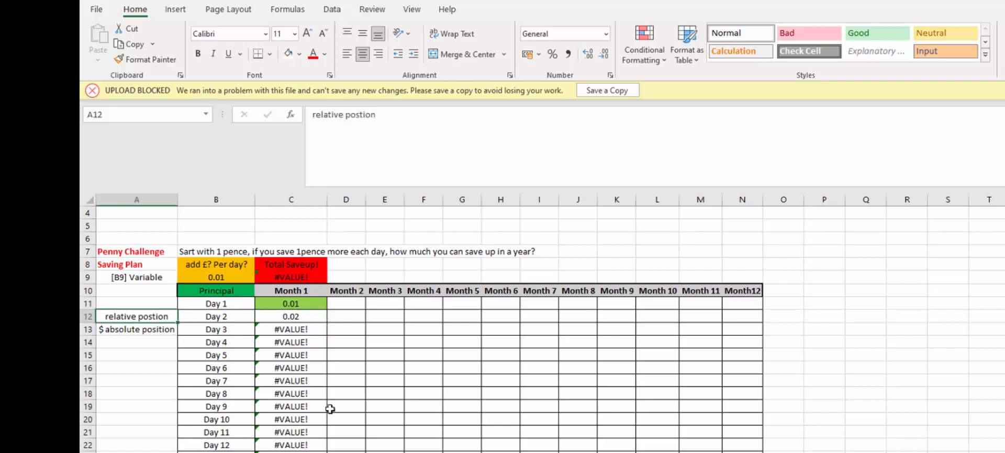
click(302, 316)
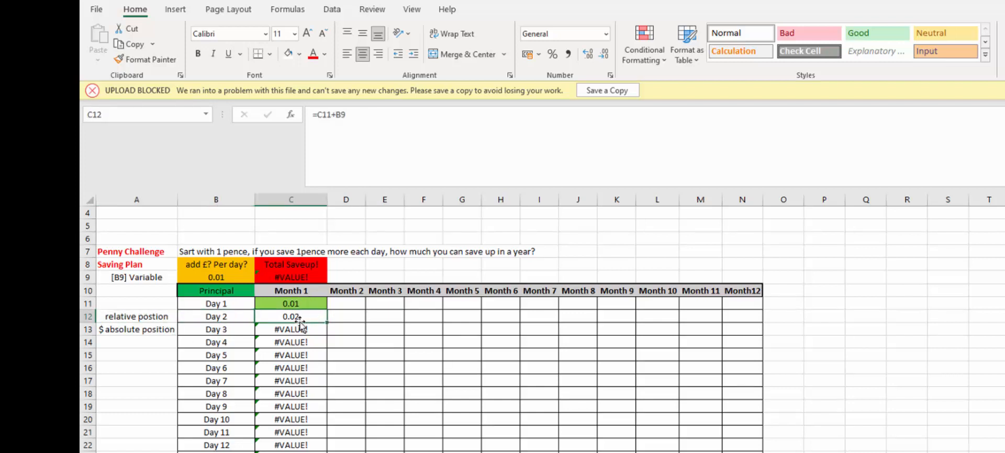
double_click(297, 317)
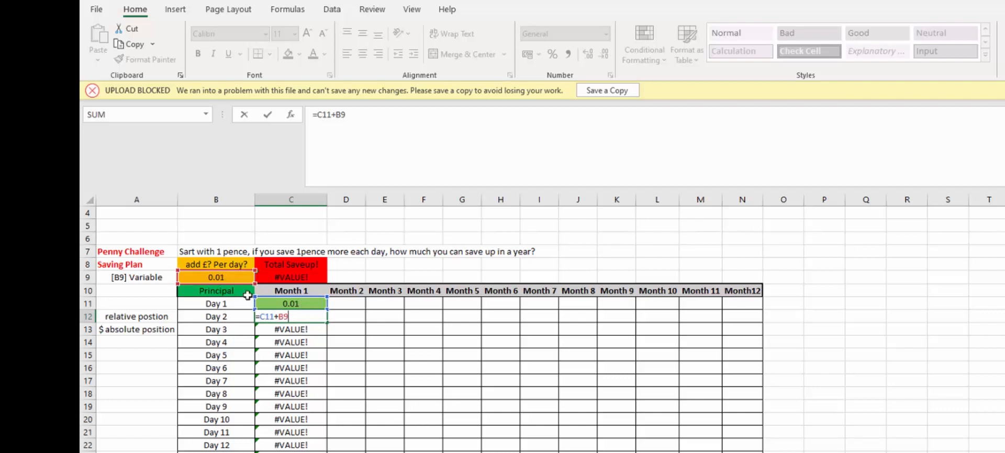
key(Return)
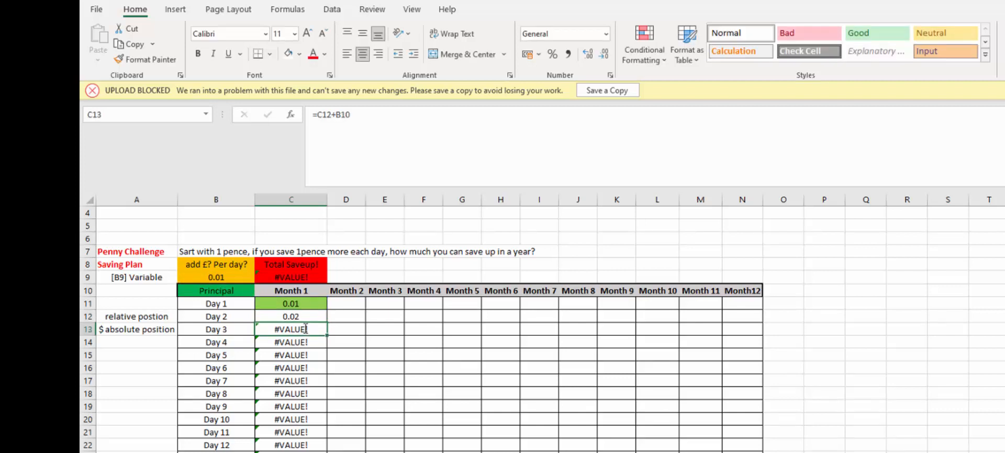
double_click(304, 328)
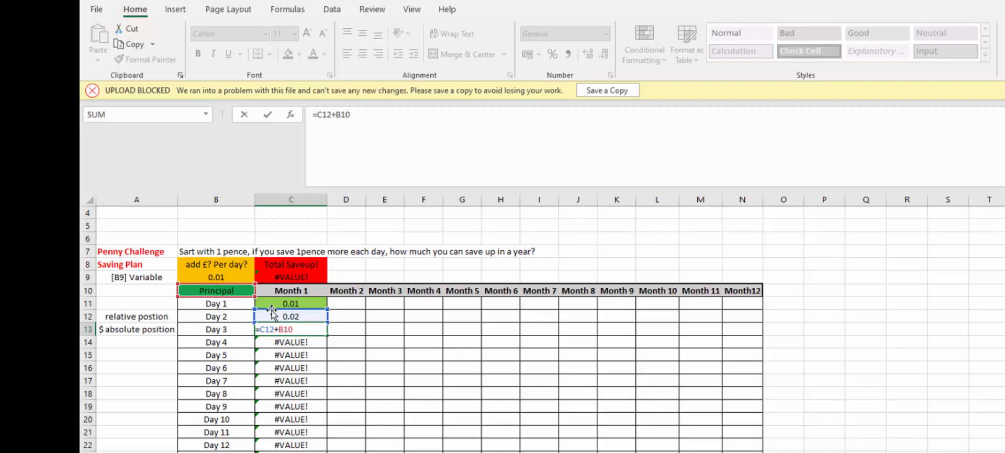
key(Return)
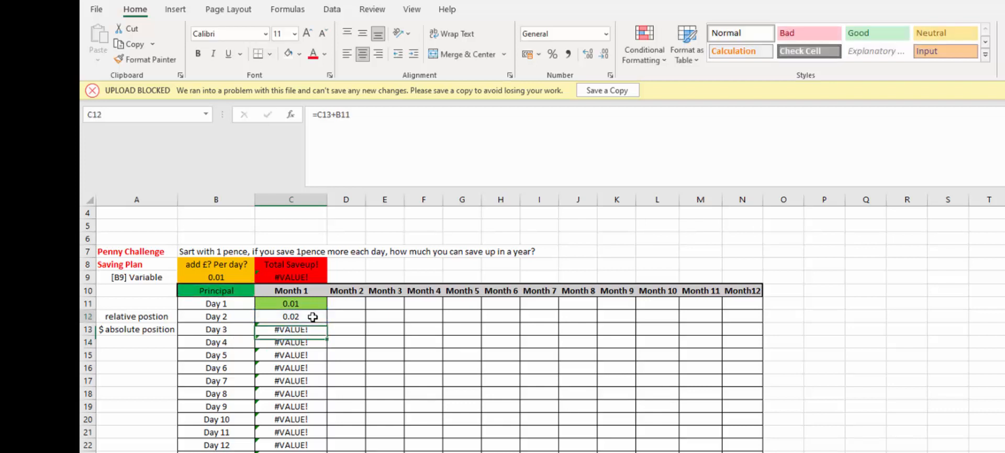
click(312, 317)
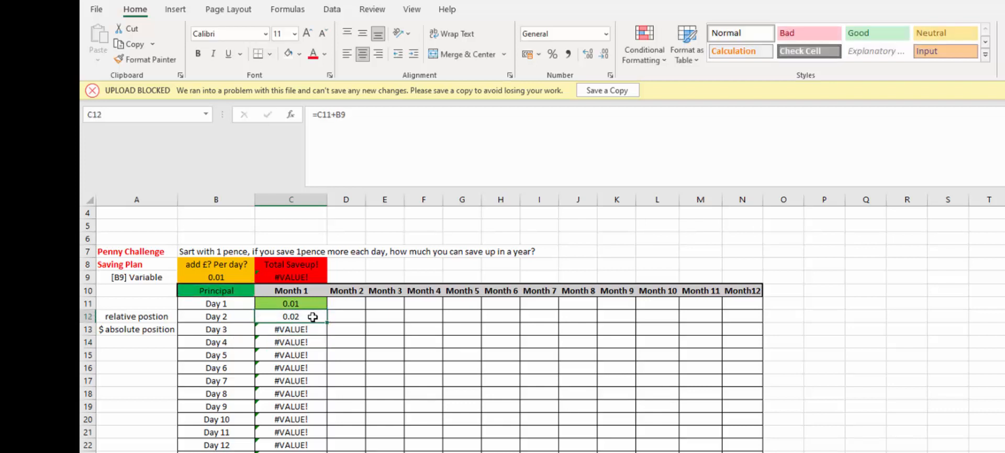
double_click(312, 317)
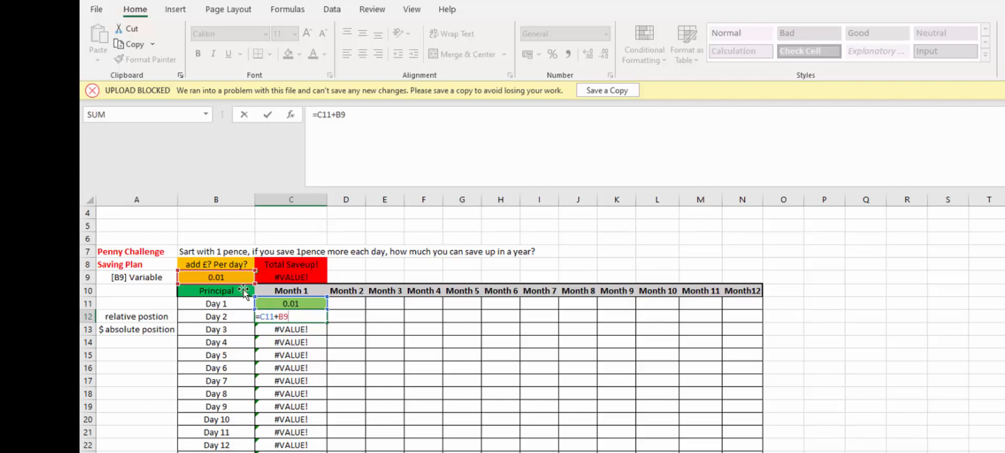
key(Return)
- Edit the Month 1, Day 3 formula in C13 to =C12+$B$9 so the increment reference is absolute
double_click(280, 329)
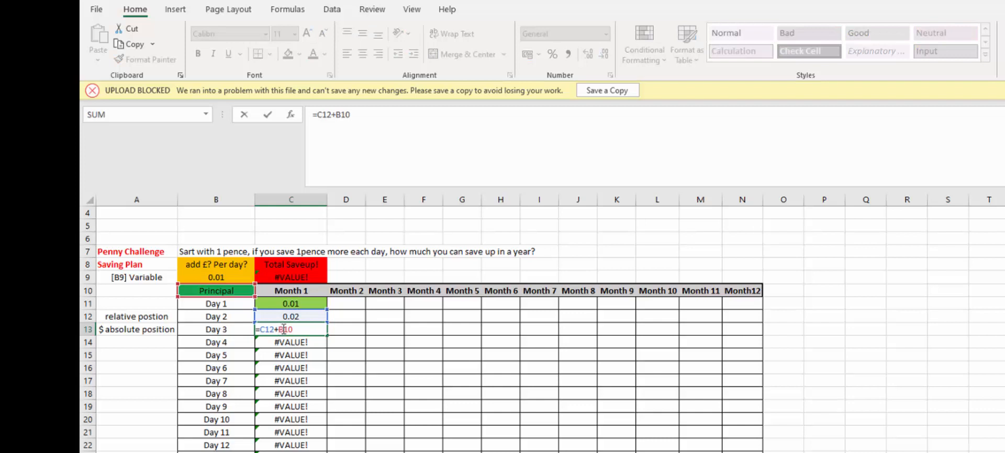
text($)
text(£)
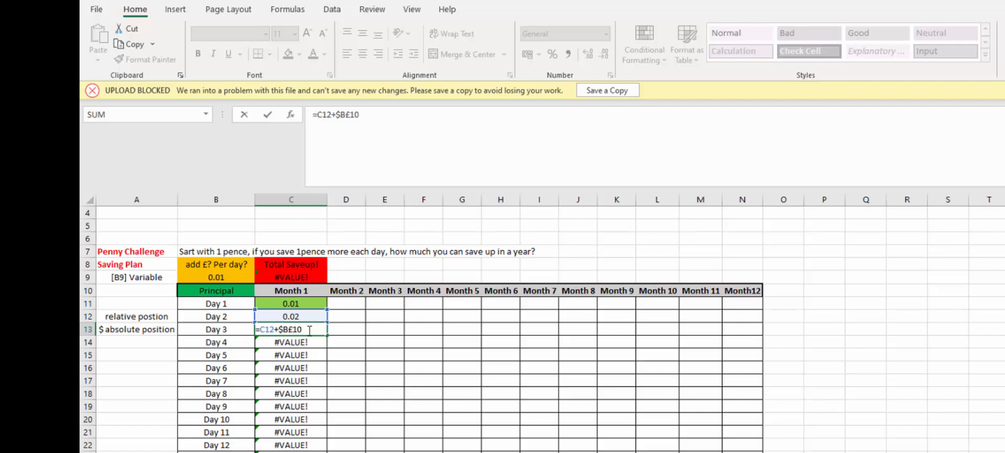
drag(308, 330, 295, 331)
key(BackSpace)
key(BackSpace)
text($9)
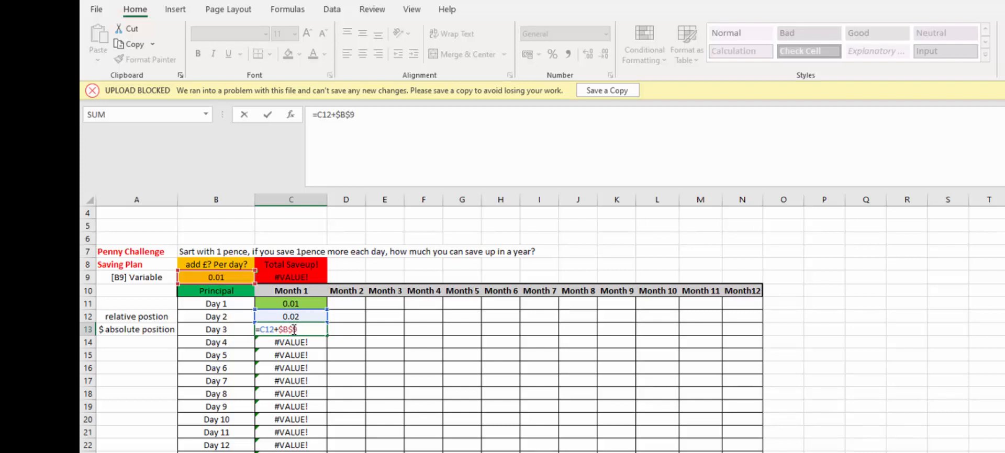
click(374, 380)
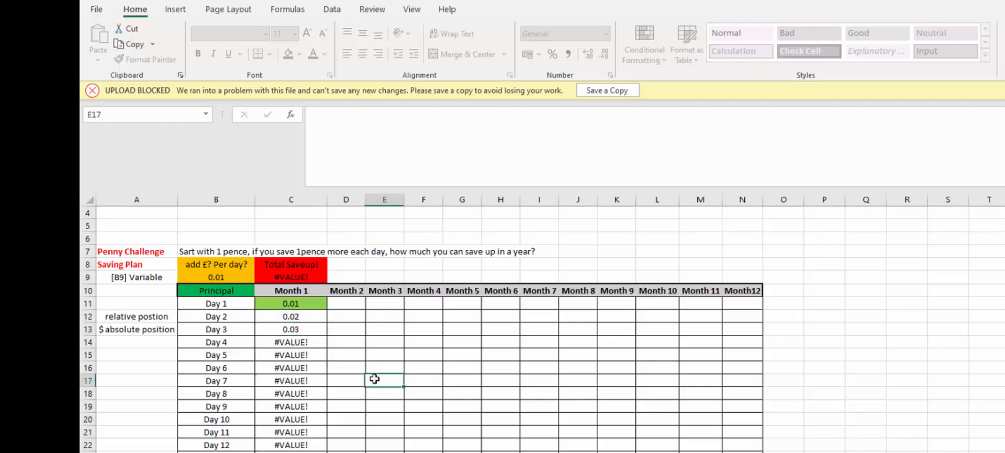
- Check the starting amount in C11 and the references of the Day 2 formula in C12
scroll(332, 378, up, 1)
scroll(332, 378, up, 10)
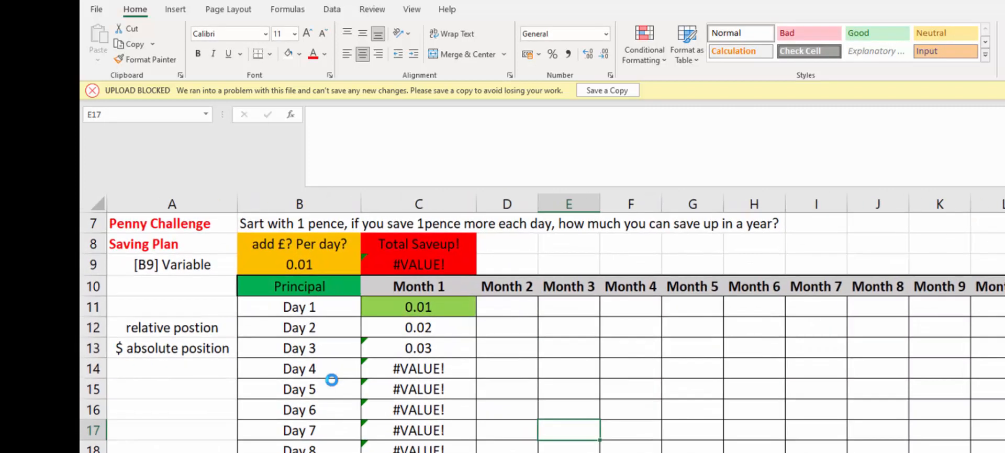
scroll(400, 402, left, 2)
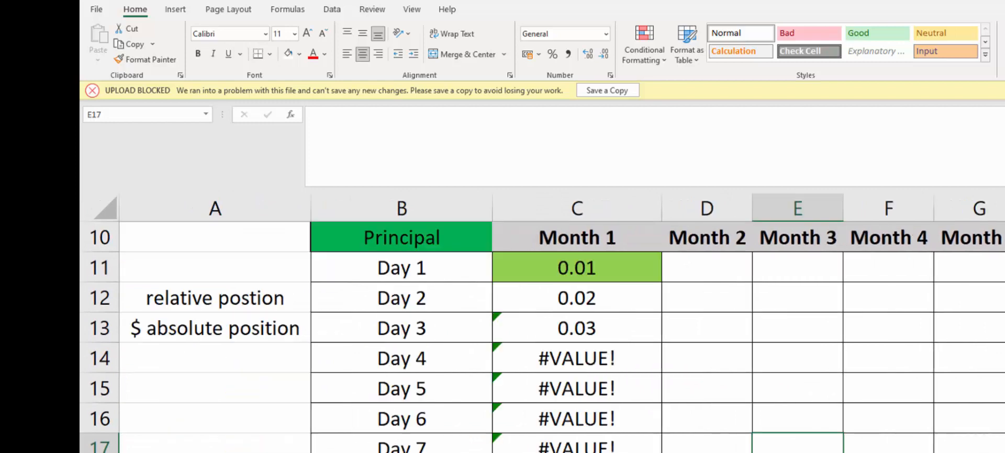
scroll(612, 421, up, 3)
scroll(612, 422, down, 1)
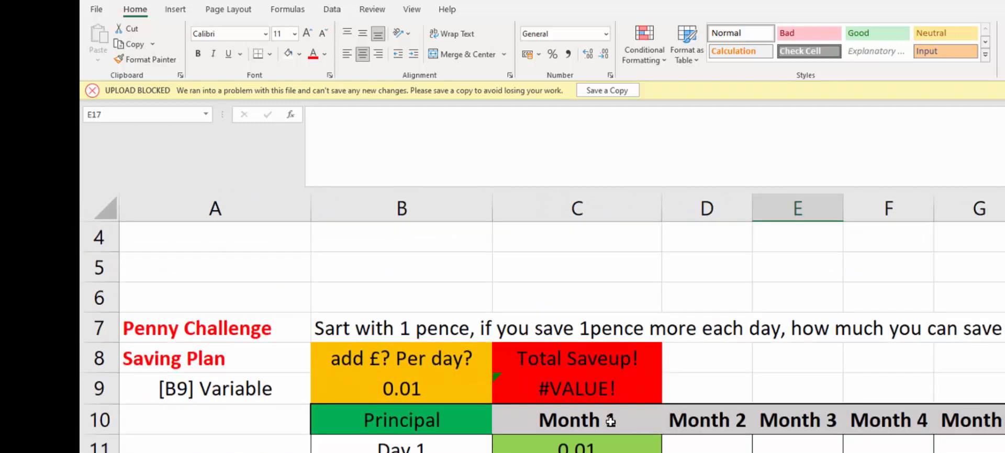
click(599, 446)
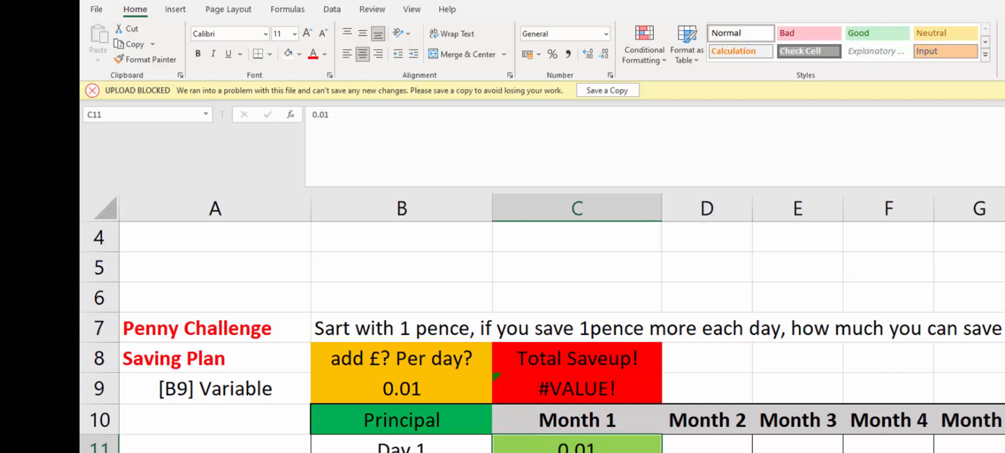
double_click(617, 446)
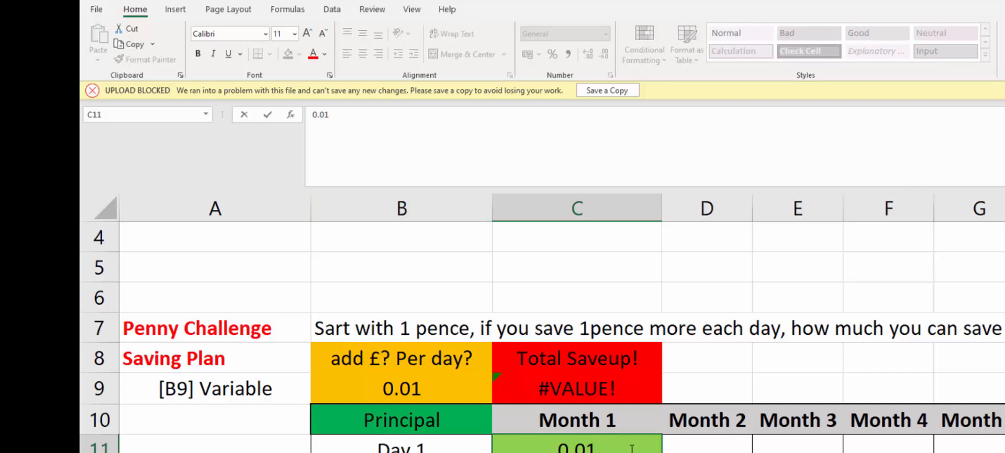
key(Return)
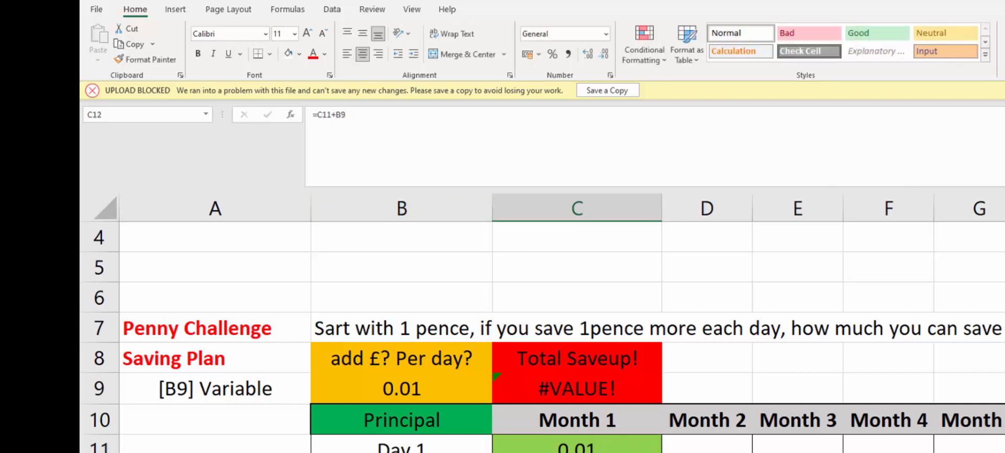
key(F2)
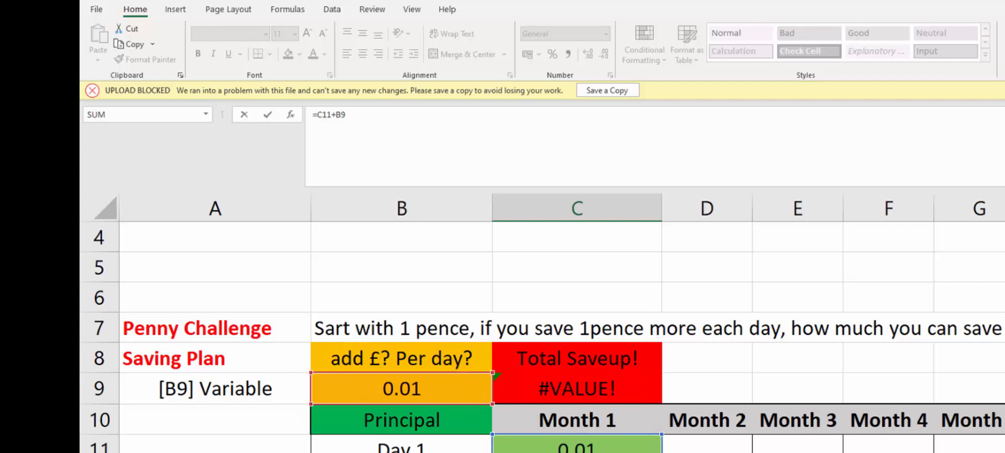
key(F4)
key(Return)
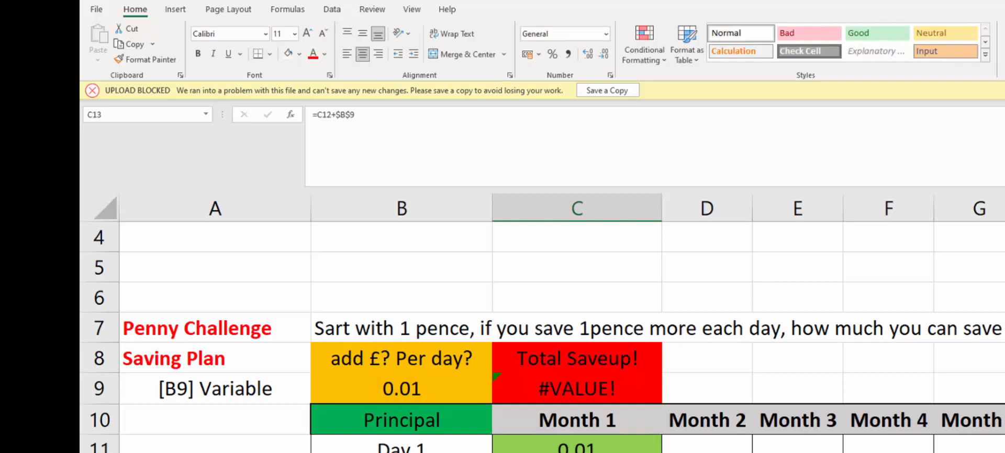
- Copy the Day 2 formula in C12 and return C13 to the relative formula =C12+B10
key(Up)
key(Right)
key(Left)
right_click(578, 121)
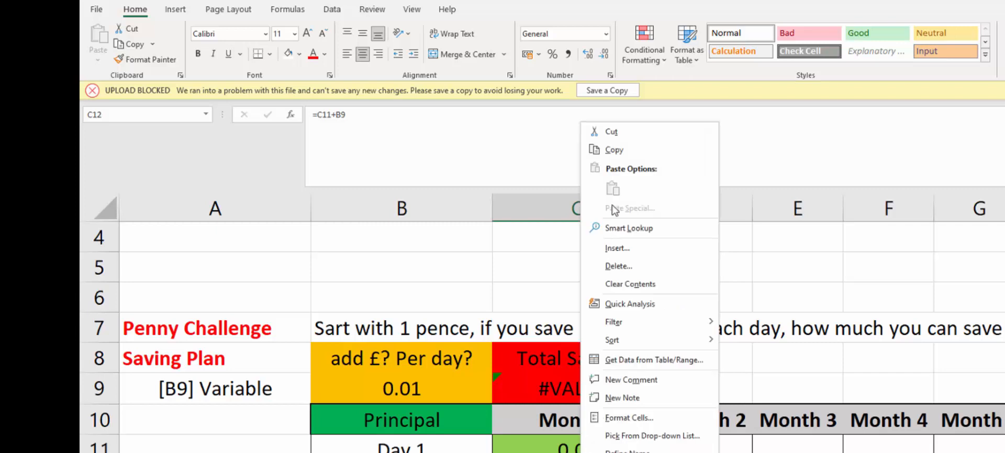
click(613, 150)
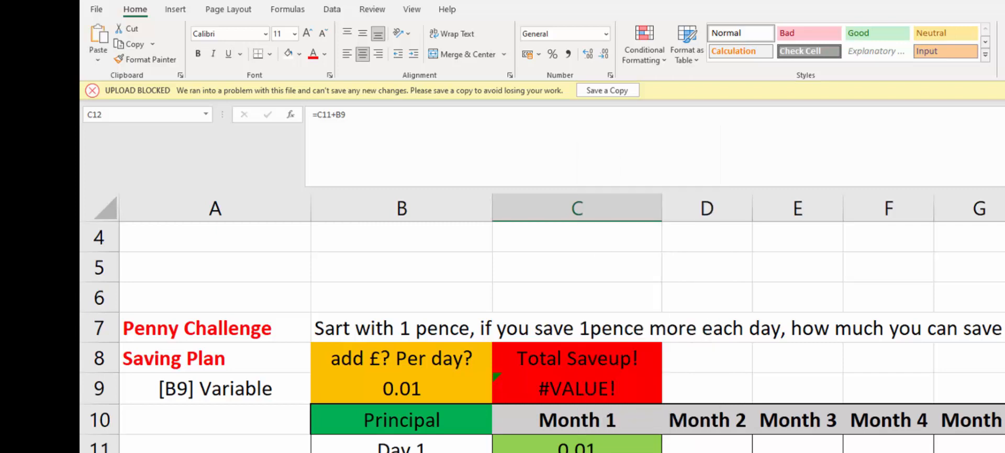
key(Down)
right_click(617, 149)
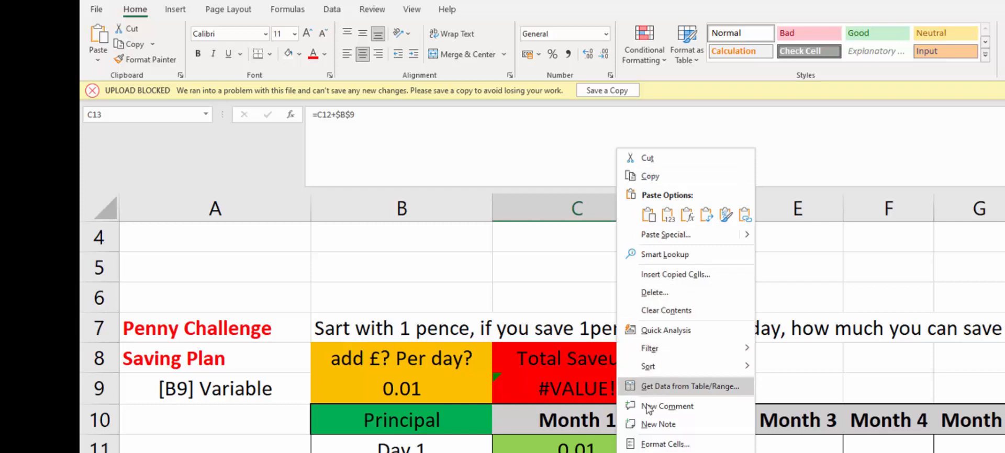
key(Escape)
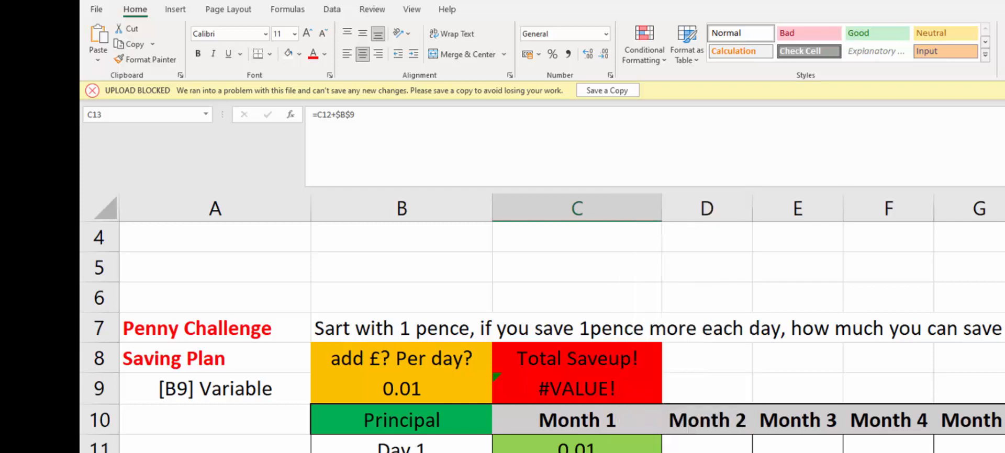
key(ctrl+z)
- Replace the B10 reference in C13 with $B$9 so the Day 3 formula reads =C12+$B$9
scroll(562, 338, down, 2)
scroll(562, 337, up, 2)
key(F2)
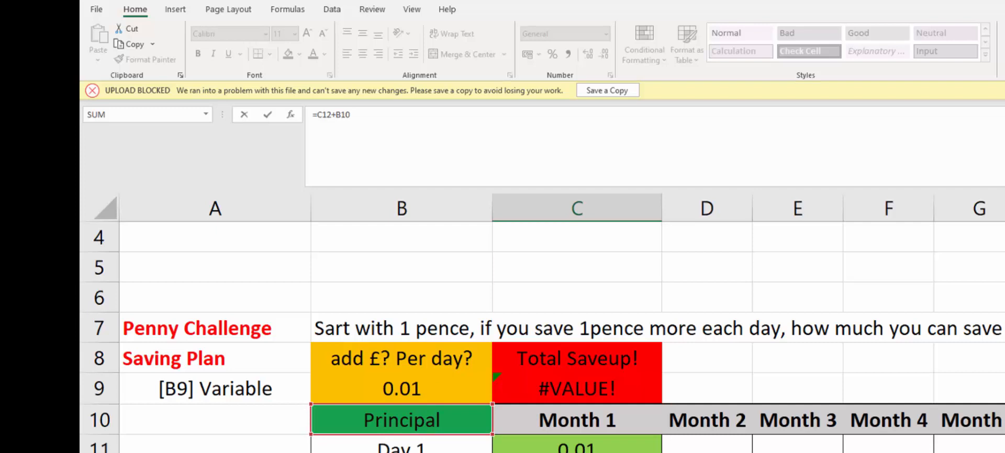
text($B$9)
key(Return)
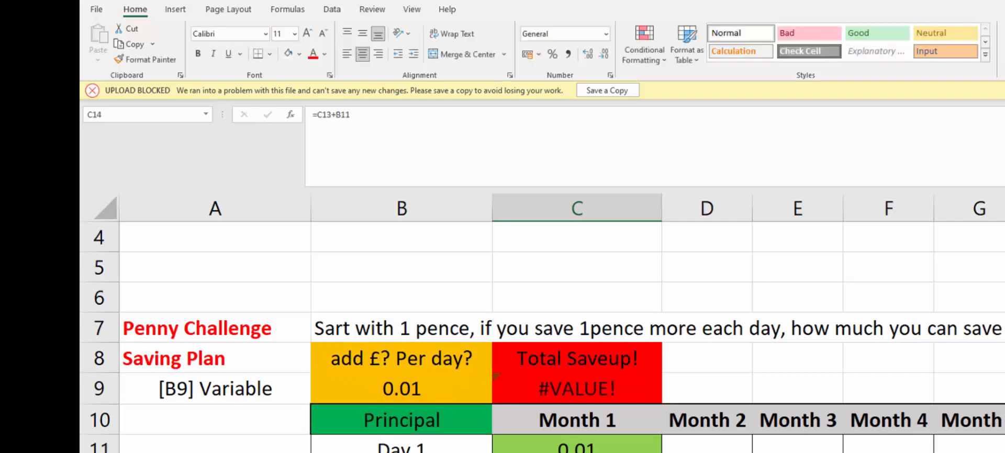
- Review the absolute position note in A13 and the cells referenced by the C13 formula
key(Up)
key(Left)
key(Left)
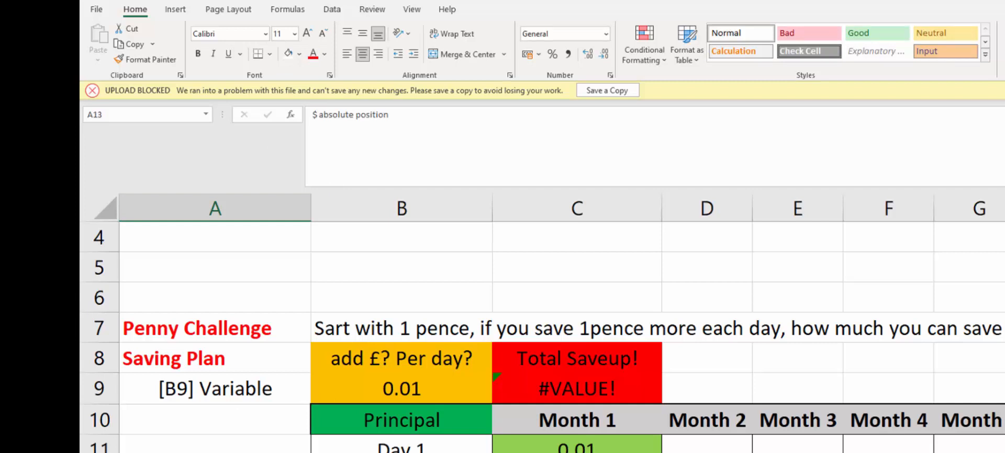
key(Right)
key(Right)
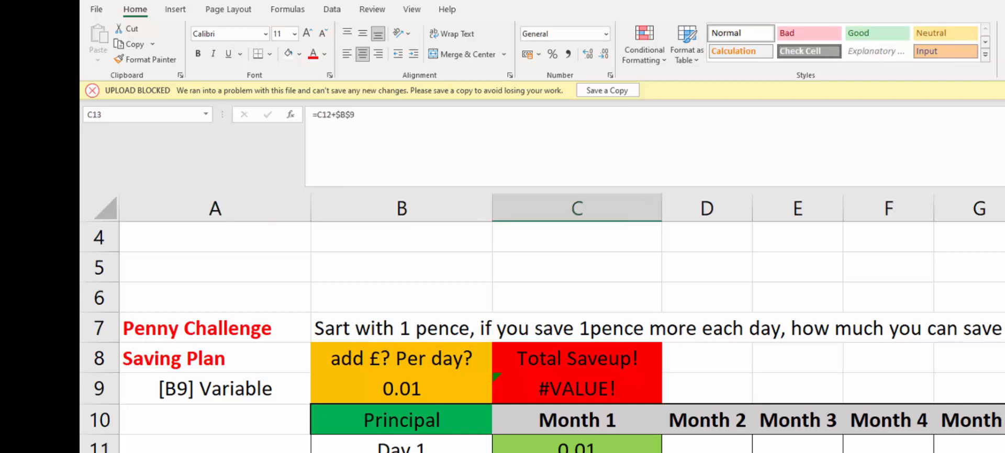
key(F2)
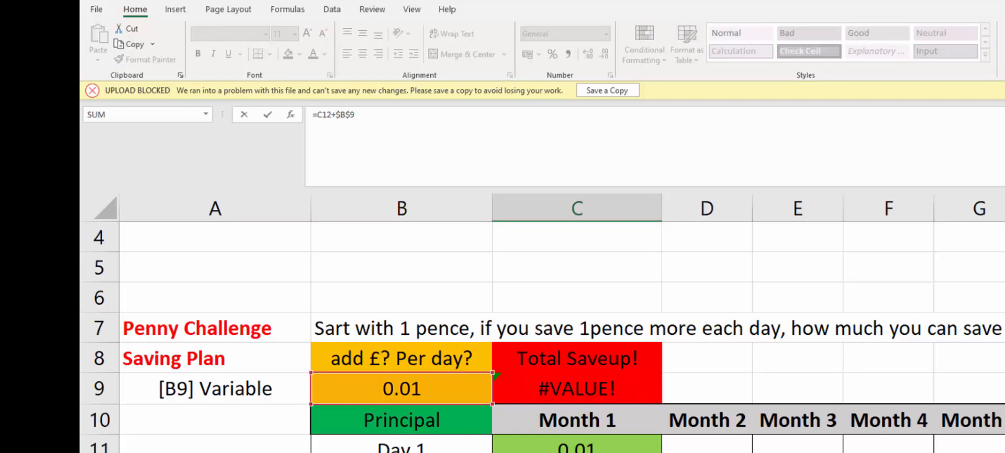
key(Escape)
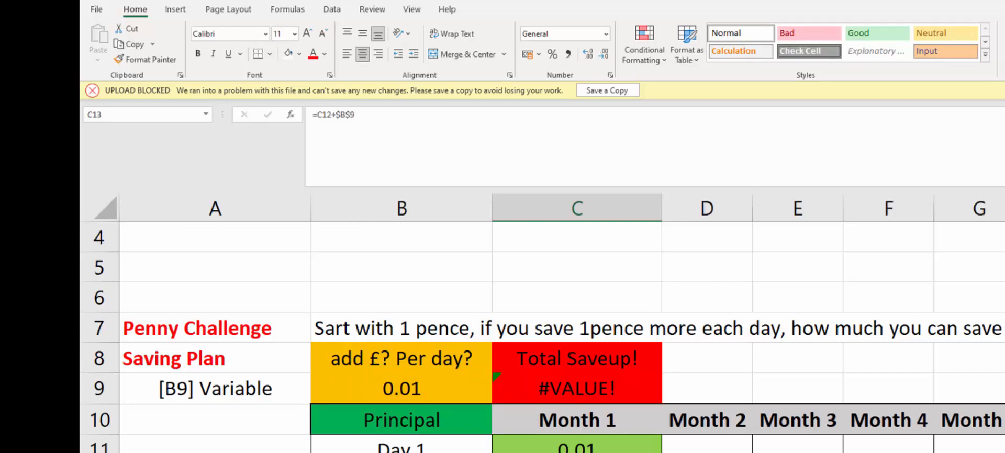
- Copy the absolute-reference formula from C13 into the Day 4, Day 5 and Day 6 cells C14, C15 and C16
key(ctrl+c)
key(Down)
key(ctrl+v)
scroll(542, 337, down, 1)
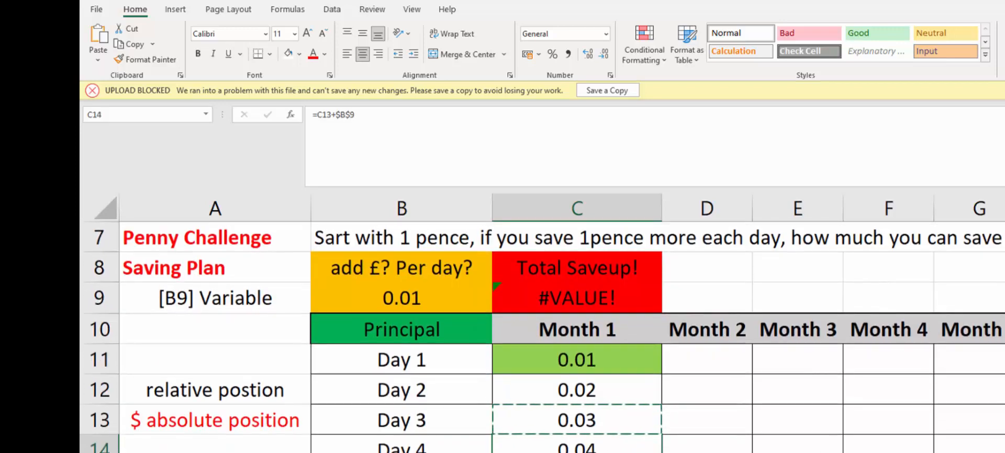
key(Down)
key(ctrl+v)
key(Down)
key(ctrl+v)
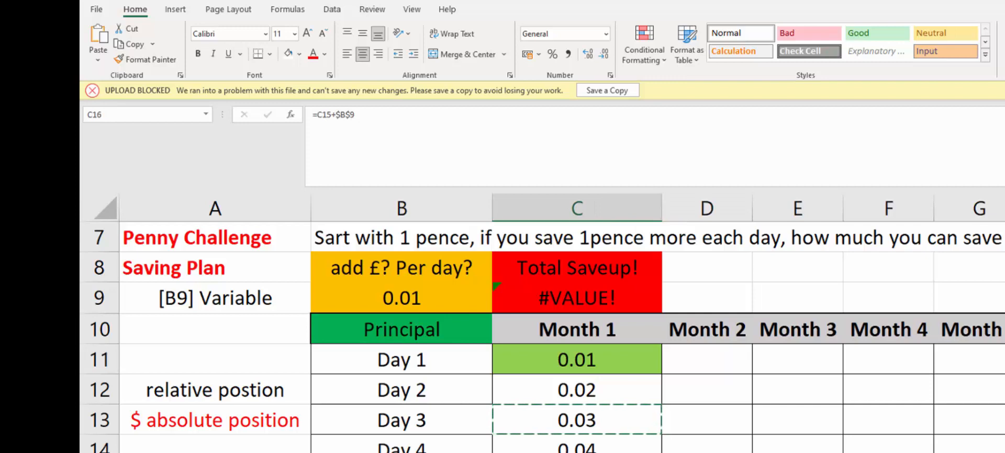
- Paste the copied formula over the remaining Month 1 days from C16 down to the end of the month
scroll(542, 337, down, 7)
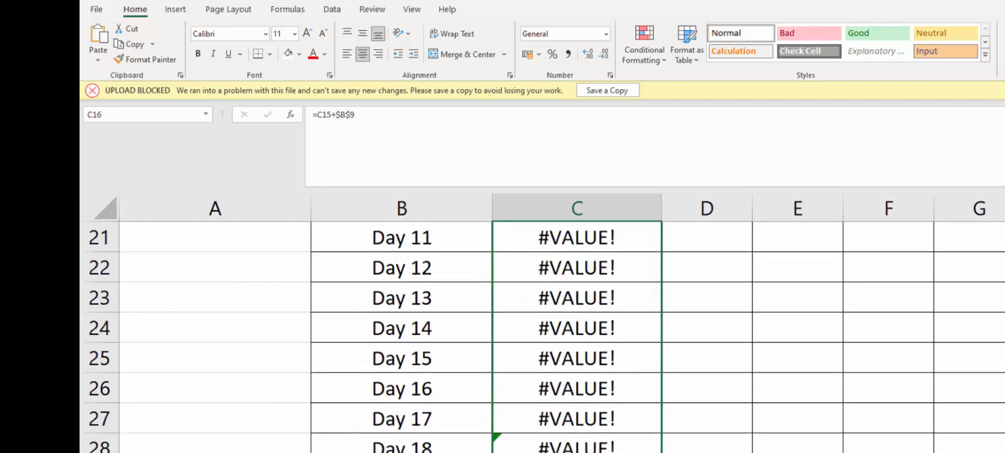
scroll(544, 336, down, 1)
key(Return)
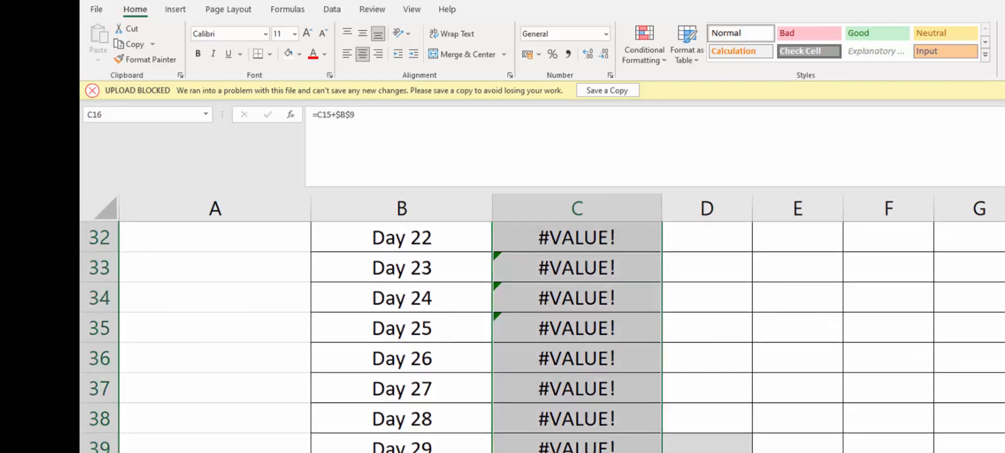
- Extend the Month 1 total in C42 to include Day 31, making the formula =SUM(C11:C41)
click(577, 451)
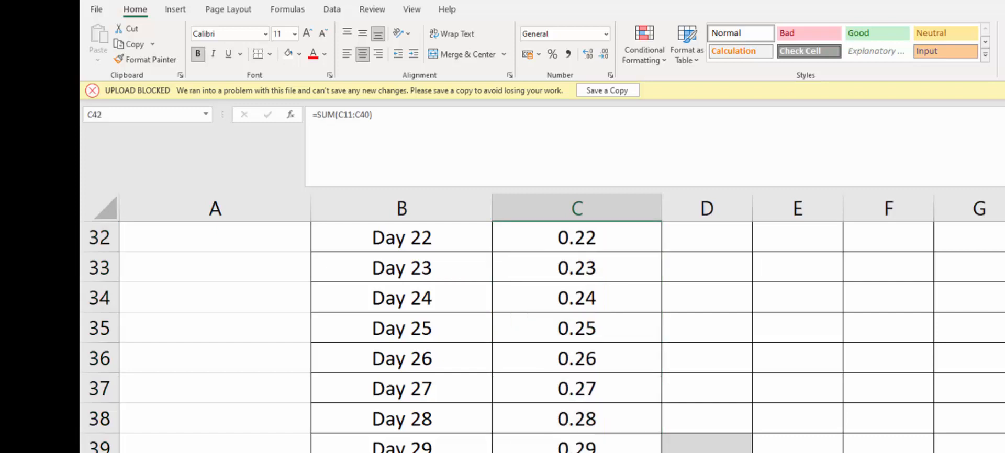
key(F2)
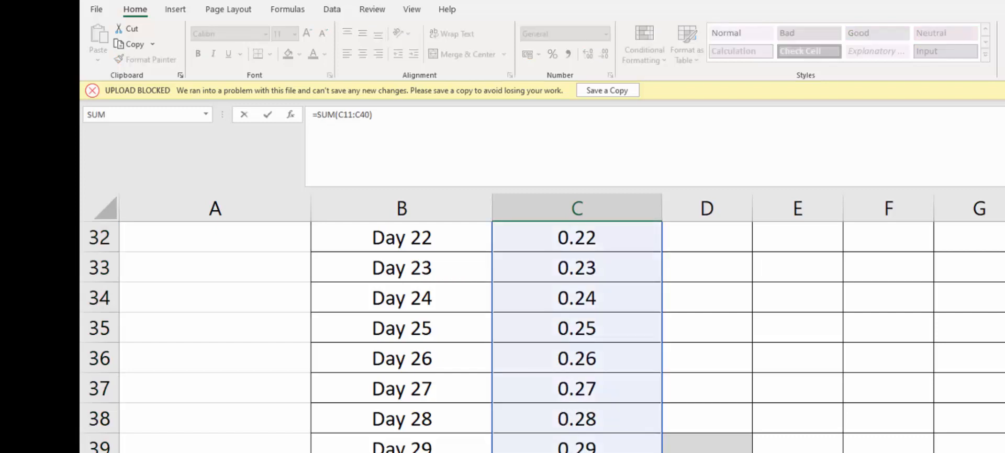
key(BackSpace)
text(1)
key(ctrl+Return)
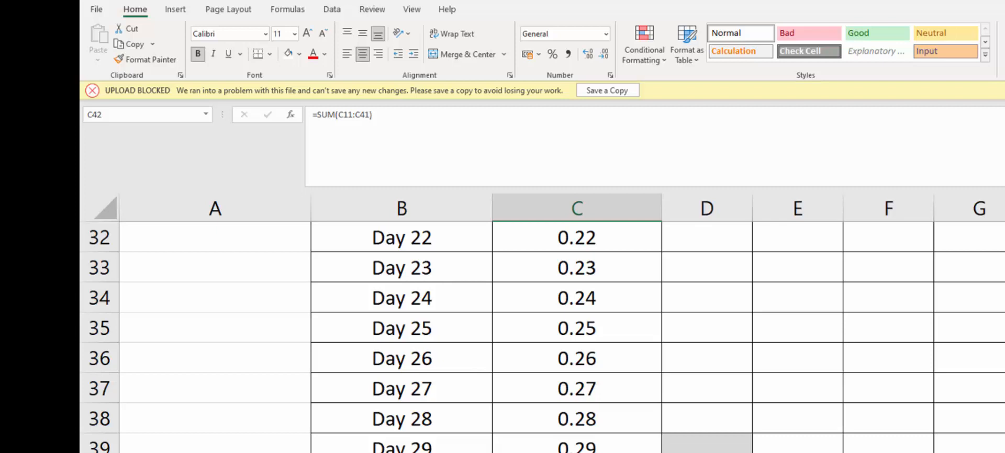
- Fill the C42 total formula across row 42 for the other months
scroll(561, 323, right, 3)
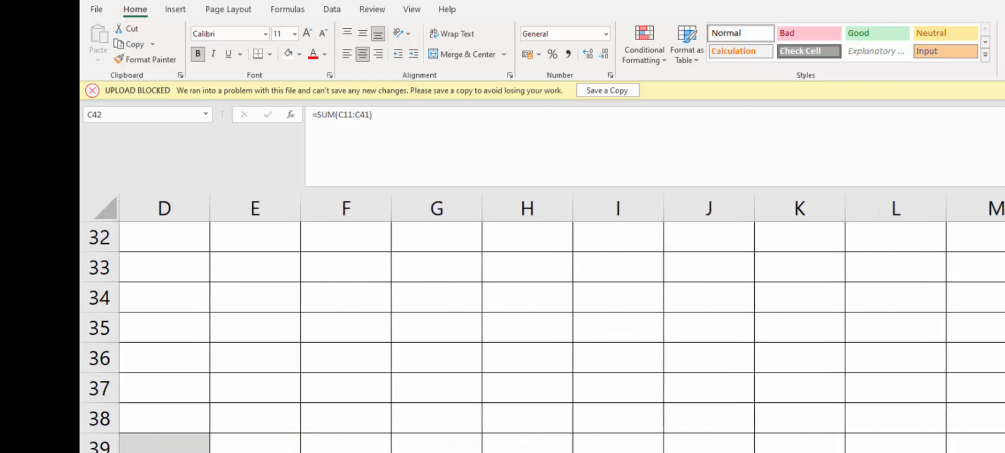
drag(119, 451, 983, 451)
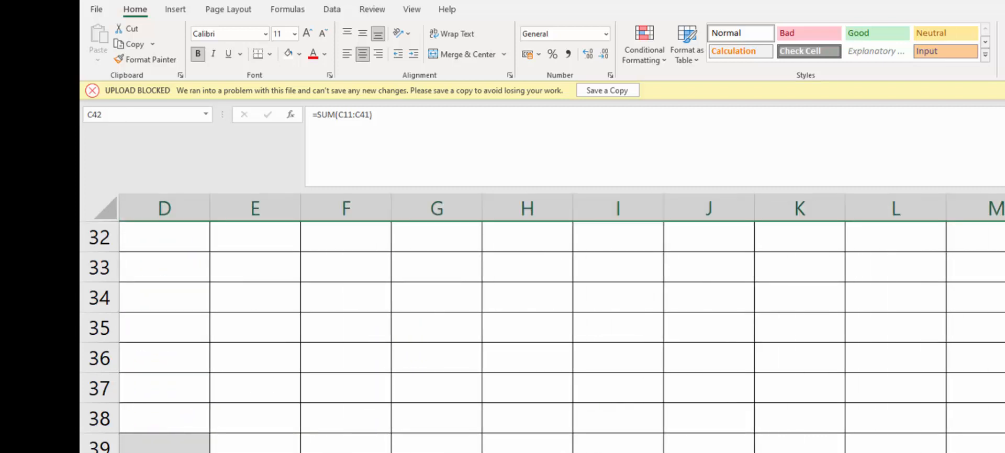
scroll(560, 323, left, 3)
click(766, 352)
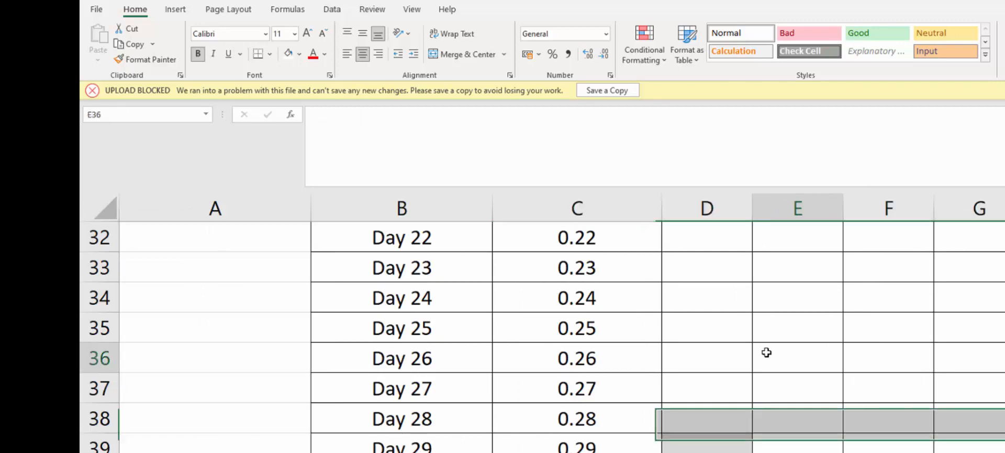
- Review the Month 1 daily savings from the starting amount in C11 down through the following days
scroll(722, 433, up, 10)
scroll(722, 424, down, 3)
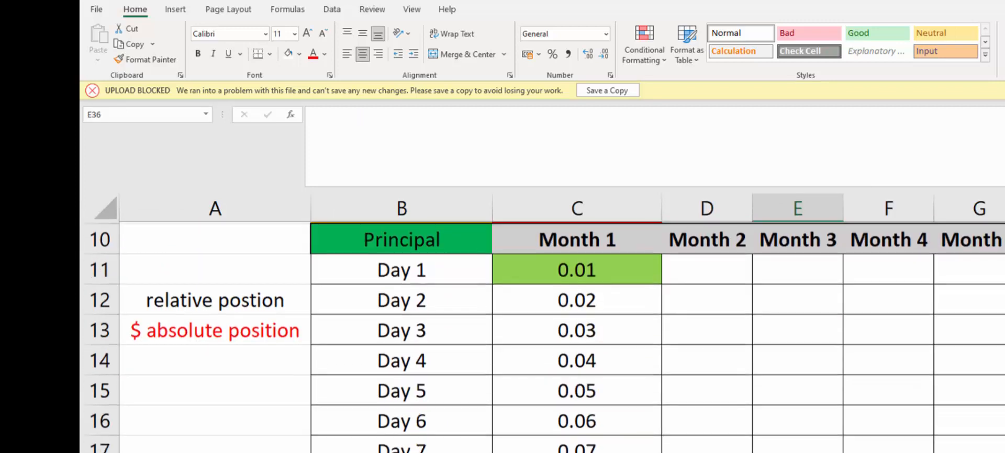
click(614, 276)
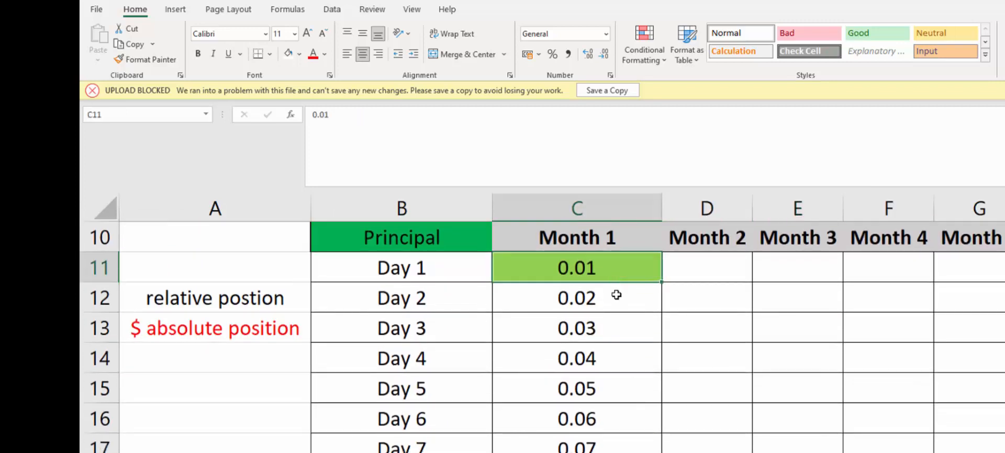
scroll(651, 348, down, 4)
scroll(653, 382, down, 2)
scroll(653, 381, down, 5)
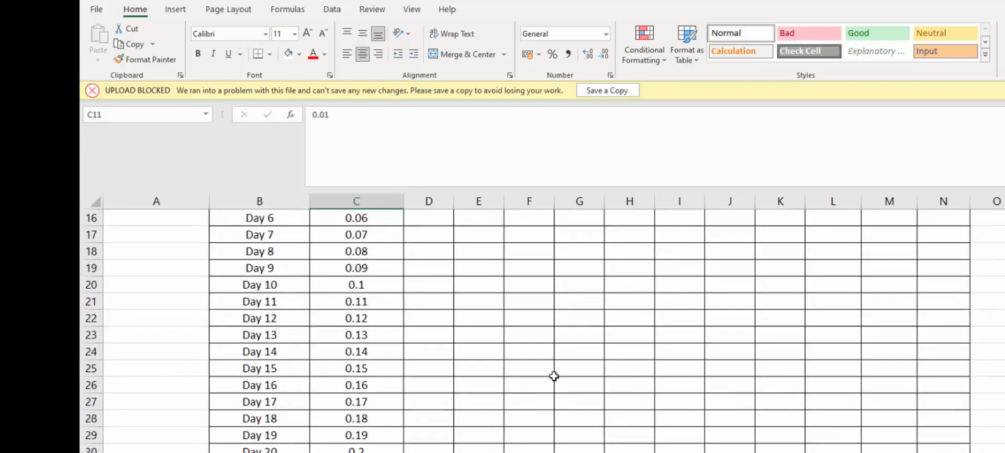
scroll(426, 385, up, 2)
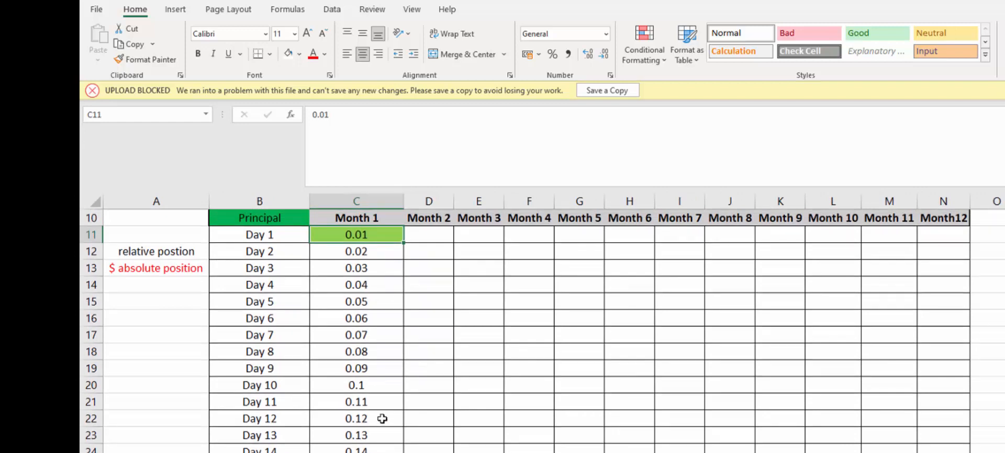
scroll(381, 419, down, 3)
scroll(382, 419, up, 3)
scroll(542, 329, down, 1)
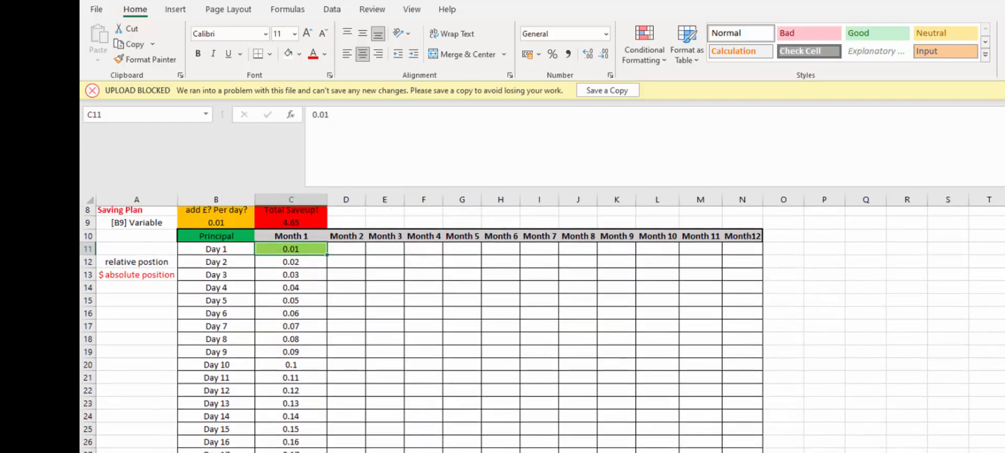
- Copy the Month 1 daily savings from C11 downward into the Month 2 column starting at D11
scroll(542, 330, down, 1)
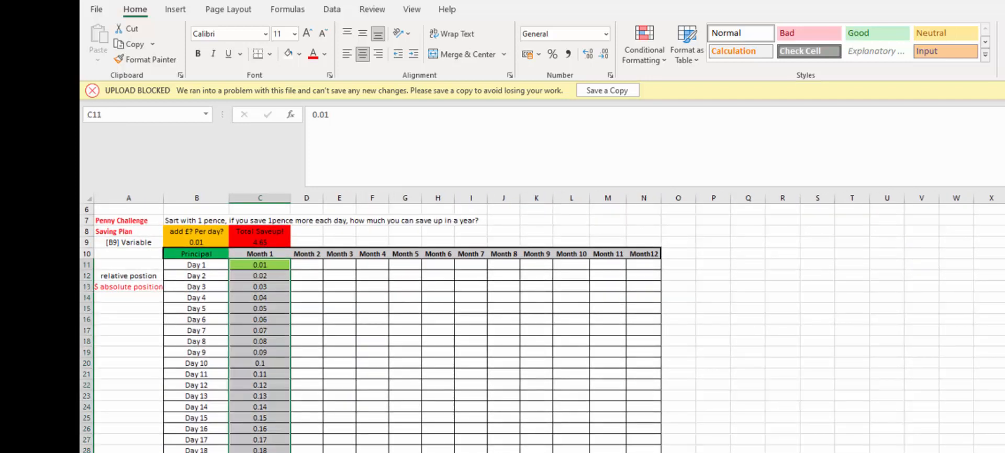
key(ctrl+c)
key(Right)
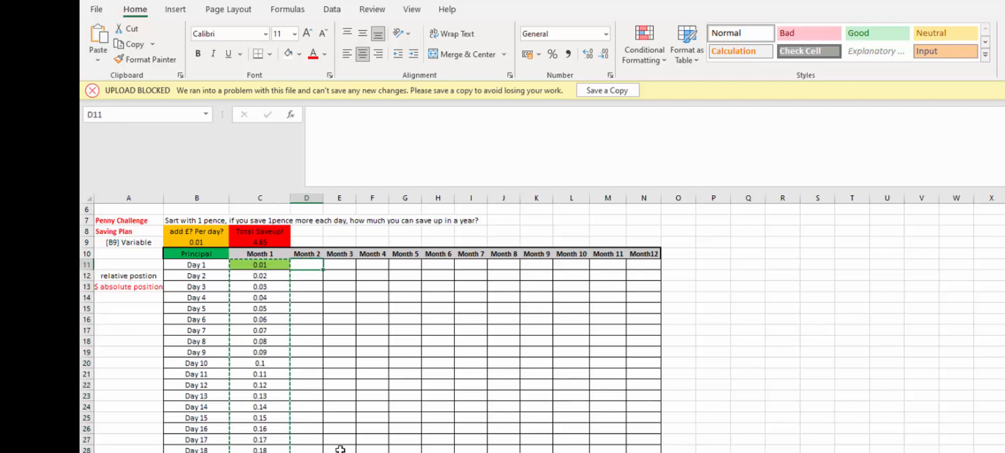
key(ctrl+v)
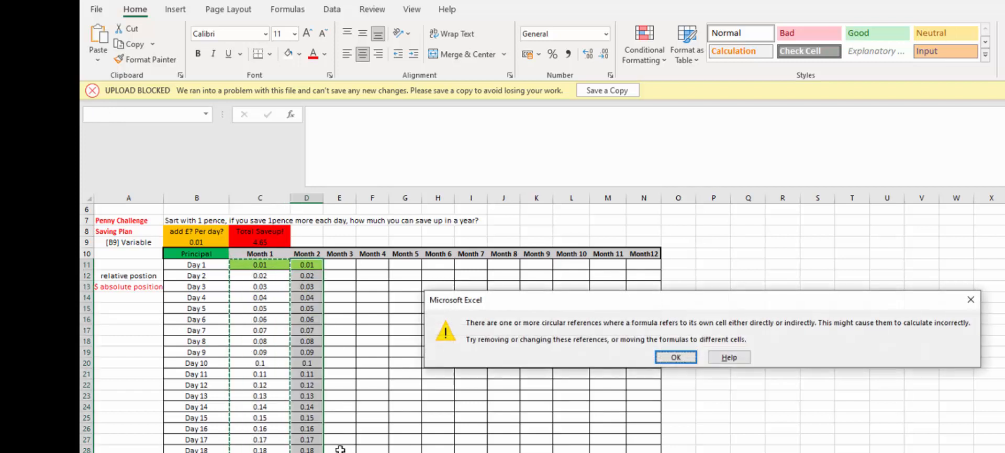
click(674, 358)
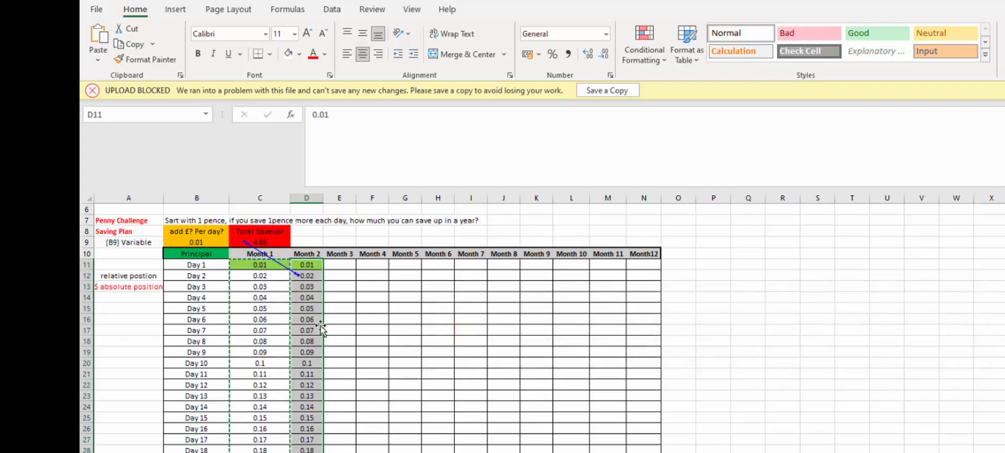
- Check which cells the Month 2 Day 2 formula in D12 refers to
click(304, 276)
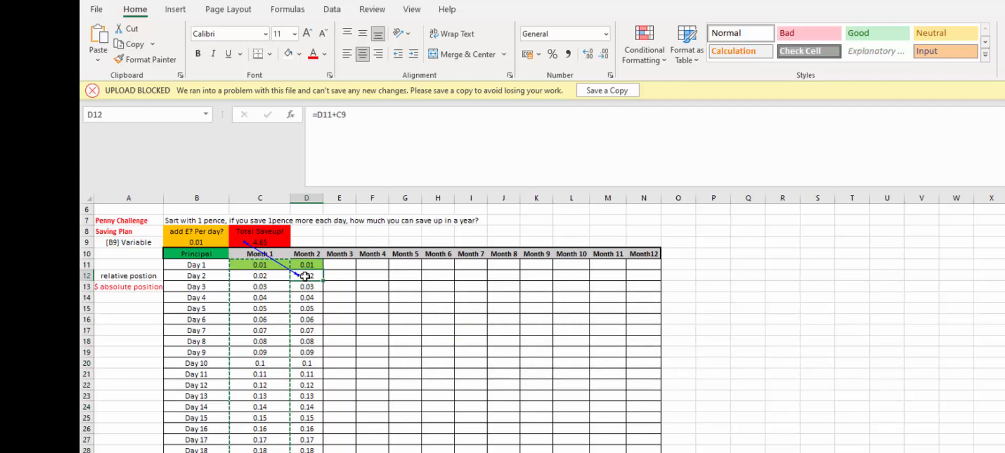
double_click(305, 276)
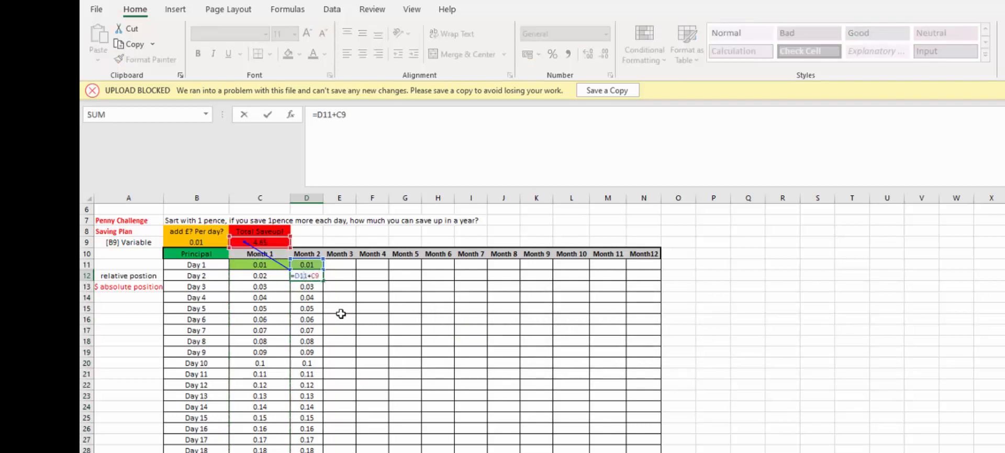
key(Escape)
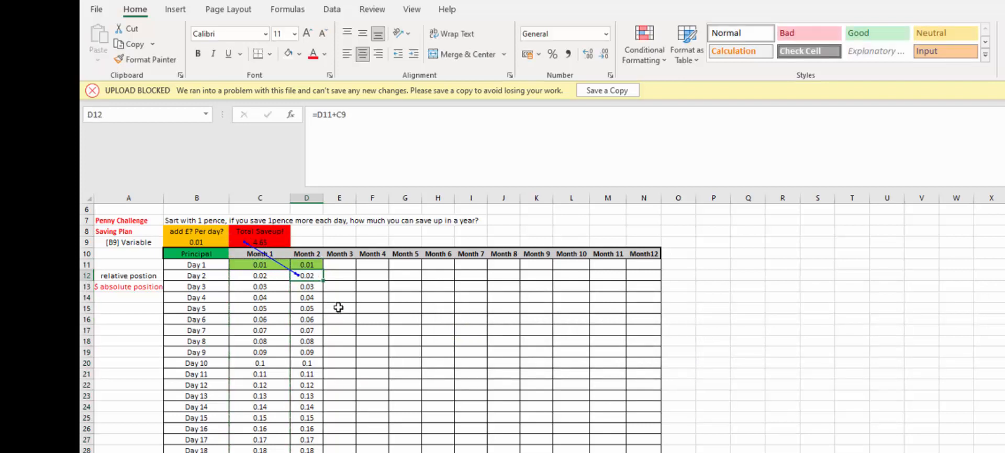
- Replace the Month 2 starting value in D11 with the formula =C41+$B$9
click(307, 265)
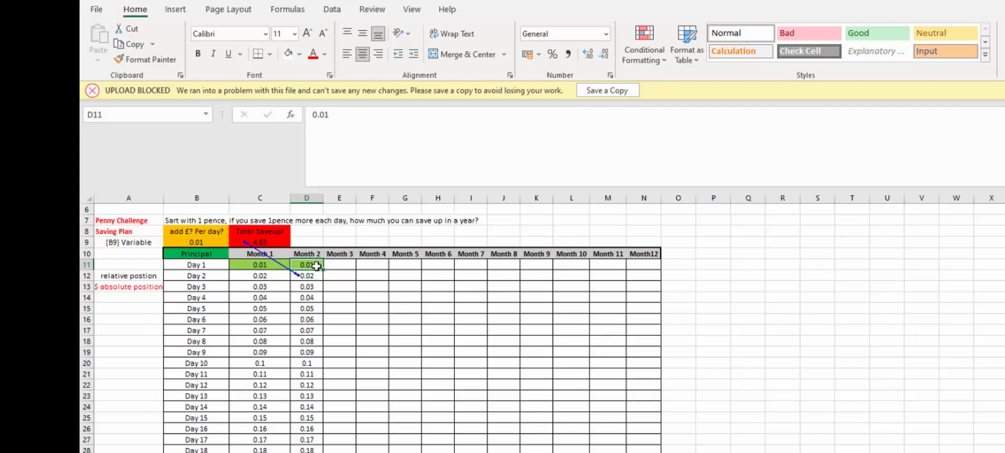
text(=)
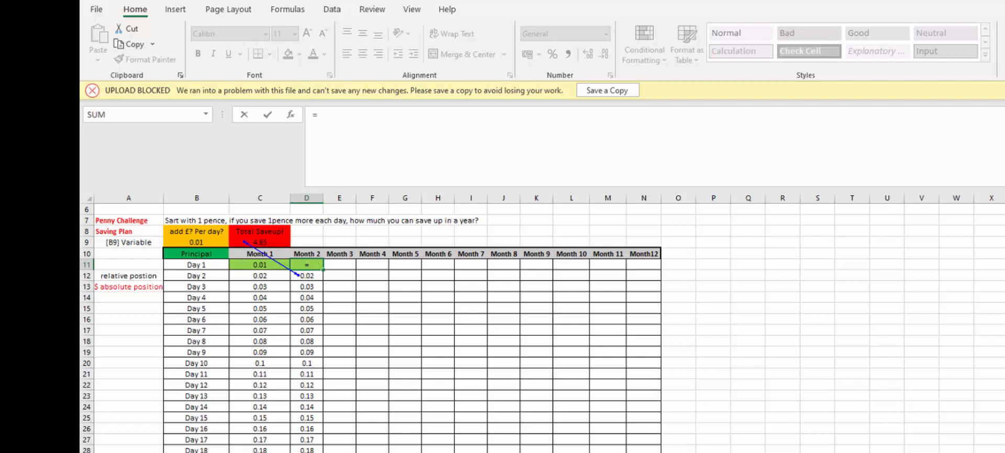
text(C41+)
click(215, 242)
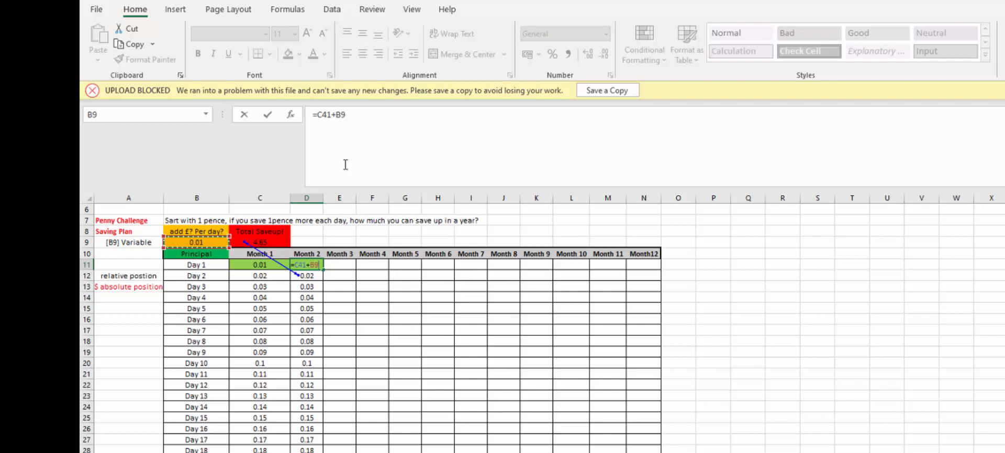
click(337, 114)
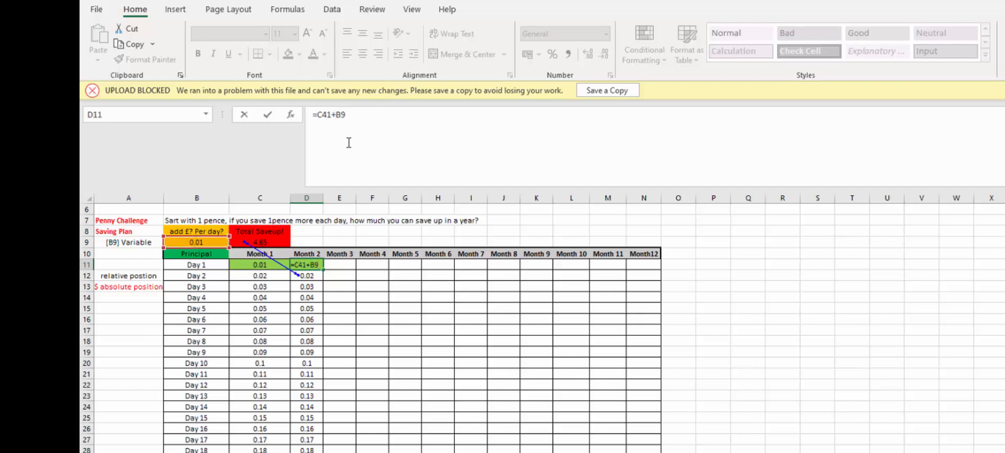
text($B$)
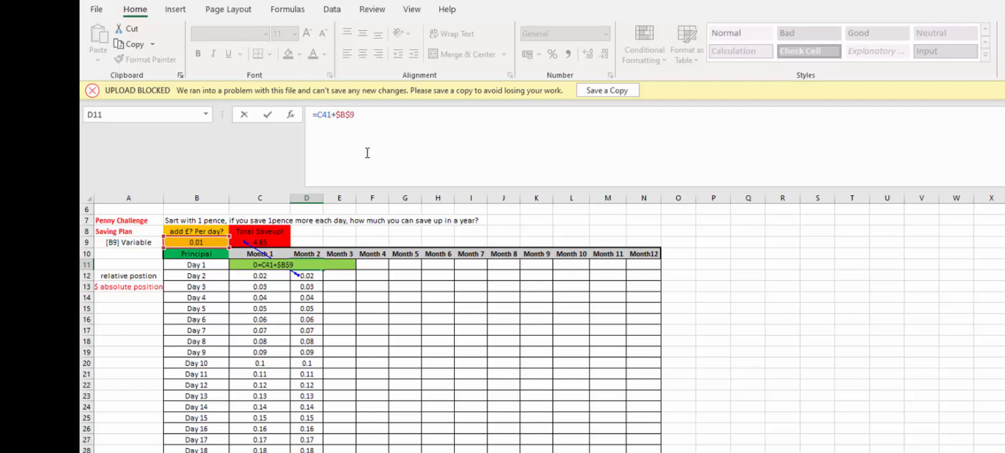
key(ctrl+Return)
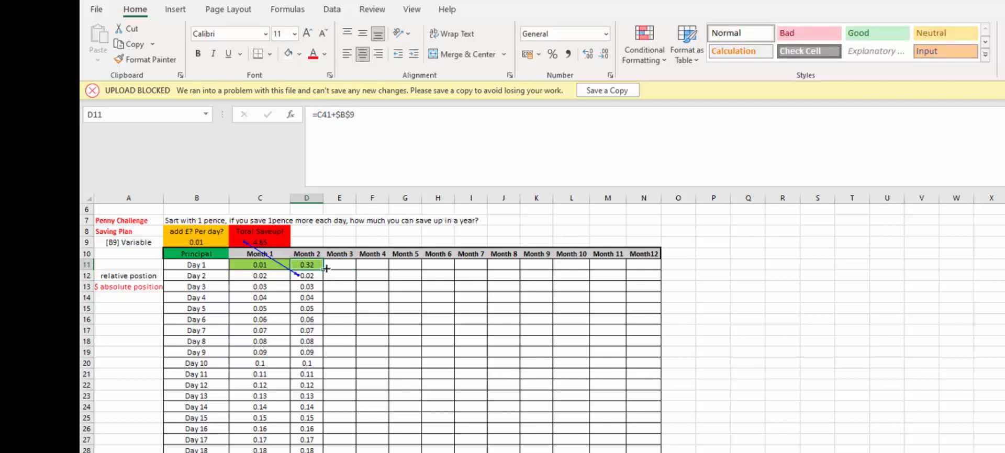
- Replace the C9 reference in D12 with $B$9 so the formula reads =D11+$B$9
click(316, 277)
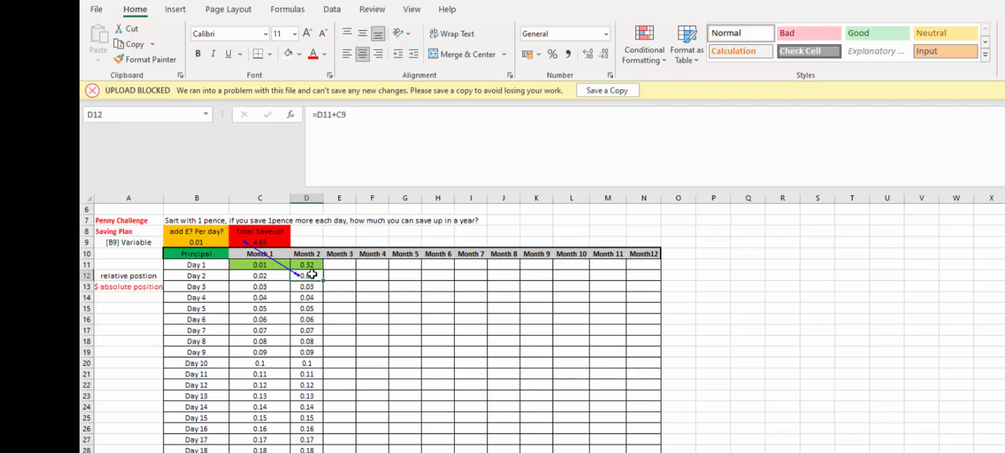
double_click(312, 274)
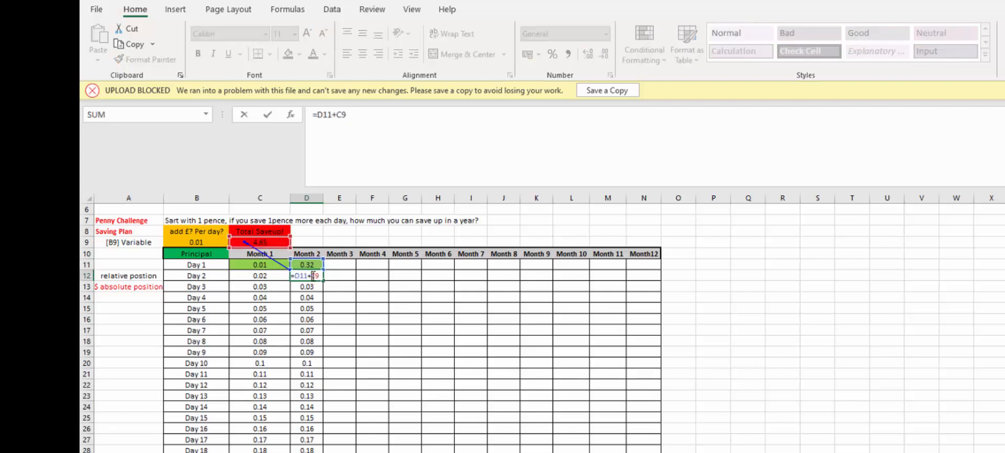
click(338, 114)
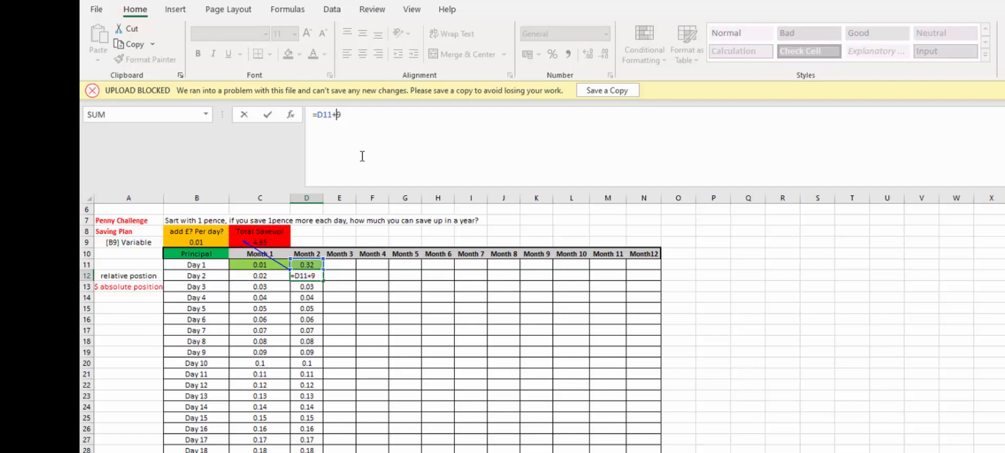
text(B)
key(Escape)
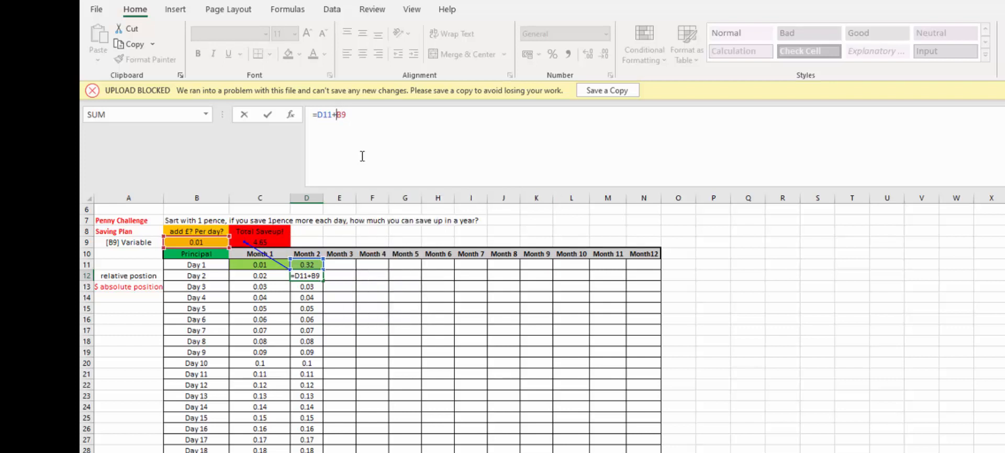
text($)
key(Right)
text($)
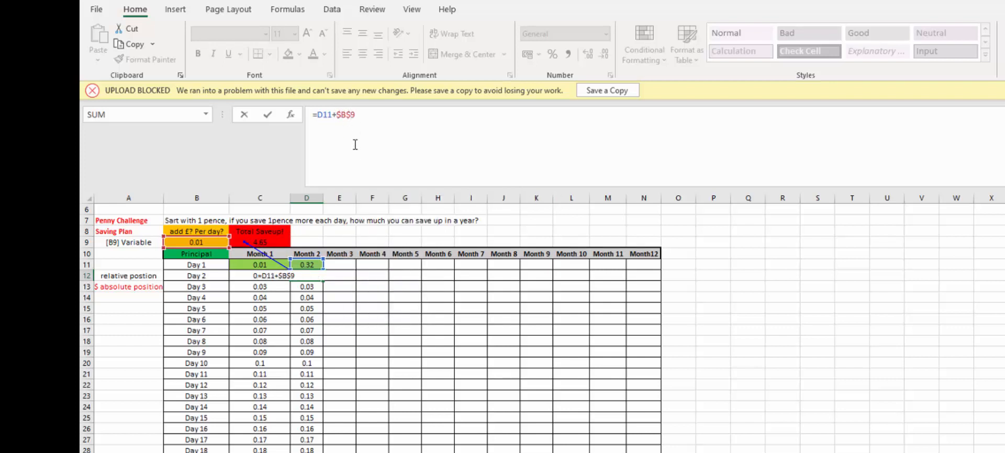
key(Return)
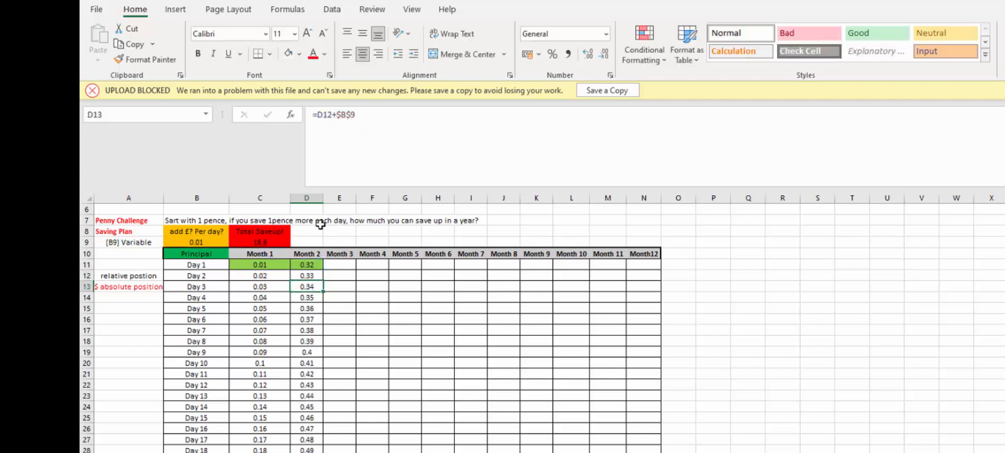
- Make the B9 reference in the Month 1 Day 2 cell C12 absolute so the formula reads =C11+$B$9
click(264, 278)
click(340, 114)
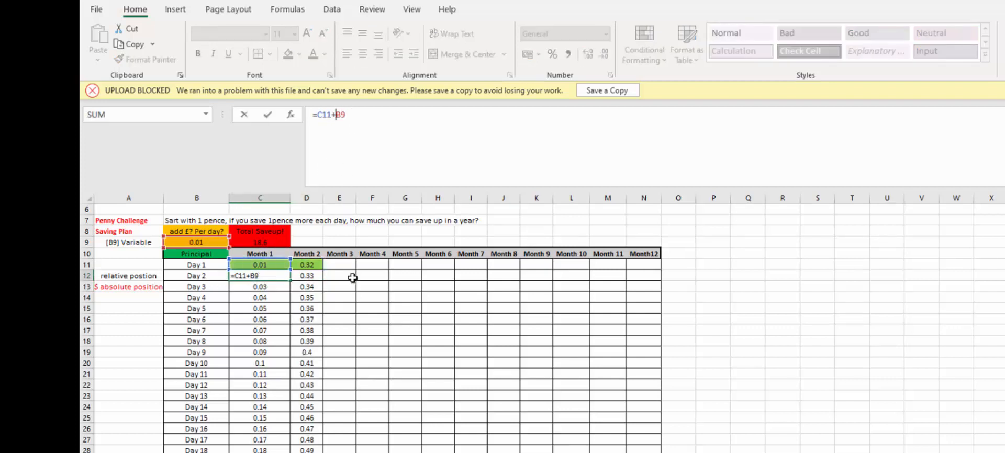
key(F4)
key(Return)
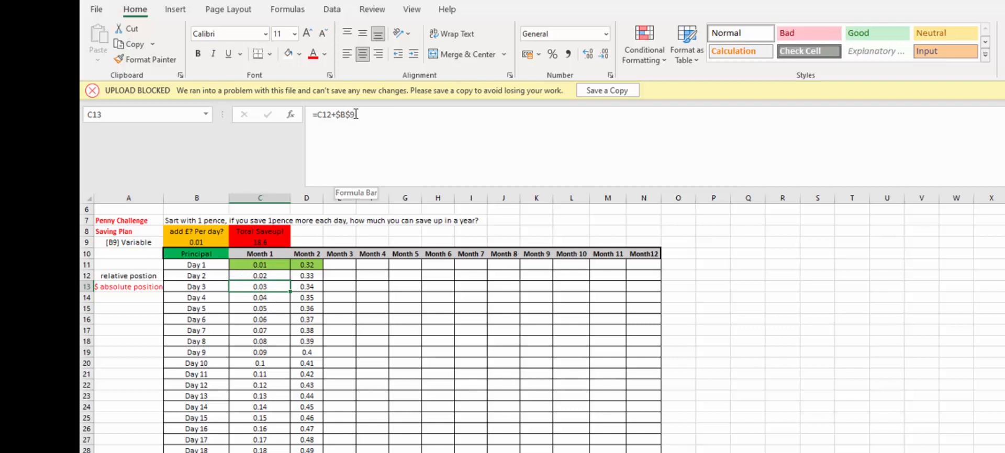
click(283, 276)
click(335, 114)
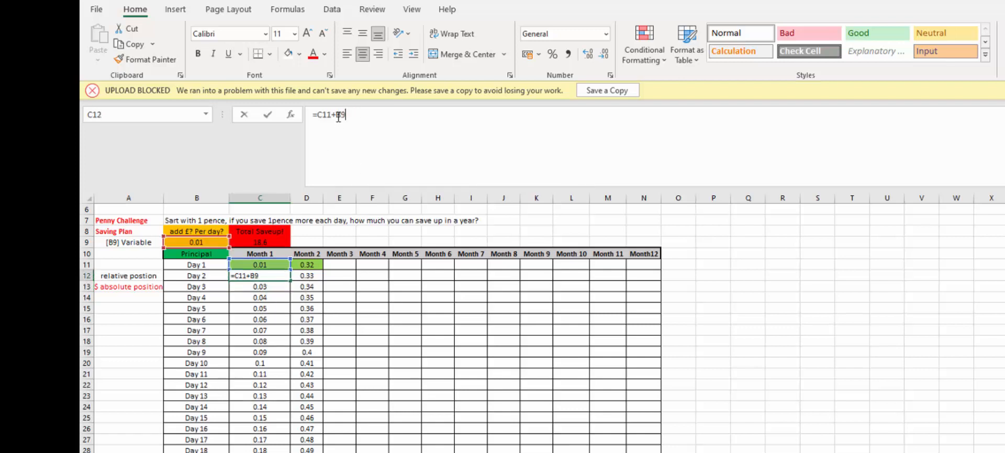
text($)
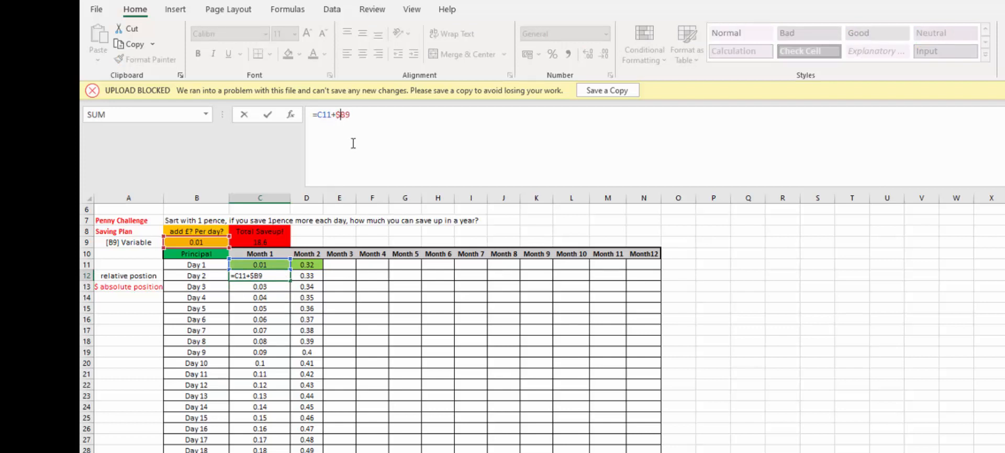
key(Left)
text($)
key(Return)
- Review the Month 2 Day 2 formula in D12 for its absolute reference to the increment
click(303, 276)
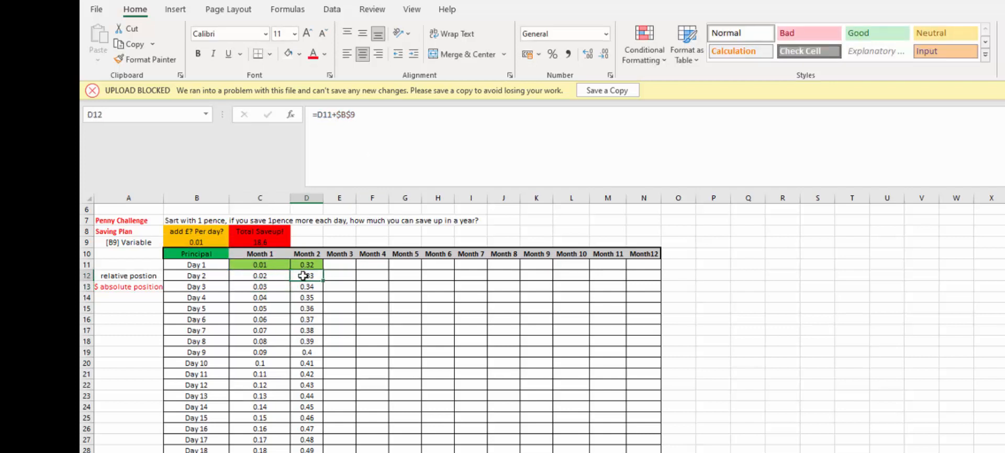
double_click(303, 275)
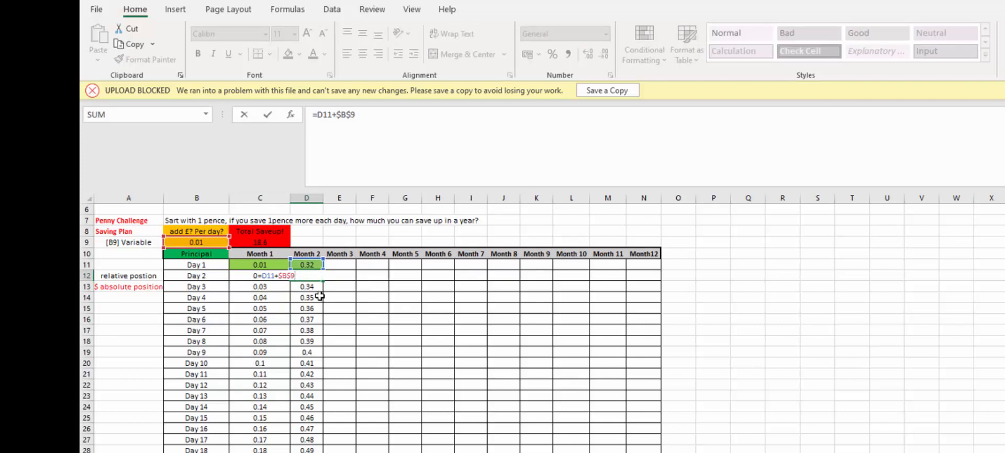
key(Return)
- Copy the Month 2 daily savings from D11 downward into the Month 3 column and check the resulting formula in E11
drag(307, 265, 308, 452)
key(ctrl+c)
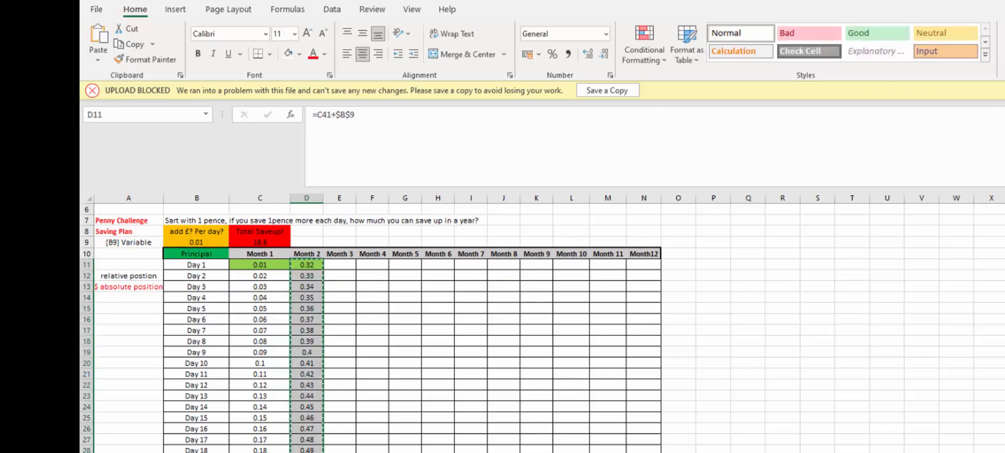
click(332, 268)
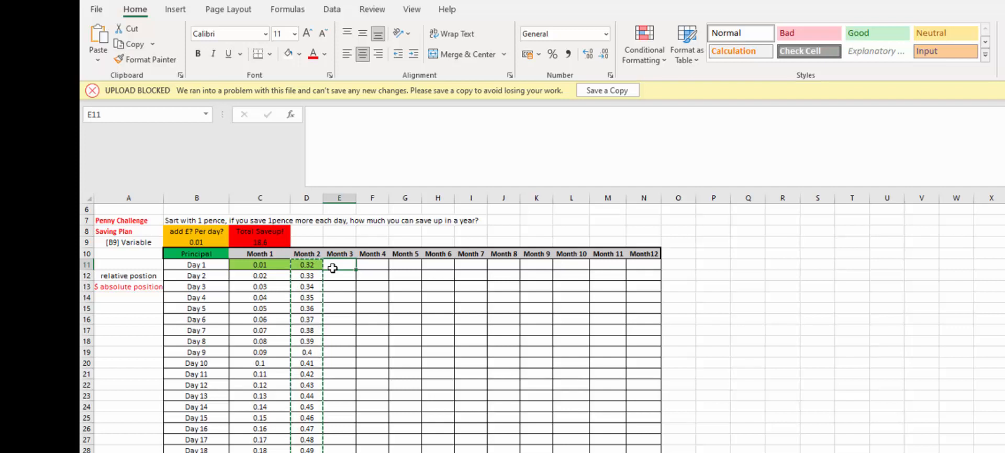
key(ctrl+v)
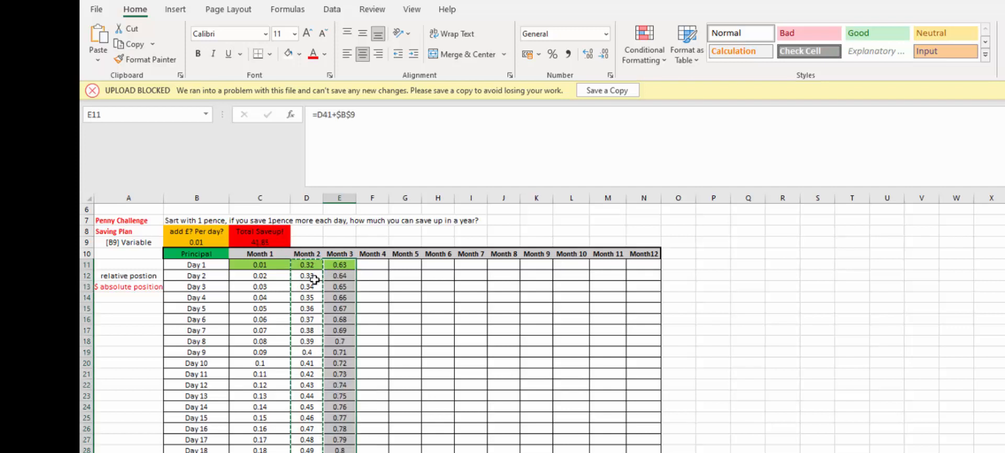
double_click(344, 265)
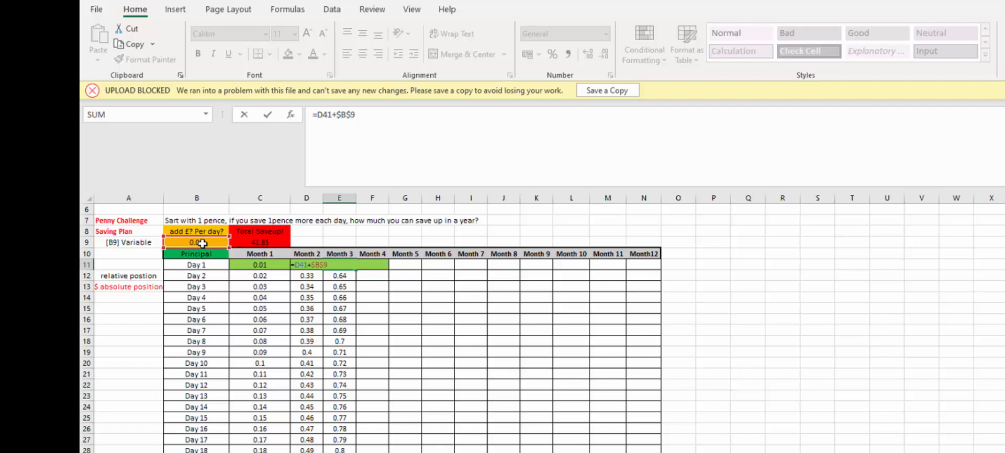
key(Return)
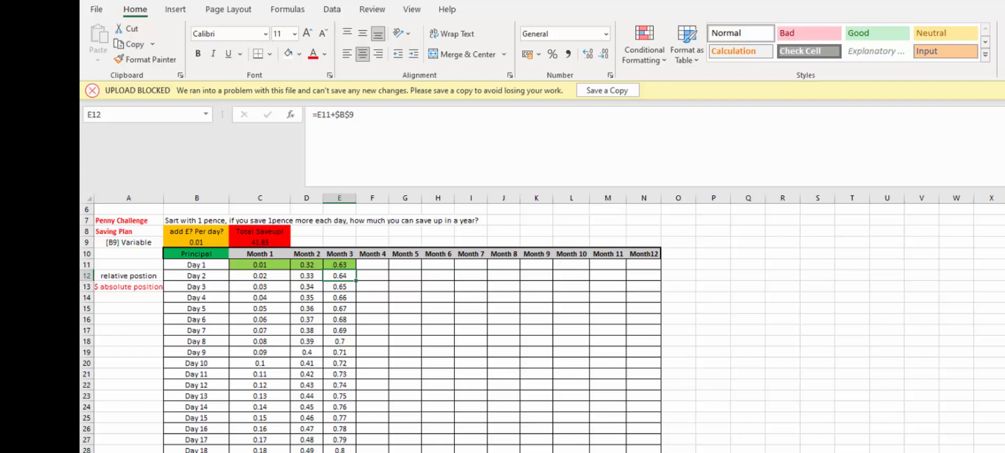
- Clear the Day 29 to Day 31 values of Month 2 in D39:D41 and check the Month 3 starting formula in E11
click(307, 452)
key(ctrl+z)
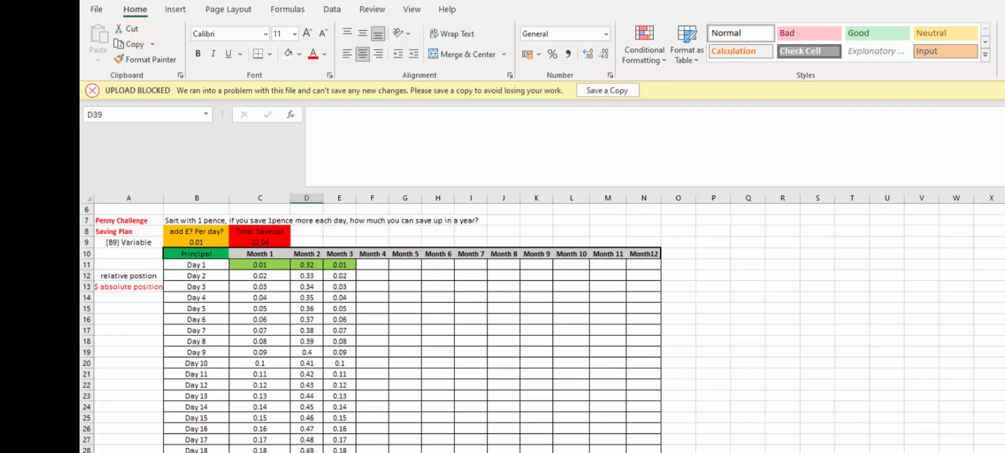
click(471, 452)
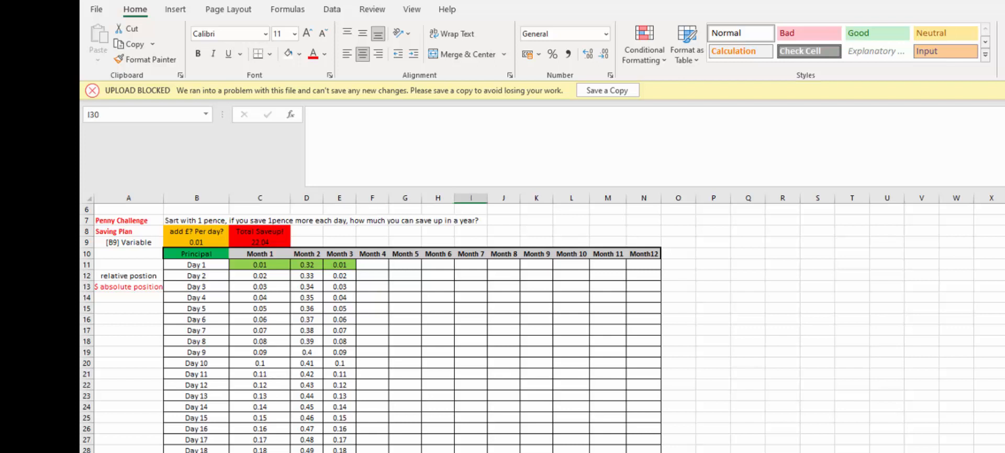
click(338, 267)
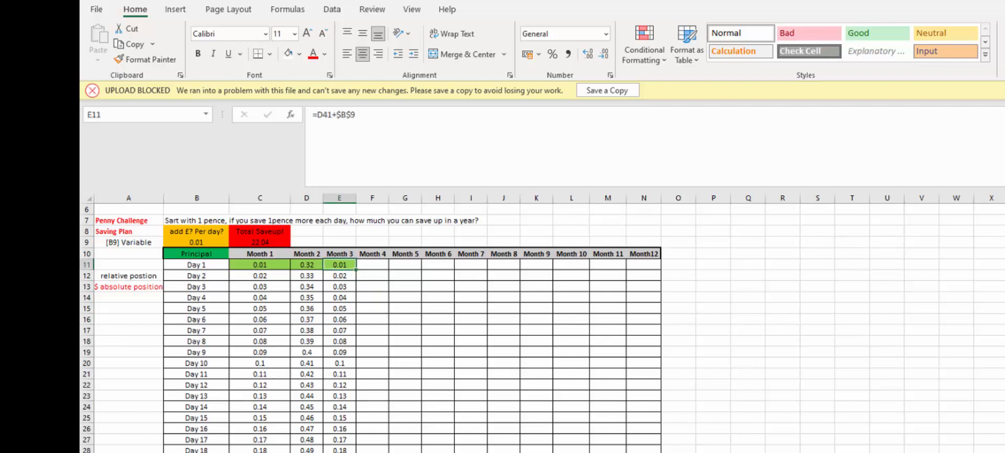
double_click(346, 264)
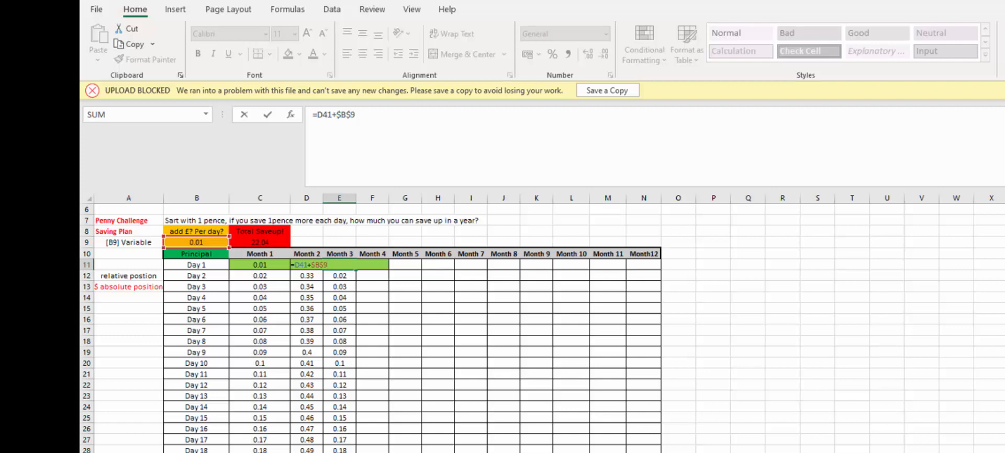
key(Return)
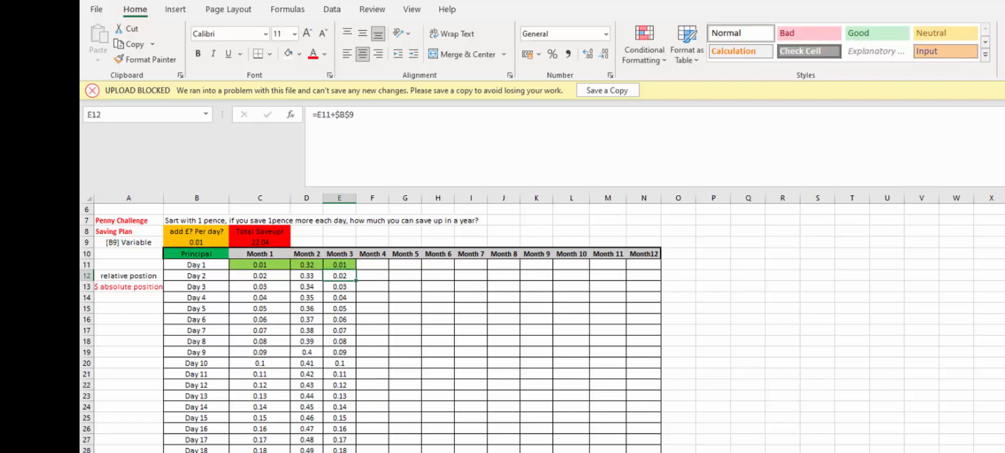
- Enter =D38 in the Month 2 Day 31 cell D41 and open the fill colour choices for that cell
click(306, 452)
text(=)
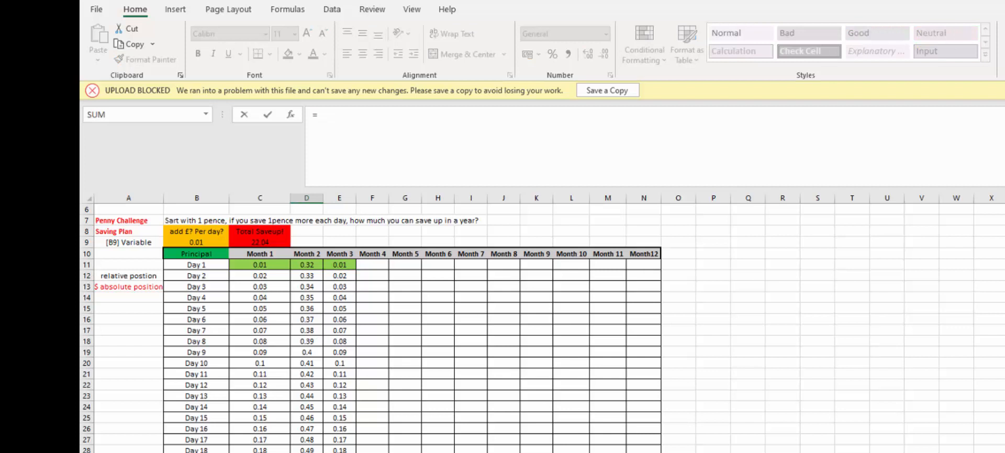
key(Up)
key(Up)
key(Up)
key(Return)
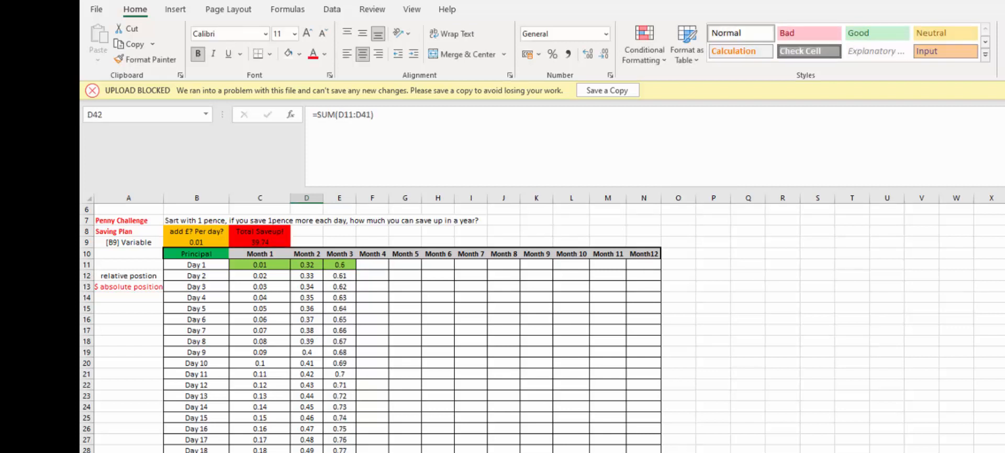
key(Up)
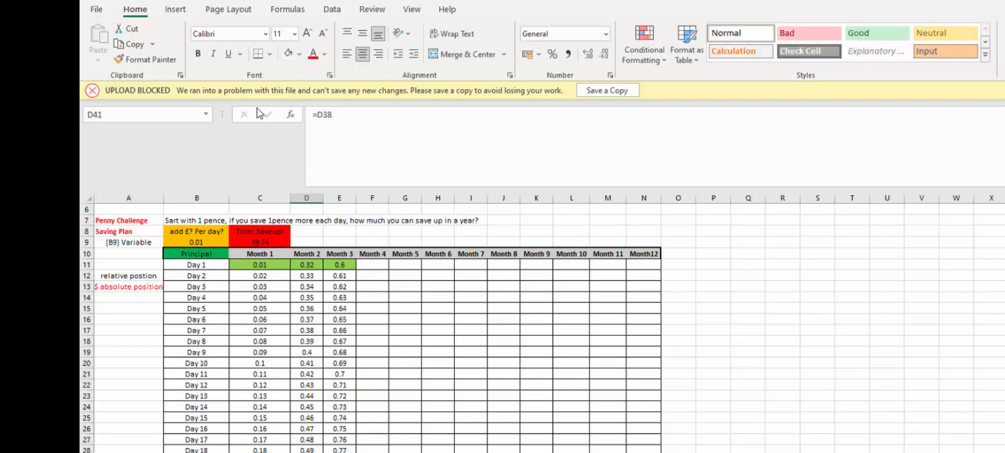
click(299, 54)
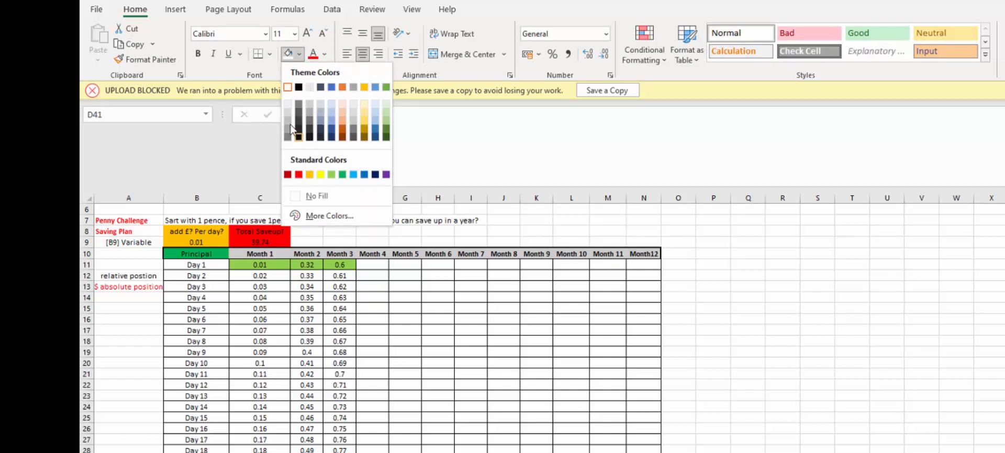
click(282, 115)
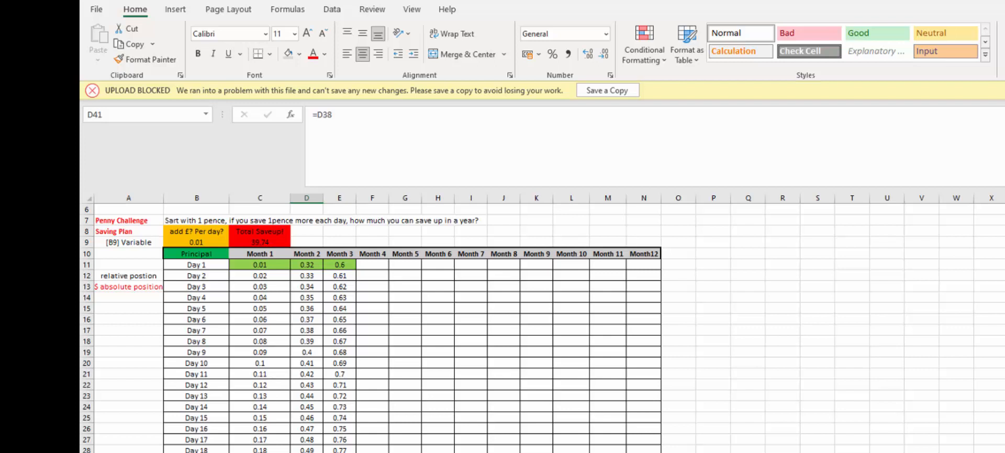
- Set the daily increment in B9 to 0.02 and inspect the Month 2 Day 31 cell D41
click(207, 243)
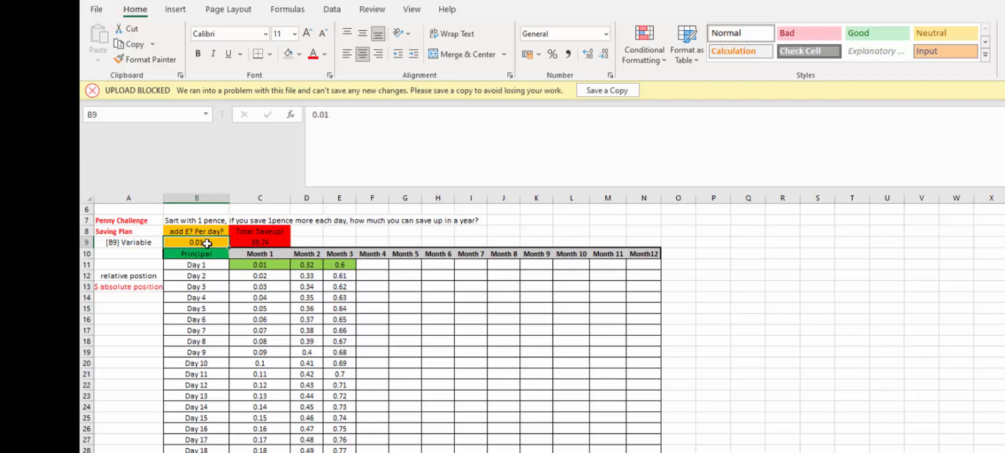
text(0.02)
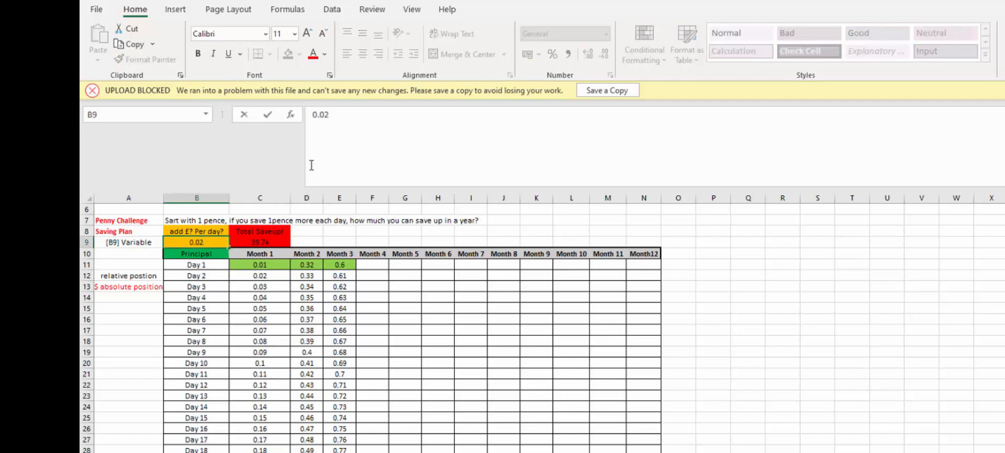
click(209, 254)
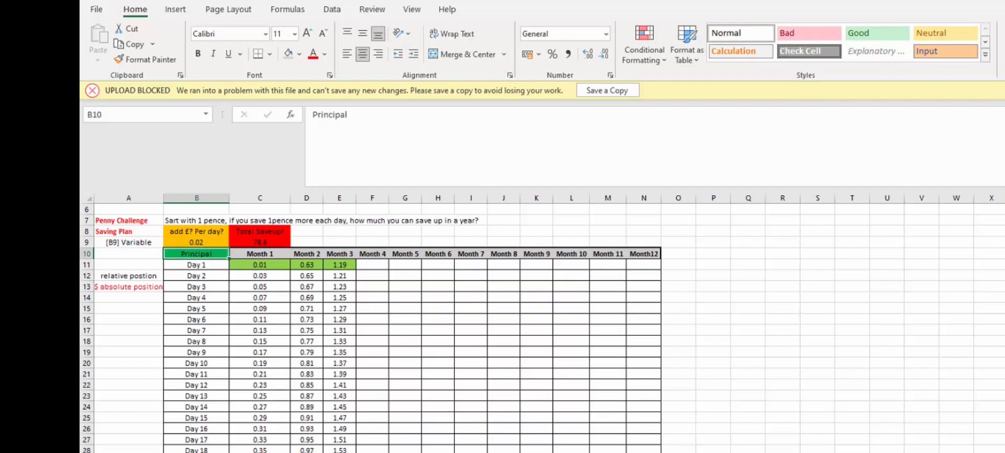
key(ctrl+z)
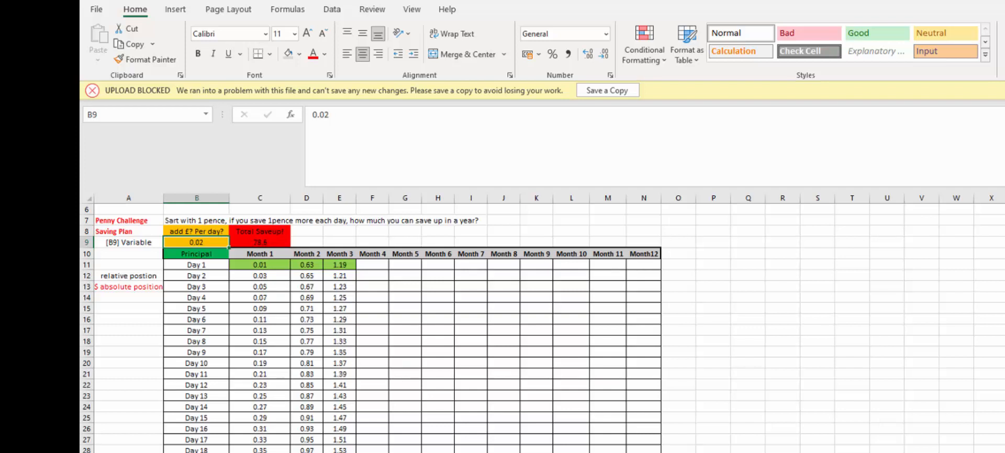
click(307, 452)
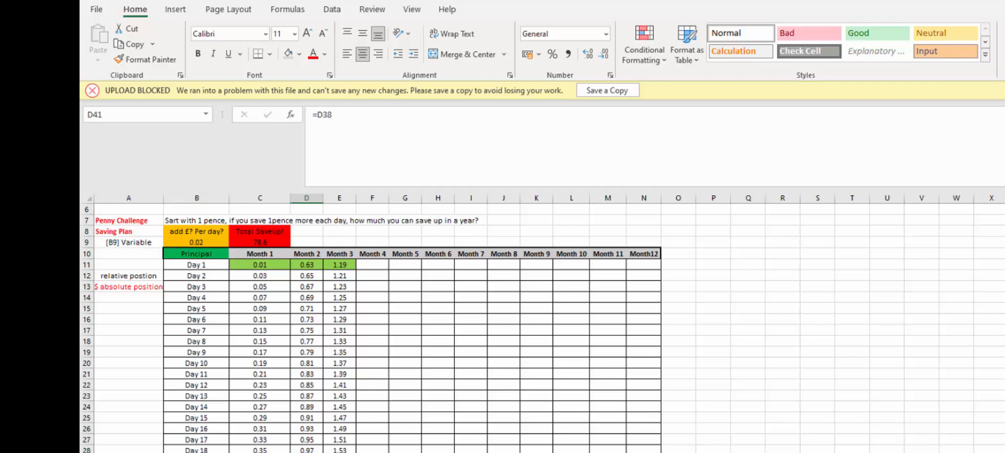
click(306, 452)
- Copy the Month 3 daily savings from E11 downward into each of the Month 4 to Month 12 columns, starting in row 11
drag(341, 263, 340, 451)
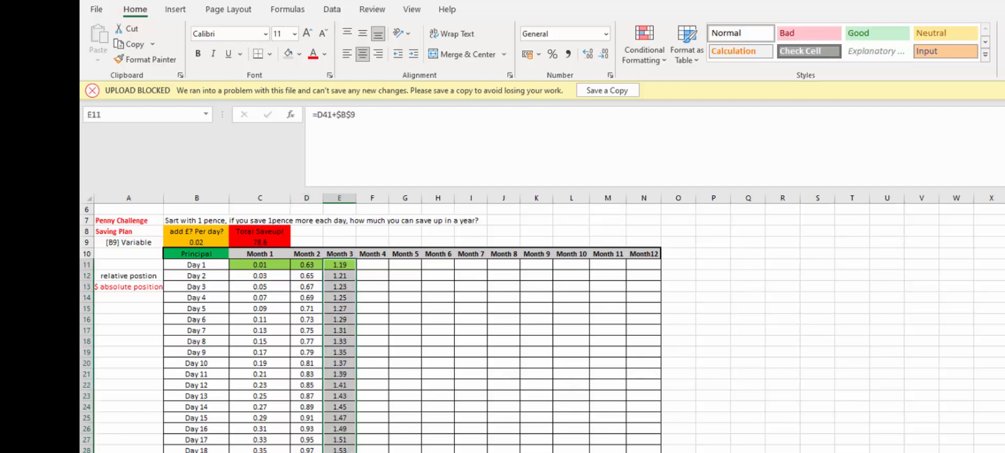
key(ctrl+c)
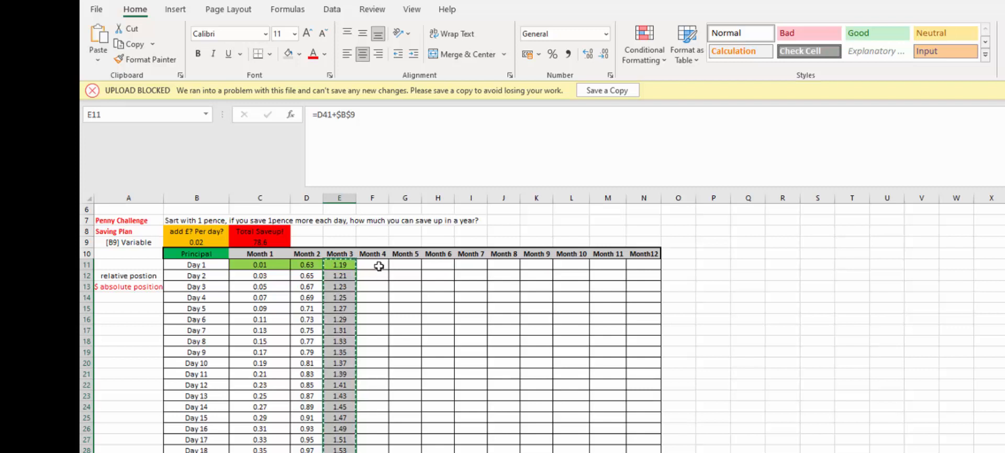
click(381, 265)
key(ctrl+v)
click(408, 266)
key(ctrl+v)
click(440, 264)
key(ctrl+v)
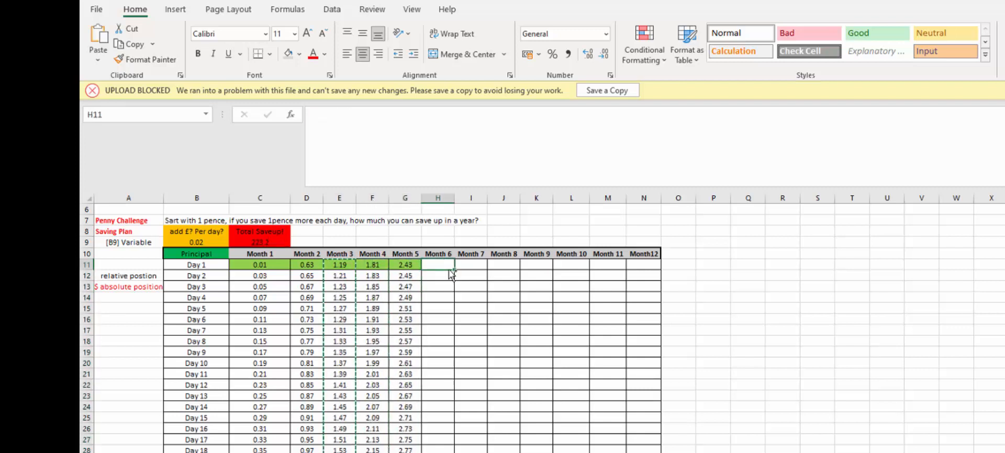
click(471, 264)
key(ctrl+v)
click(512, 265)
key(ctrl+v)
click(539, 264)
key(ctrl+v)
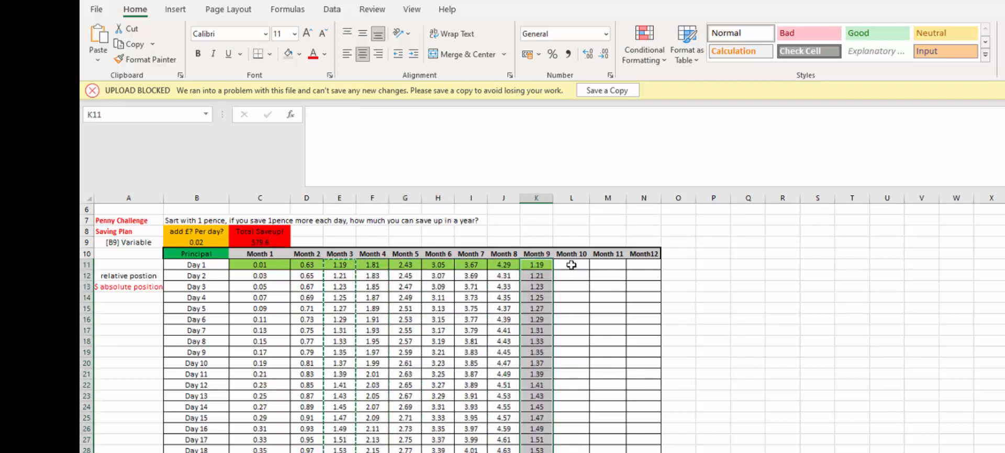
click(573, 265)
key(ctrl+v)
click(622, 265)
key(ctrl+v)
click(643, 265)
key(ctrl+v)
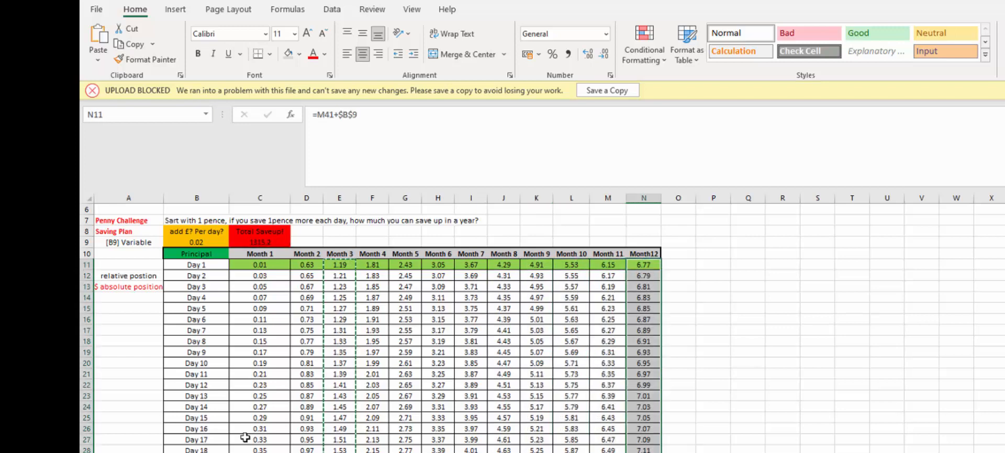
- Check the Month 4 and Month 5 starting formulas in F11 and G11 and the Month 4 total in F42
double_click(371, 264)
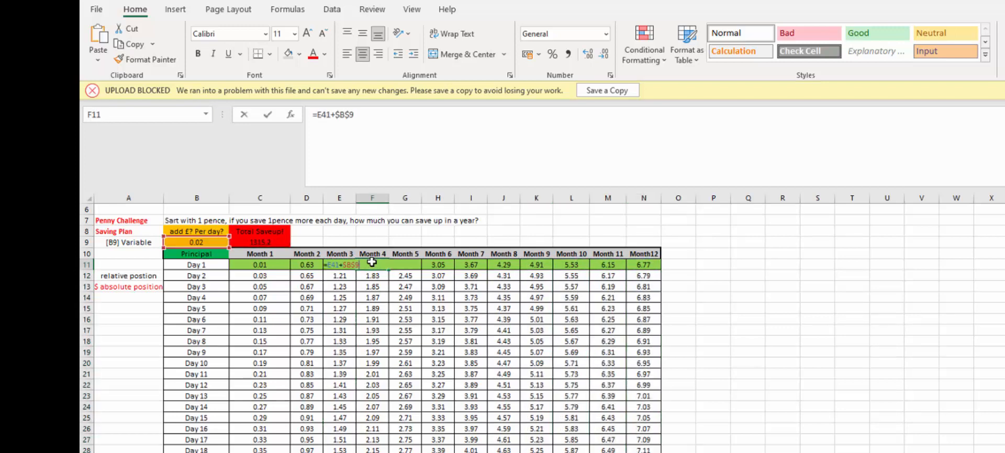
click(468, 443)
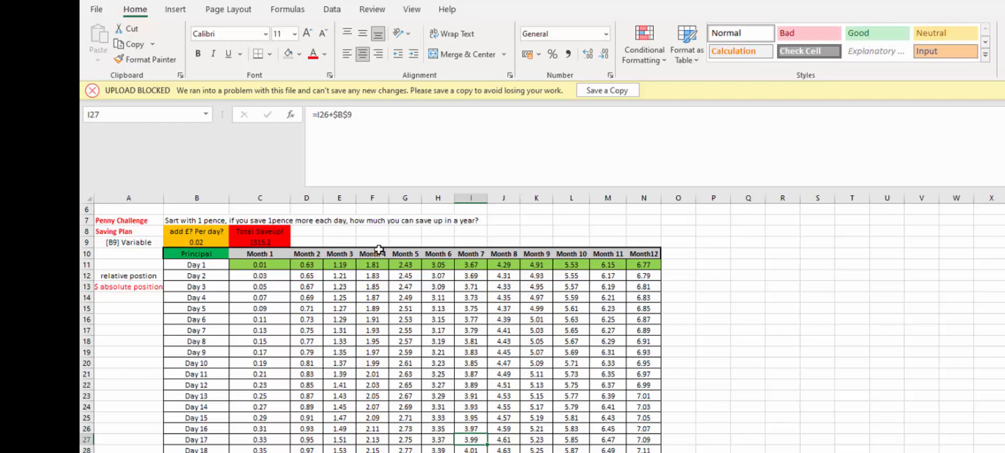
click(373, 451)
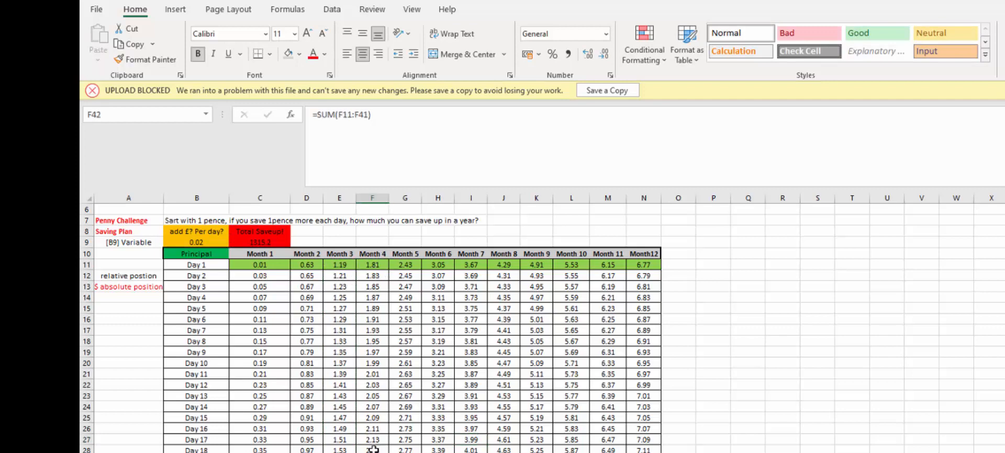
double_click(373, 269)
click(406, 266)
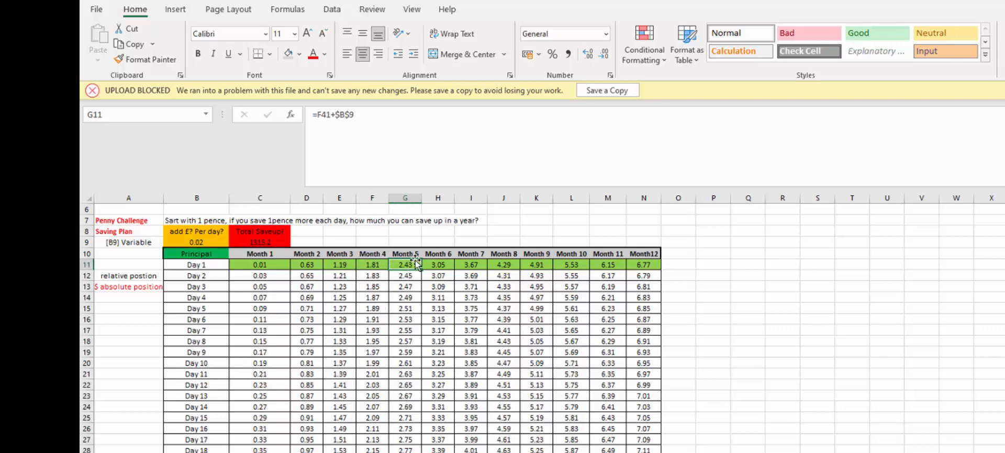
- Inspect the Month 5 starting formula in G11 and the Month 5 Day 31 cell G41
double_click(415, 265)
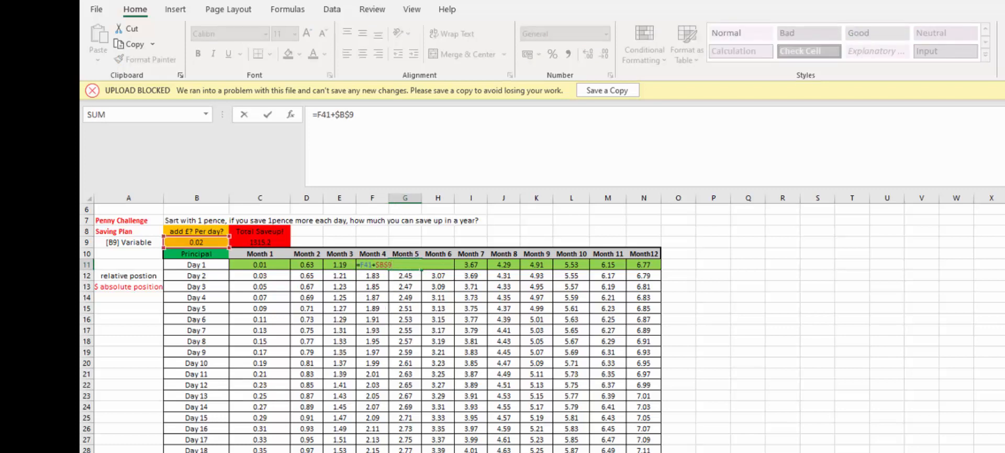
click(405, 452)
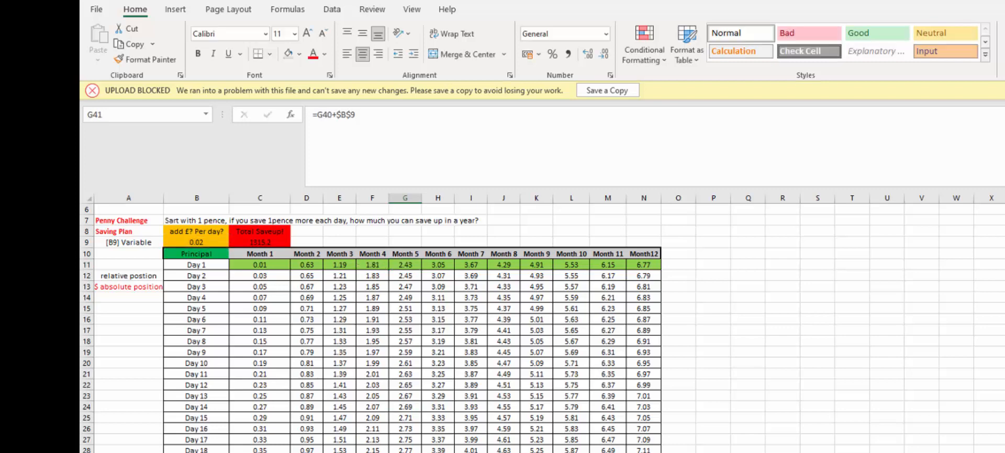
text(=)
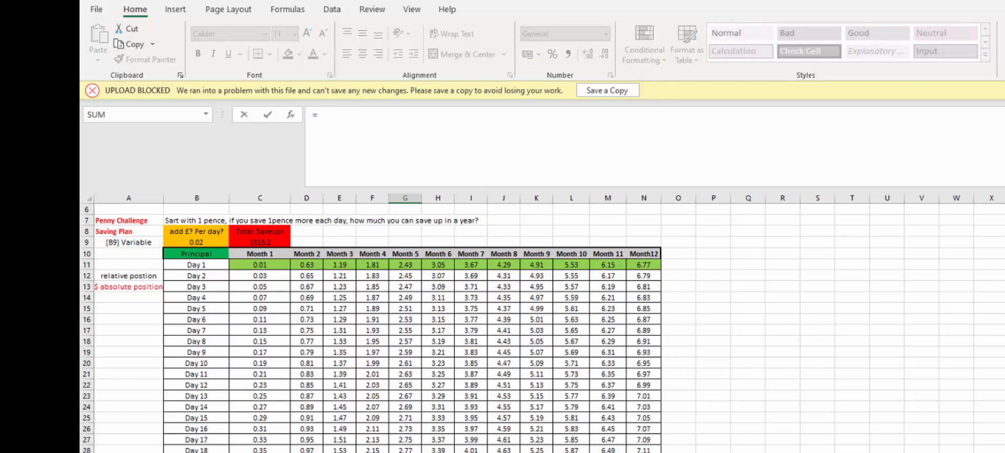
key(Escape)
scroll(449, 426, up, 4)
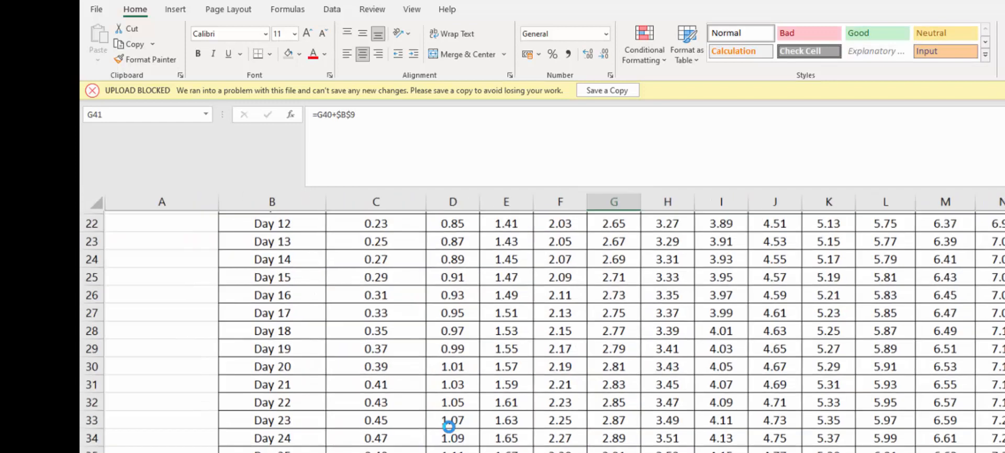
scroll(542, 331, down, 1)
scroll(542, 332, up, 1)
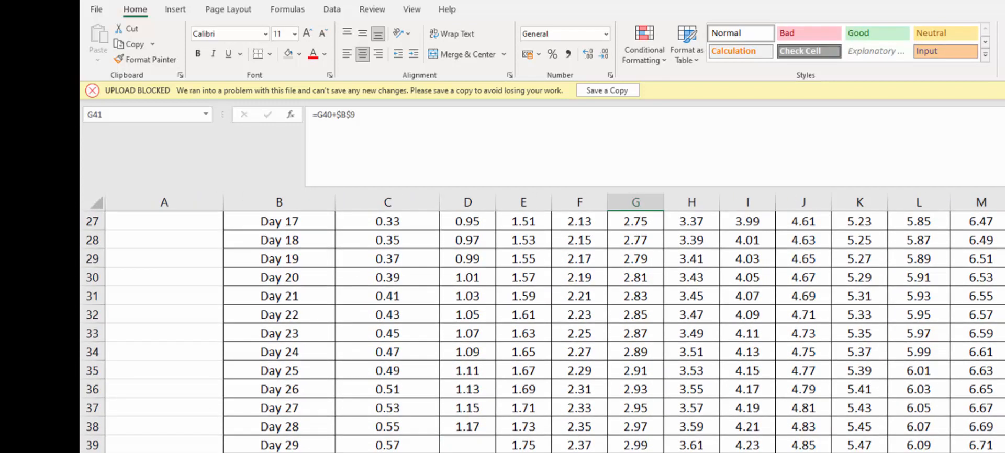
- Enter the label Month 1 in C43 beneath the Month 1 column and select row 43 across the month columns
click(387, 452)
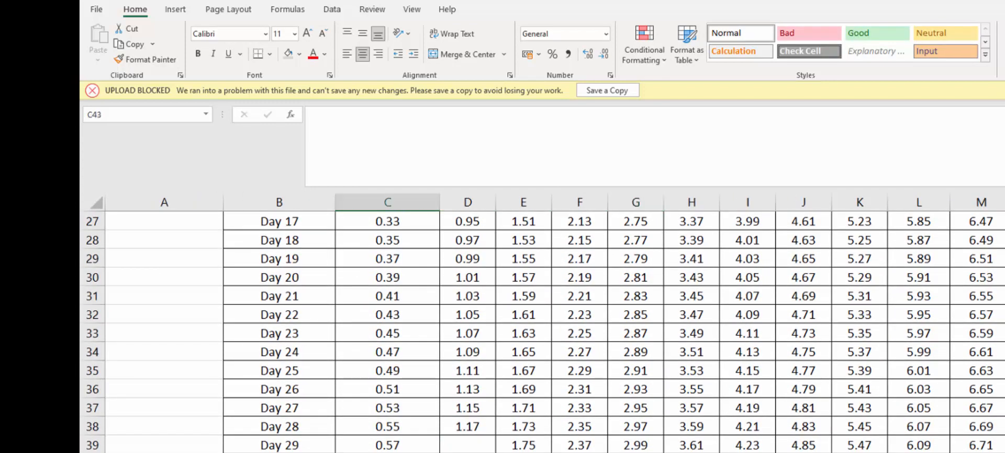
text(Month 1)
key(Return)
key(Up)
key(ctrl+shift+Right)
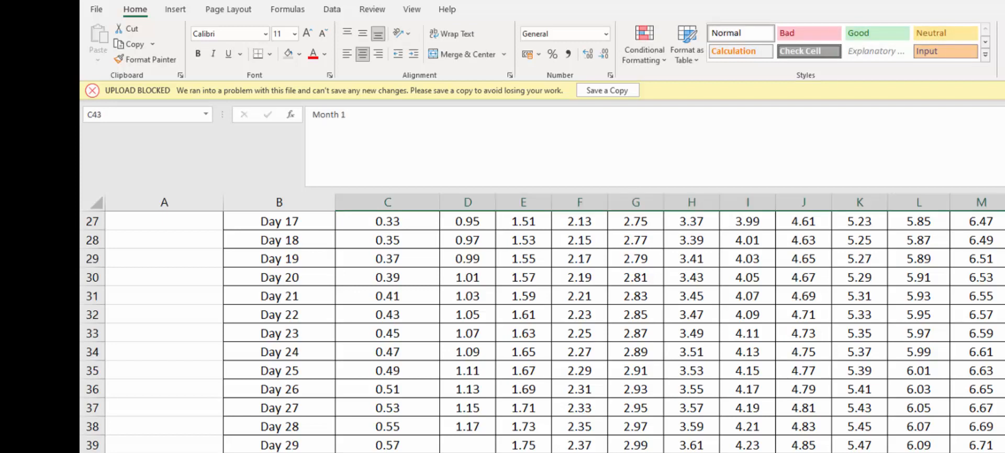
key(ctrl+shift+Left)
- Replace the Month 4 Day 31 formula in F41 with =F40
key(ctrl+Up)
key(Right)
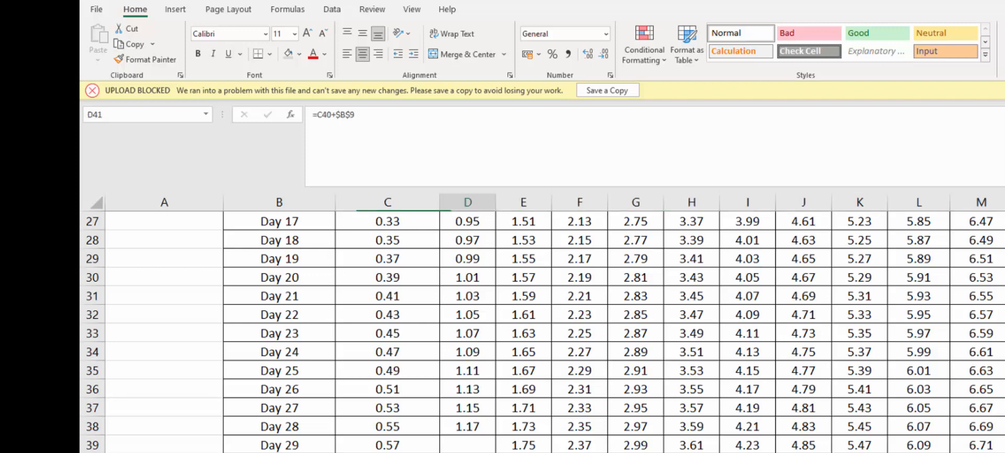
key(Right)
key(Right)
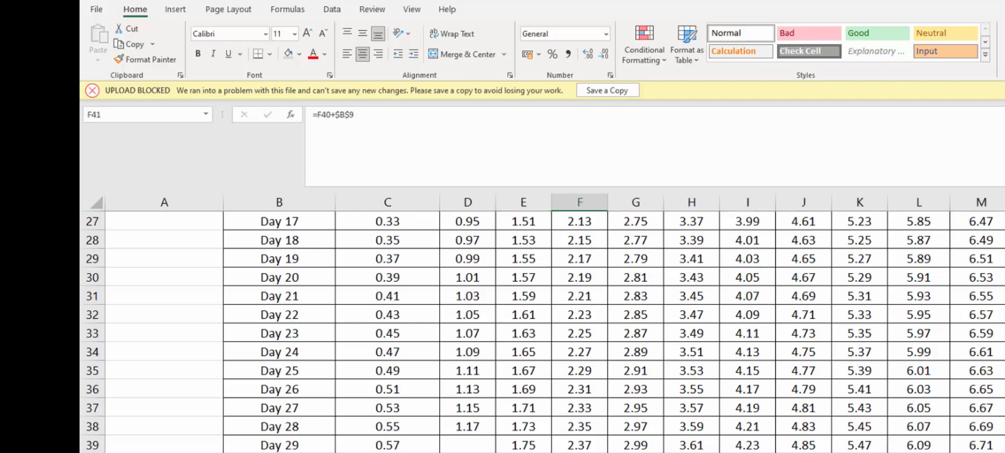
text(=)
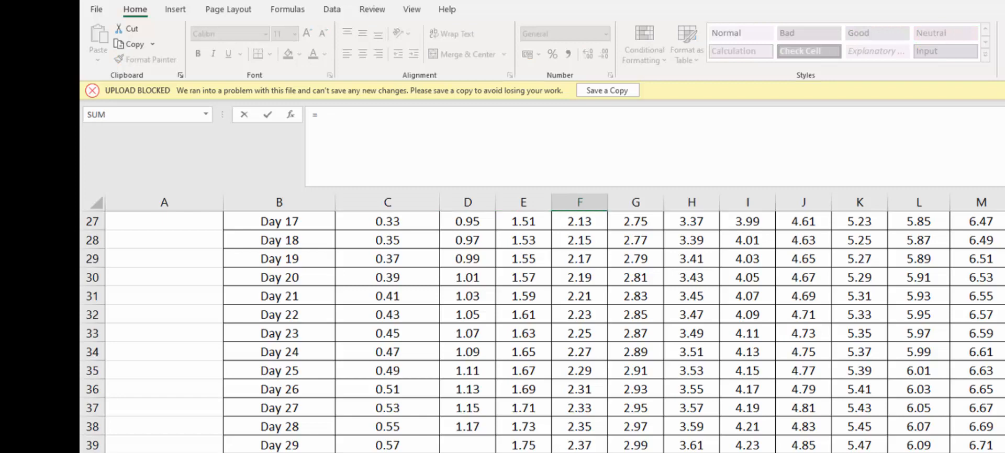
key(Up)
key(Return)
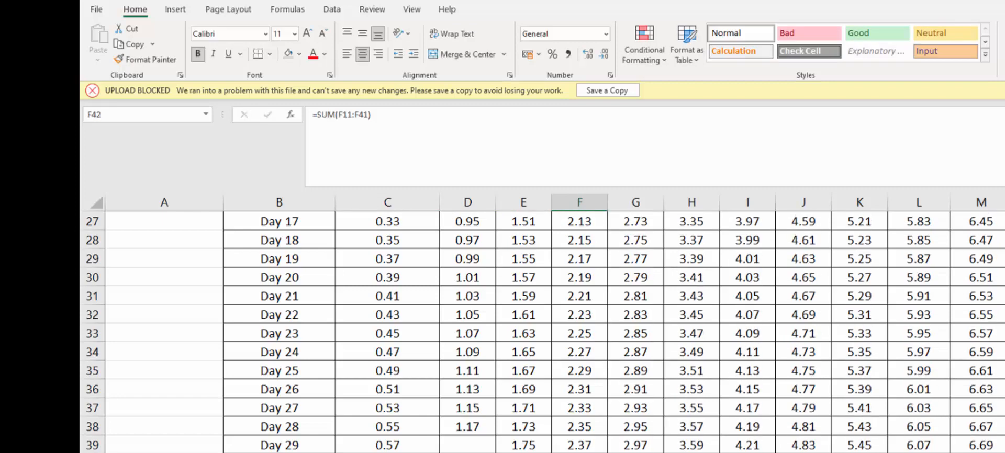
- Replace the Month 6 Day 31 formula in H41 with =H40
key(Up)
key(Right)
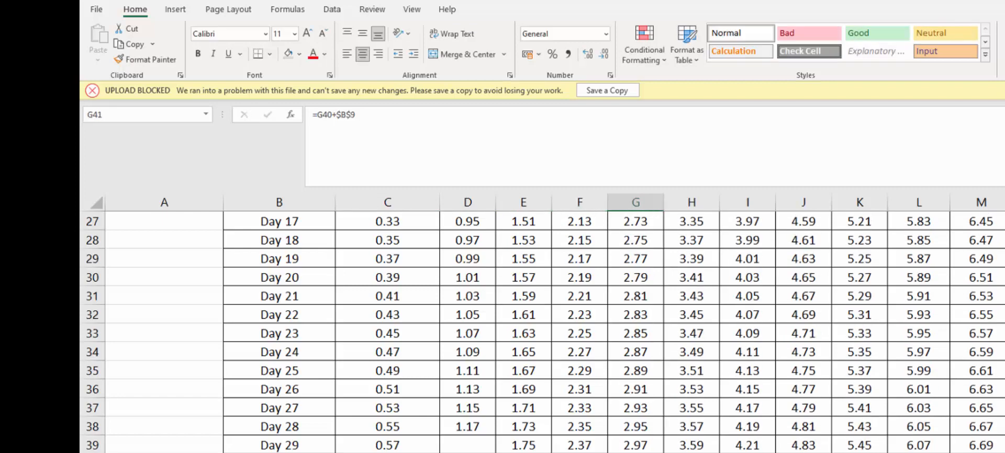
key(Right)
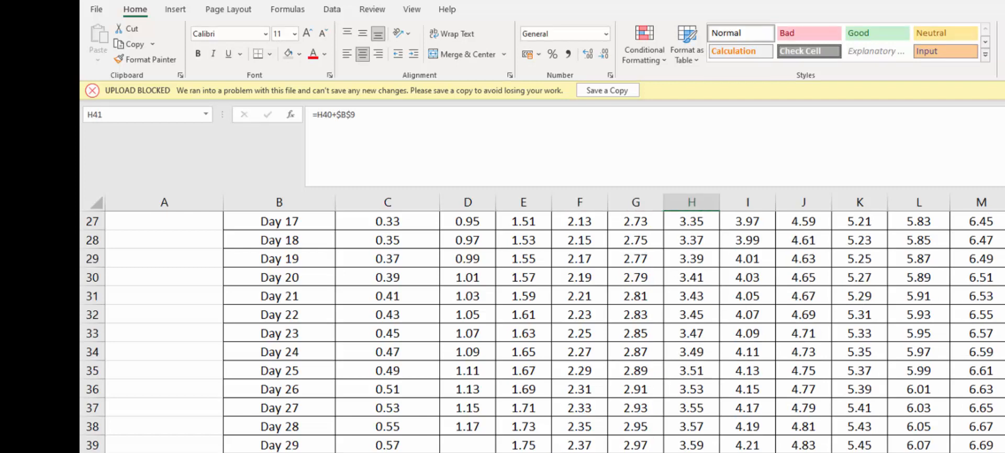
text(=)
key(Up)
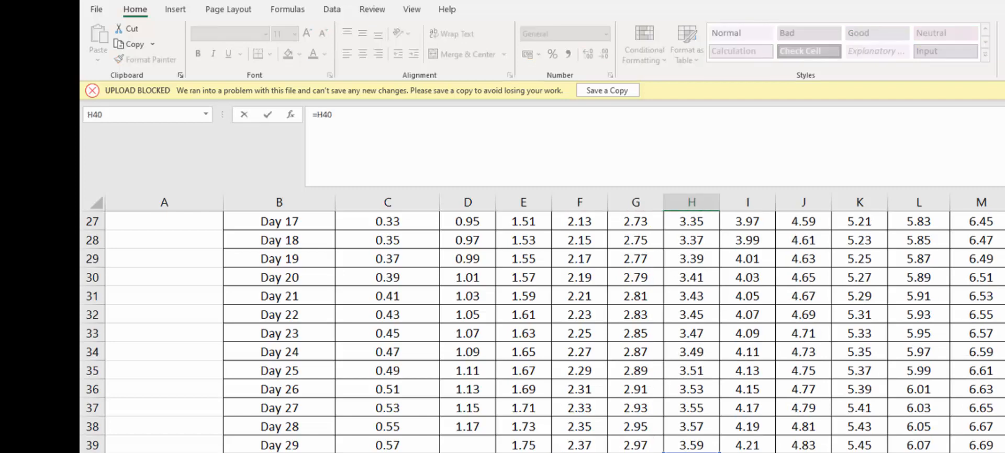
key(Return)
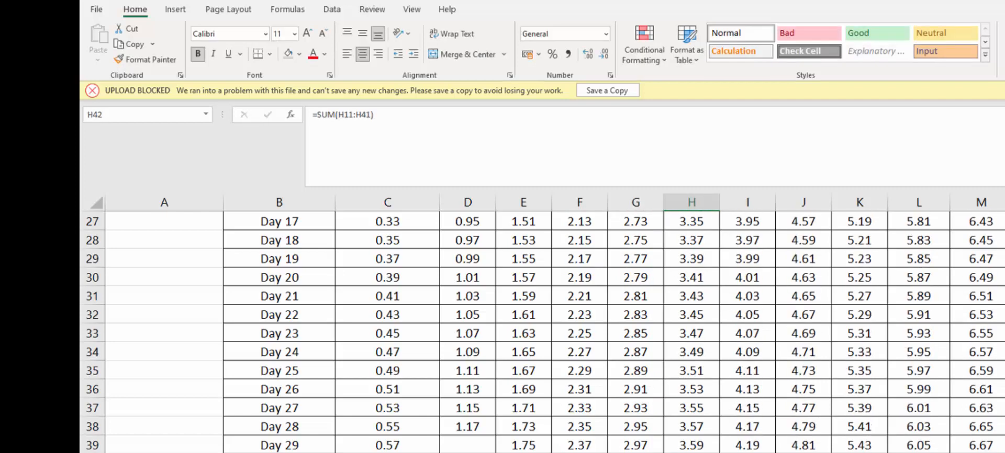
- Replace the Month 9 Day 31 formula in K41 with =K40
key(Up)
key(Right)
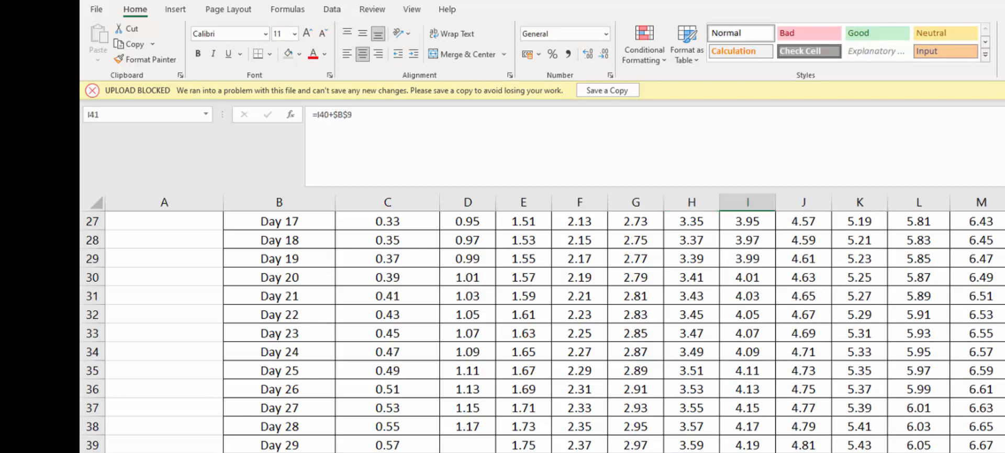
key(Right)
key(Right)
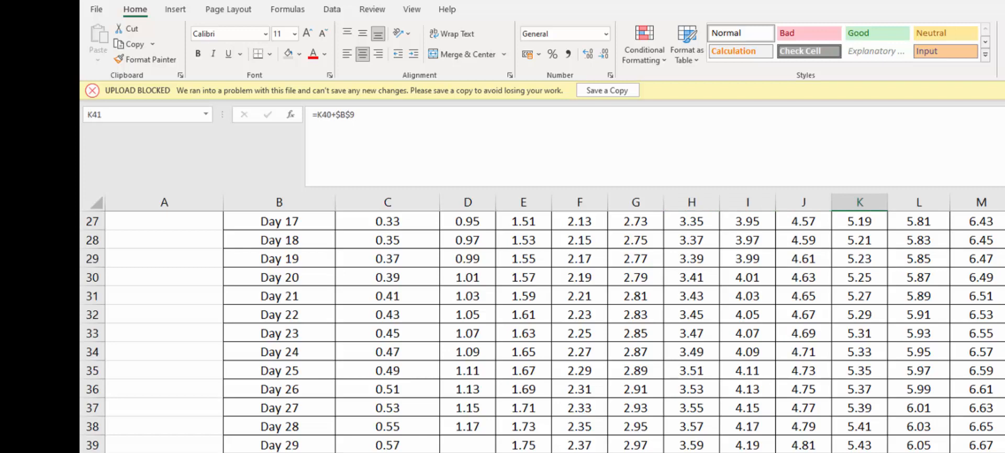
text(=)
key(Up)
key(Return)
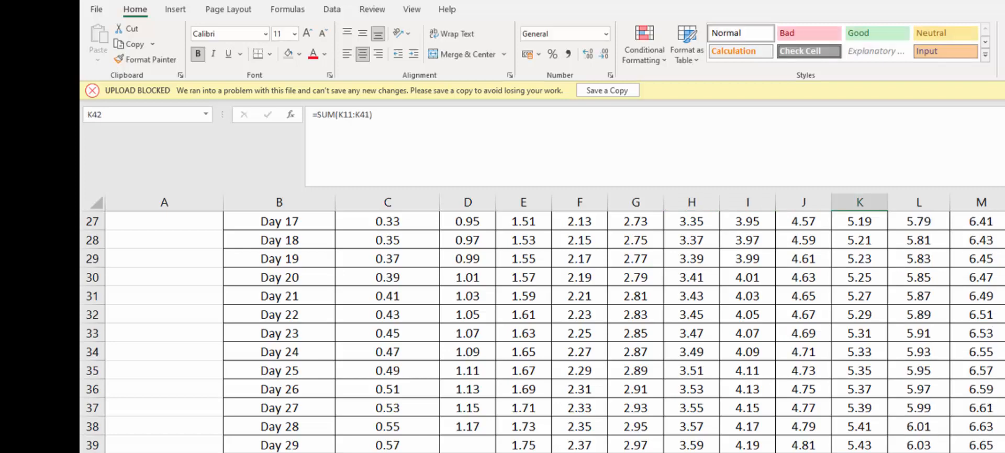
- Replace the Month 11 Day 31 formula in M41 with =M40
key(Up)
key(Right)
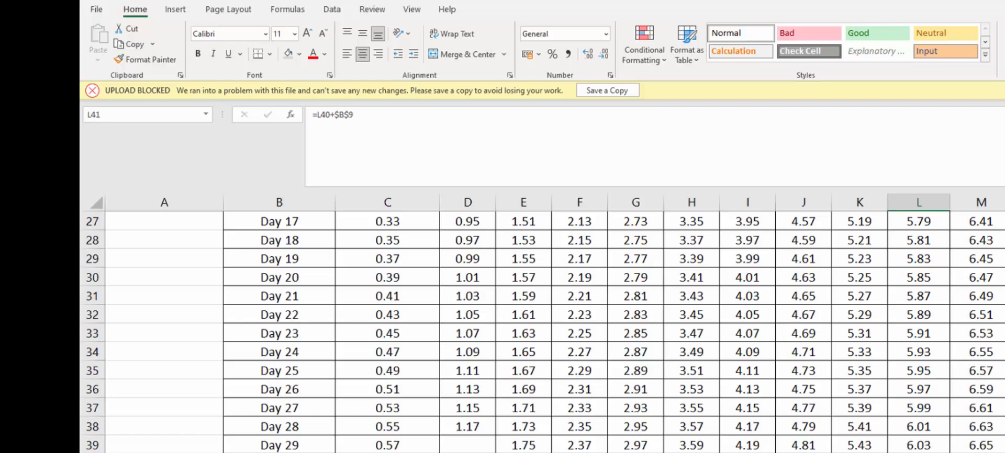
key(Right)
text(=)
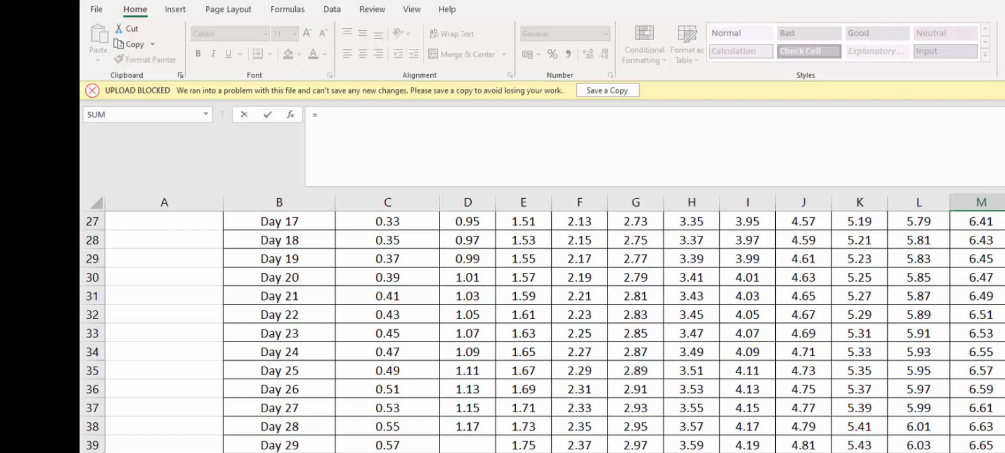
key(Up)
key(Return)
key(Up)
key(Right)
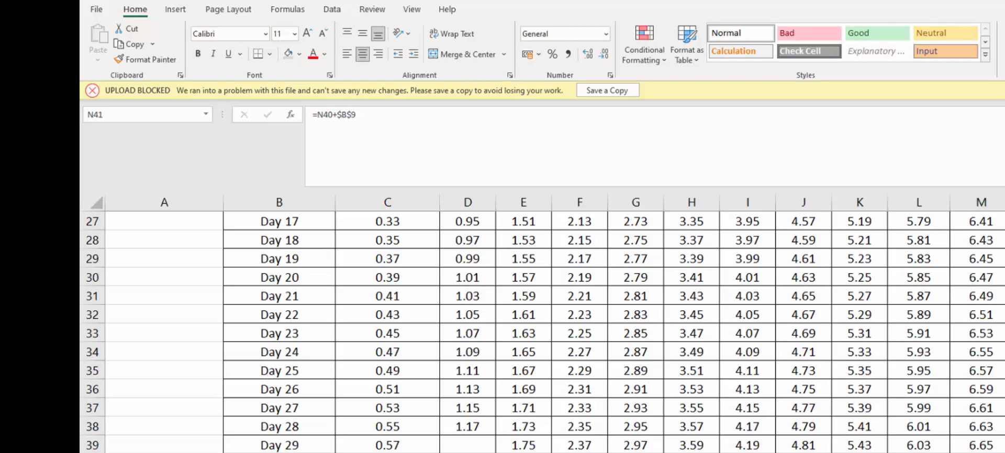
- Set the daily increment in B9 to 0.01
scroll(542, 330, up, 9)
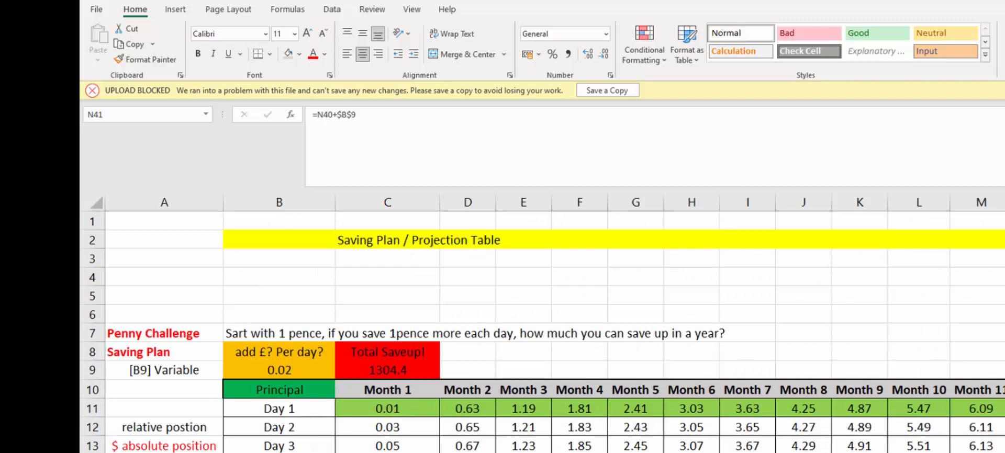
scroll(542, 323, down, 5)
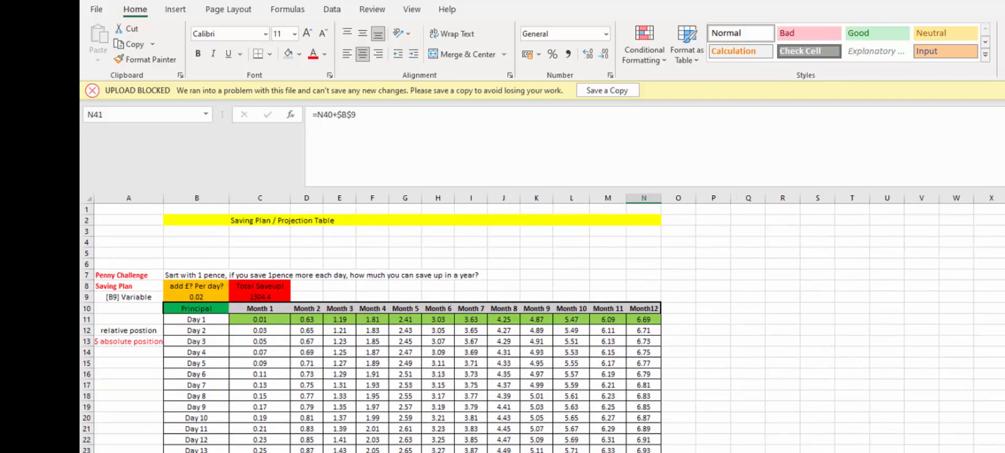
scroll(542, 323, down, 2)
click(186, 277)
double_click(187, 277)
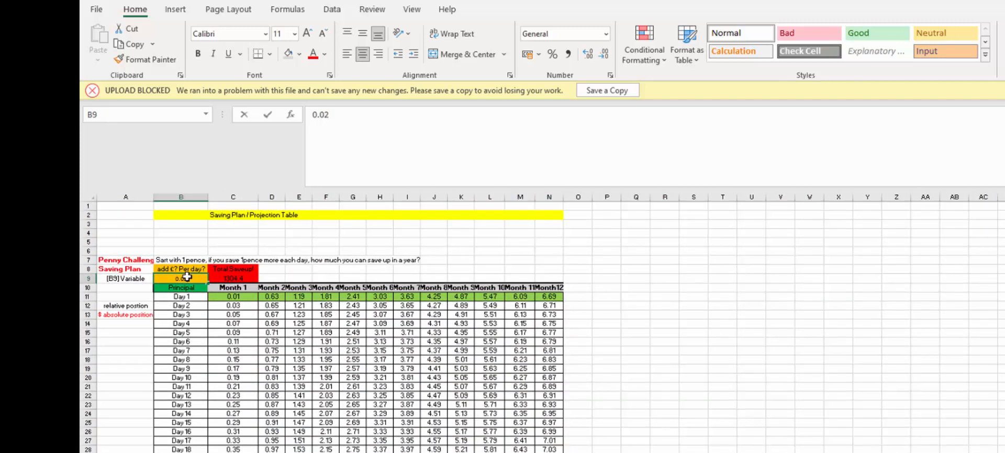
key(BackSpace)
text(1)
key(Return)
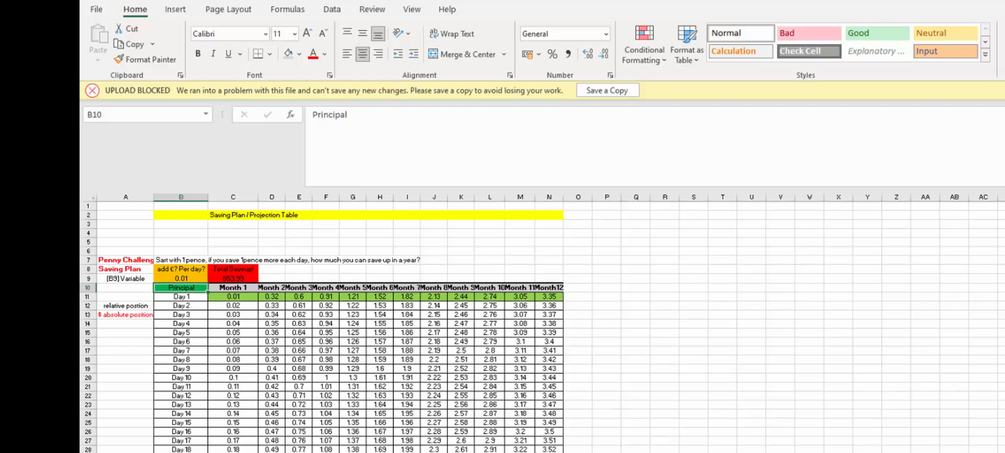
- Check the Day 31 formulas in E41 to G41 and autofit the widths of columns G and H
click(298, 452)
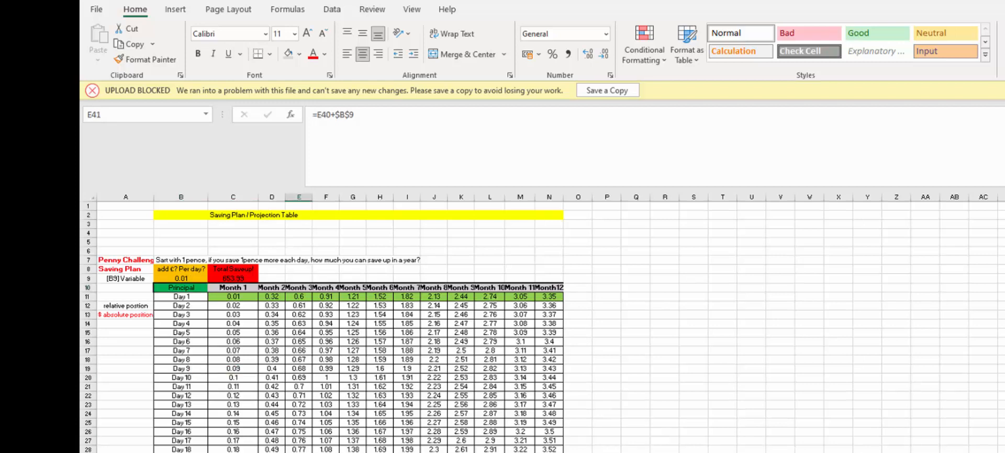
key(Right)
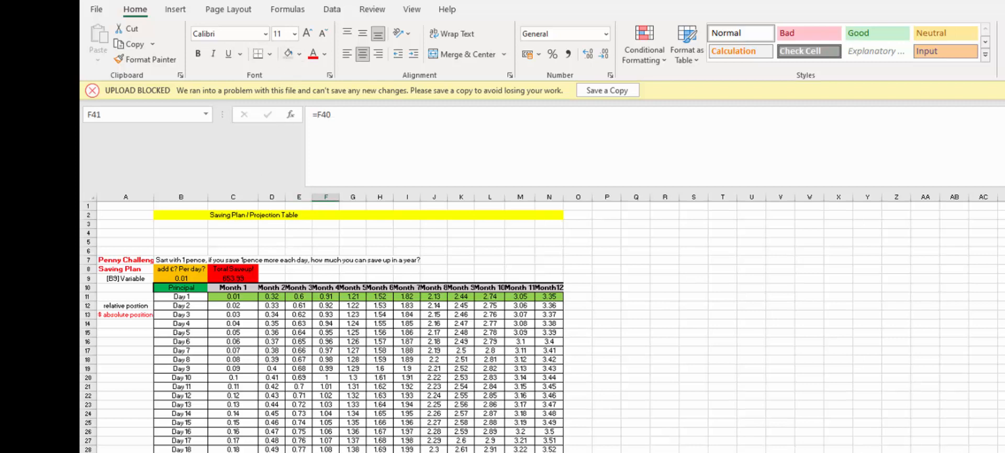
key(Right)
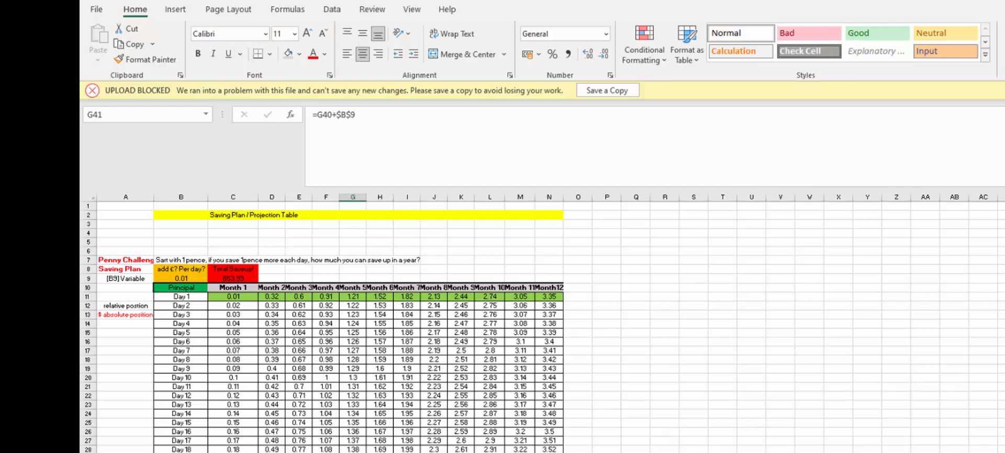
double_click(366, 197)
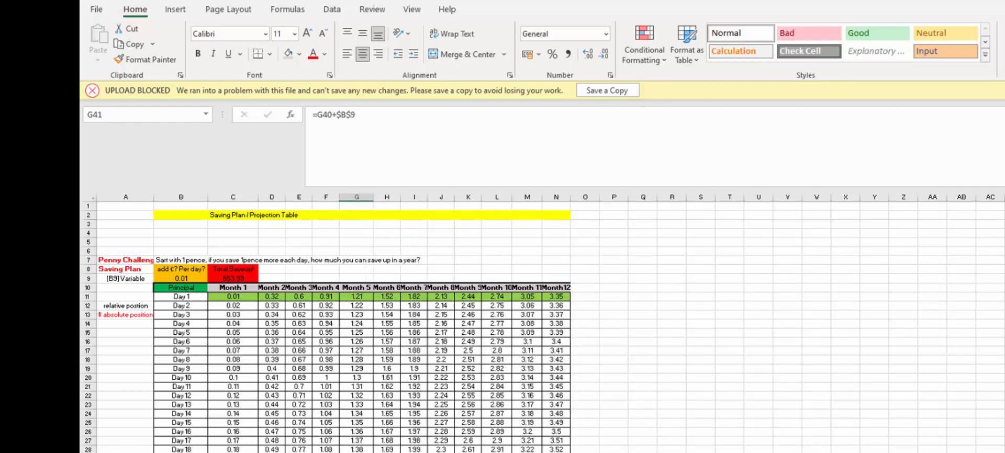
double_click(400, 198)
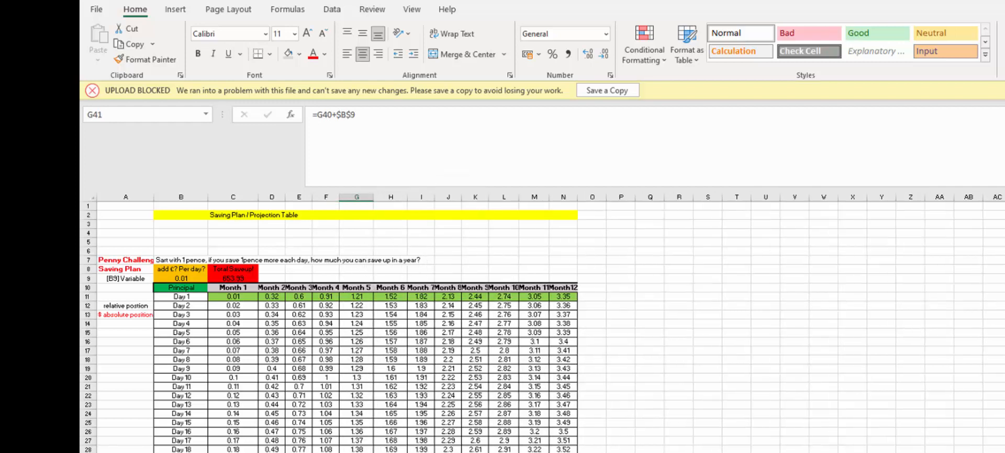
- Check the Day 31 formulas for Months 6 to 9 in H41 to K41
key(Right)
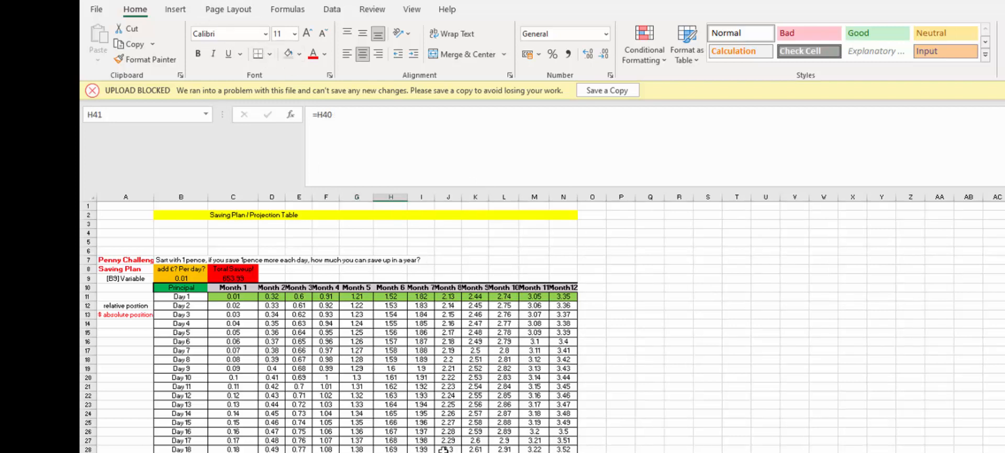
key(Right)
key(Right)
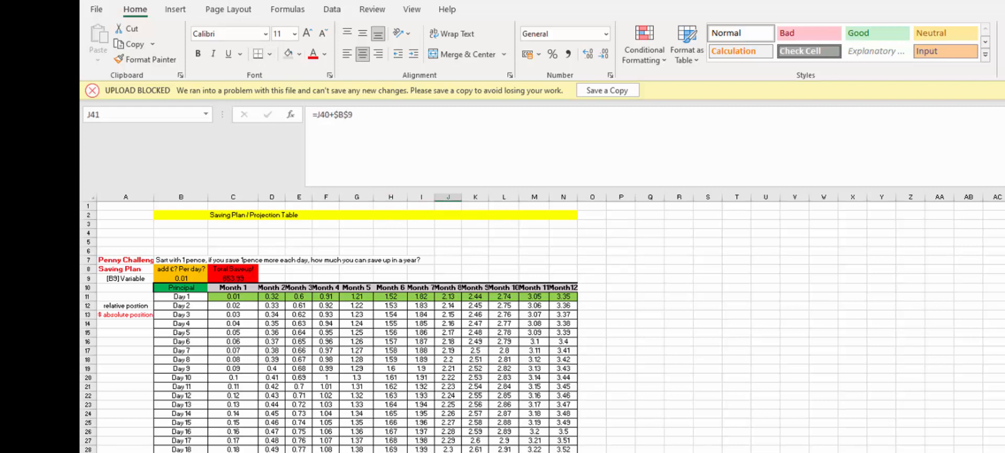
key(Left)
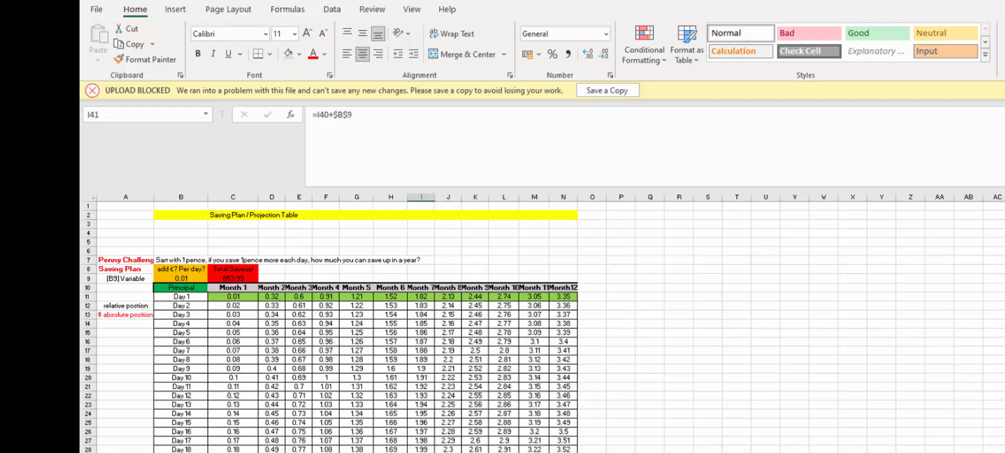
key(Right)
key(Right)
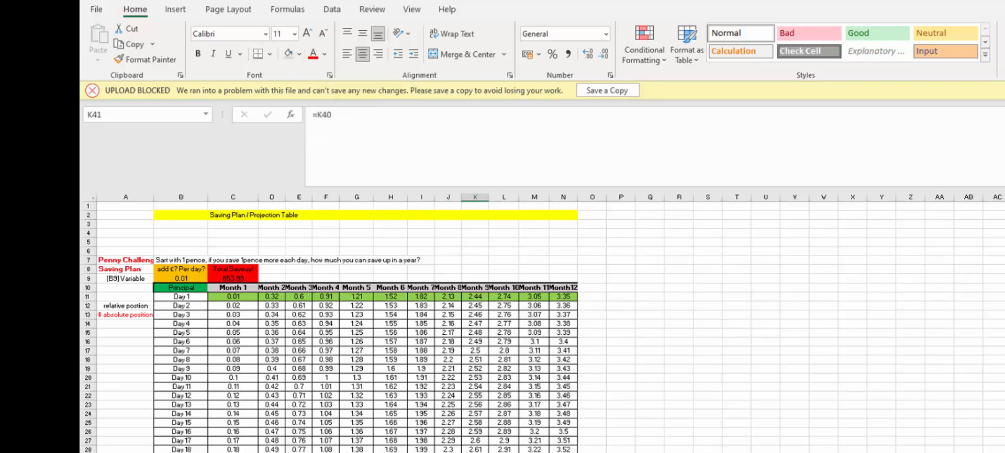
key(Left)
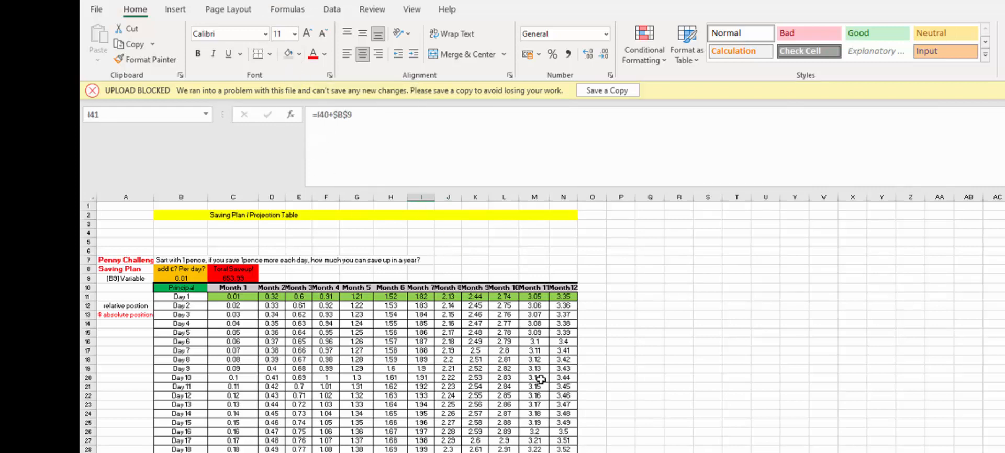
- Check the Day 31 formulas for Months 9 to 11 in K41 to M41
key(Right)
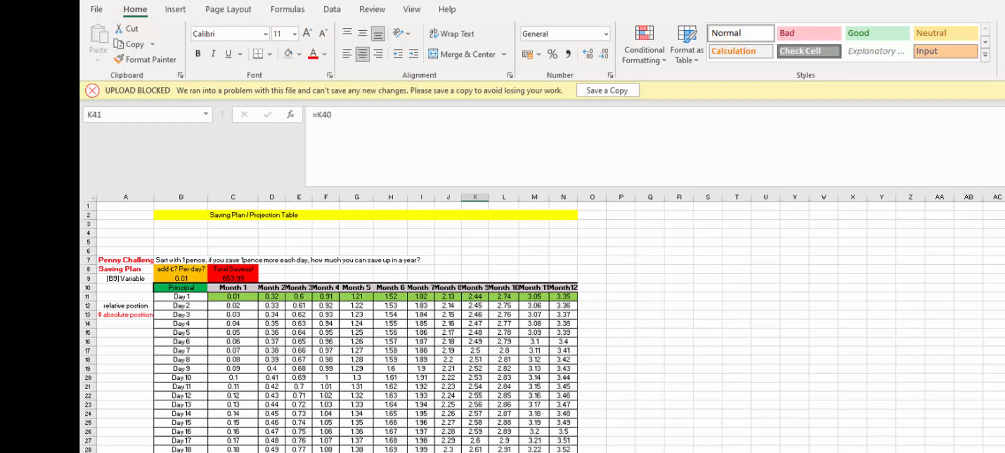
key(Right)
key(Right)
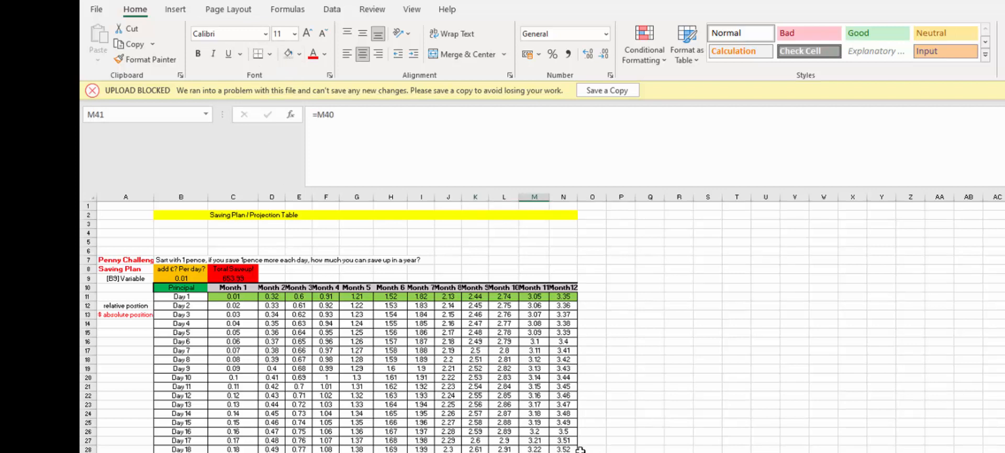
- Widen column M slightly so that the Month 11 heading fits
click(592, 242)
drag(549, 197, 555, 197)
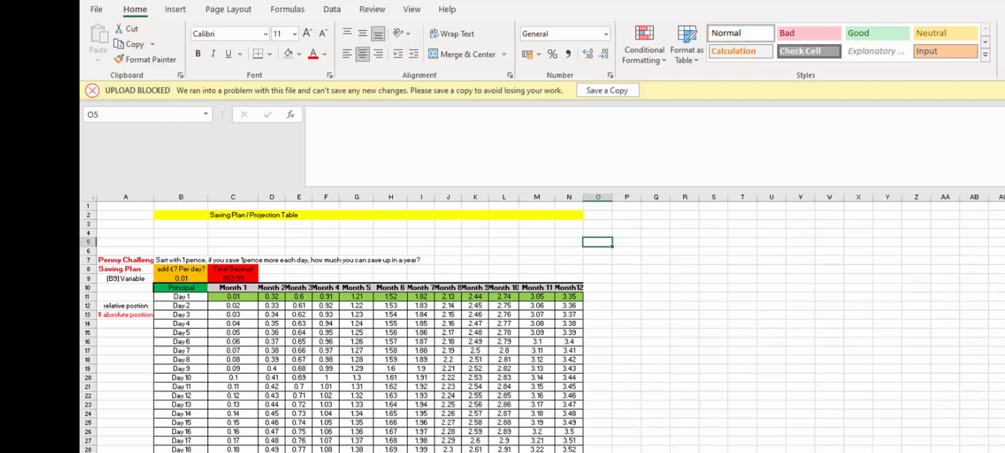
click(714, 405)
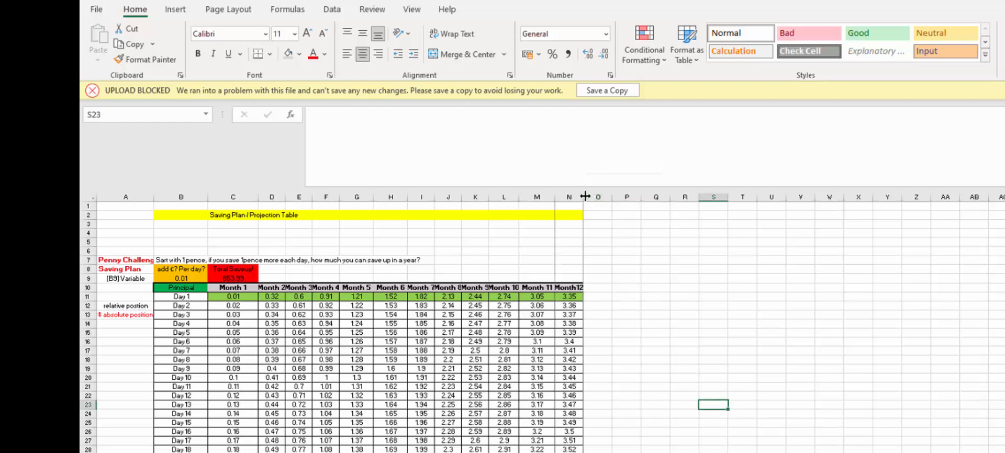
ctrl+scroll(382, 388, up, 2)
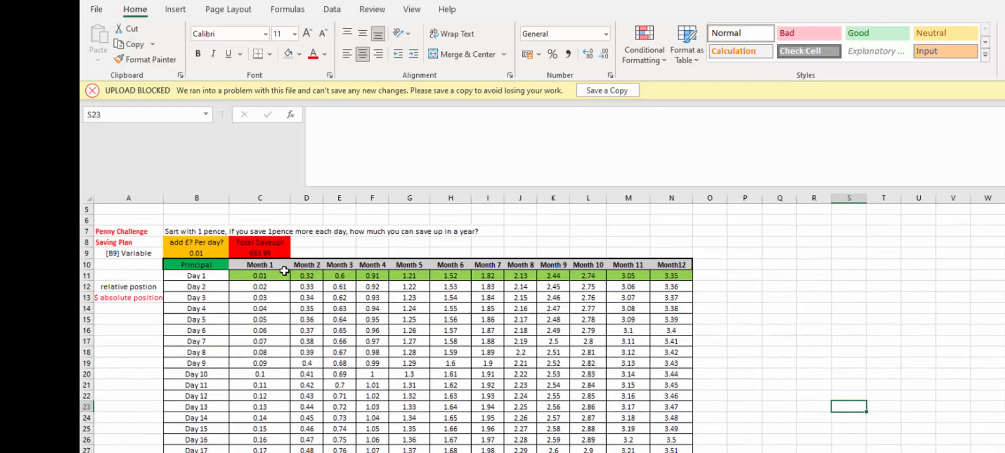
- Check the Day 1 formulas for Months 3, 5 and 6 in E11, G11 and H11
click(302, 272)
double_click(342, 277)
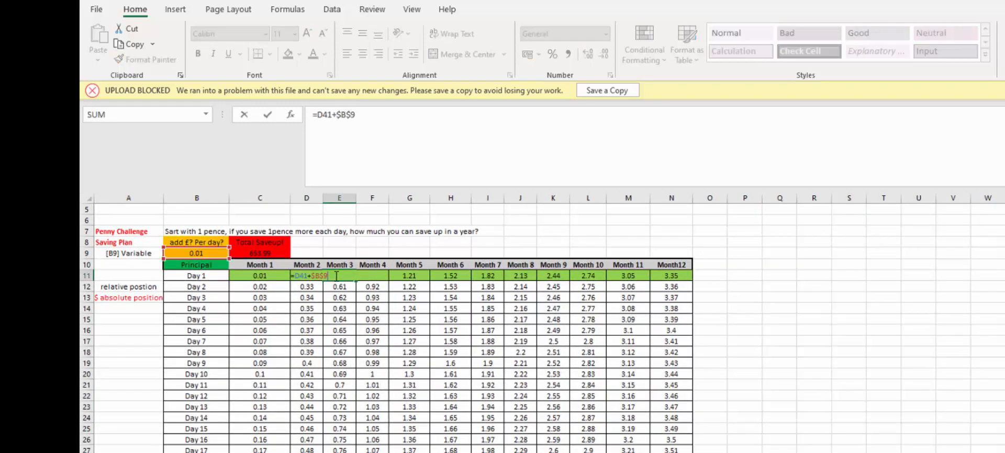
click(402, 278)
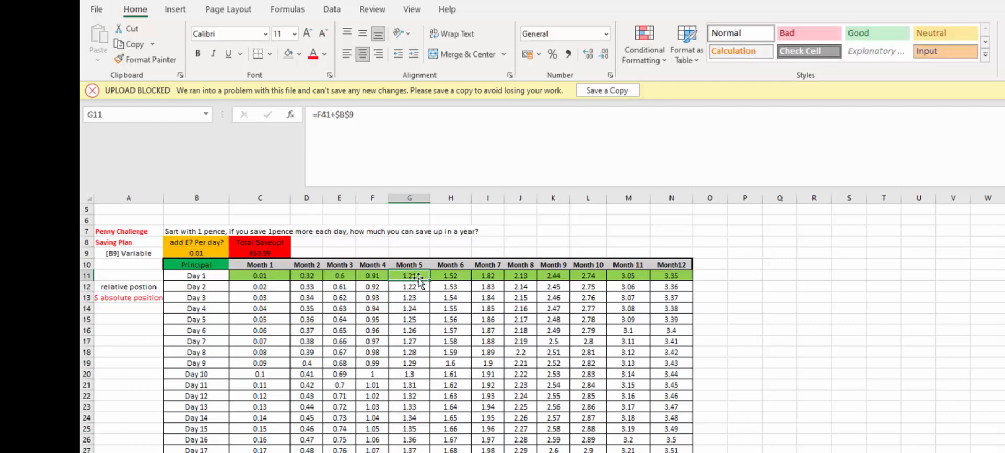
double_click(417, 279)
scroll(419, 272, up, 5)
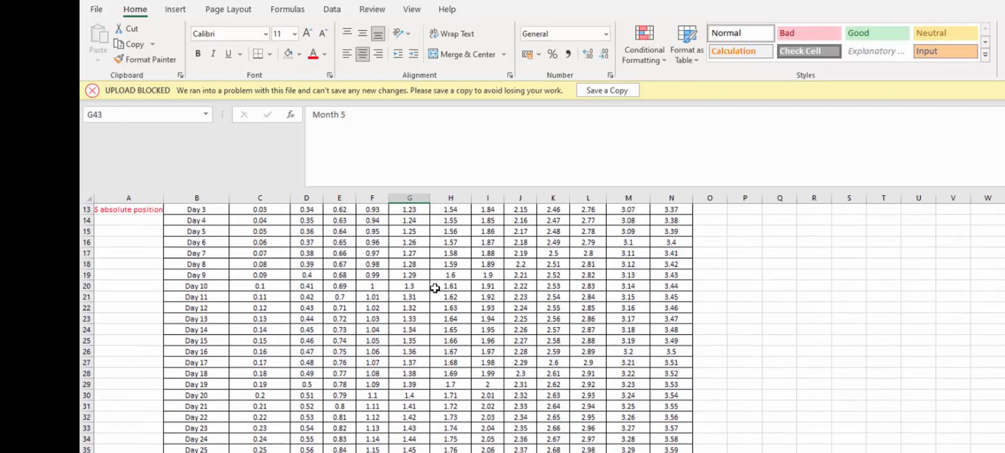
double_click(418, 256)
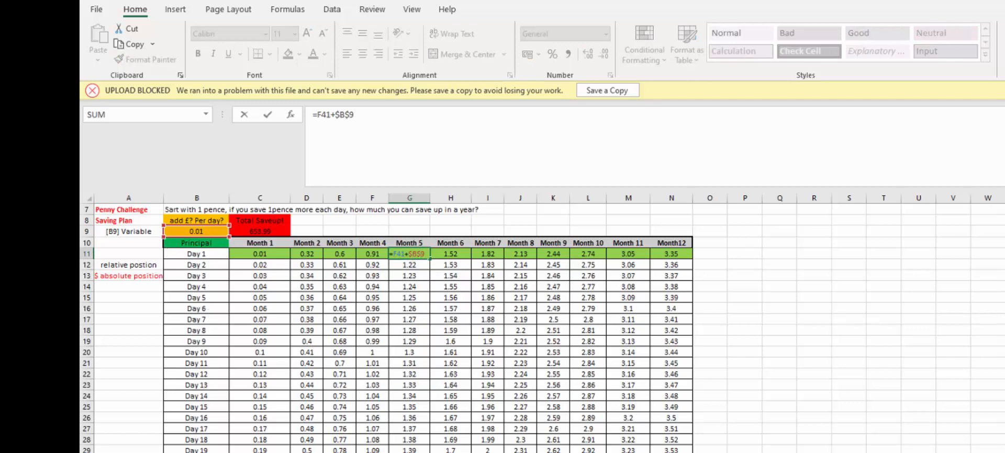
key(Escape)
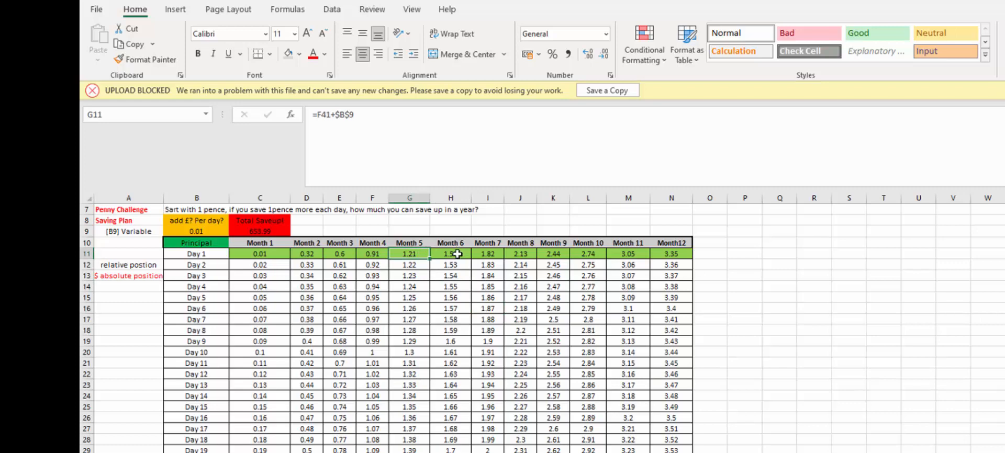
double_click(458, 252)
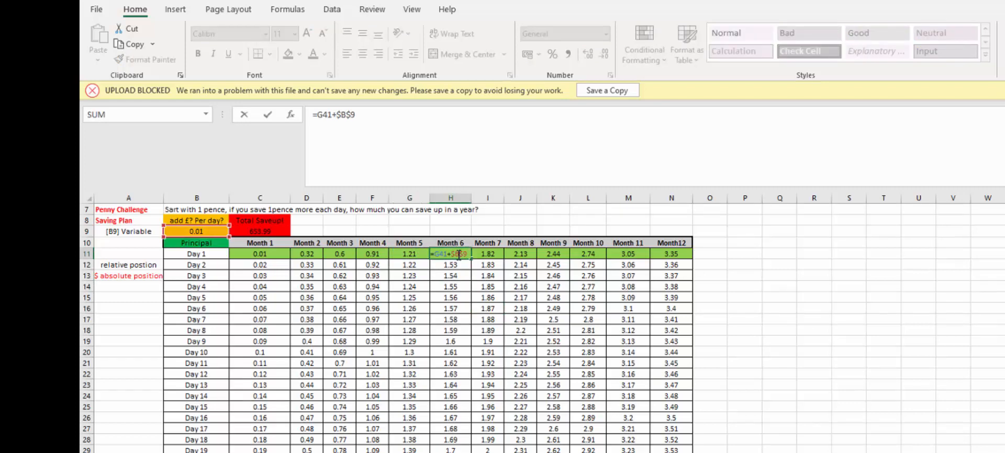
click(477, 340)
scroll(492, 349, up, 2)
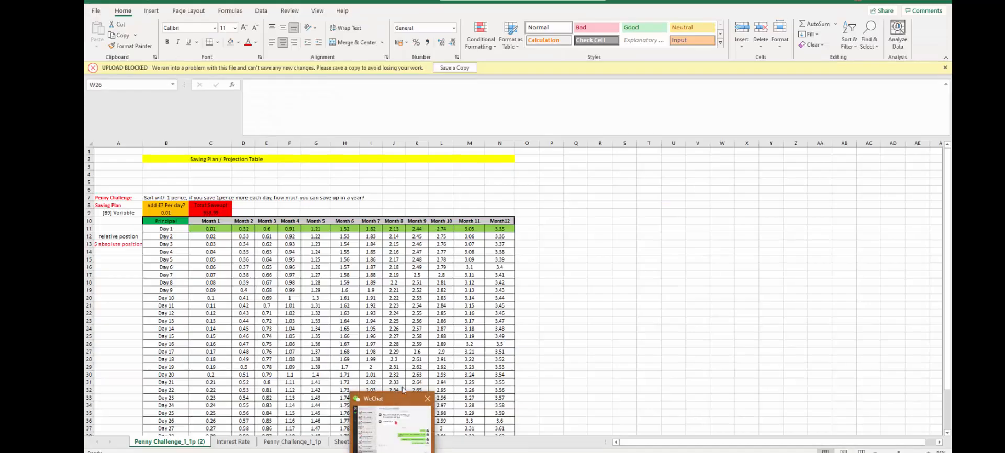
- Switch to Sheet3 and review the copy, paste and drag copying notes and the daily saving values in column G
click(574, 348)
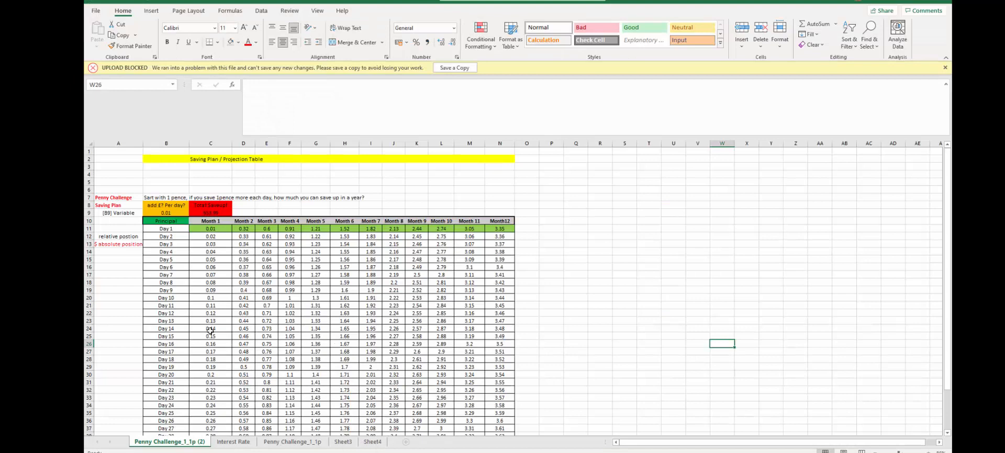
click(319, 448)
click(343, 442)
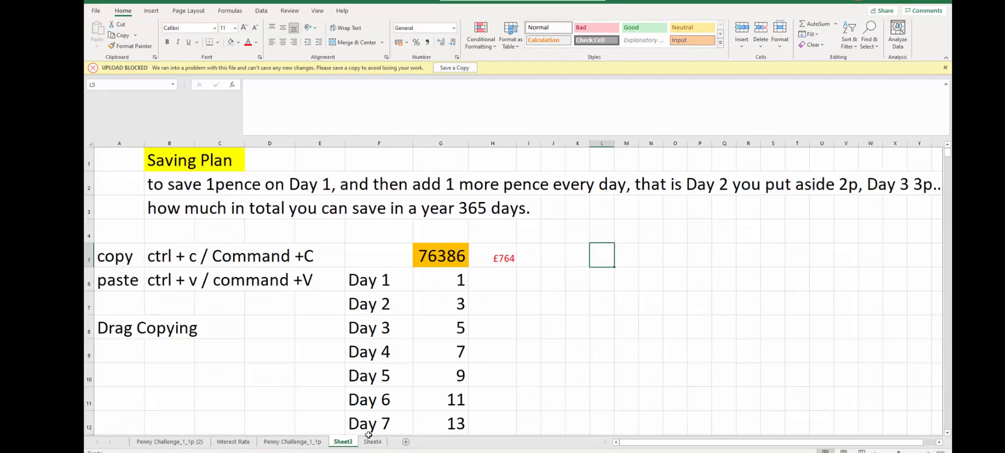
click(131, 257)
click(123, 279)
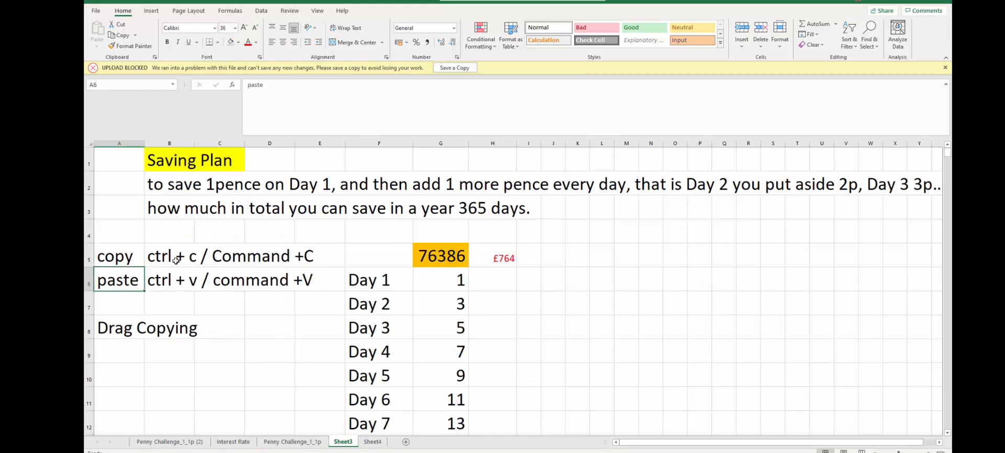
click(117, 331)
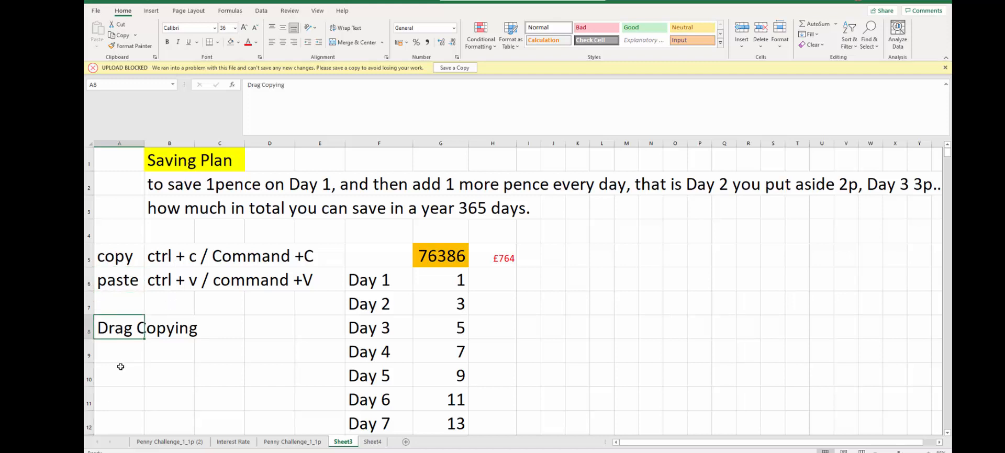
drag(451, 279, 469, 386)
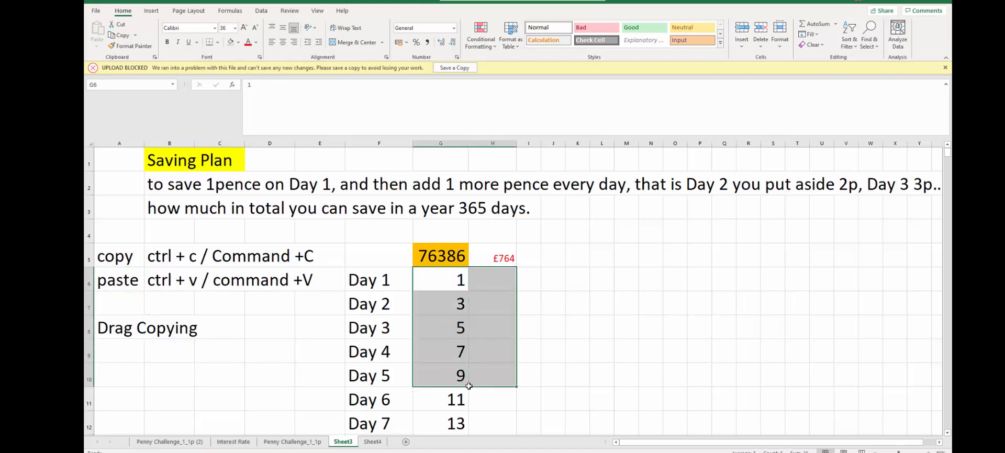
click(555, 306)
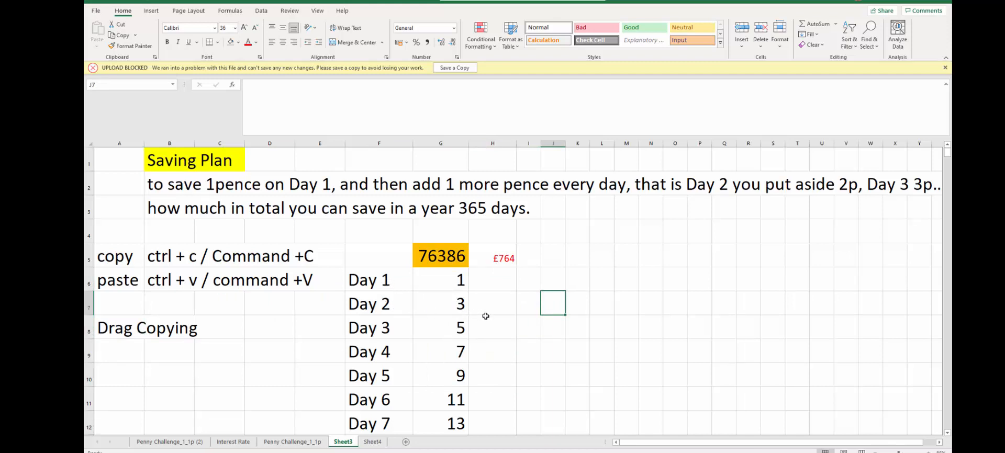
- Inspect the SUM formula behind the yearly total in G5 on Sheet3
scroll(272, 374, down, 1)
scroll(273, 374, down, 2)
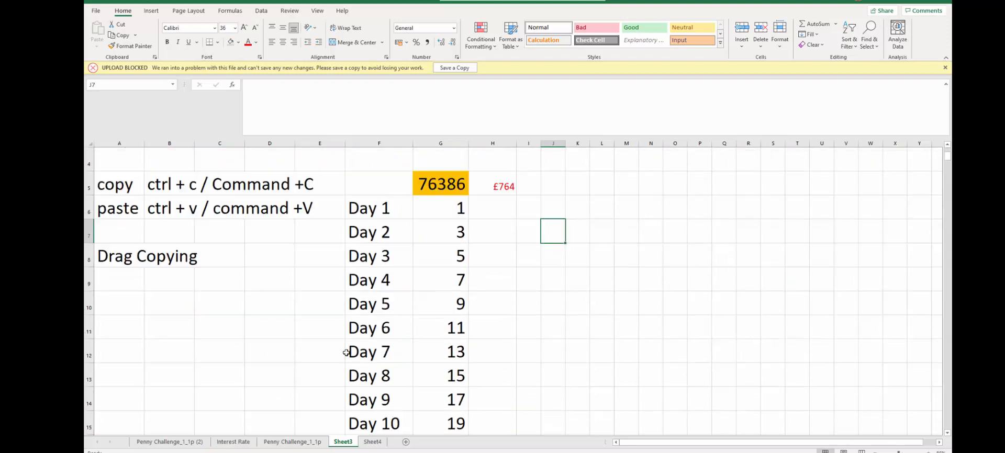
double_click(449, 186)
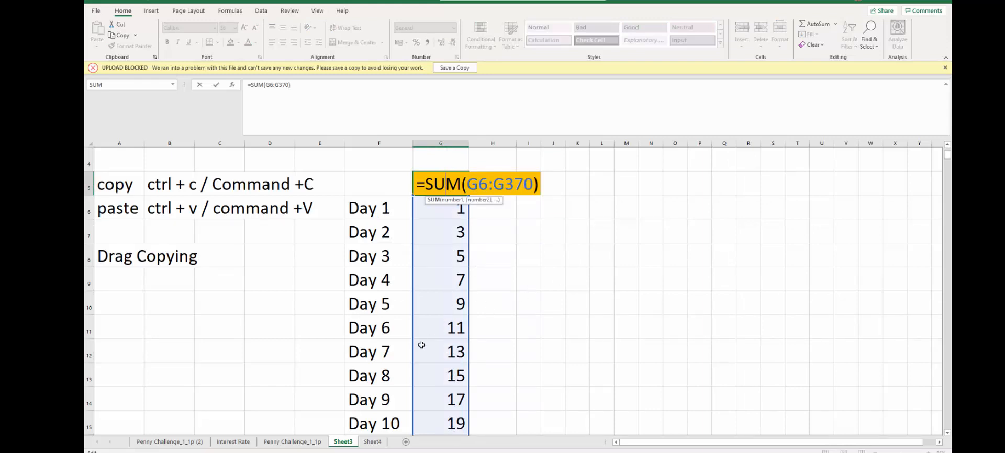
click(301, 355)
scroll(289, 382, up, 1)
scroll(287, 385, up, 1)
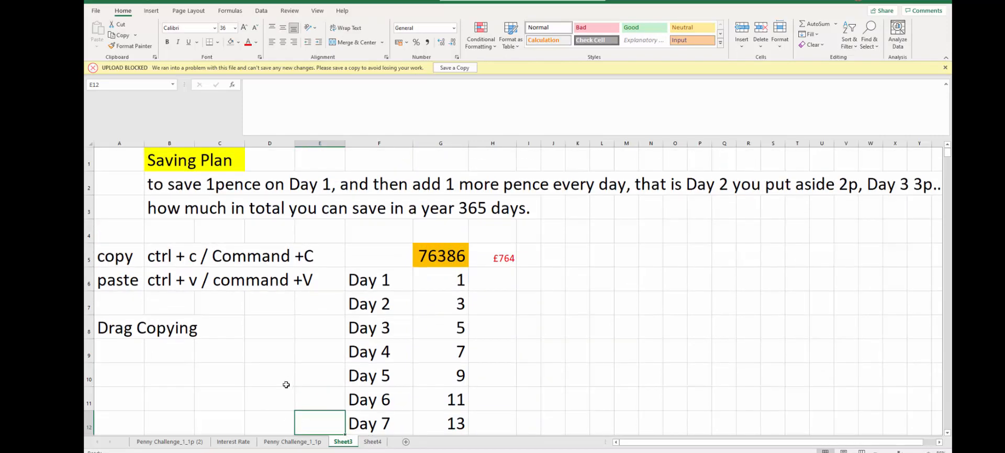
- Return to the Penny Challenge_1_1p (2) sheet and set the daily increment in B9 to 0.02
click(185, 442)
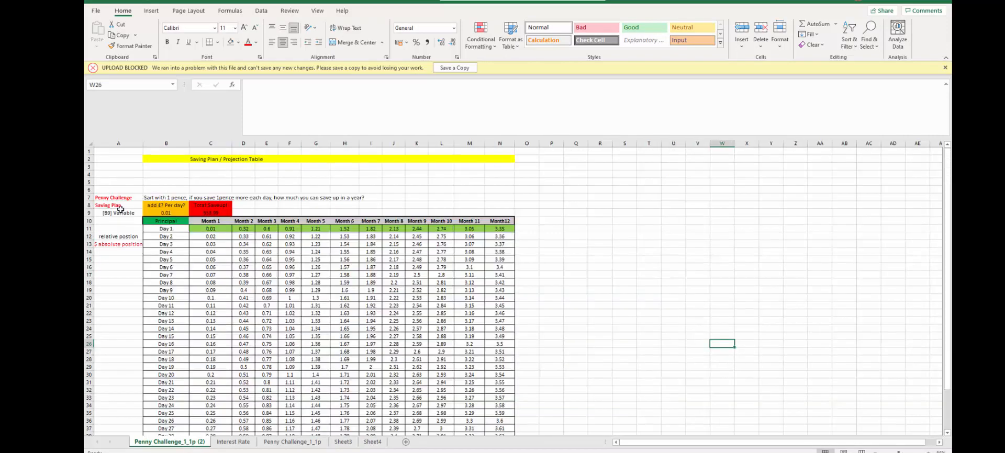
scroll(322, 368, up, 5)
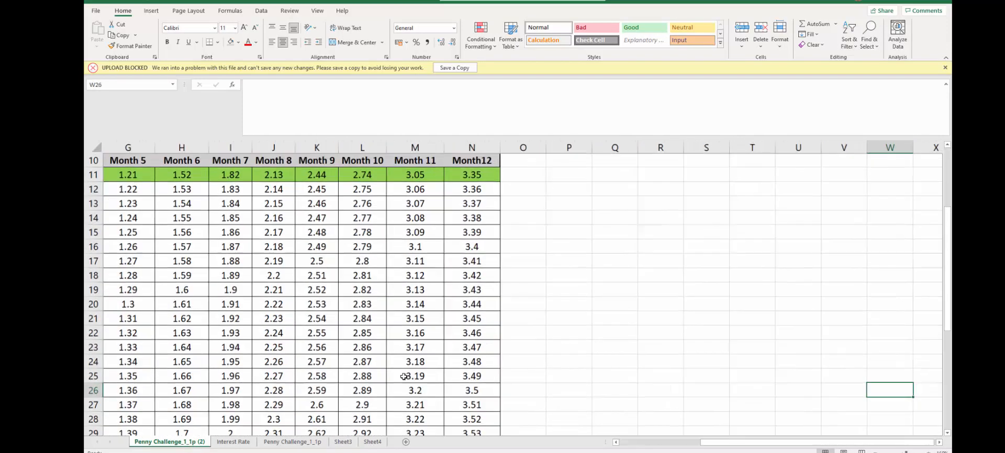
drag(722, 443, 640, 443)
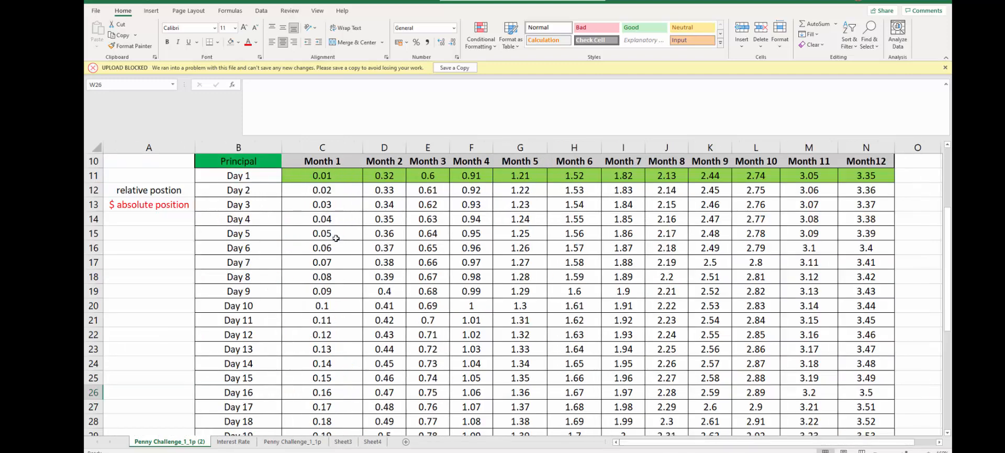
scroll(258, 262, up, 3)
click(257, 260)
click(259, 276)
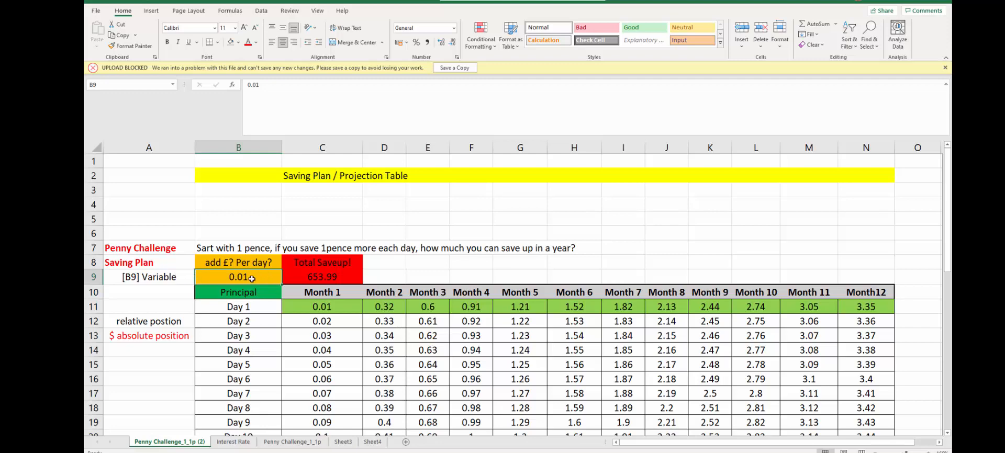
text(0.02)
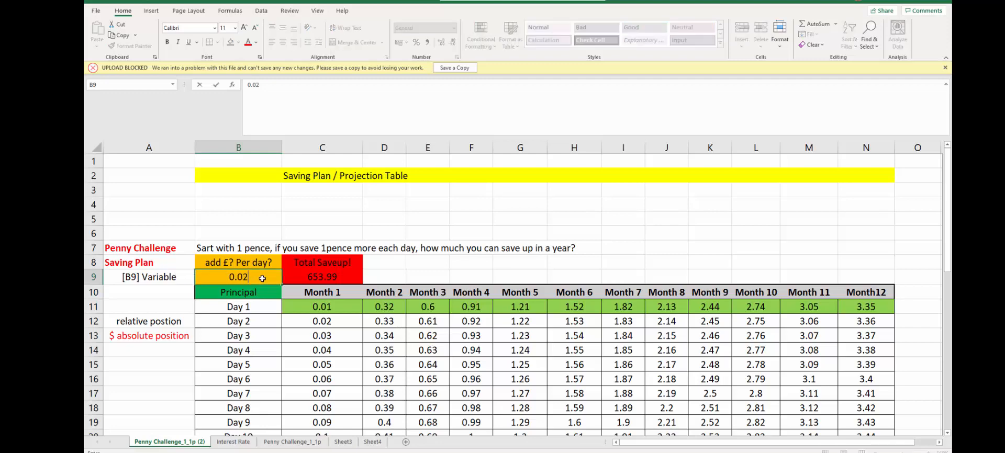
key(Return)
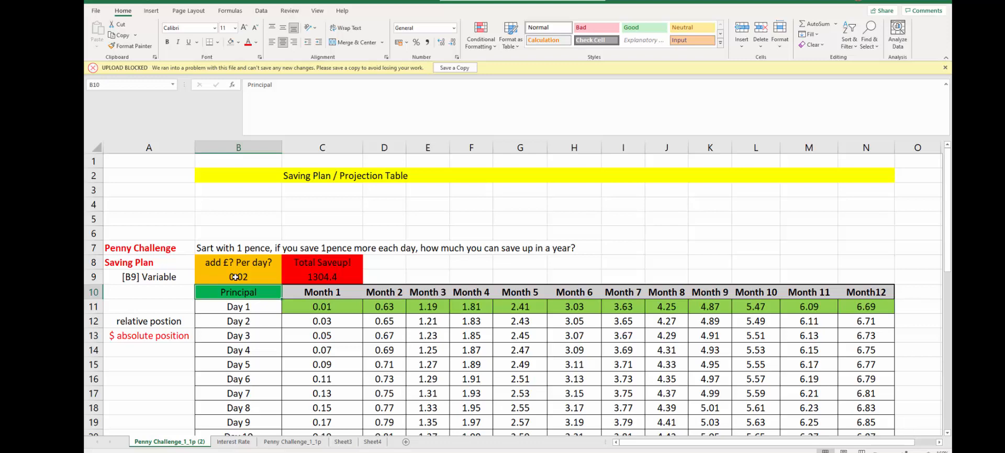
- Check the Month 1 starting amount in C11 and the Day 2 formula in C12
click(322, 305)
scroll(337, 316, down, 1)
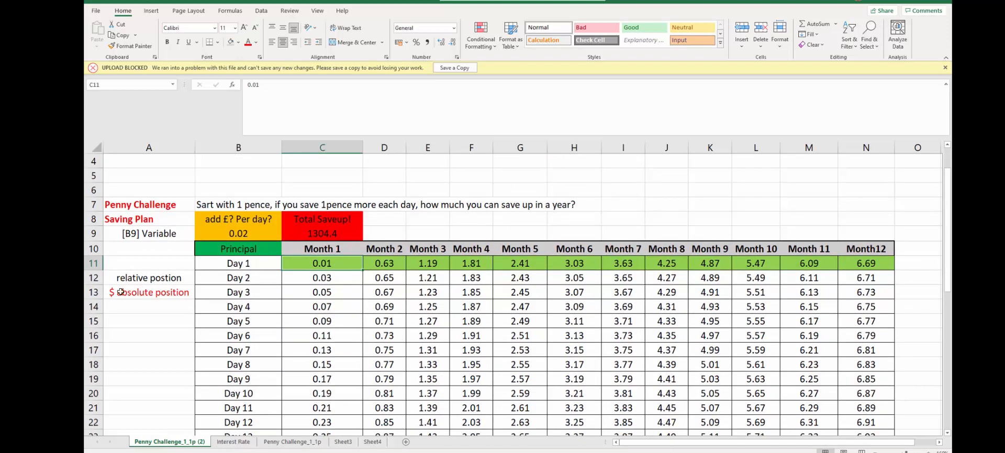
double_click(306, 263)
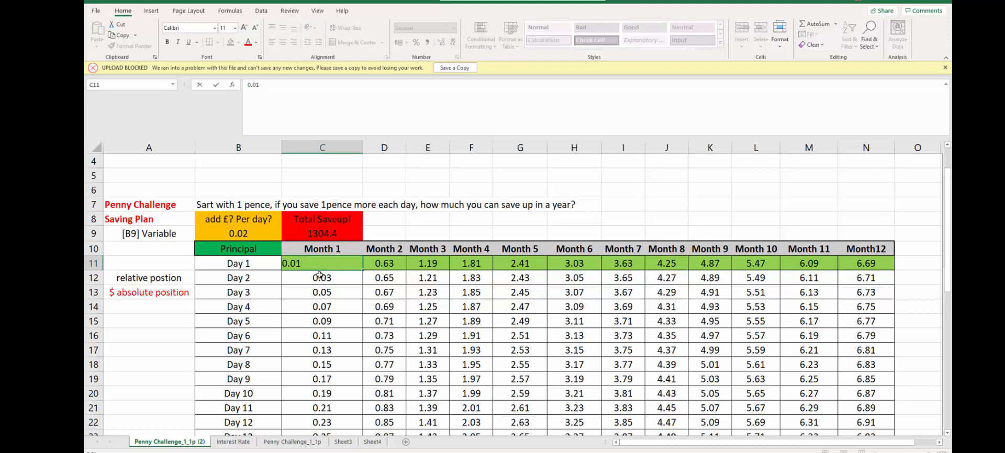
double_click(324, 278)
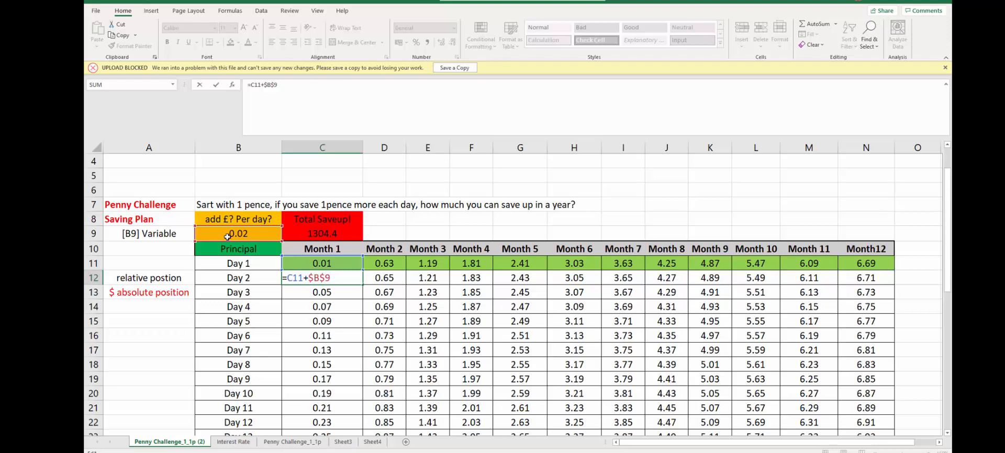
key(Return)
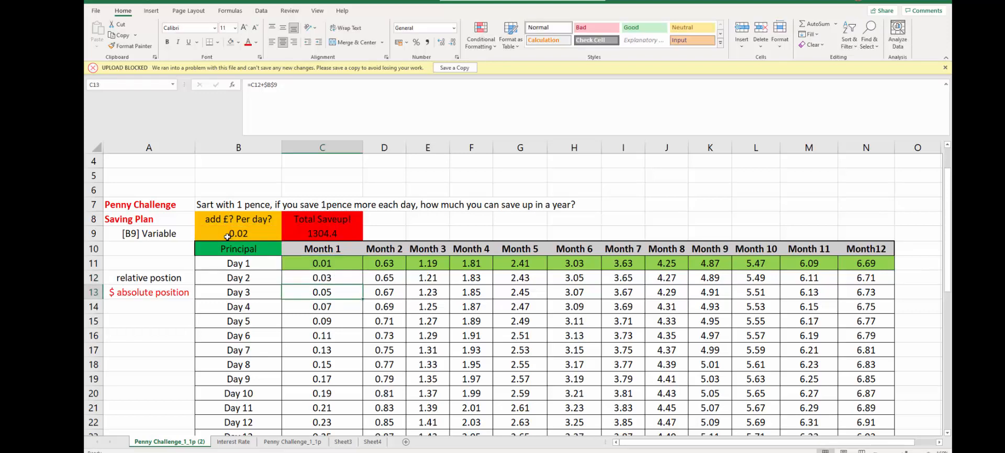
- Check the relative and absolute references in the Day 4 and Day 5 formulas in C14 and C15
double_click(337, 308)
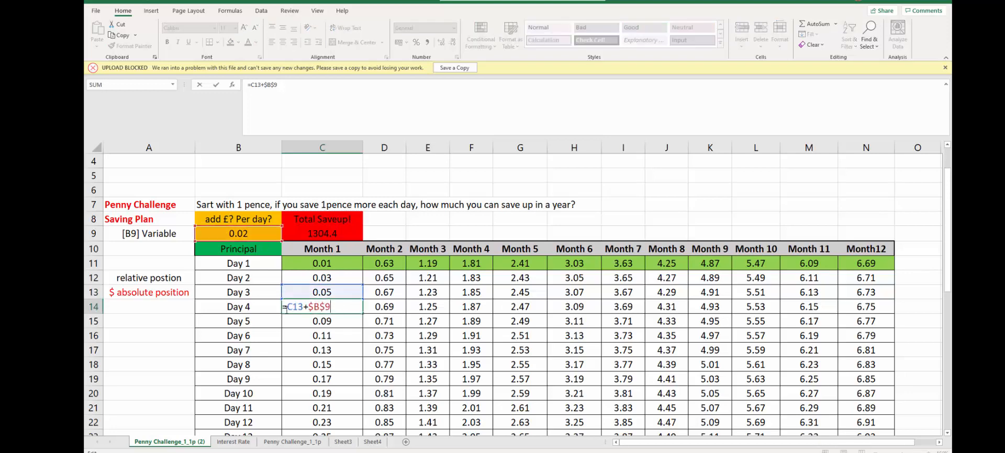
drag(288, 307, 304, 307)
key(Return)
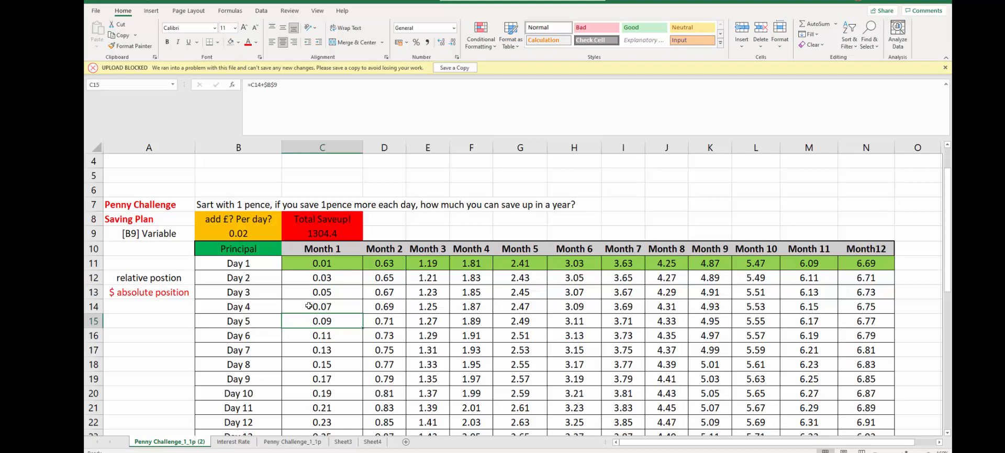
double_click(317, 320)
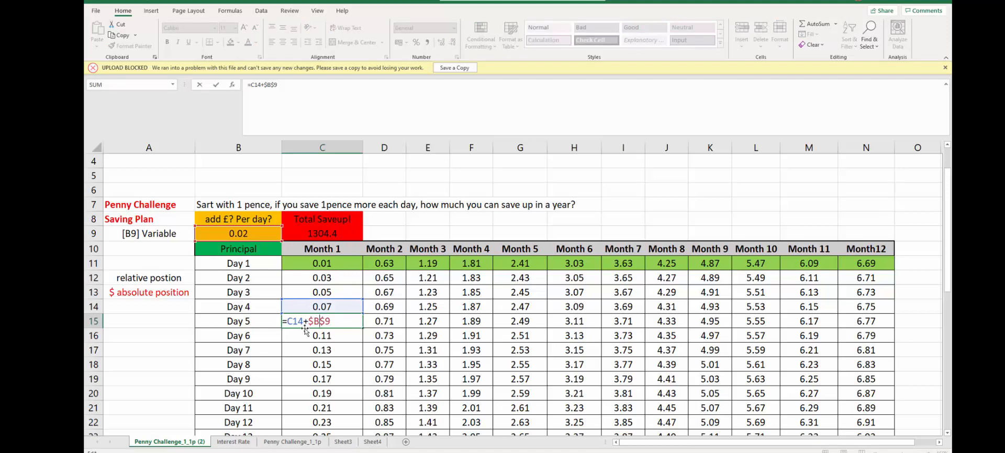
key(Return)
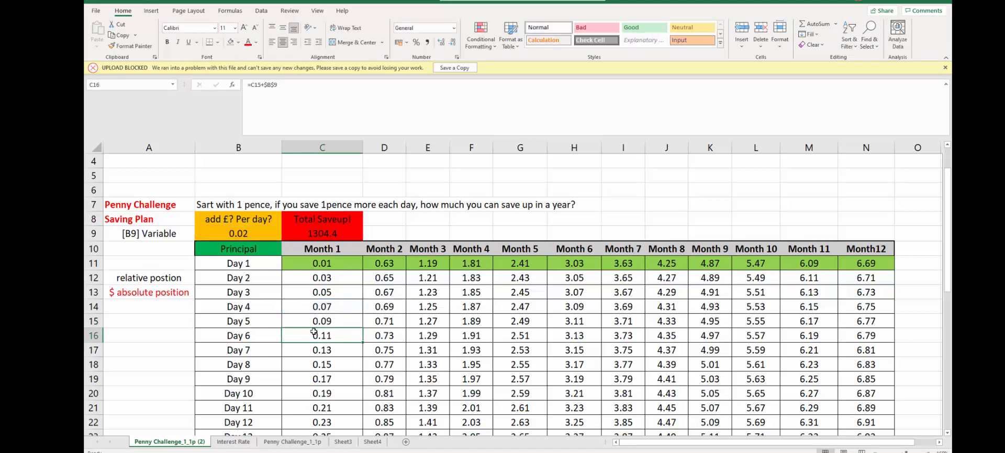
- Examine the Month 2 column's end, comparing the Day 31 carry-over formula in D41 with the Day 28 formula in D38
click(164, 356)
ctrl+scroll(164, 356, down, 3)
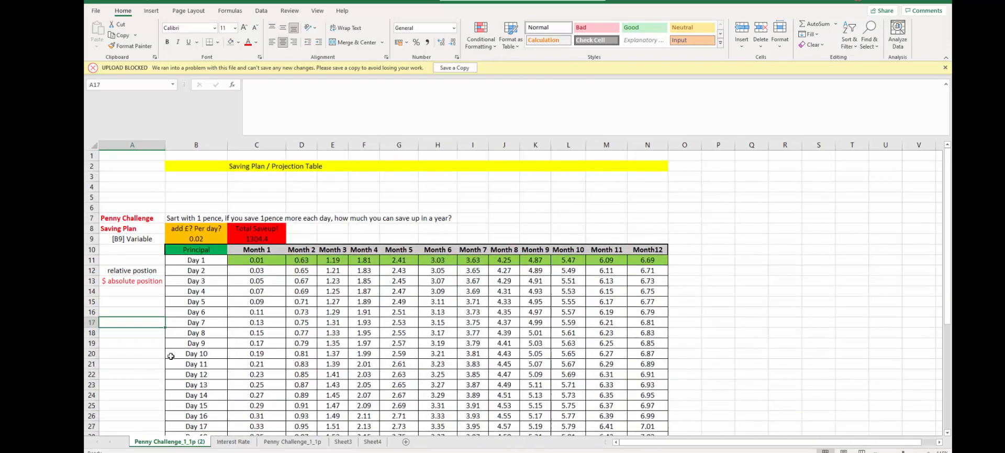
scroll(425, 327, down, 4)
scroll(425, 327, down, 3)
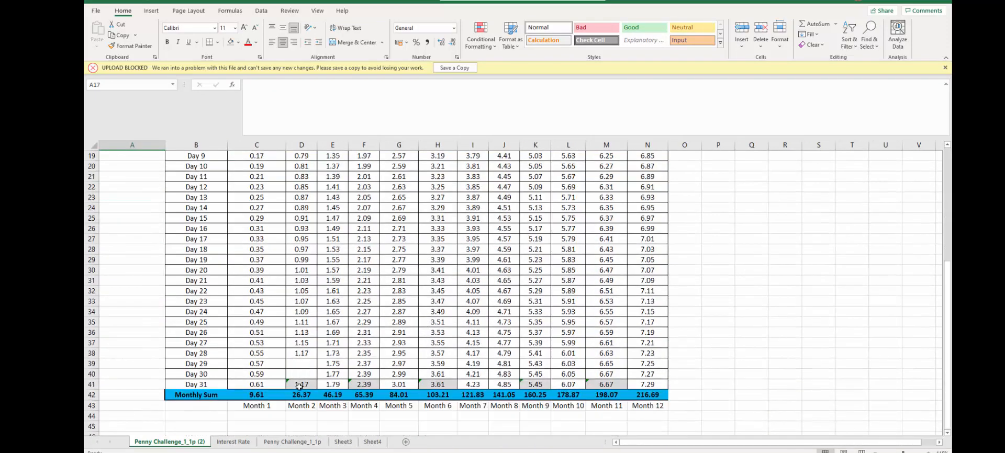
click(299, 385)
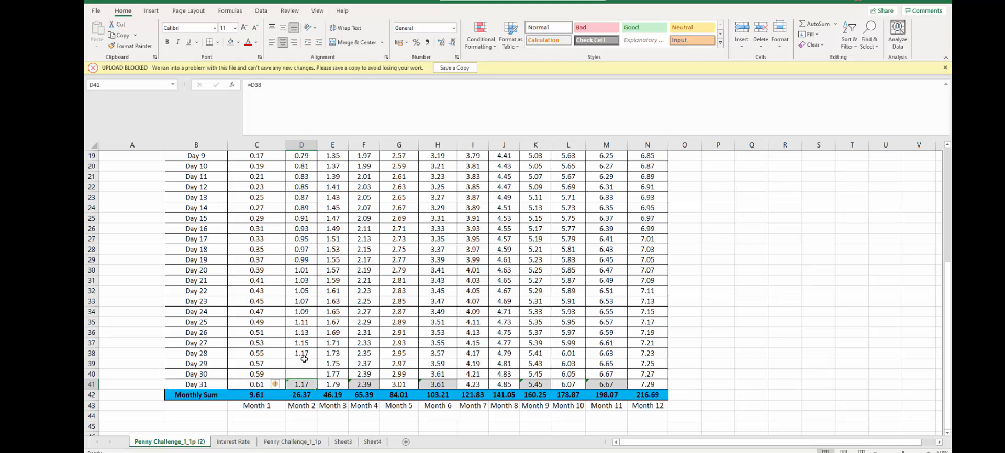
click(303, 356)
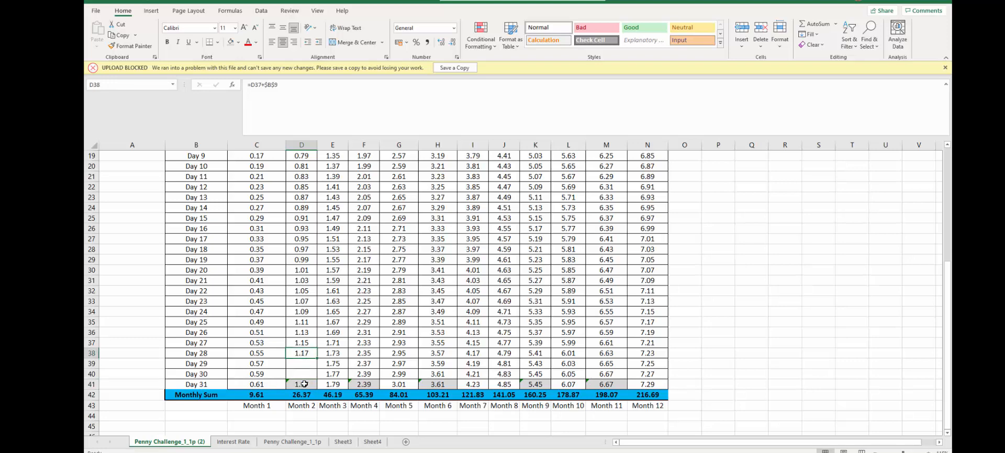
click(304, 384)
double_click(304, 384)
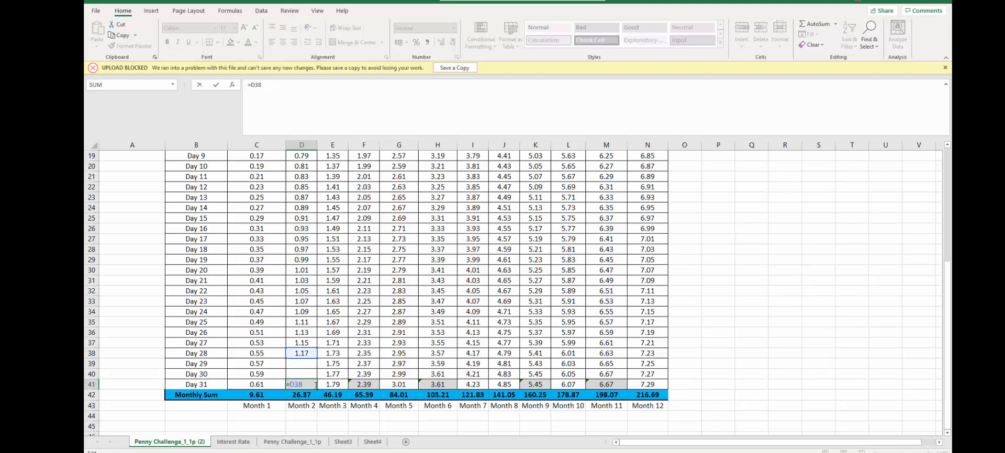
click(303, 364)
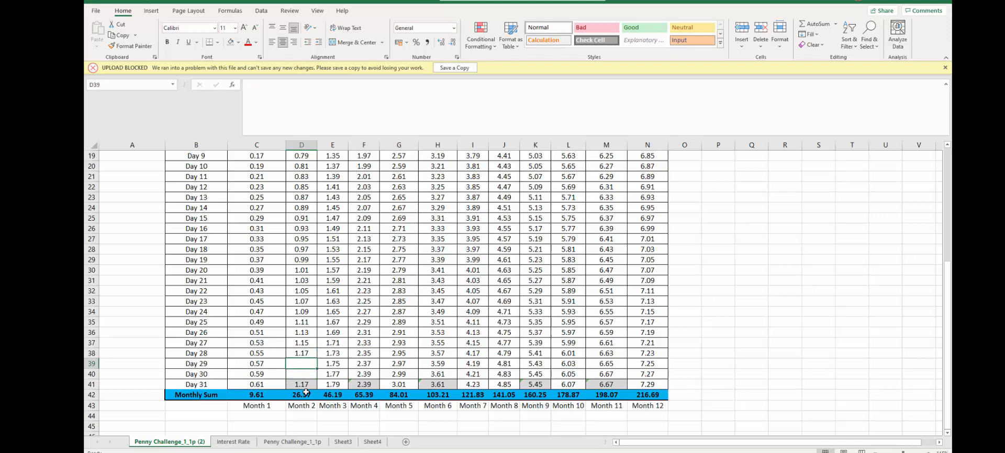
- Trace the D41 reference back to the Day 28 amount in D38 and check the Month 2 sum formula in D42
click(307, 353)
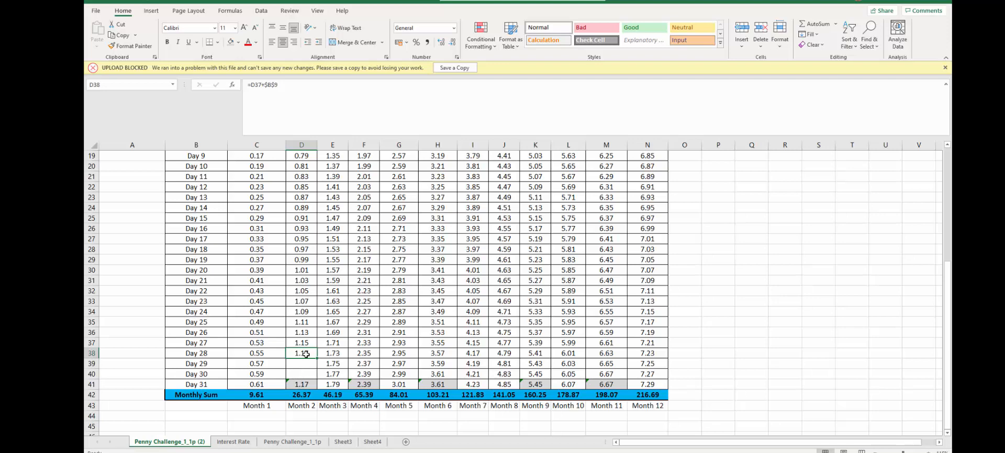
click(309, 385)
double_click(309, 385)
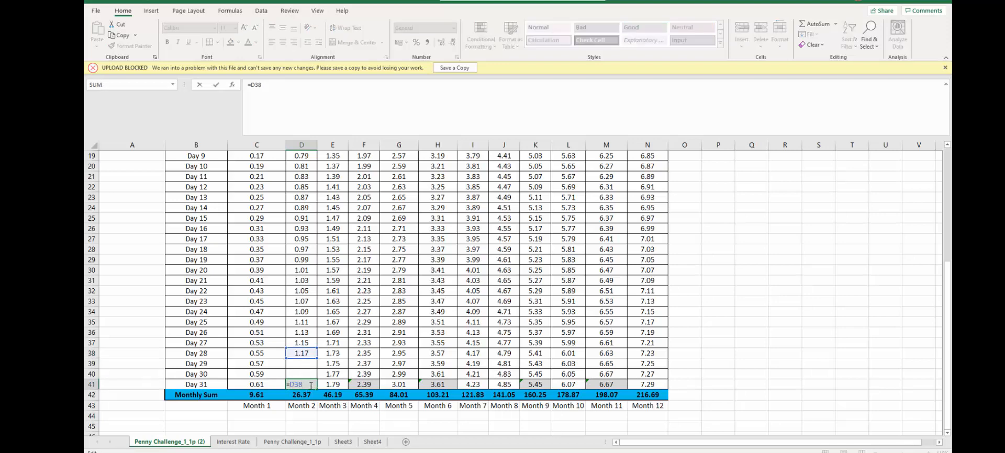
key(Return)
scroll(319, 408, up, 6)
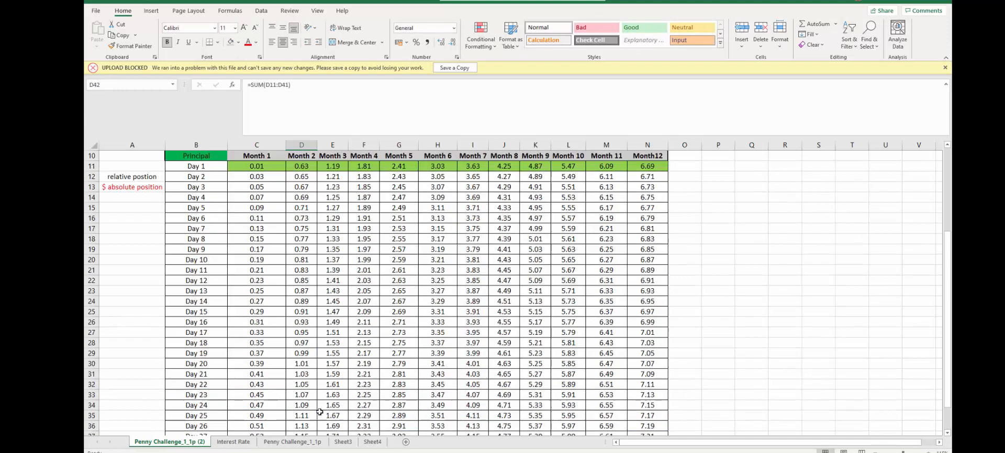
scroll(314, 387, down, 4)
scroll(312, 387, down, 2)
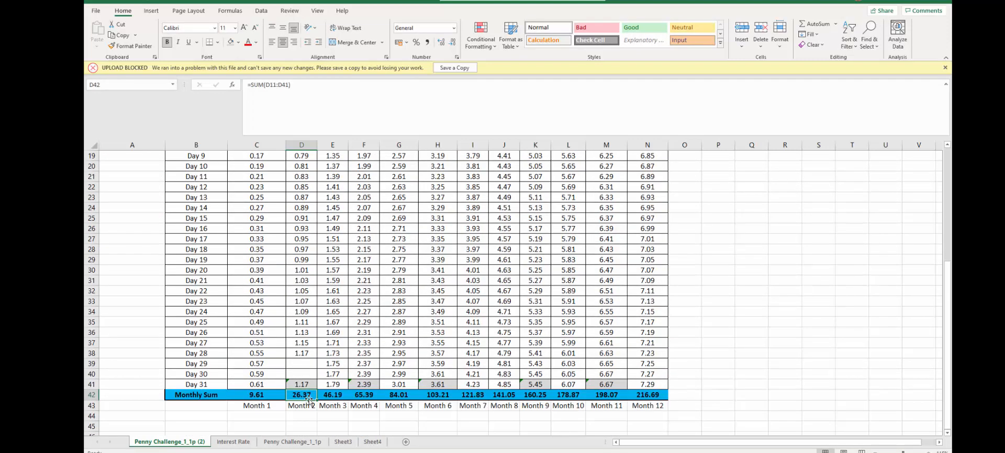
- Inspect the Month 2 Day 31 formula in D41 once more without editing it, and return to the plan's upper rows
click(306, 385)
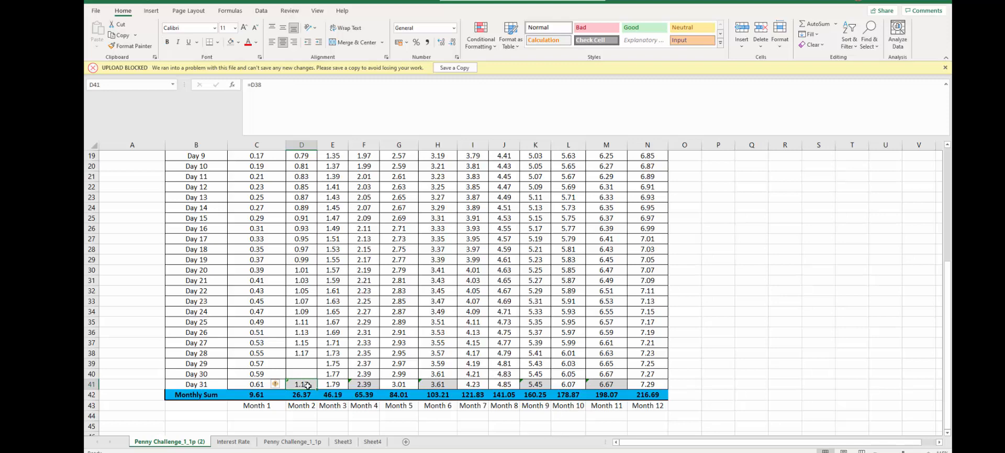
double_click(308, 385)
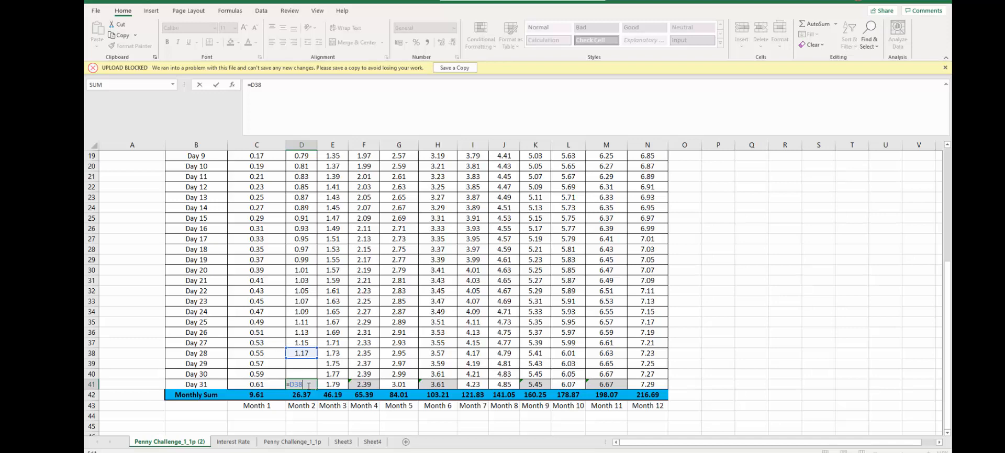
scroll(309, 386, up, 2)
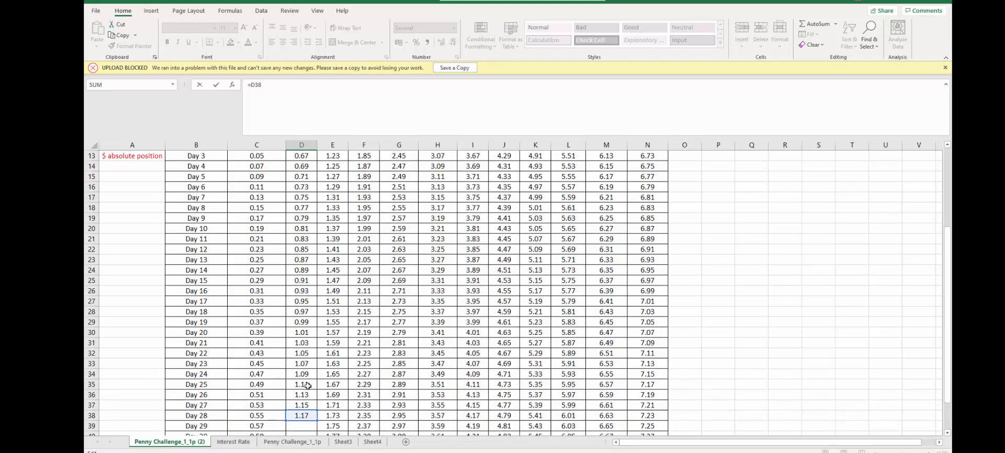
scroll(308, 386, up, 2)
key(Escape)
click(182, 319)
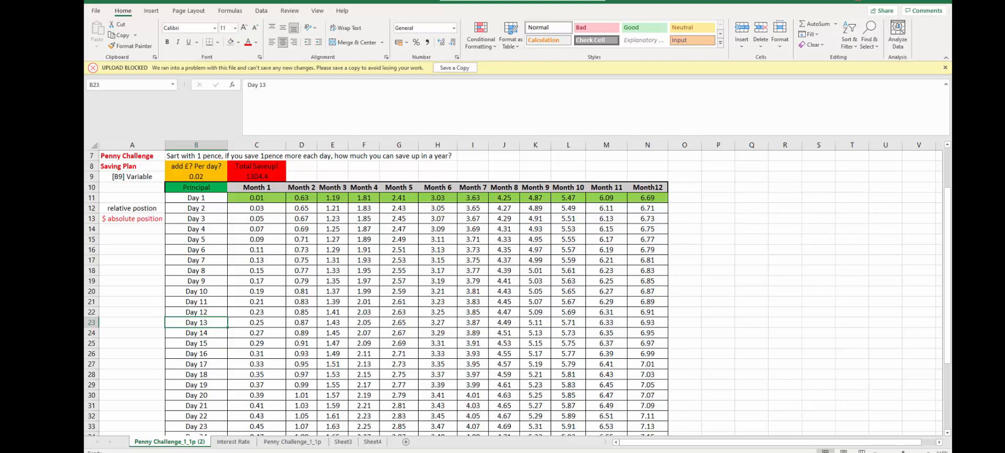
- Open the Interest Rate sheet and review the monthly interest rates and their labels in B12:C13
click(232, 442)
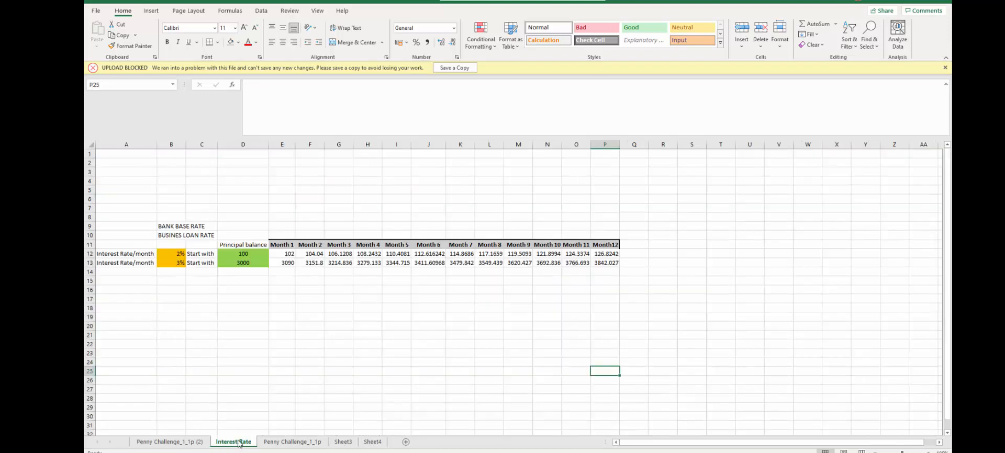
click(206, 307)
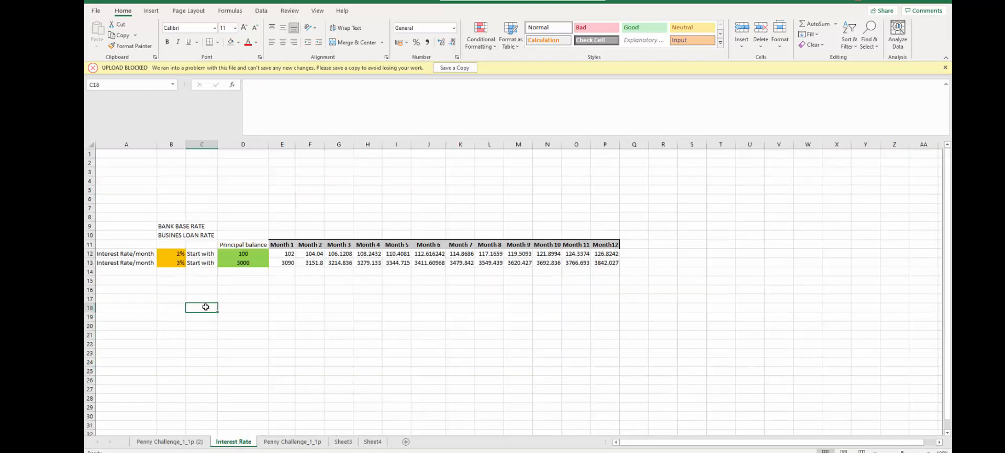
click(168, 254)
drag(168, 254, 195, 265)
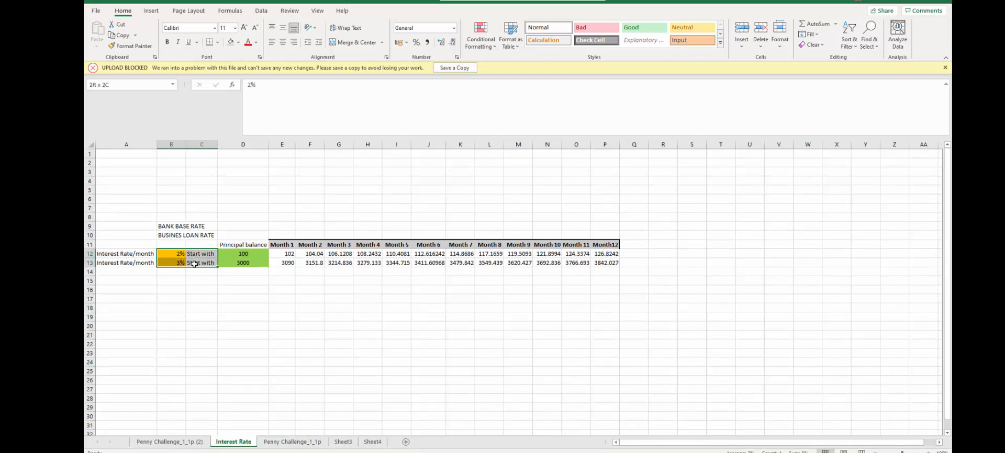
click(227, 316)
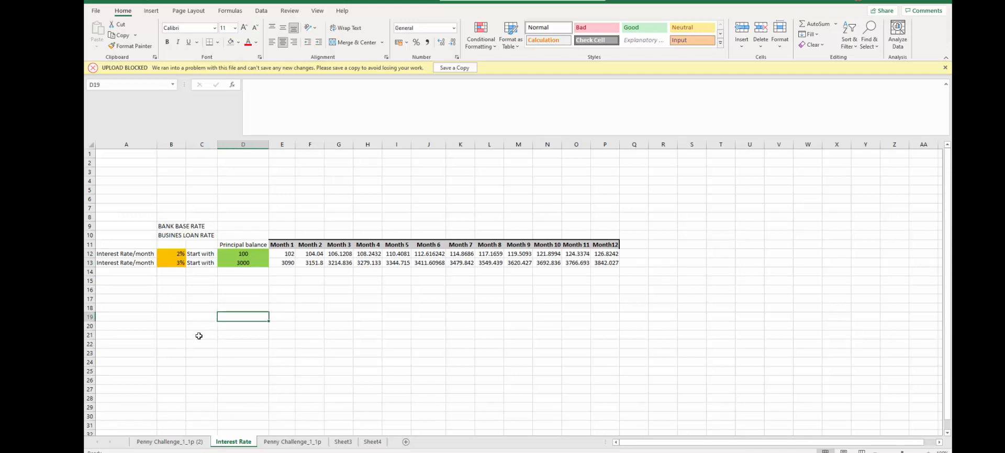